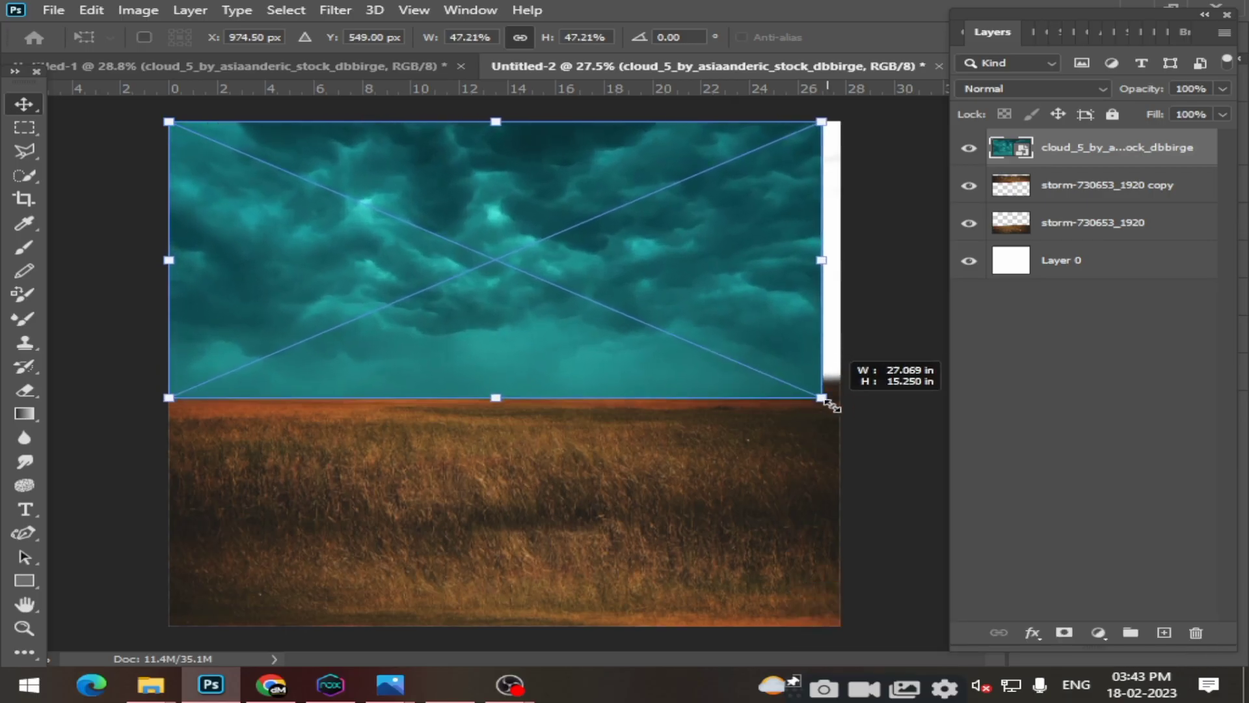
Enlarge the teal storm-cloud layer to about 51.89% across the top of the canvas.
drag(827, 399, 887, 424)
Scale the clouds to about 52% to span the width and move them beneath both storm field layers.
drag(662, 332, 636, 325)
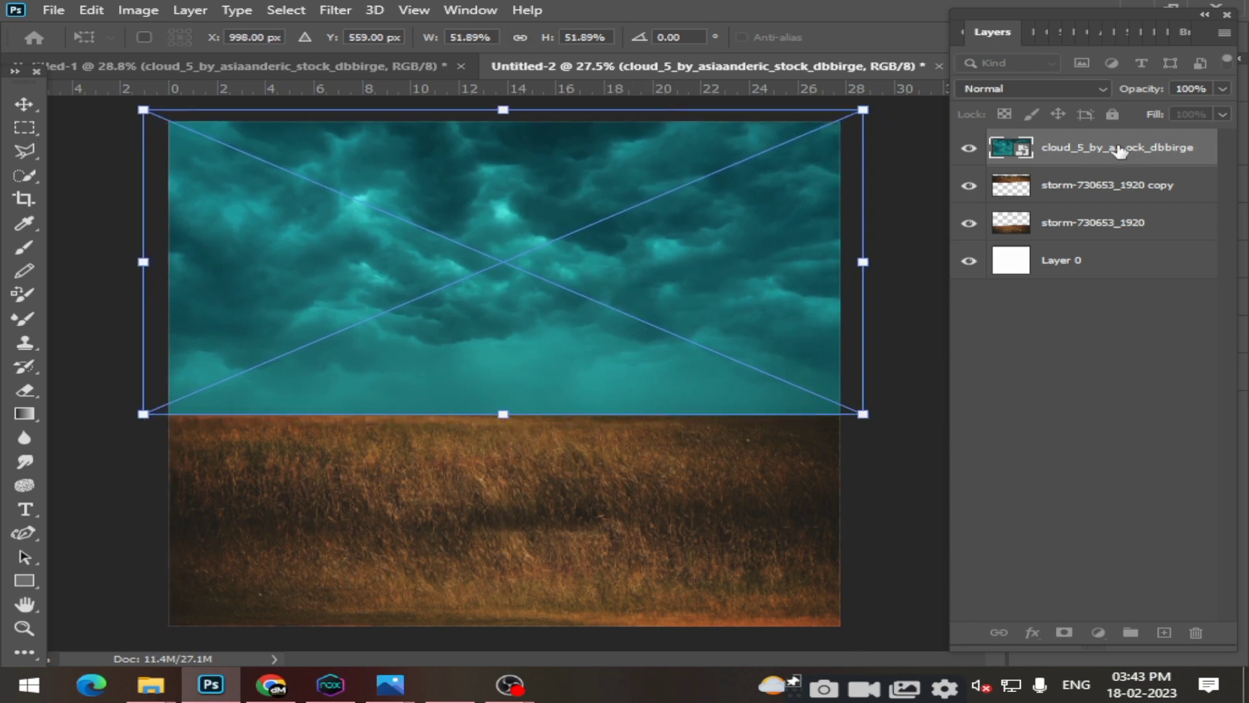
mouse_move(1118, 150)
mouse_down()
mouse_move(1088, 190)
mouse_move(1079, 238)
mouse_up()
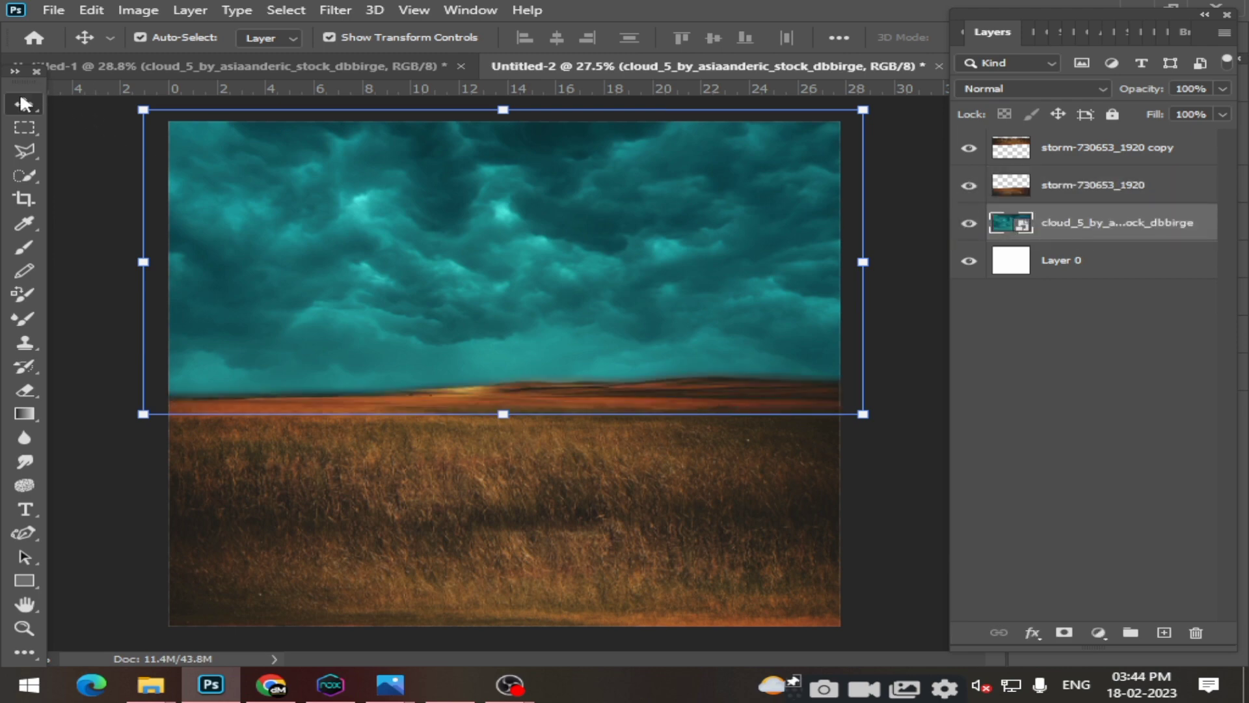
click(106, 195)
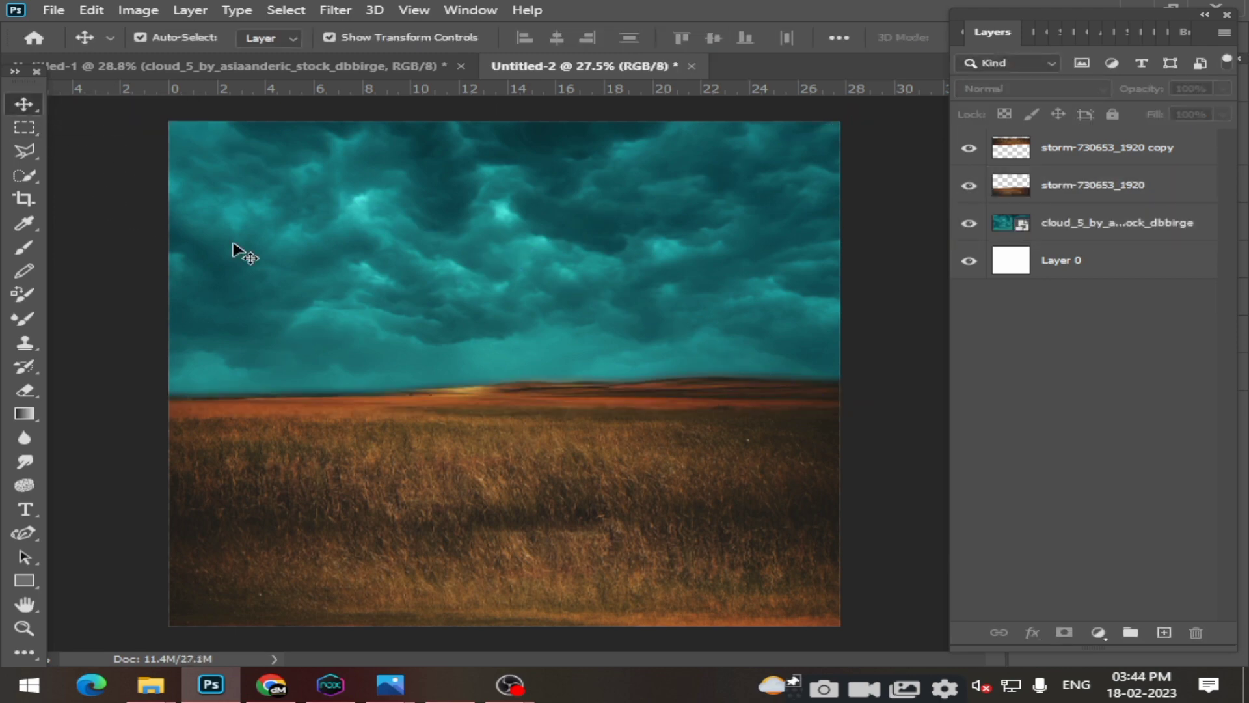
click(585, 233)
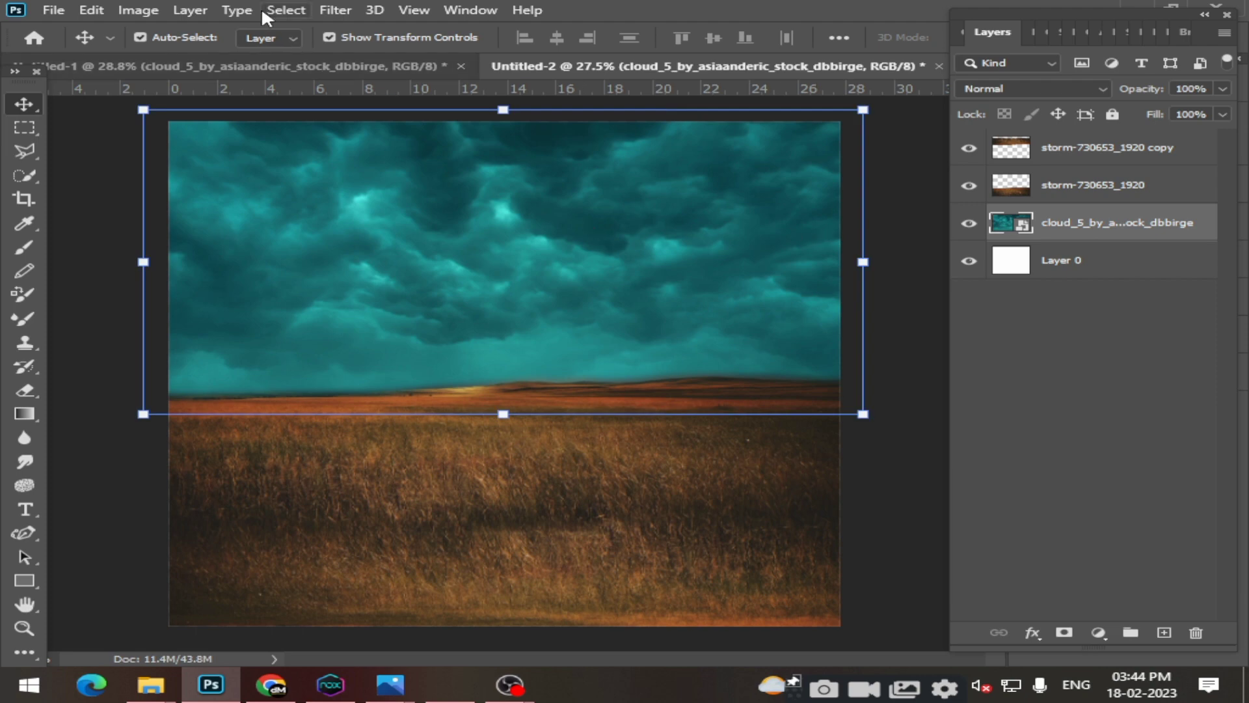
click(285, 9)
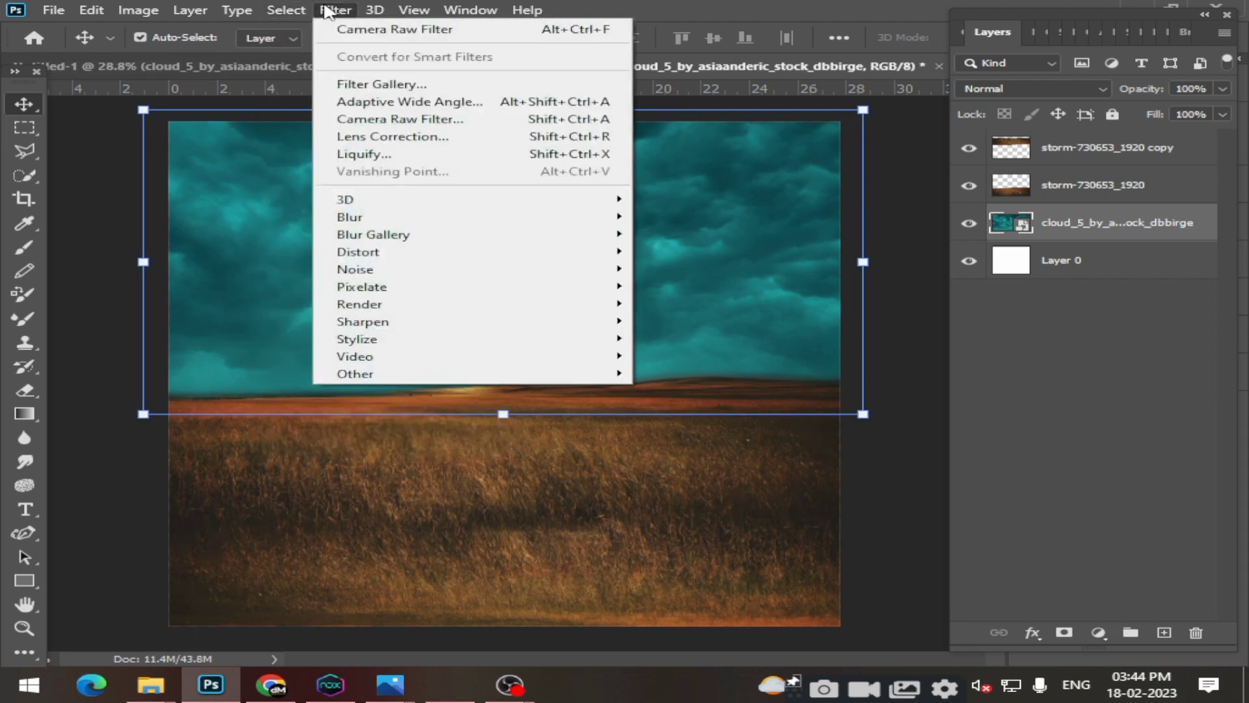
key(Escape)
Give the clouds a Camera Raw filter with Sharpening Amount 8 and start reshaping the placed iPad.
click(325, 12)
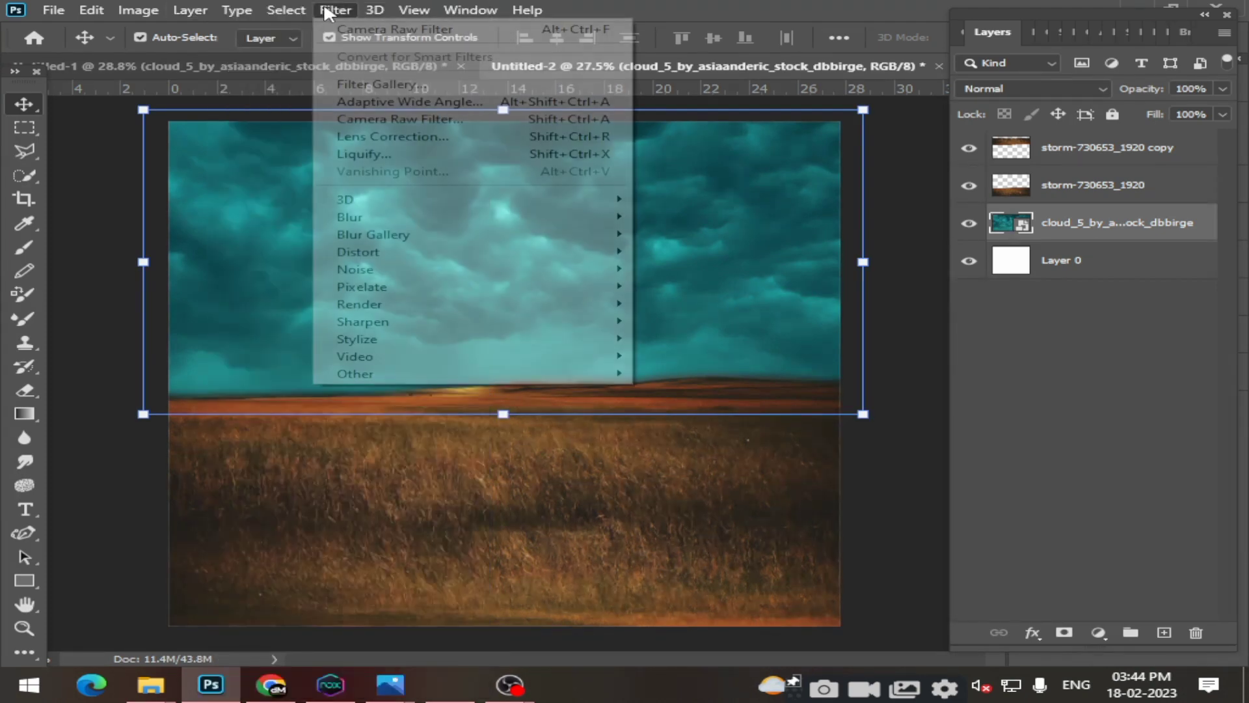
click(383, 30)
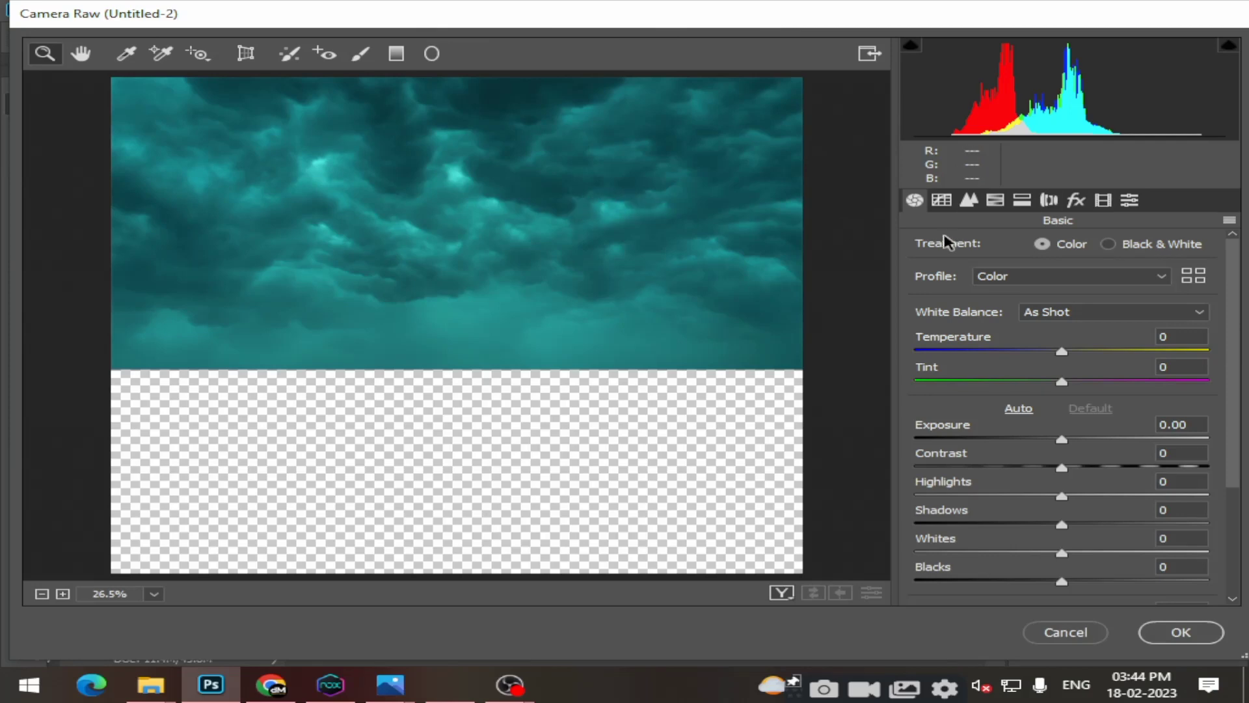
click(969, 200)
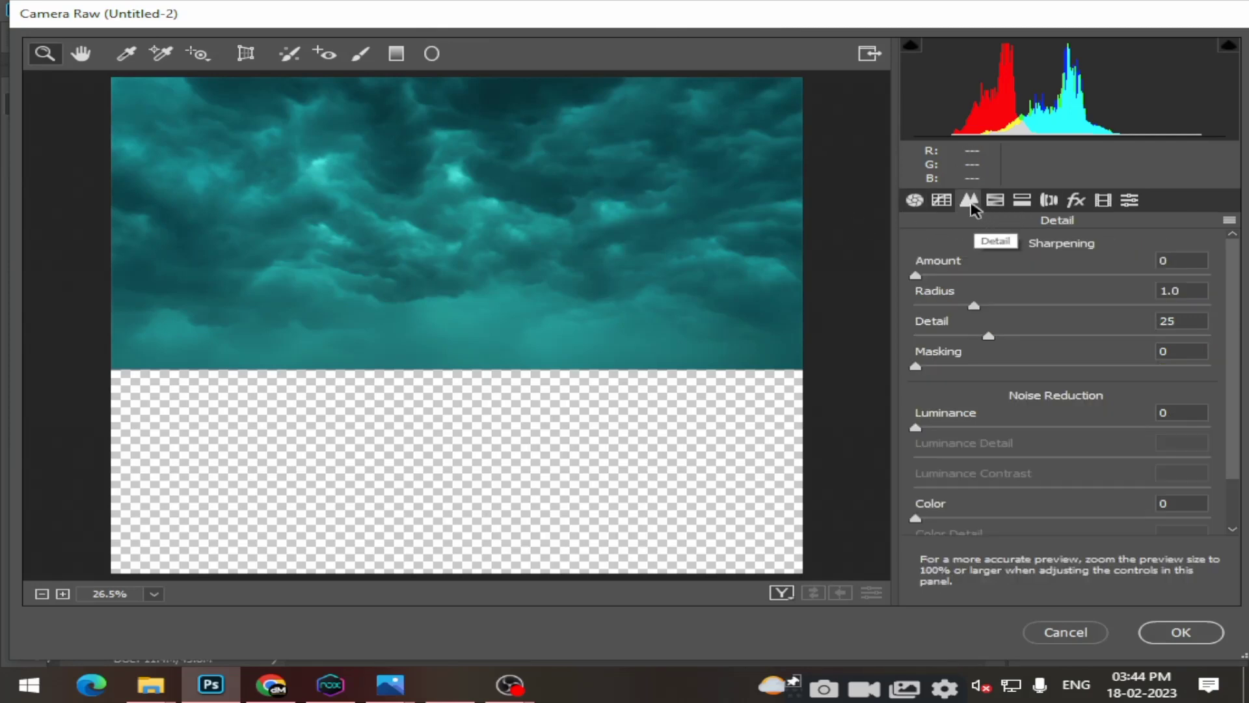
drag(915, 276, 931, 276)
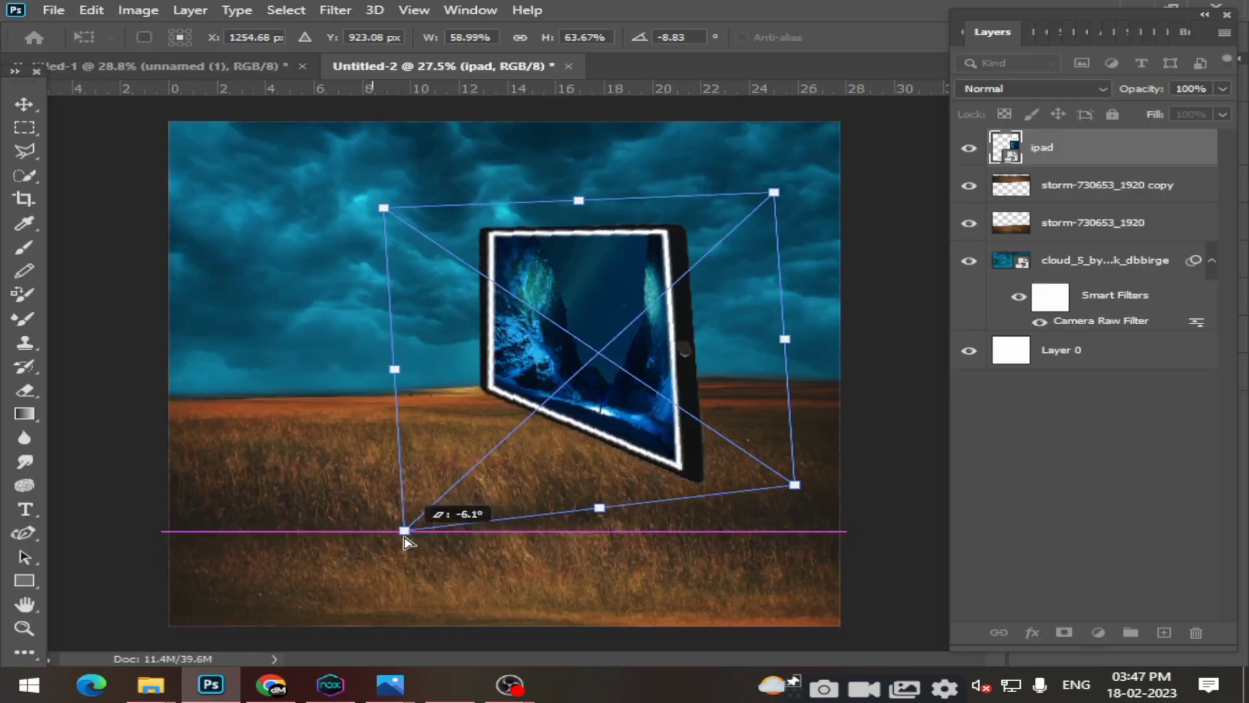
drag(404, 538, 412, 505)
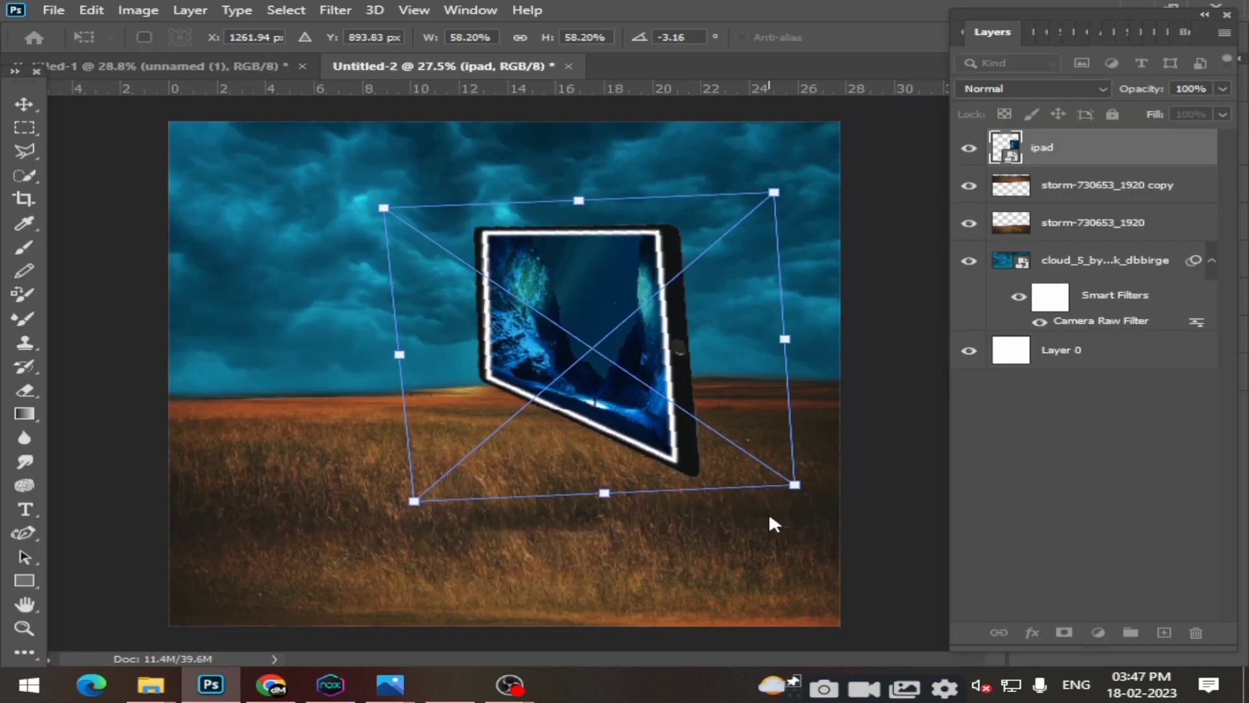
Distort the iPad's corners and left side into a tilted perspective, then nudge it lower over the field.
mouse_move(796, 486)
mouse_down()
mouse_move(759, 463)
mouse_move(775, 467)
mouse_up()
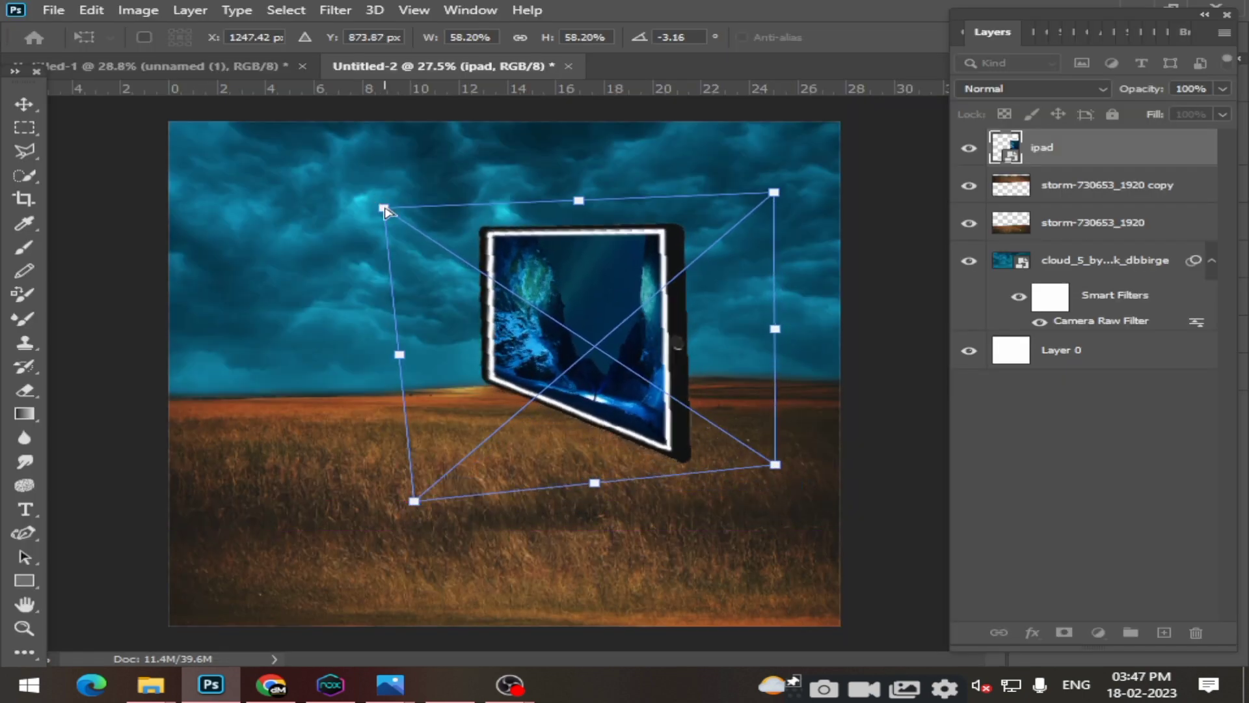
mouse_move(384, 209)
mouse_down()
mouse_move(355, 238)
mouse_move(334, 238)
mouse_move(354, 223)
mouse_up()
mouse_move(775, 193)
mouse_down()
mouse_move(742, 195)
mouse_move(765, 173)
mouse_up()
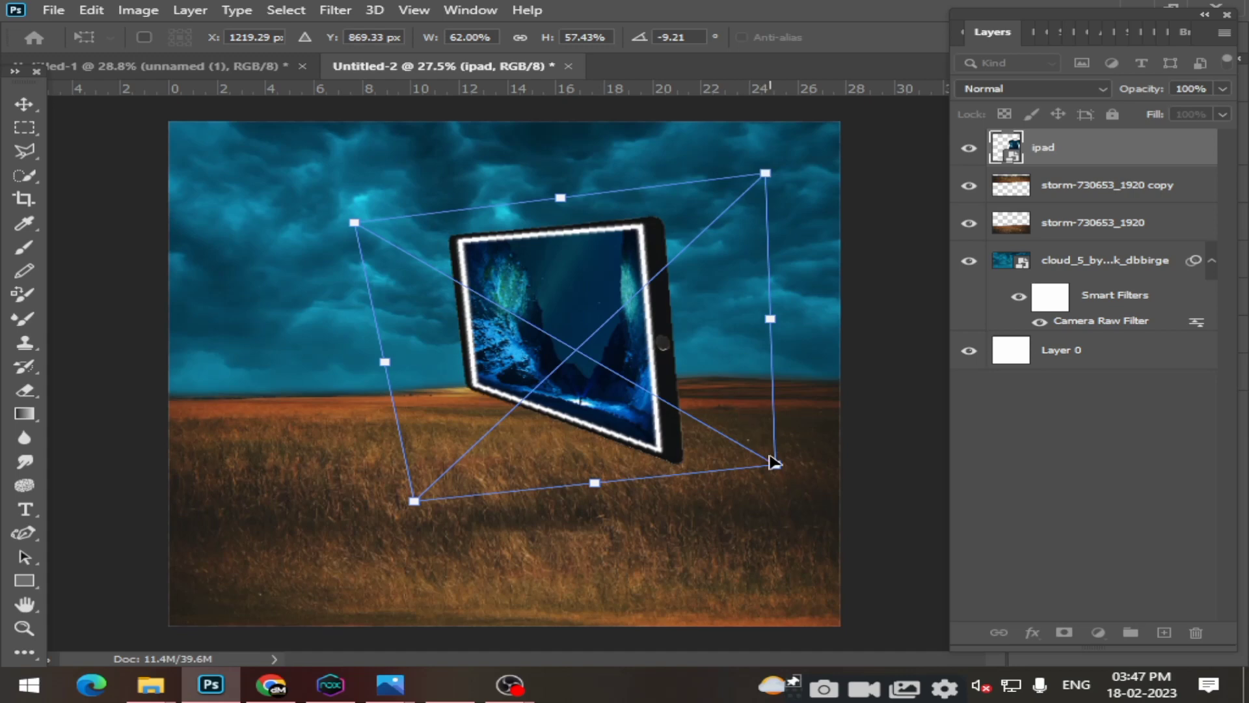
mouse_move(775, 462)
mouse_down()
mouse_move(745, 449)
mouse_move(757, 447)
mouse_up()
mouse_move(385, 362)
mouse_down()
mouse_move(346, 351)
mouse_move(332, 362)
mouse_up()
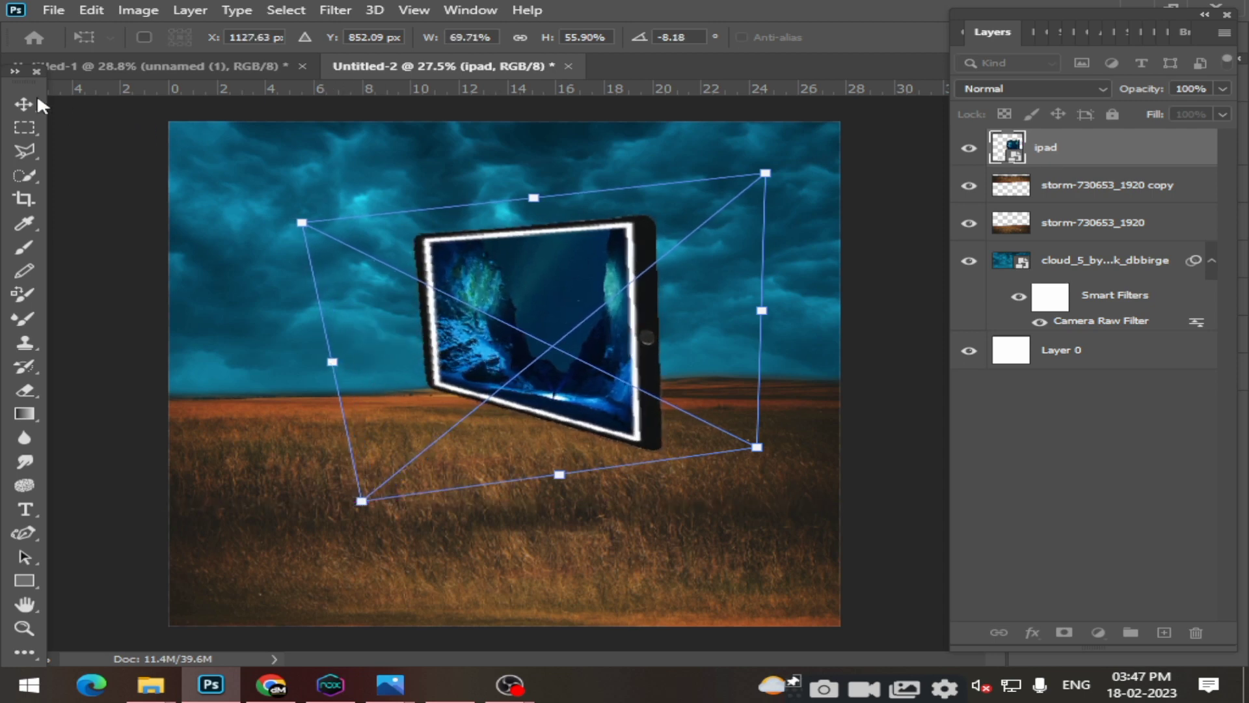
key(Return)
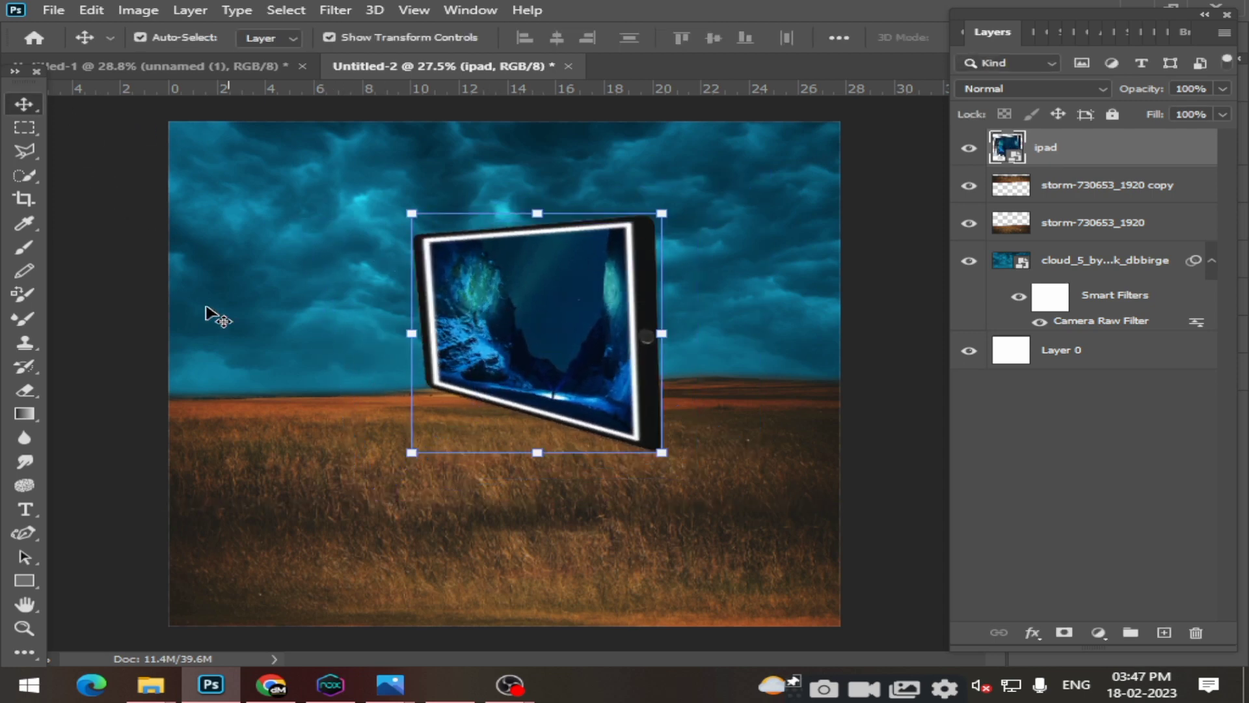
drag(577, 360, 581, 369)
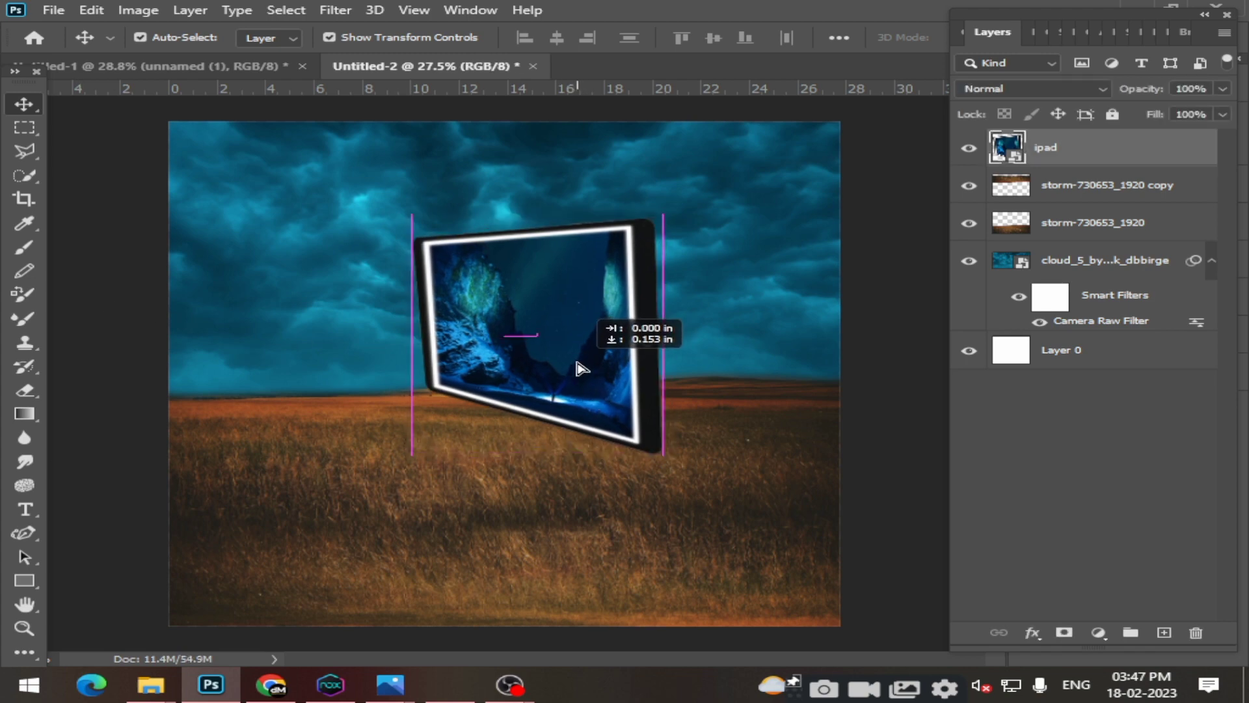
click(129, 331)
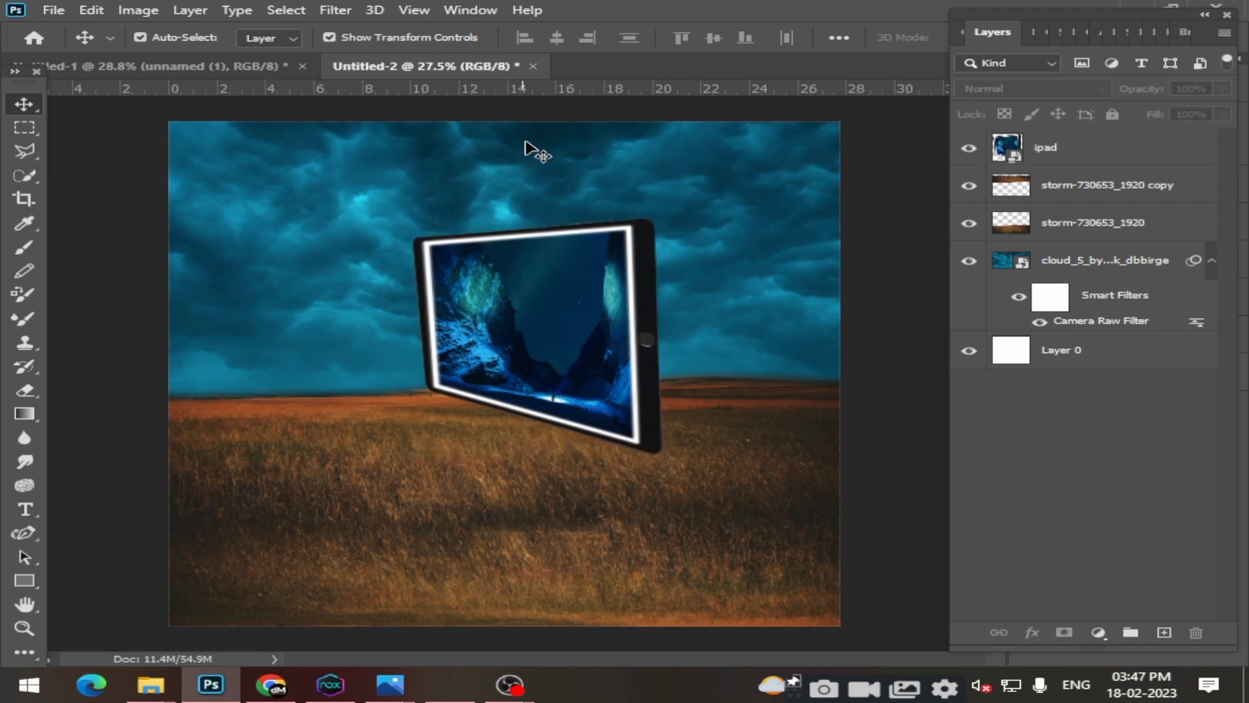
Place the train image as Layer 1 and set up the Eraser with a 92 px brush.
drag(302, 39, 449, 409)
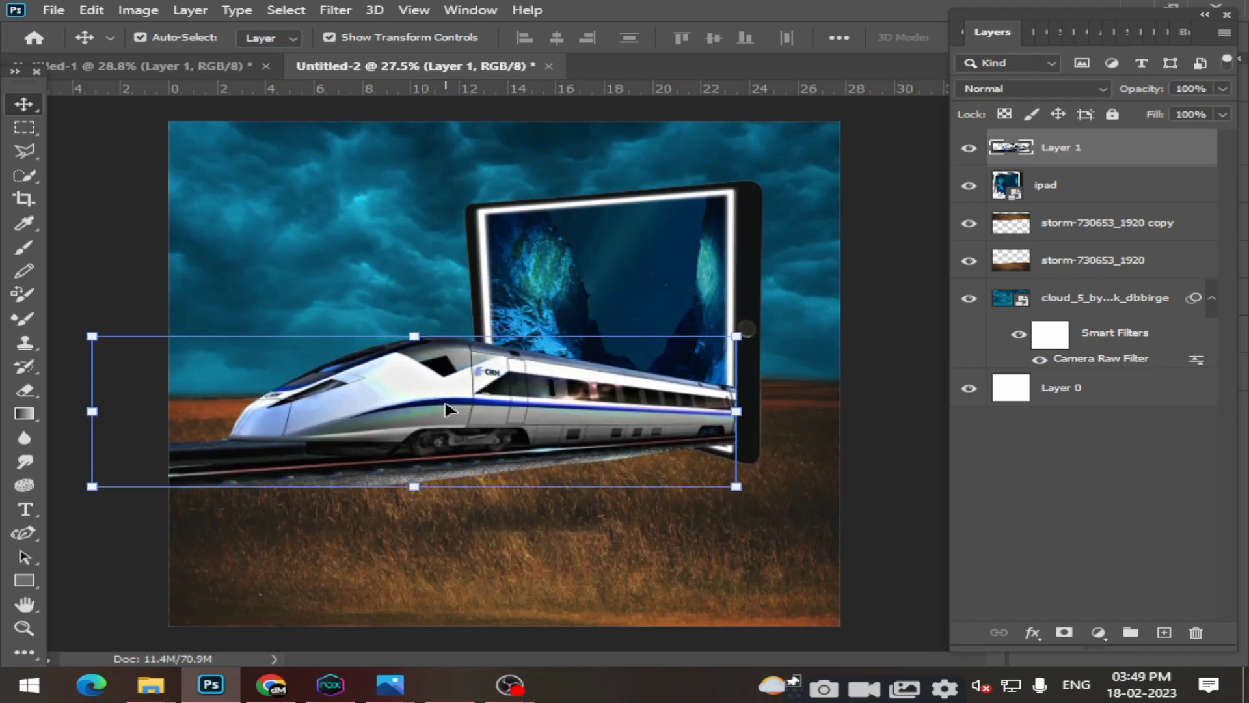
click(24, 389)
scroll(778, 427, up, 2)
scroll(772, 440, up, 3)
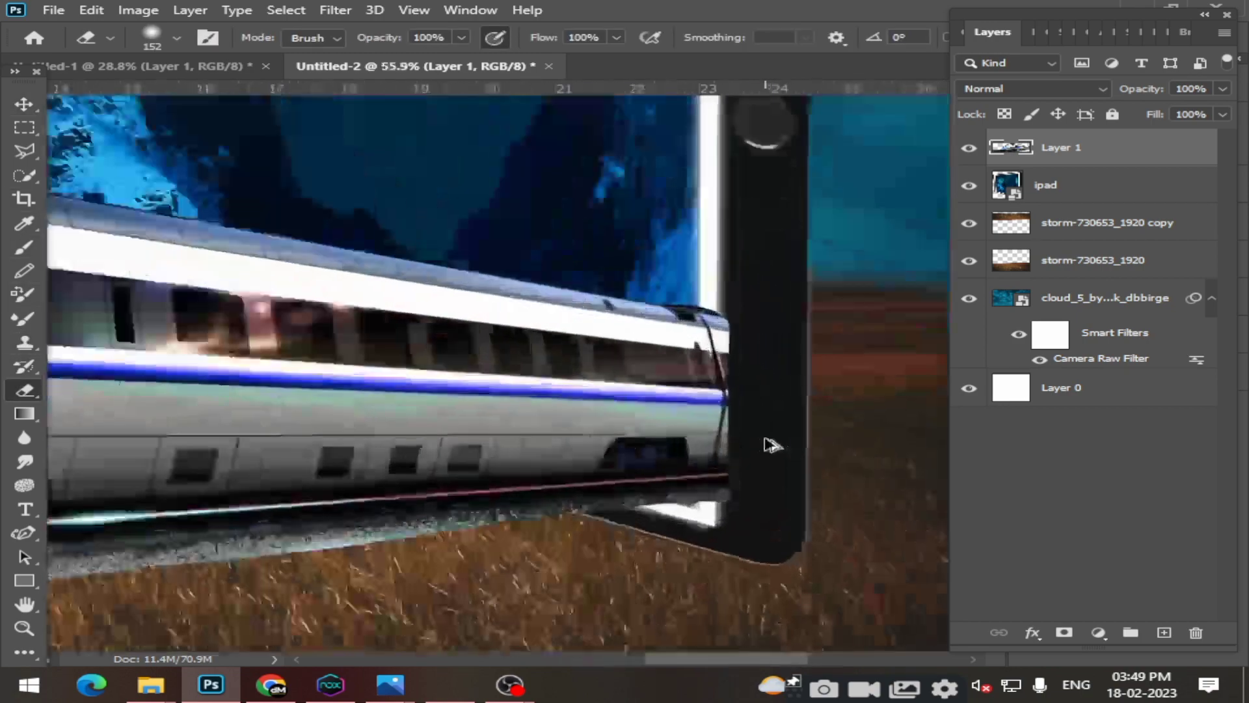
scroll(752, 423, up, 2)
scroll(741, 473, up, 2)
key(bracketleft)
key(bracketleft)
key(bracketleft)
Erase the train's rear end along the iPad's left edge so it emerges from the screen.
drag(770, 474, 770, 547)
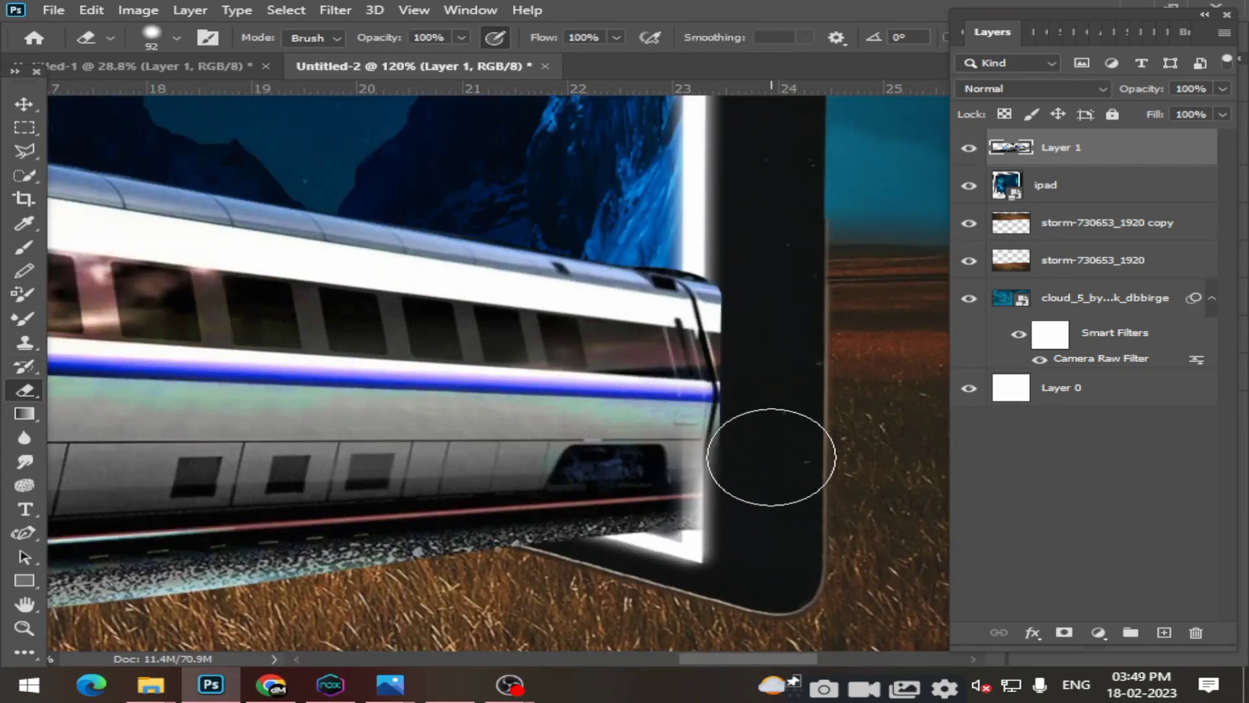
mouse_move(770, 475)
mouse_down()
mouse_move(768, 237)
mouse_move(771, 349)
mouse_move(759, 331)
mouse_up()
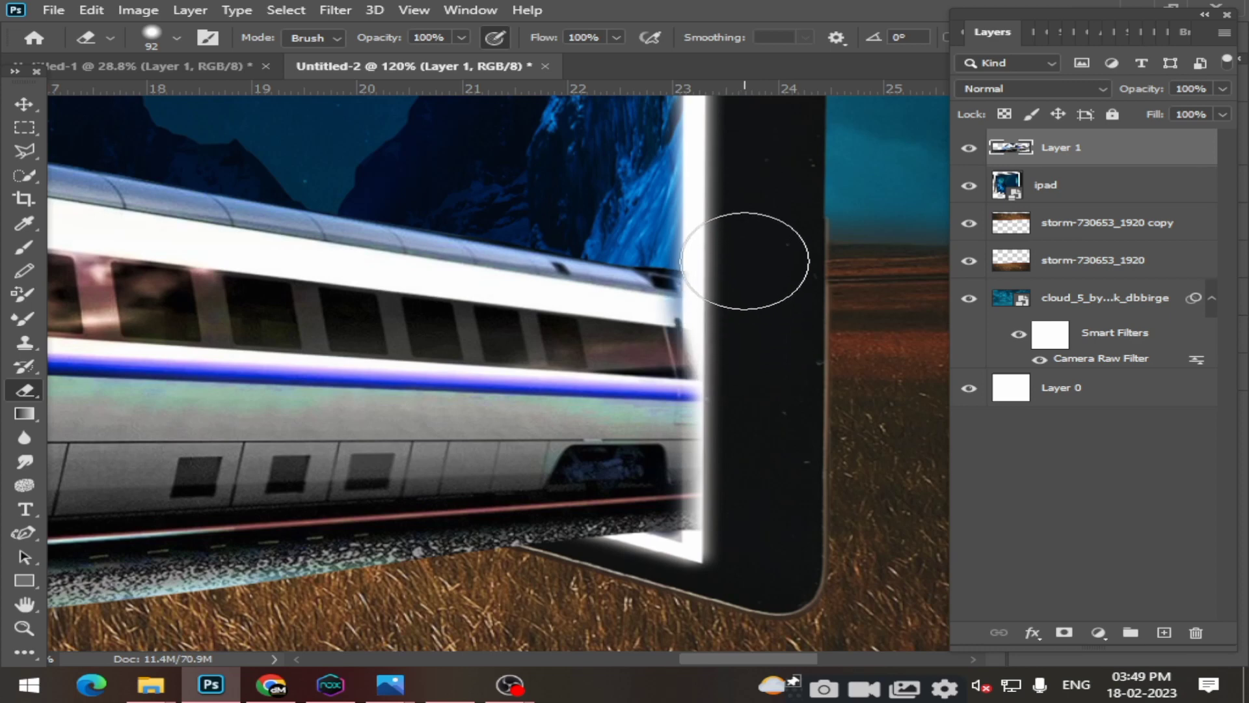
mouse_move(736, 286)
mouse_down()
mouse_move(753, 279)
mouse_move(758, 424)
mouse_move(759, 313)
mouse_move(752, 566)
mouse_move(768, 359)
mouse_up()
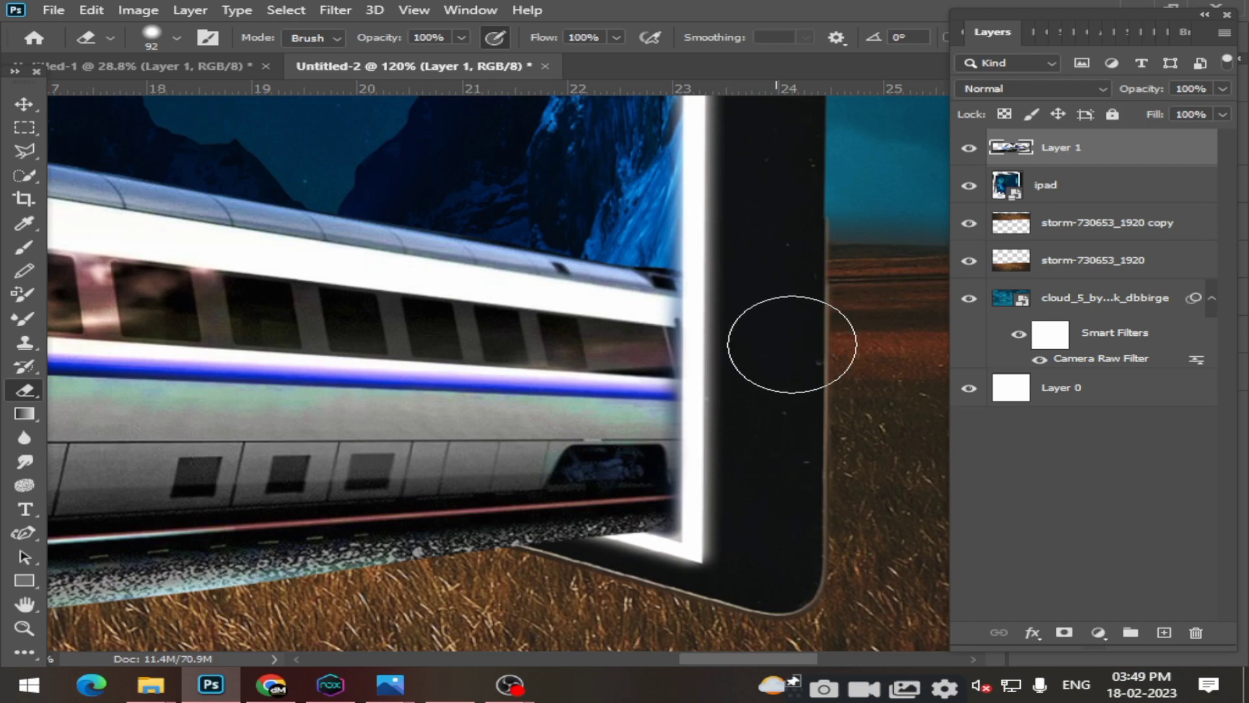
scroll(706, 407, right, 2)
scroll(706, 407, right, 1)
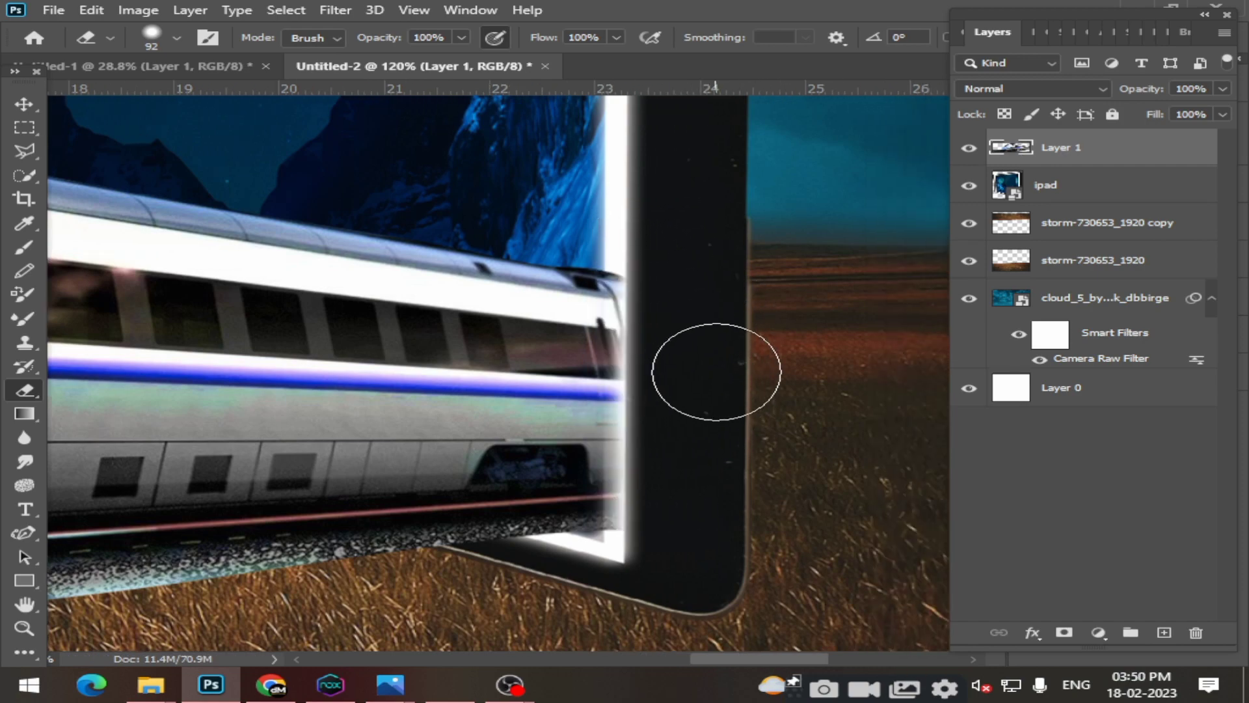
drag(689, 466, 698, 365)
scroll(698, 365, down, 2)
scroll(703, 368, down, 3)
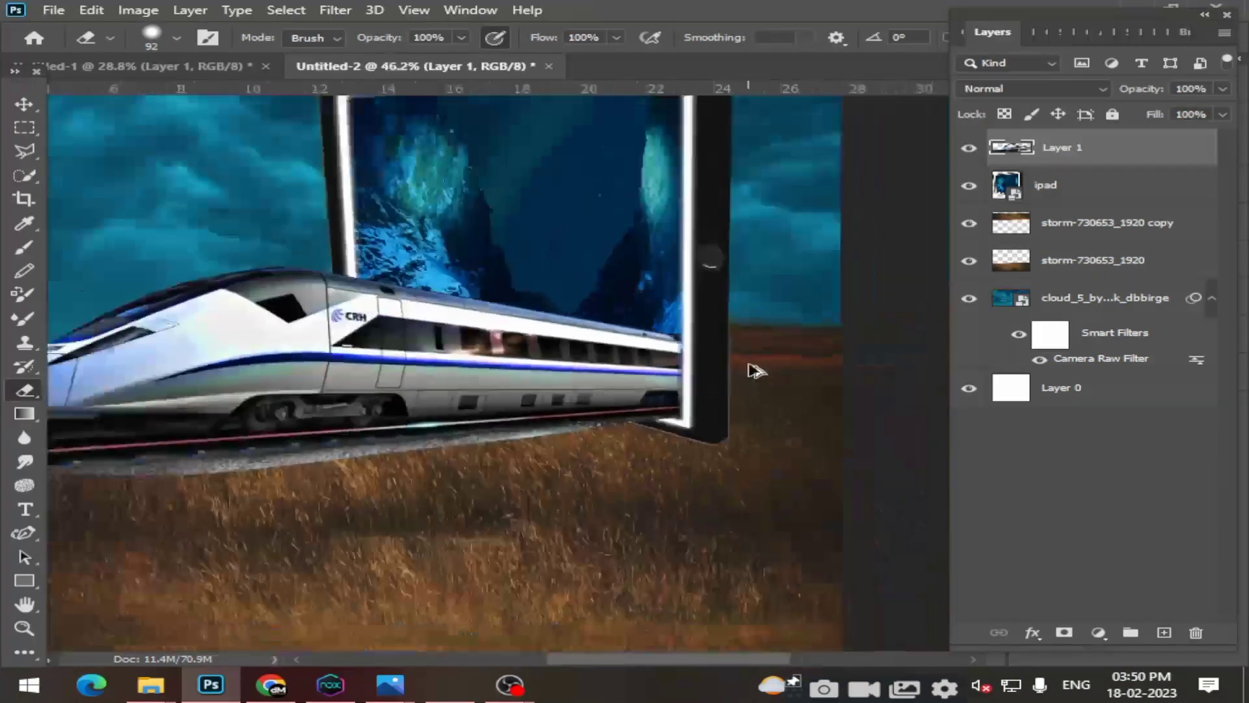
scroll(753, 369, down, 2)
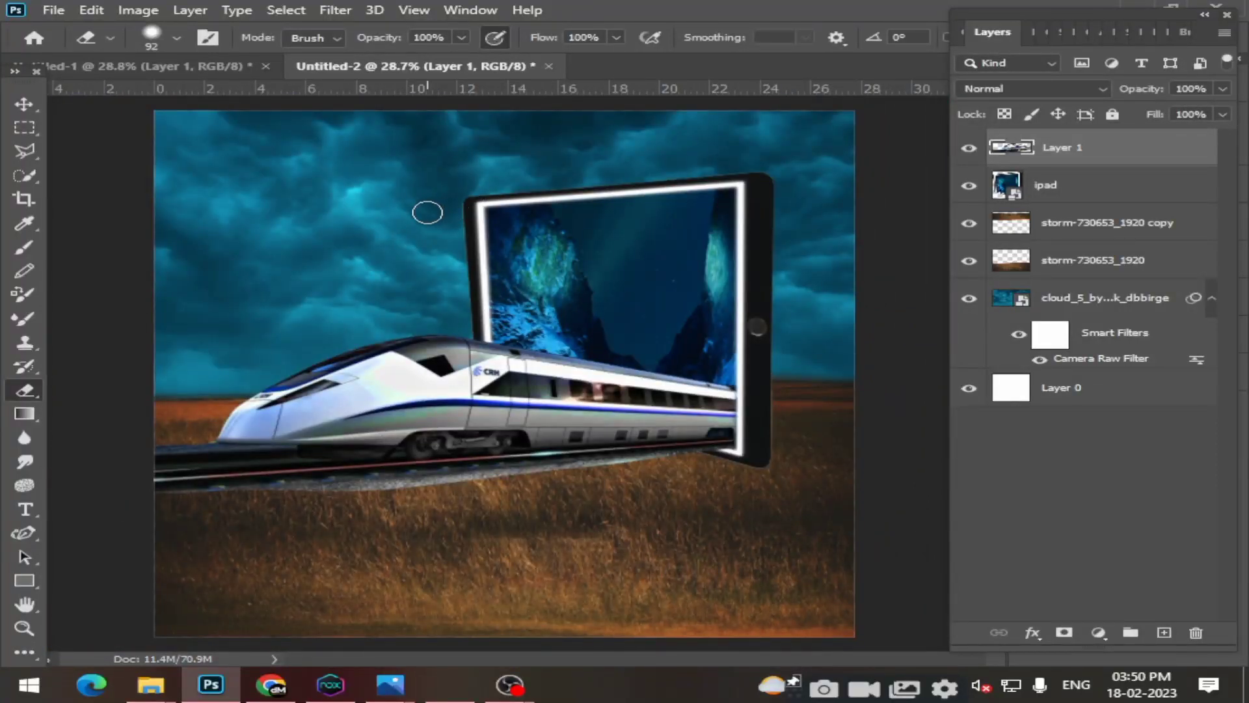
Try reapplying the Camera Raw filter to the train layer.
click(24, 105)
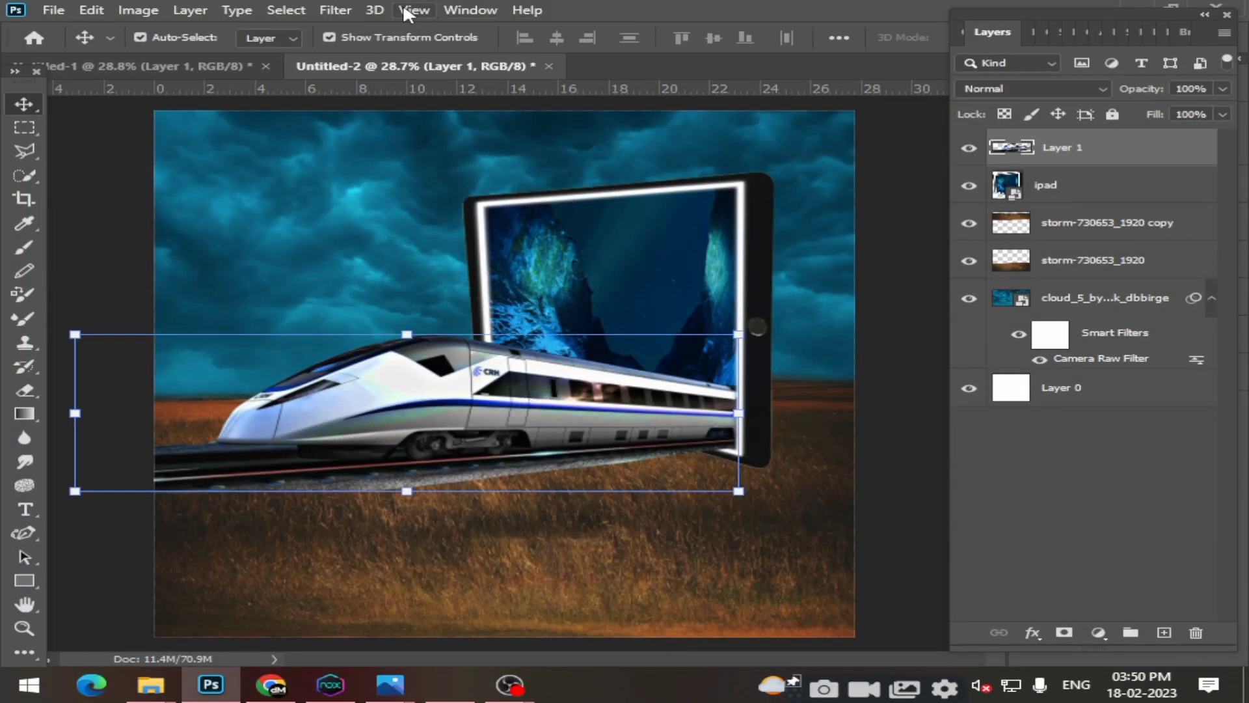
click(335, 10)
click(462, 112)
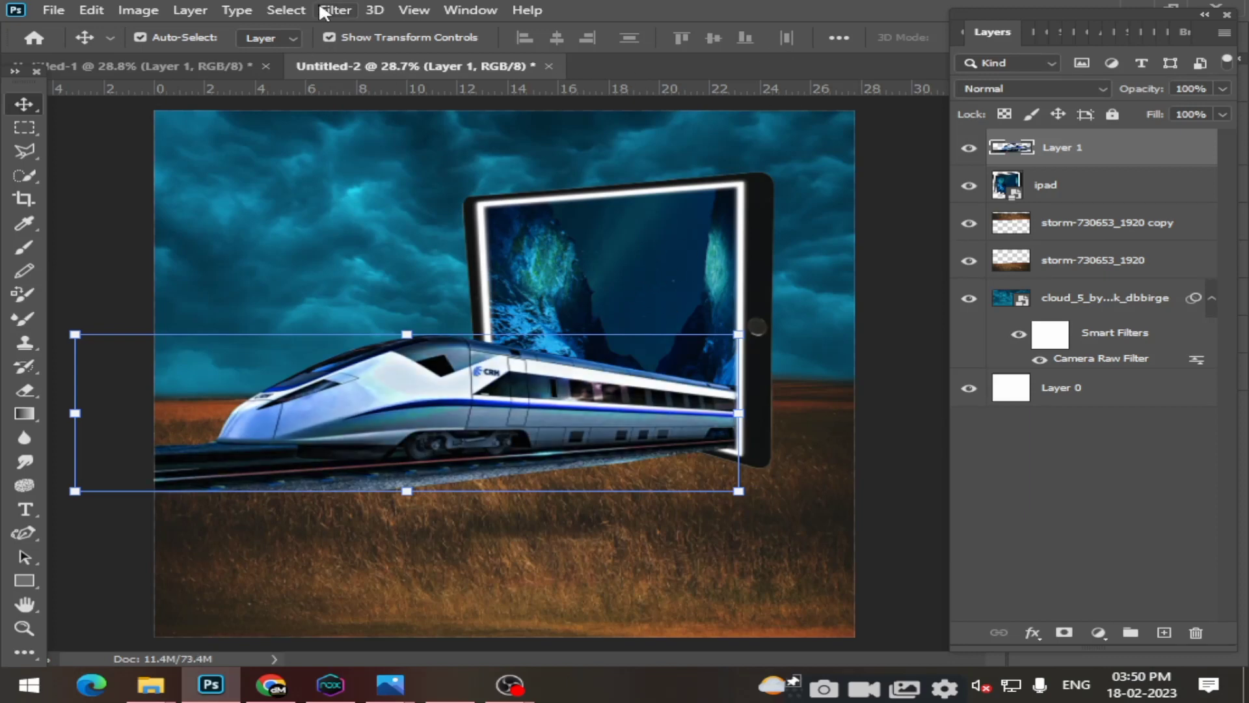
click(335, 10)
click(360, 31)
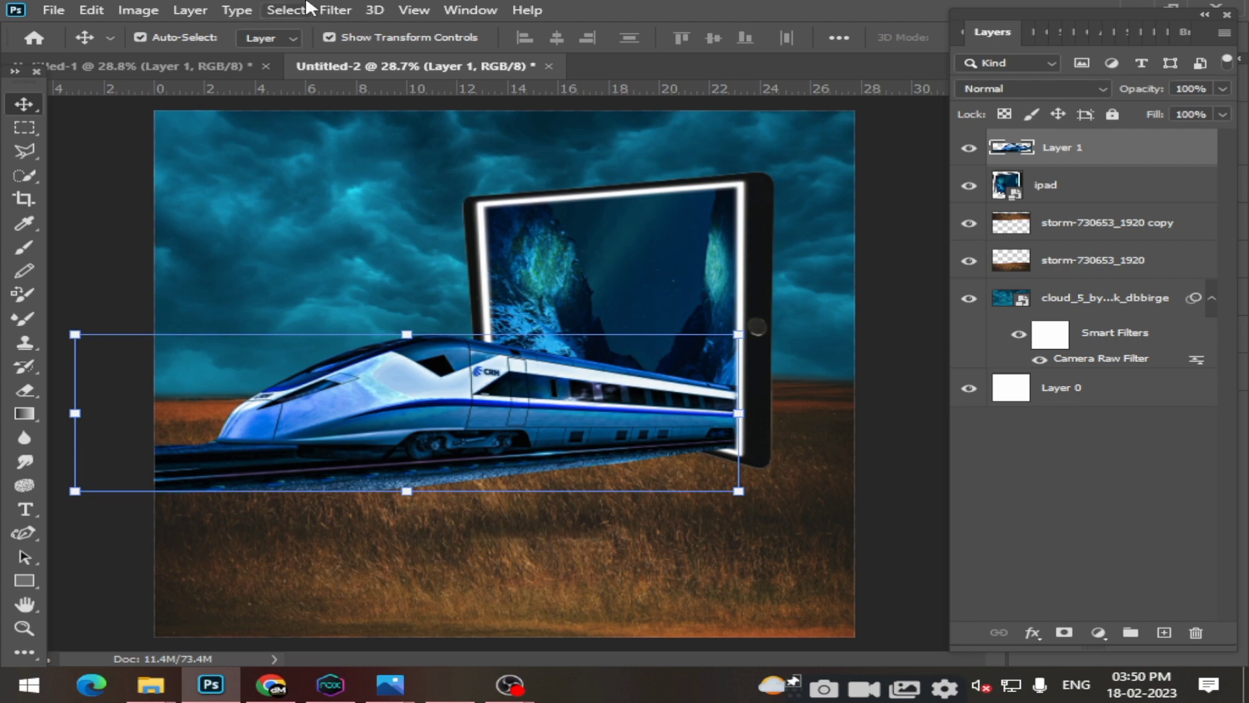
click(337, 9)
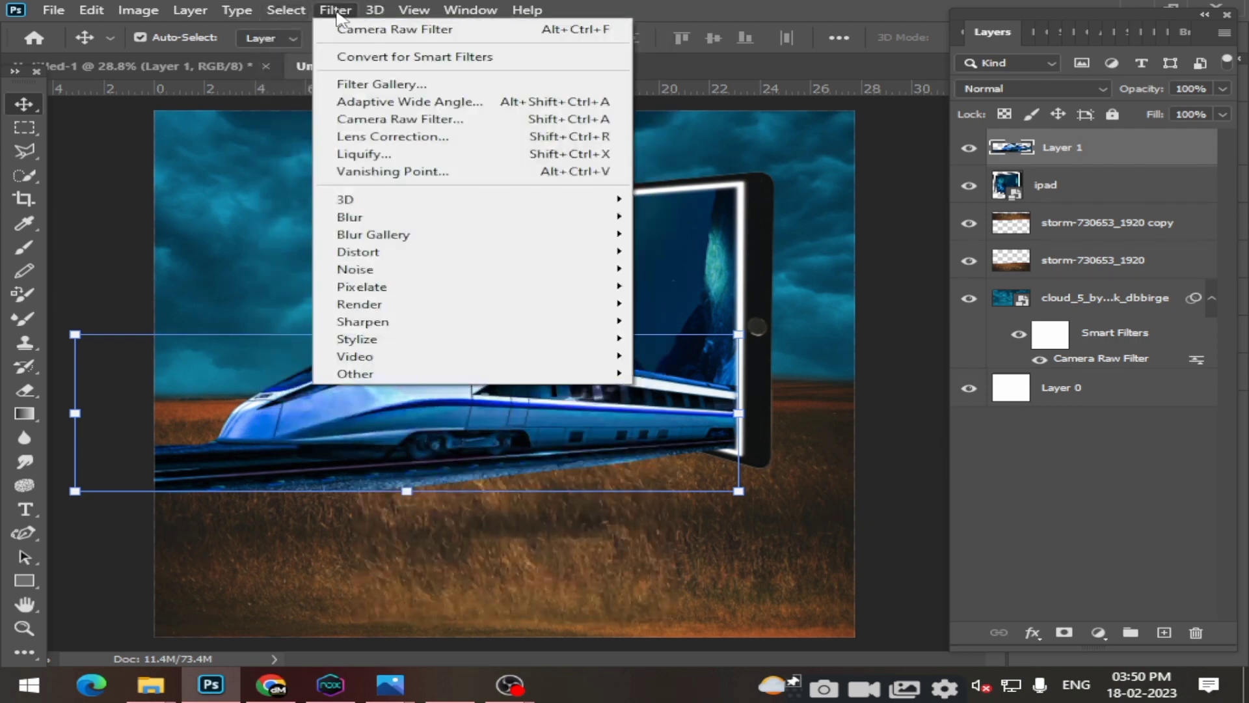
click(359, 32)
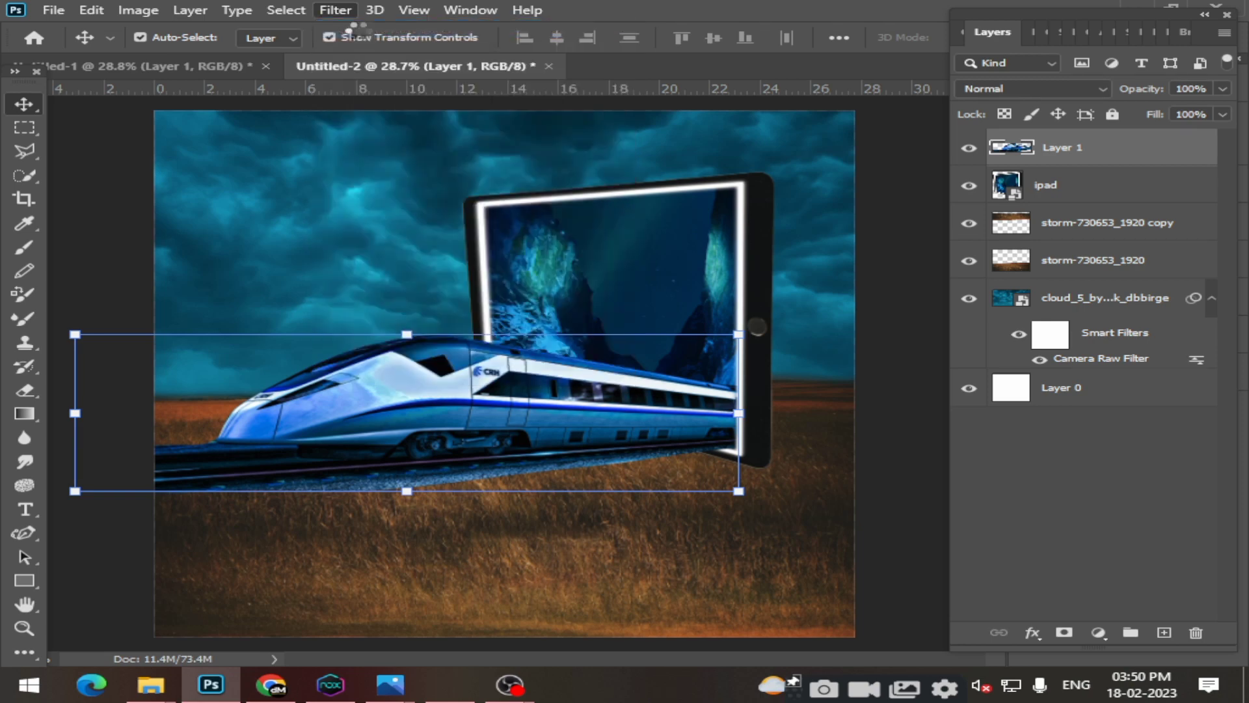
Undo the train's blue tint to restore its silver-white colour and reselect the train layer.
click(663, 593)
click(820, 440)
click(691, 599)
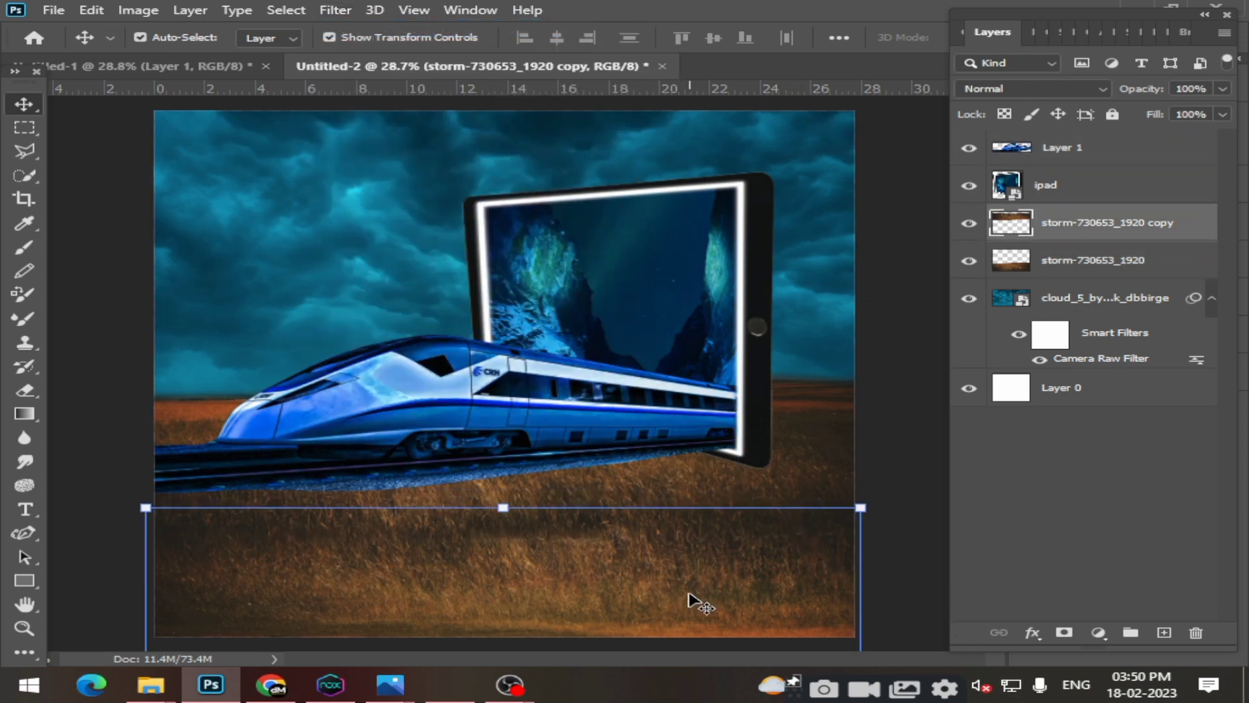
click(85, 355)
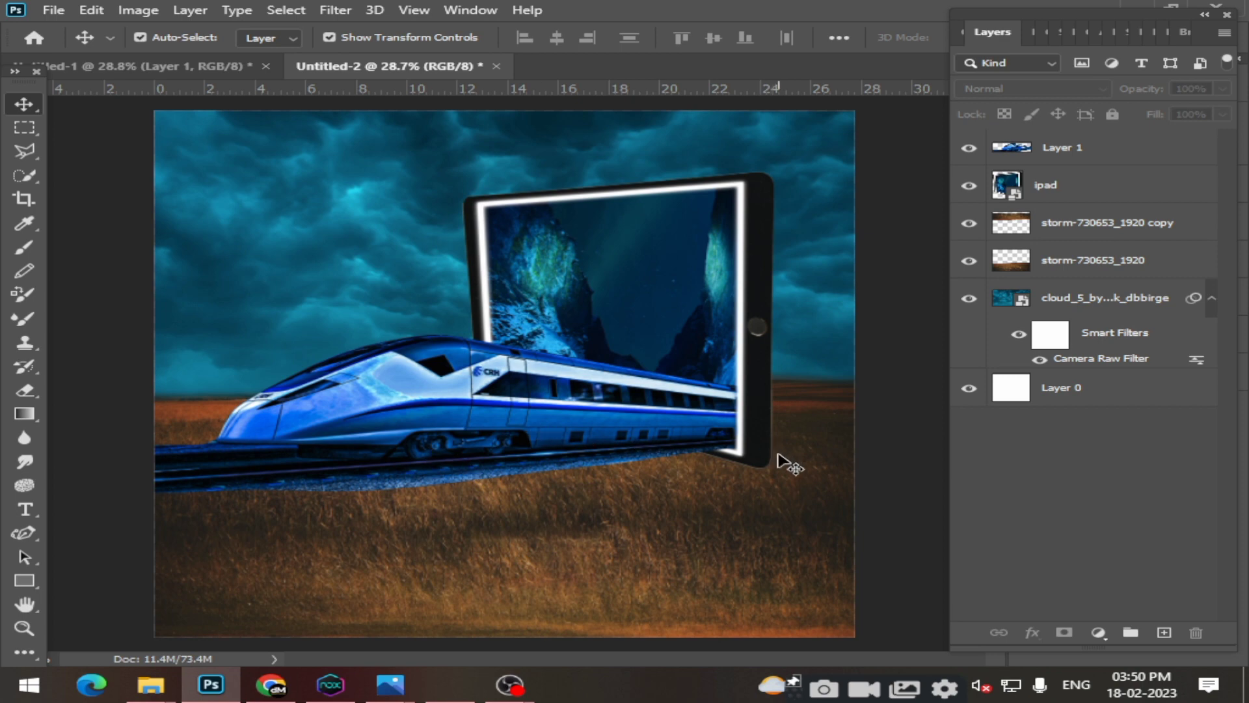
key(ctrl+z)
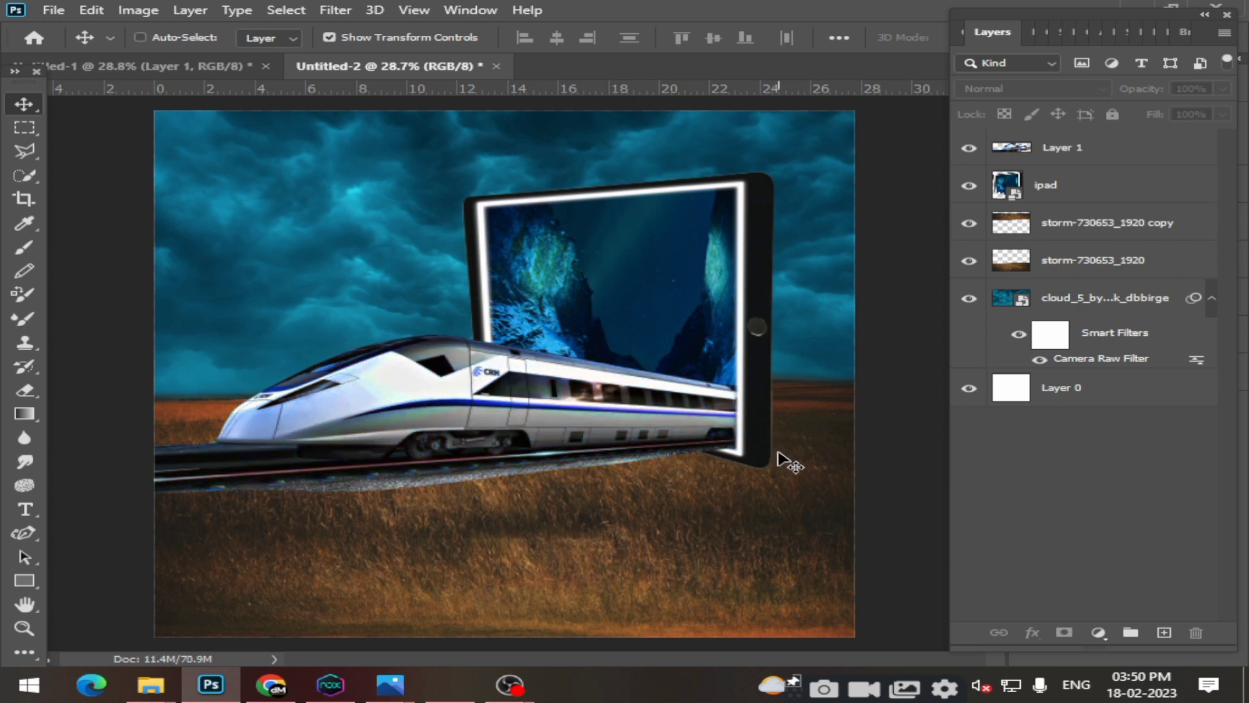
key(ctrl+z)
click(547, 411)
click(205, 11)
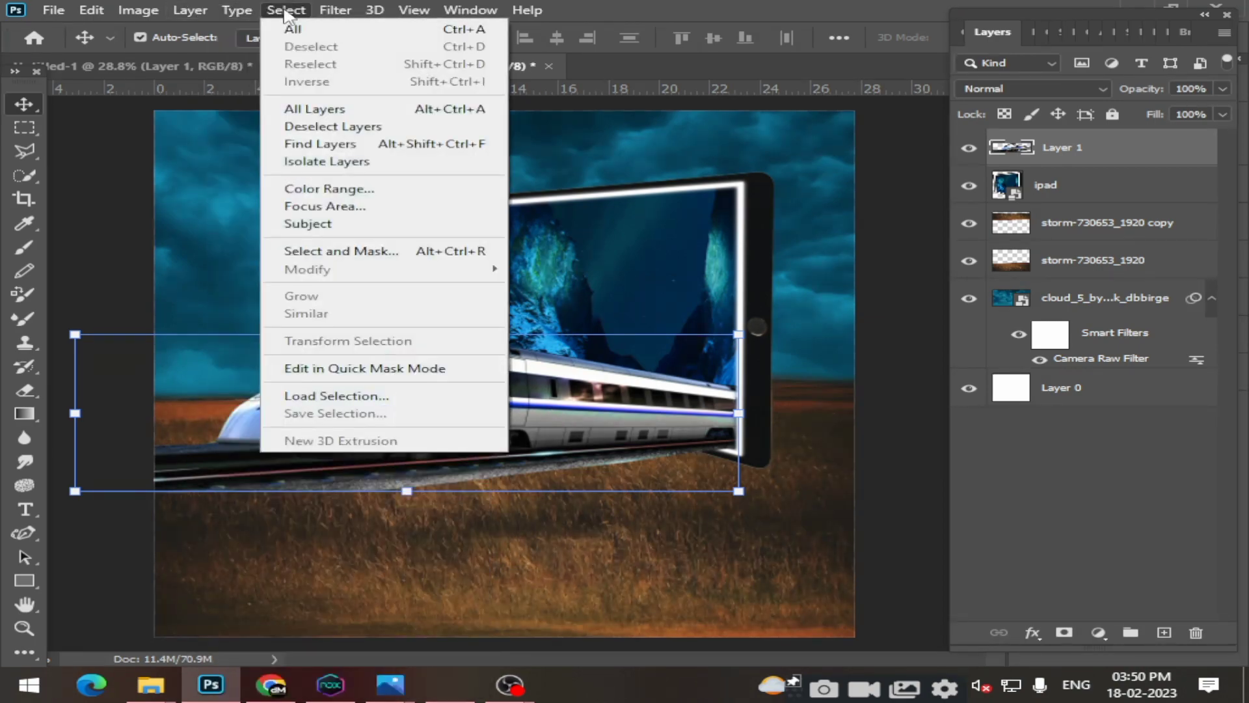
Colorize the train with Hue/Saturation: Hue 360, Saturation +53, Lightness -2.
click(336, 10)
click(138, 10)
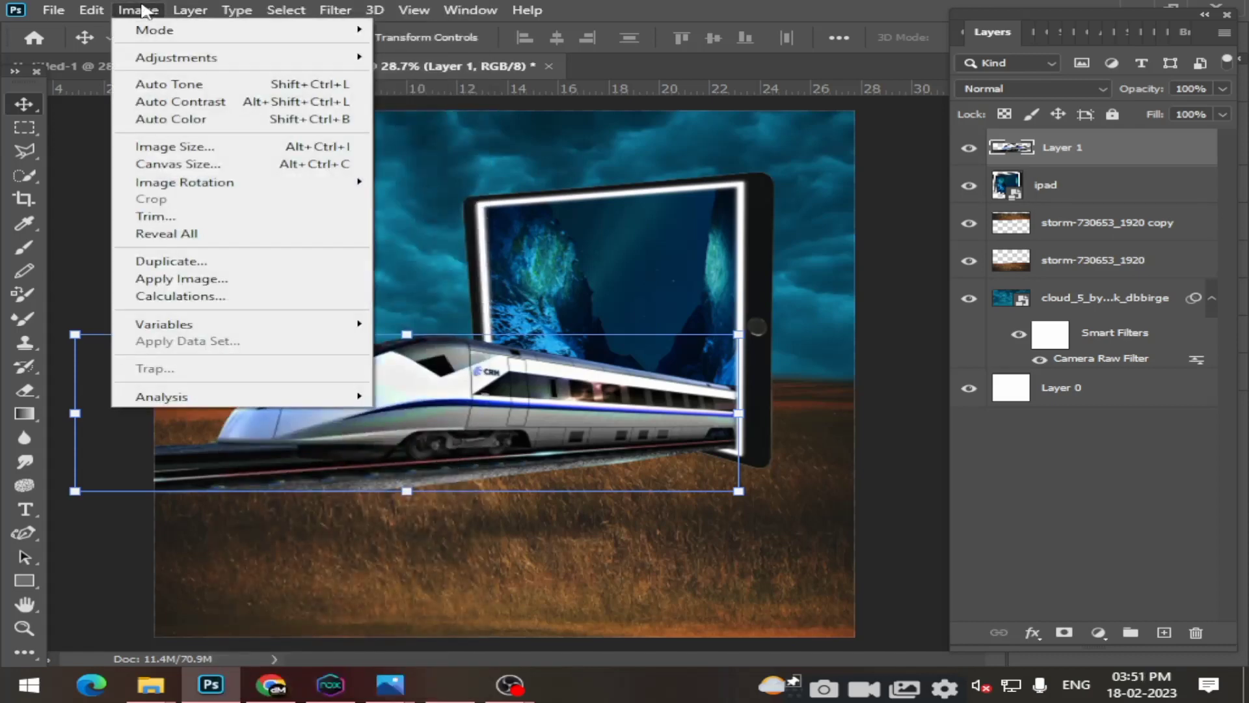
click(449, 154)
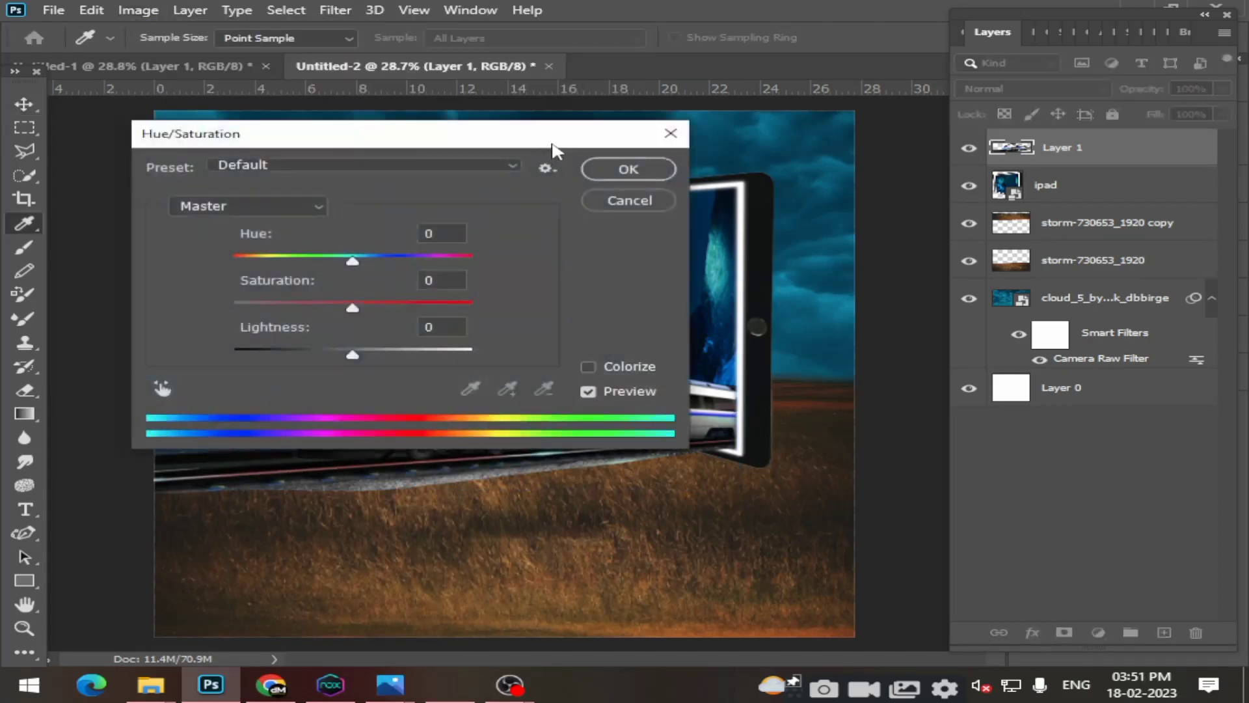
drag(408, 136, 1062, 154)
mouse_move(1007, 279)
mouse_down()
mouse_move(1127, 276)
mouse_move(872, 278)
mouse_move(1112, 273)
mouse_up()
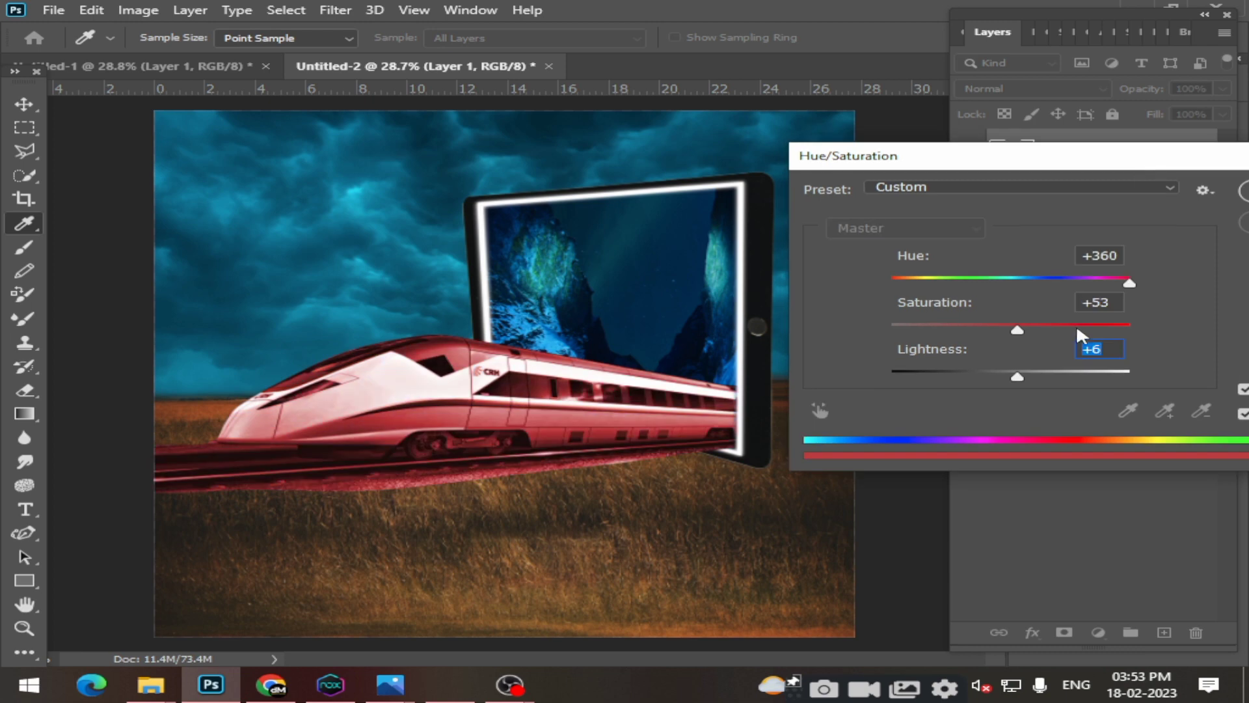
drag(1149, 162, 892, 195)
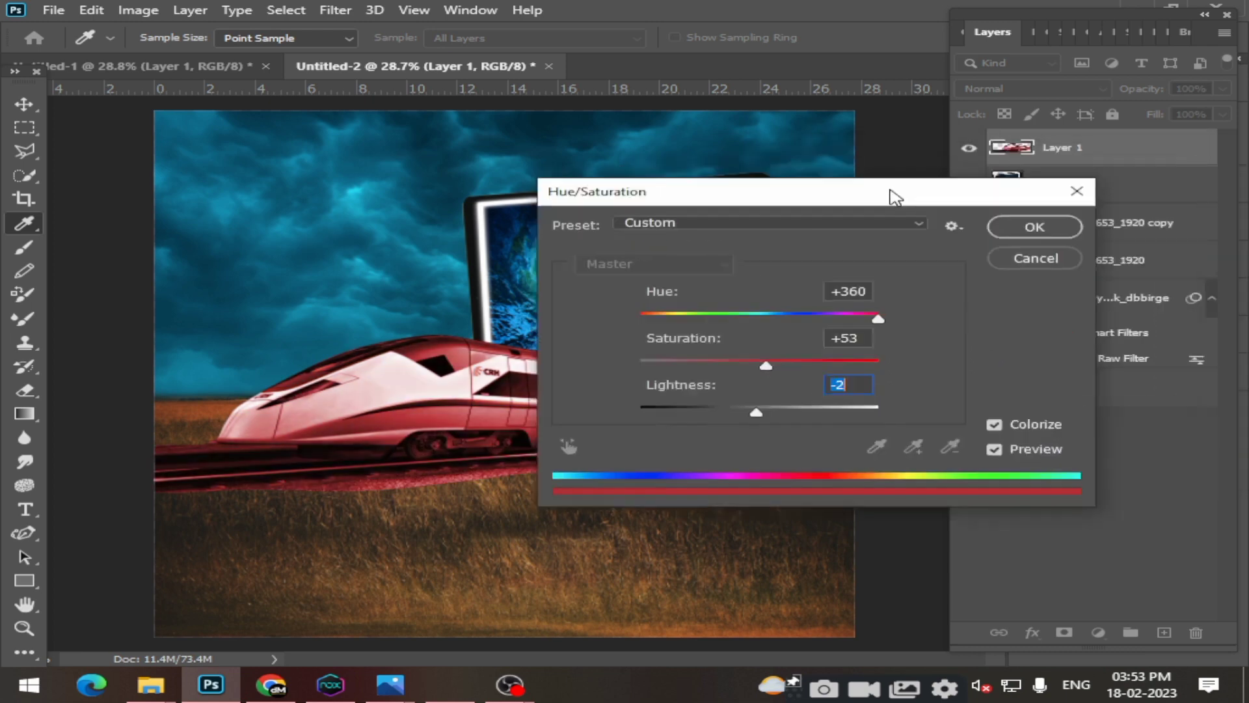
click(1030, 228)
key(v)
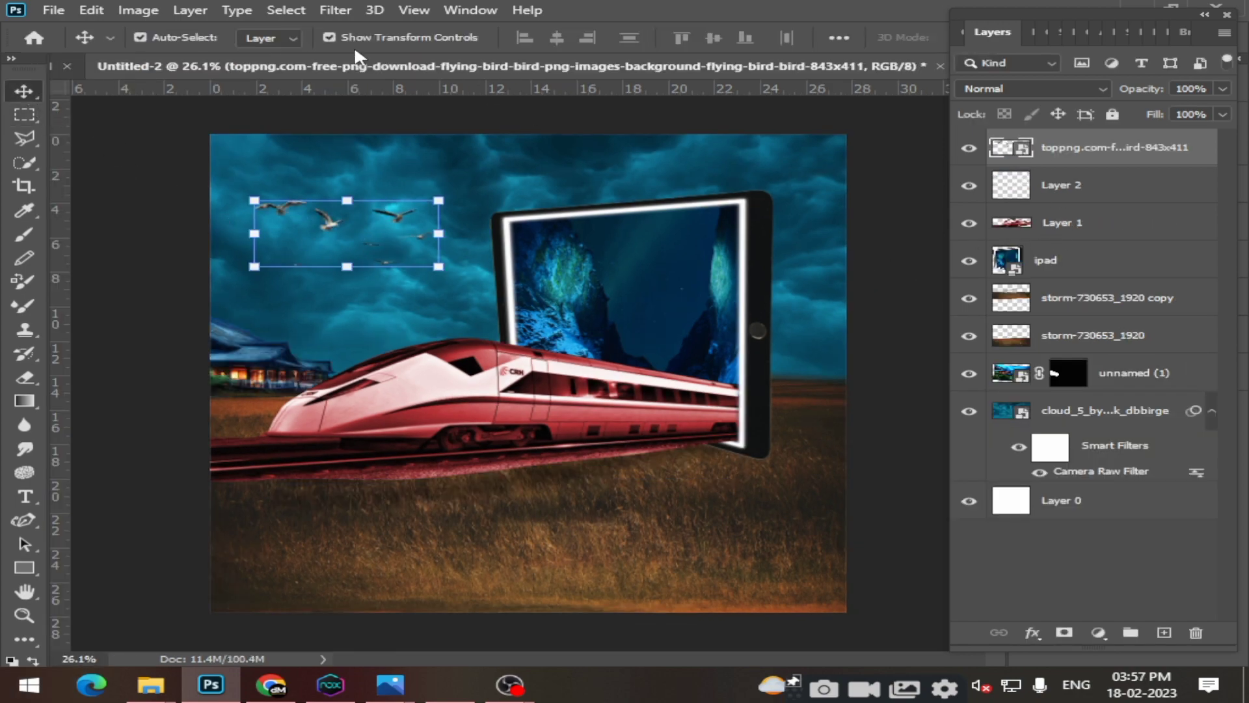
Adjust the birds' colour temperature in Camera Raw and scale the flock down in the upper-left sky.
click(328, 11)
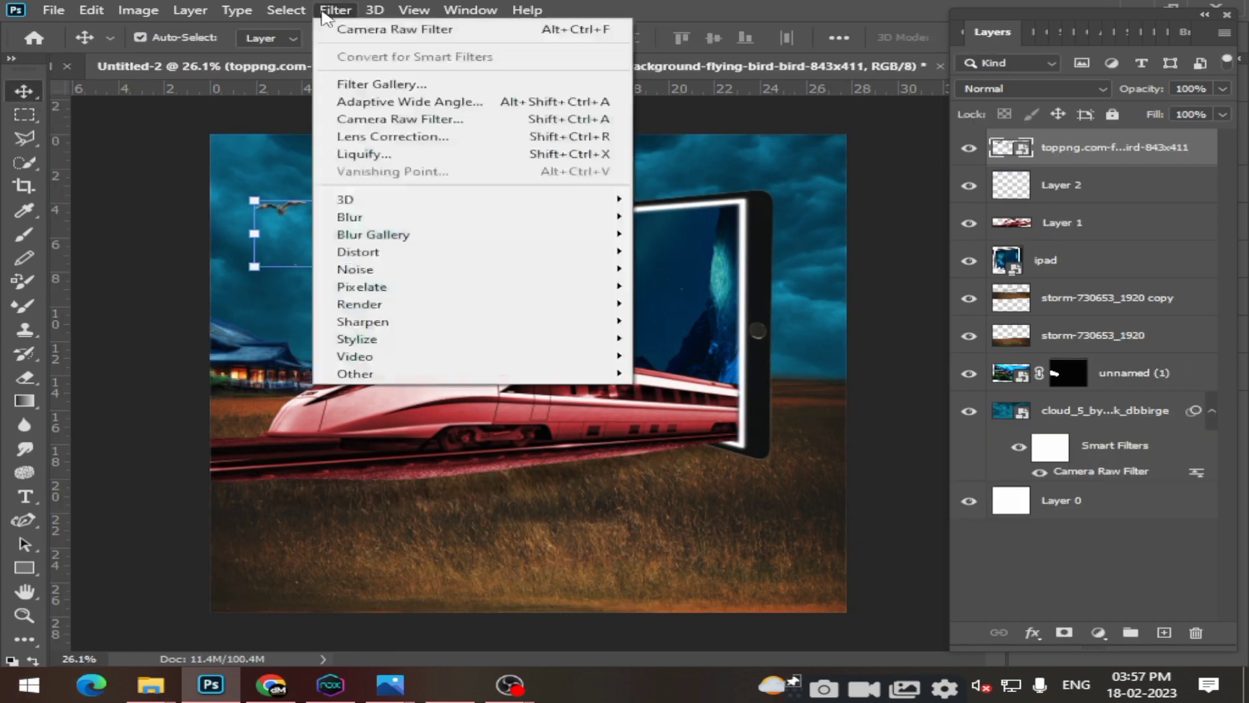
click(364, 30)
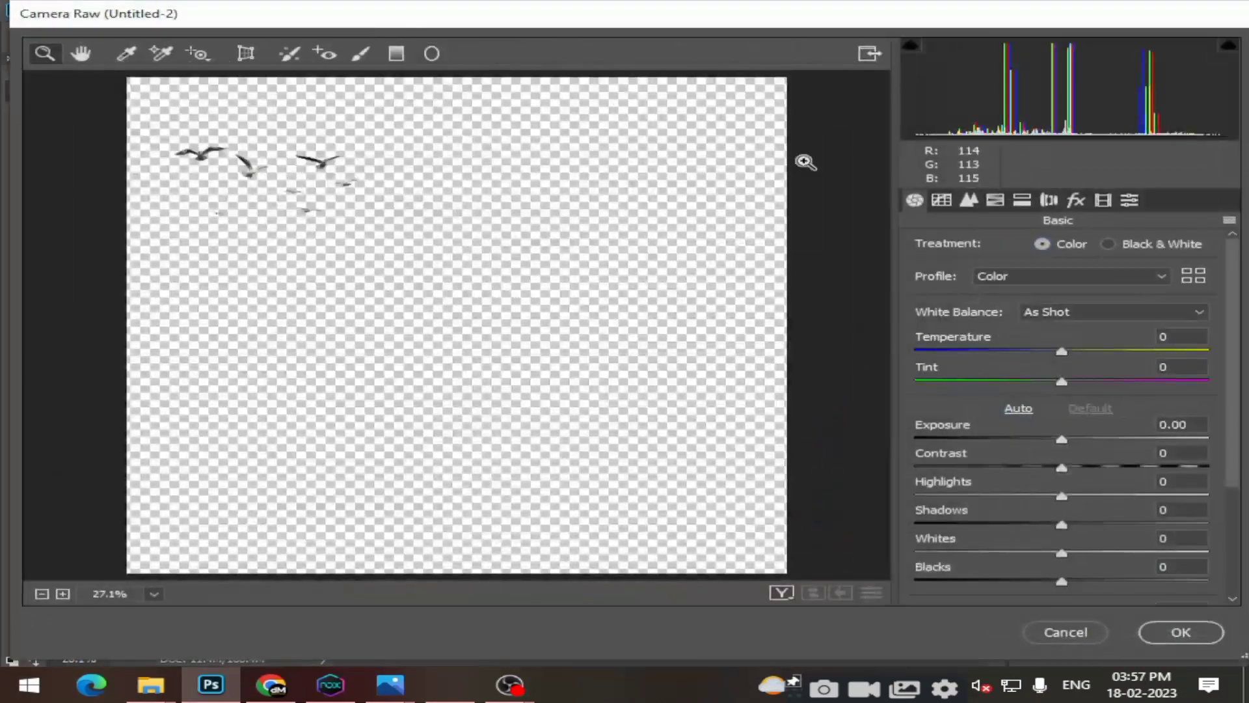
click(1062, 352)
key(Return)
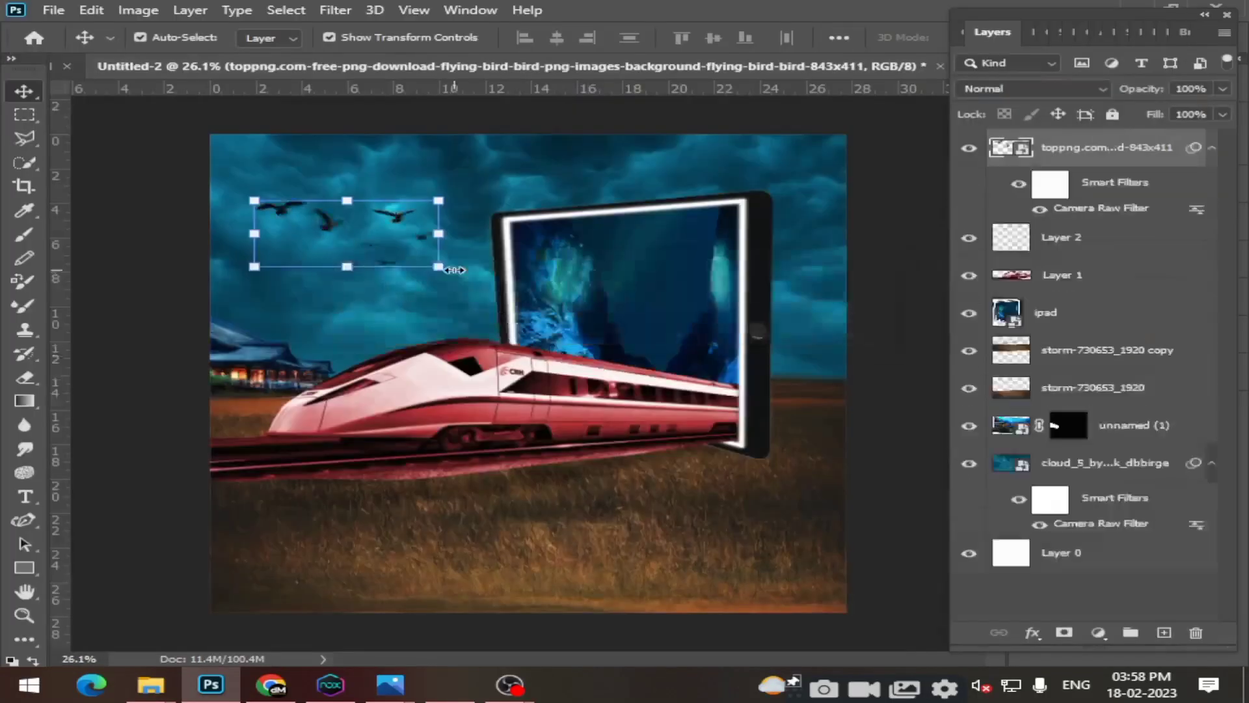
drag(440, 271, 419, 261)
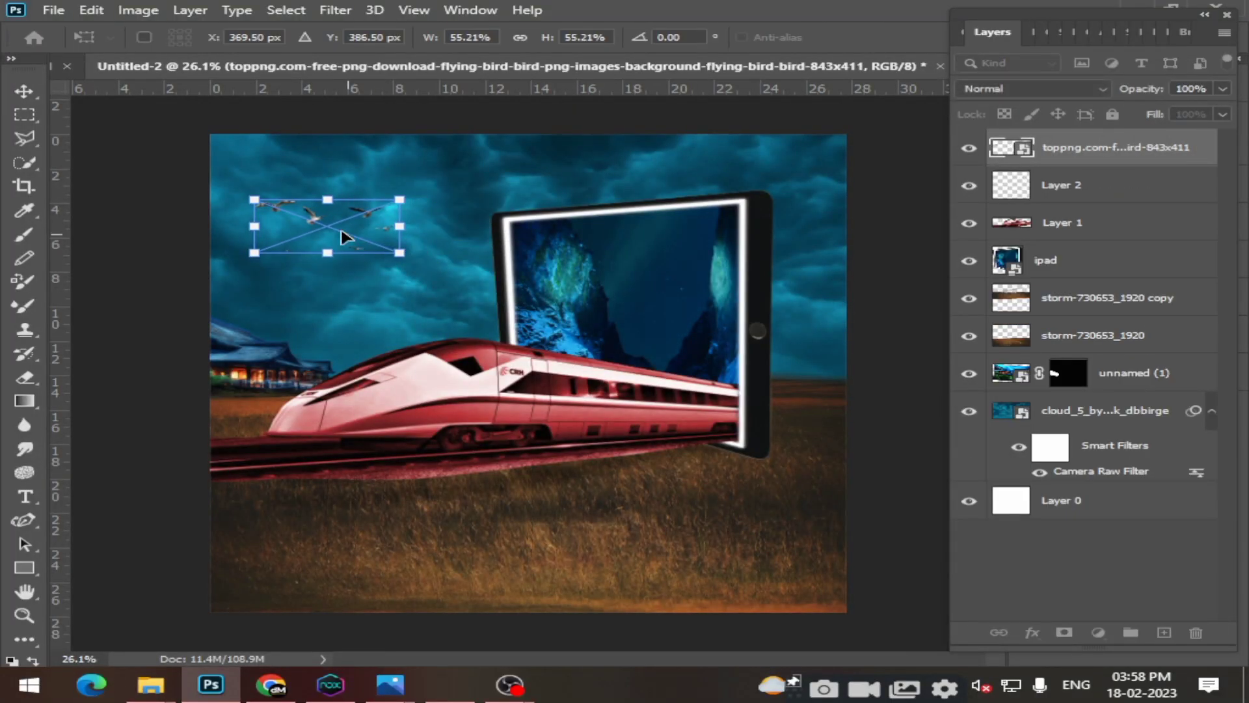
drag(340, 238, 340, 233)
click(10, 95)
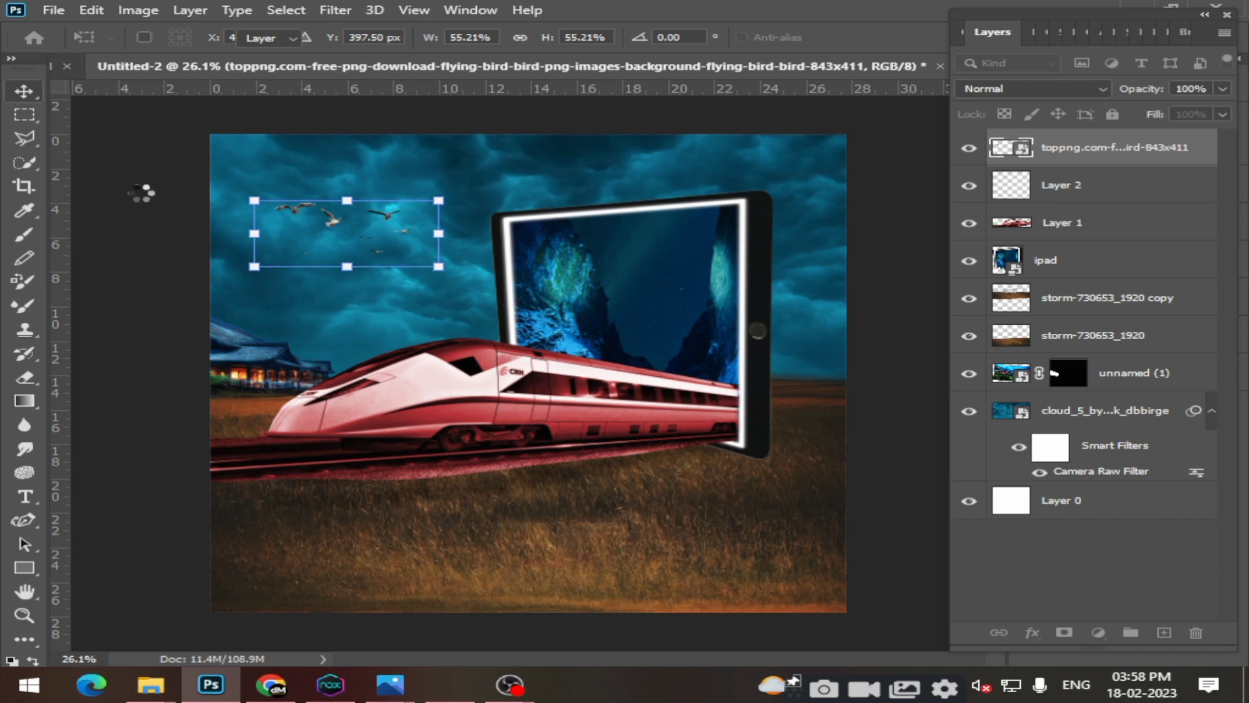
Duplicate the flock of birds into the top-right sky.
click(345, 231)
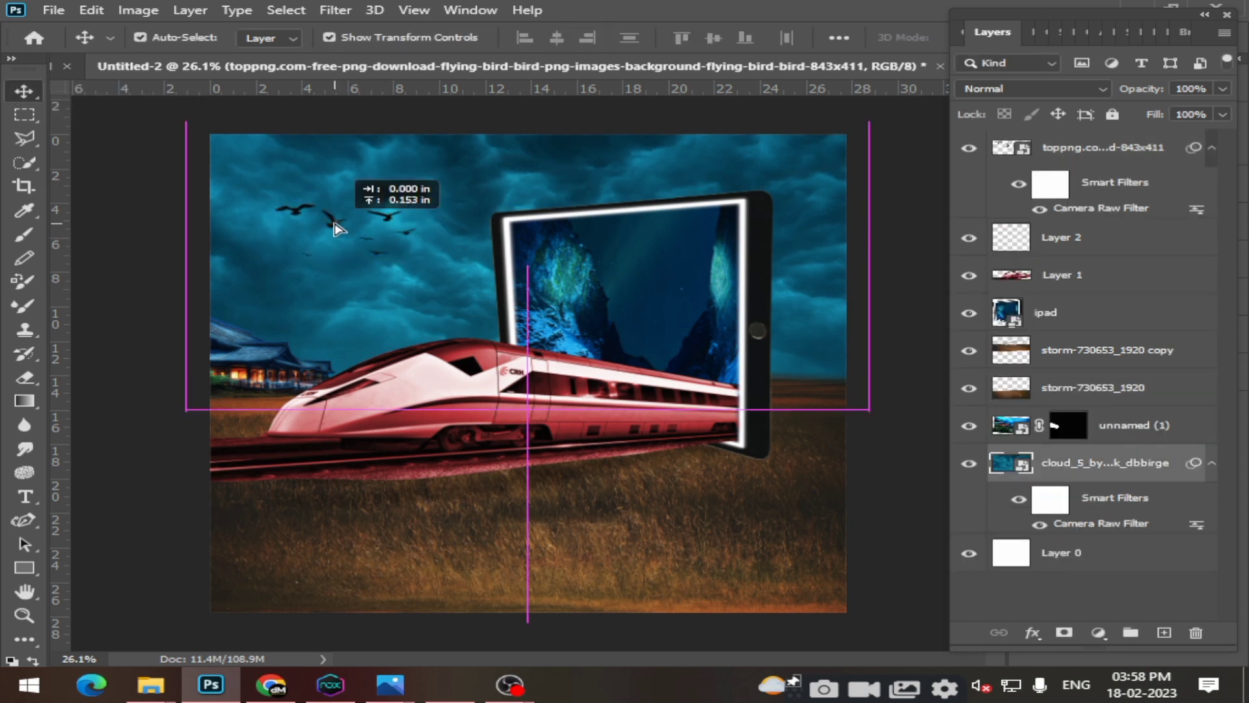
click(137, 259)
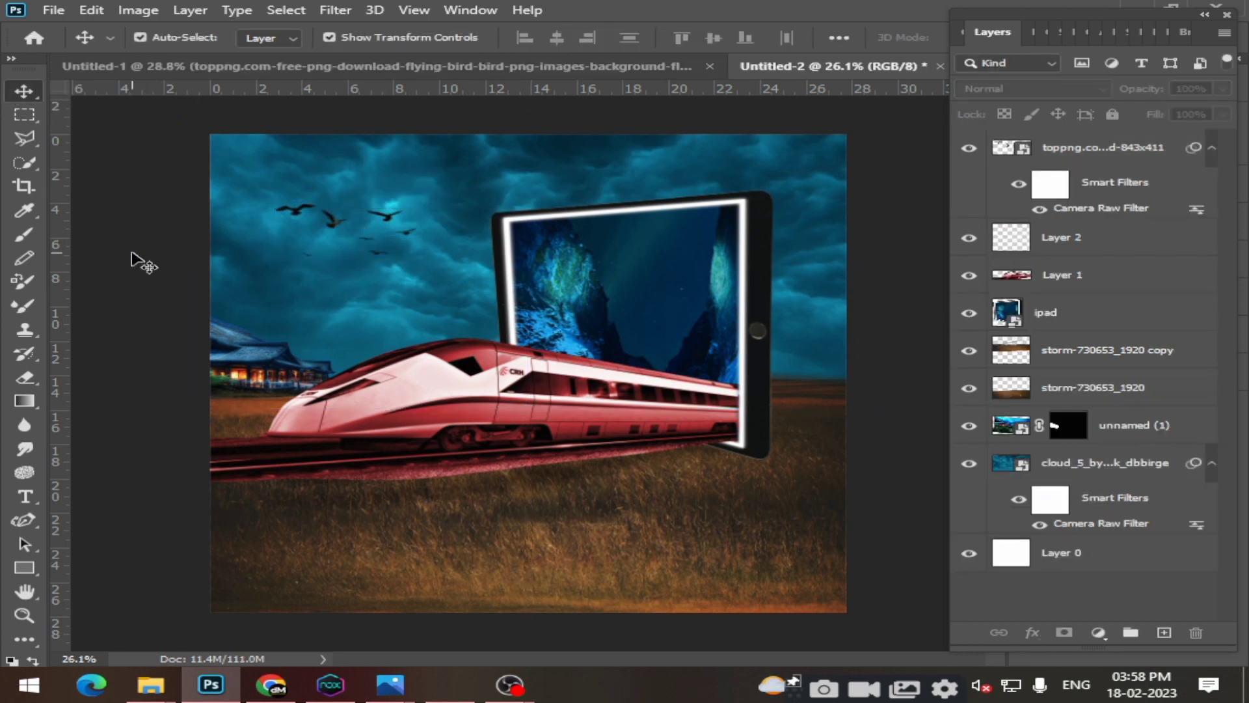
click(350, 226)
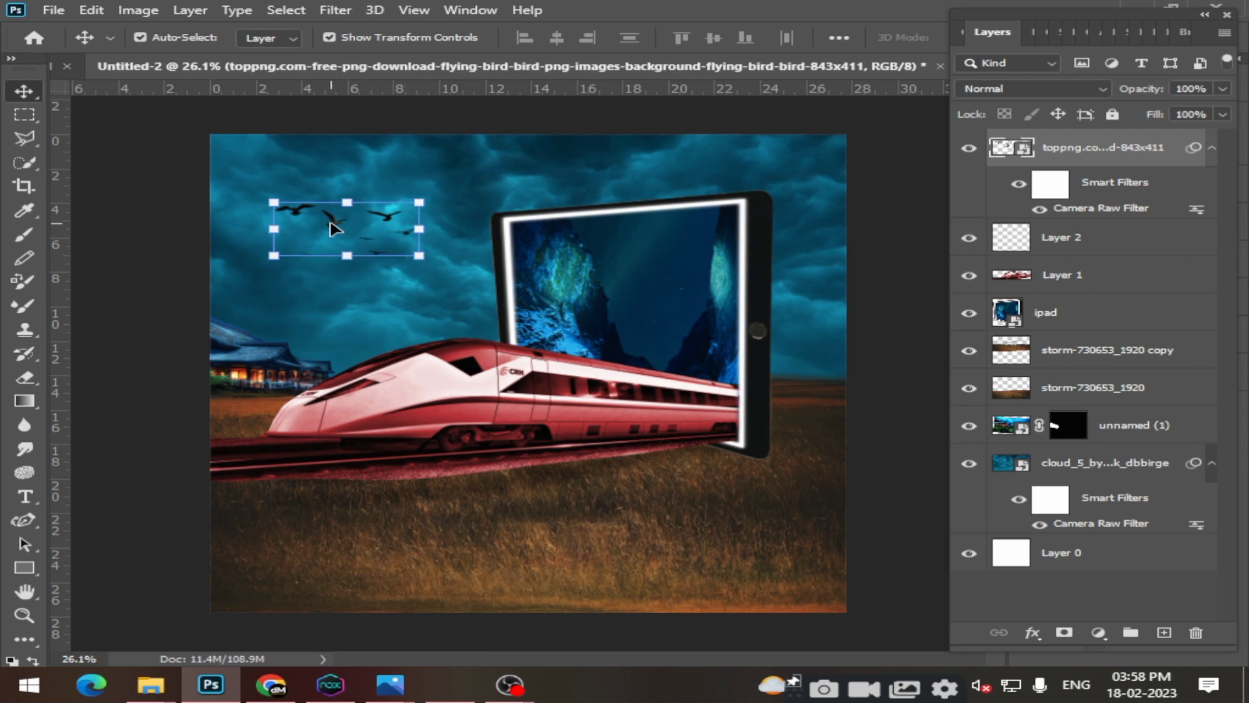
drag(336, 227, 768, 178)
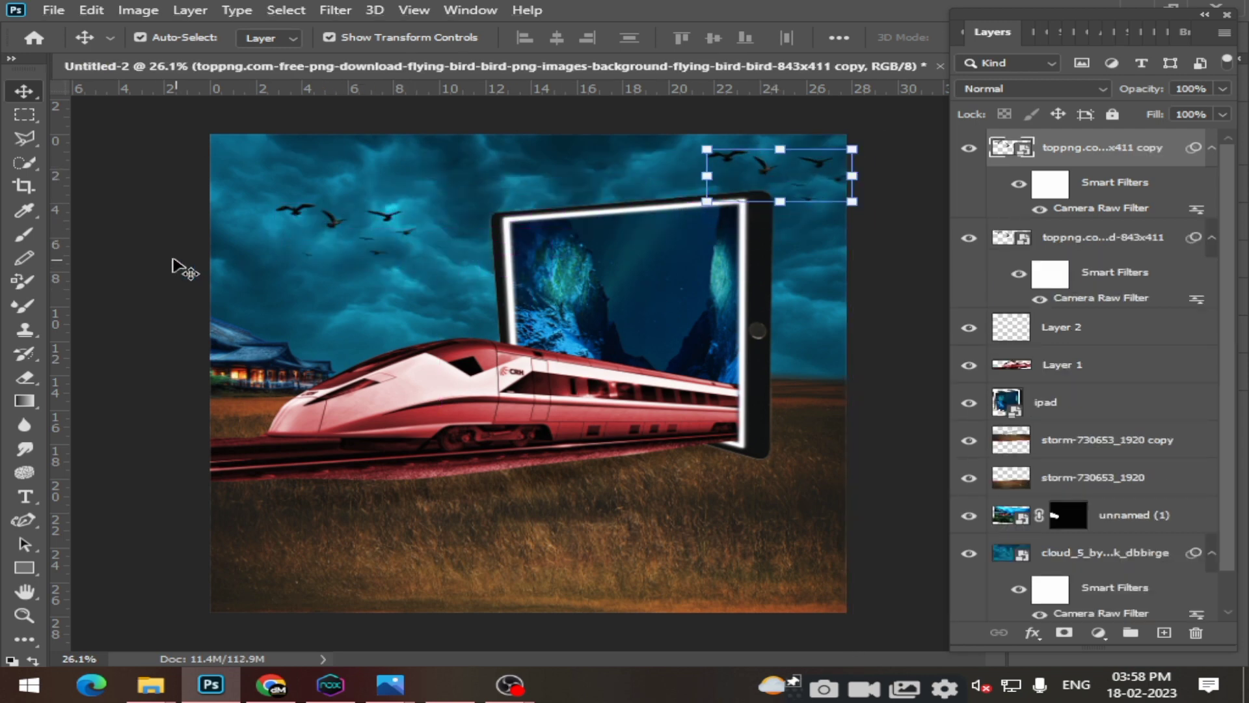
click(147, 257)
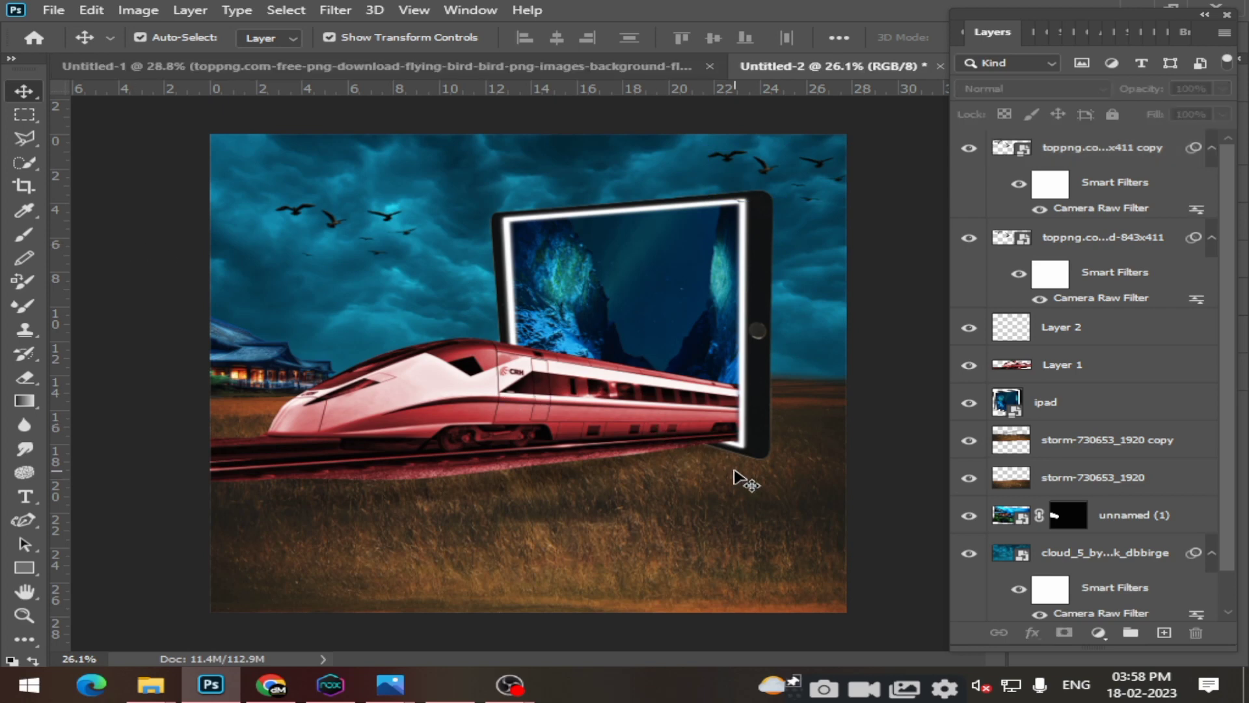
Apply a 49% Photo Filter to the red train layer.
click(537, 416)
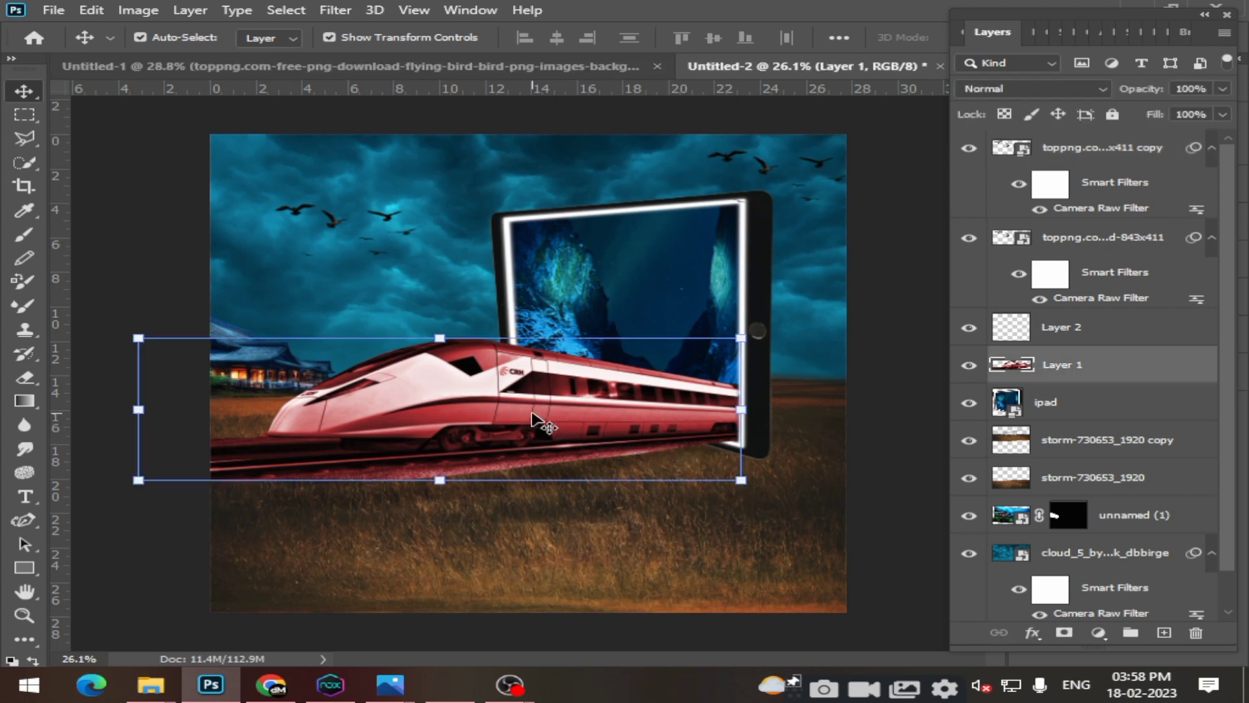
click(343, 10)
click(370, 26)
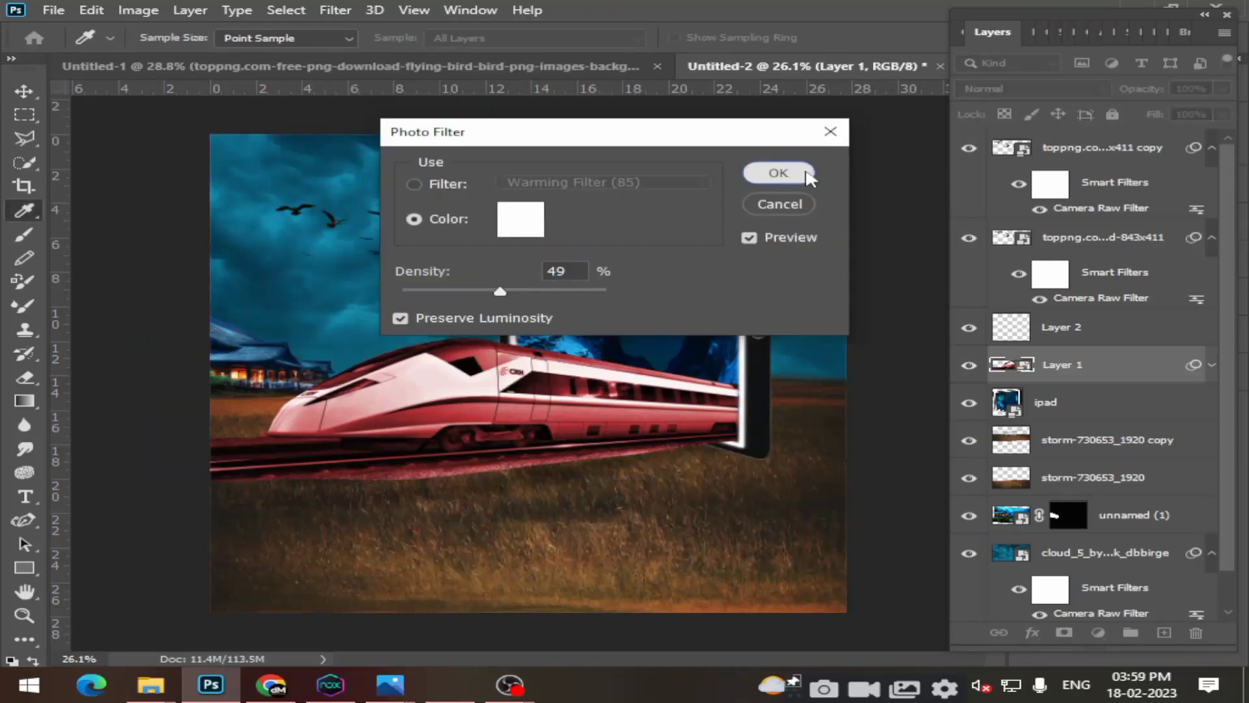
click(771, 171)
Set the train's midtone Color Balance to +11, +22, +5.
click(140, 8)
mouse_move(177, 58)
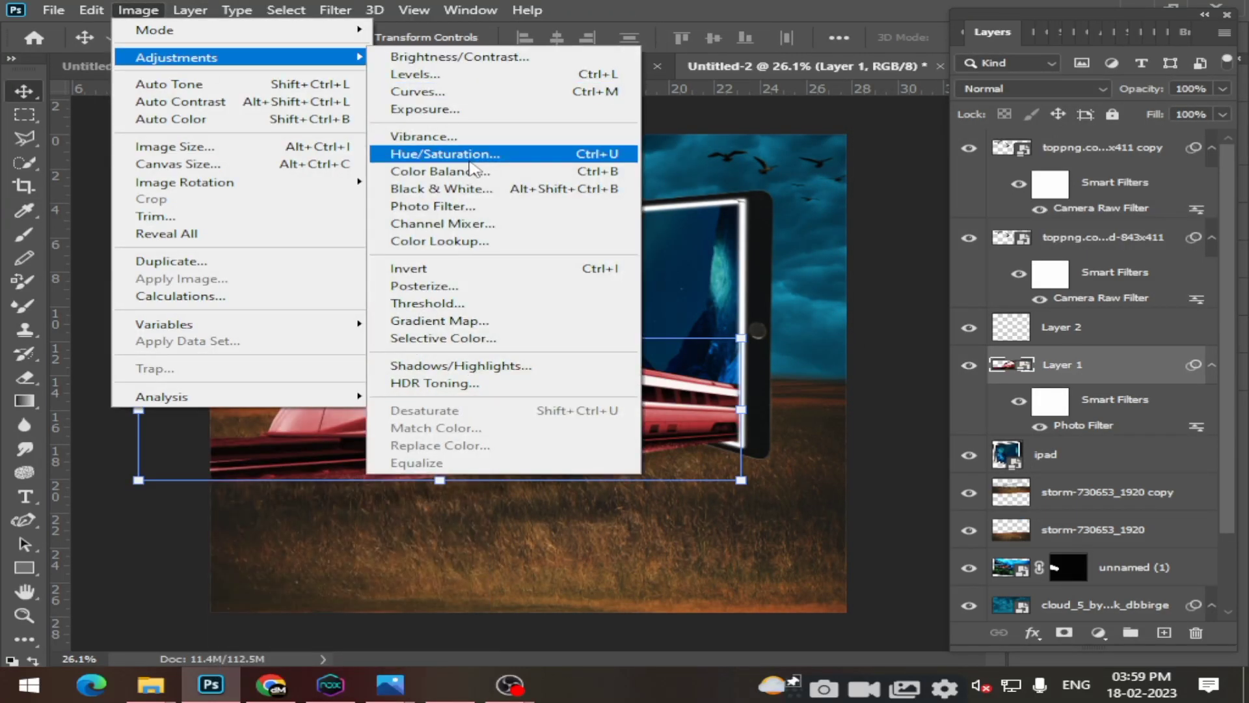
click(473, 170)
drag(576, 127, 818, 96)
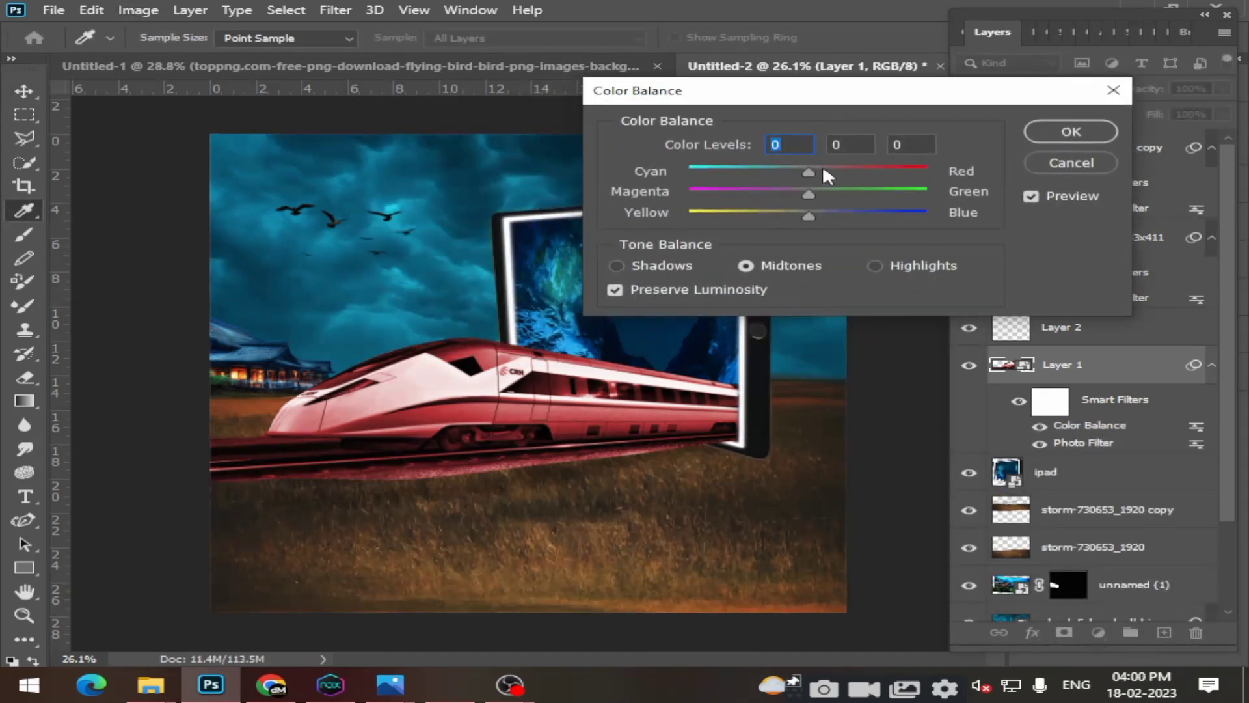
drag(779, 170, 680, 164)
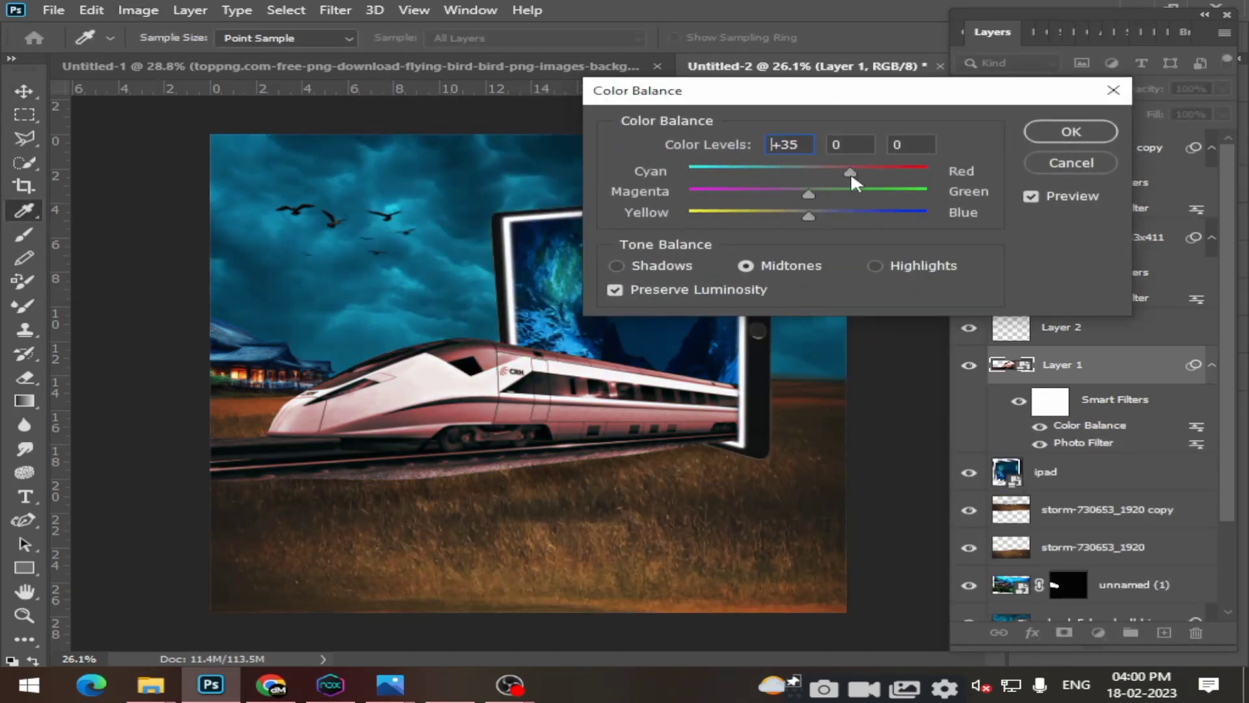
mouse_move(850, 171)
mouse_down()
mouse_move(823, 172)
mouse_move(834, 193)
mouse_move(873, 204)
mouse_move(827, 190)
mouse_move(853, 216)
mouse_move(928, 215)
mouse_move(724, 218)
mouse_up()
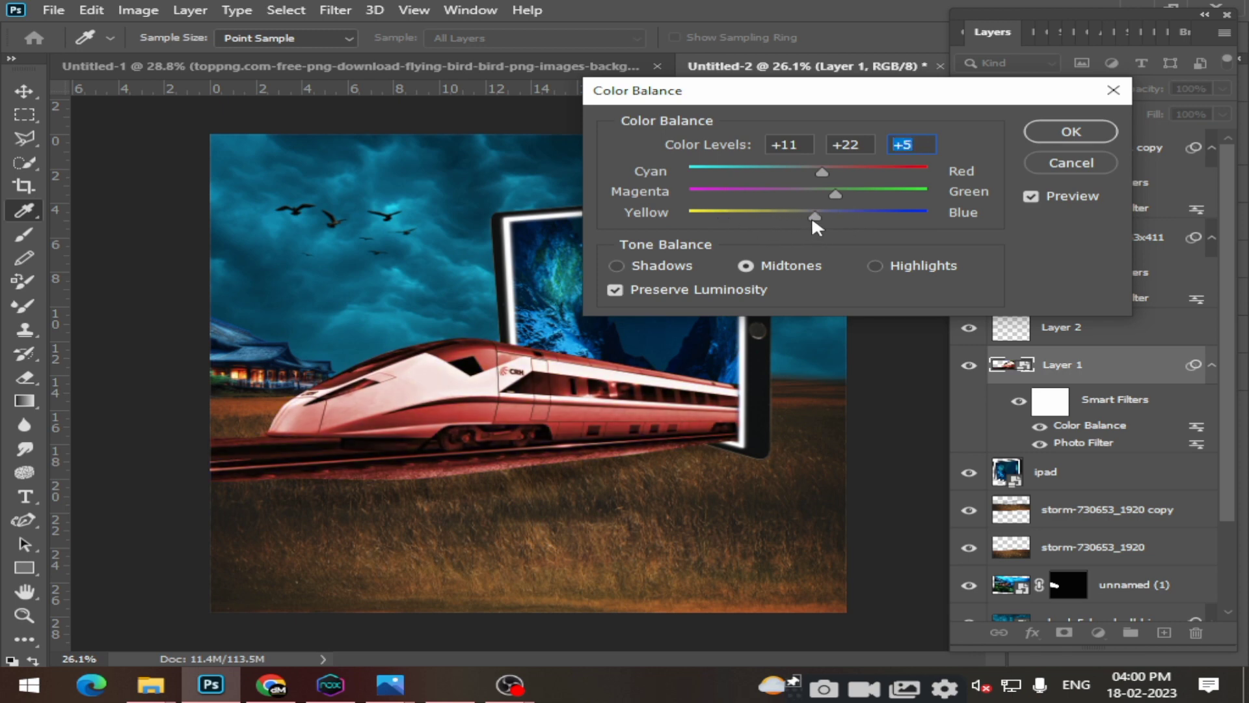
mouse_move(813, 216)
mouse_down()
mouse_move(842, 217)
mouse_move(810, 192)
mouse_up()
Confirm the colour balance, then move the sand image onto the field and enlarge it to about 428%.
click(1039, 133)
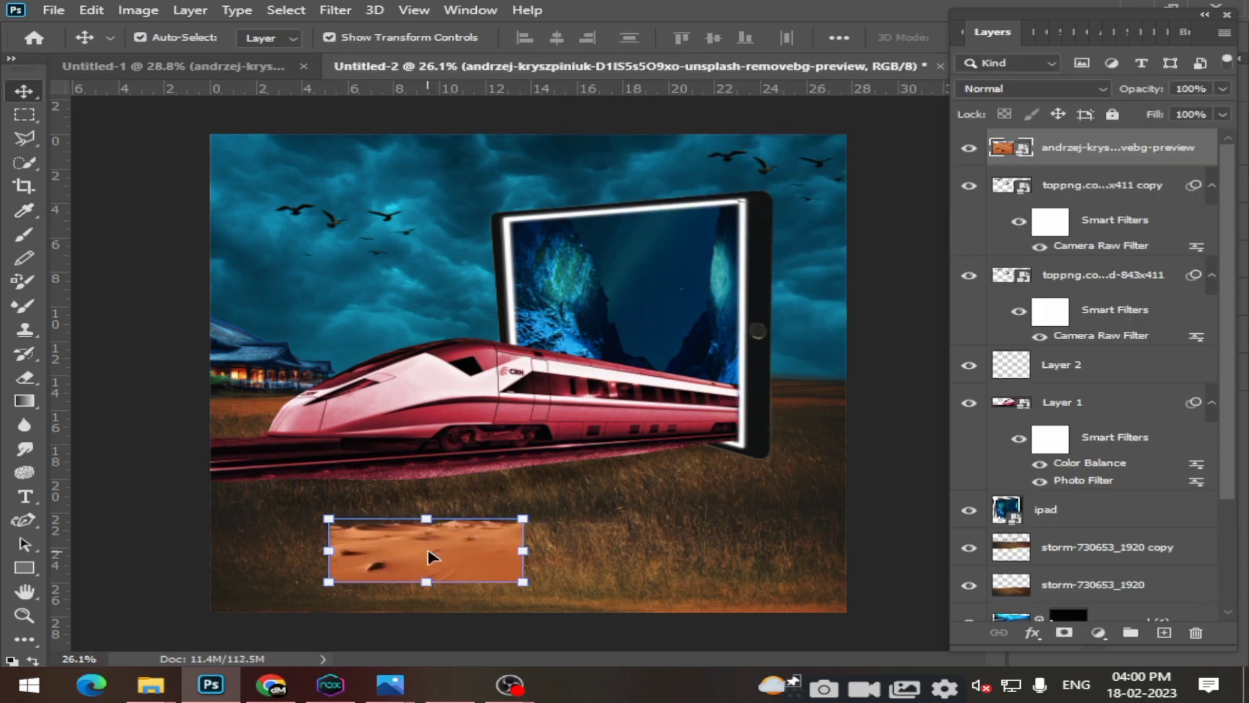
drag(432, 558, 291, 501)
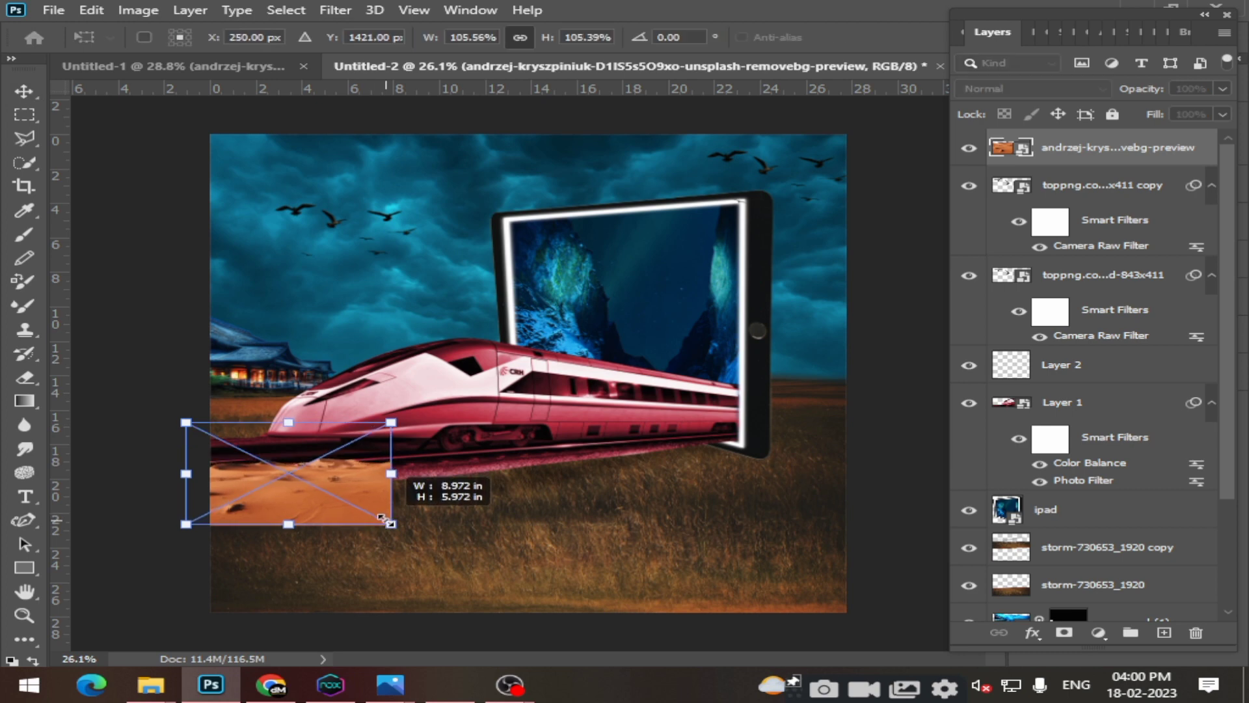
drag(374, 516, 804, 651)
drag(753, 592, 677, 508)
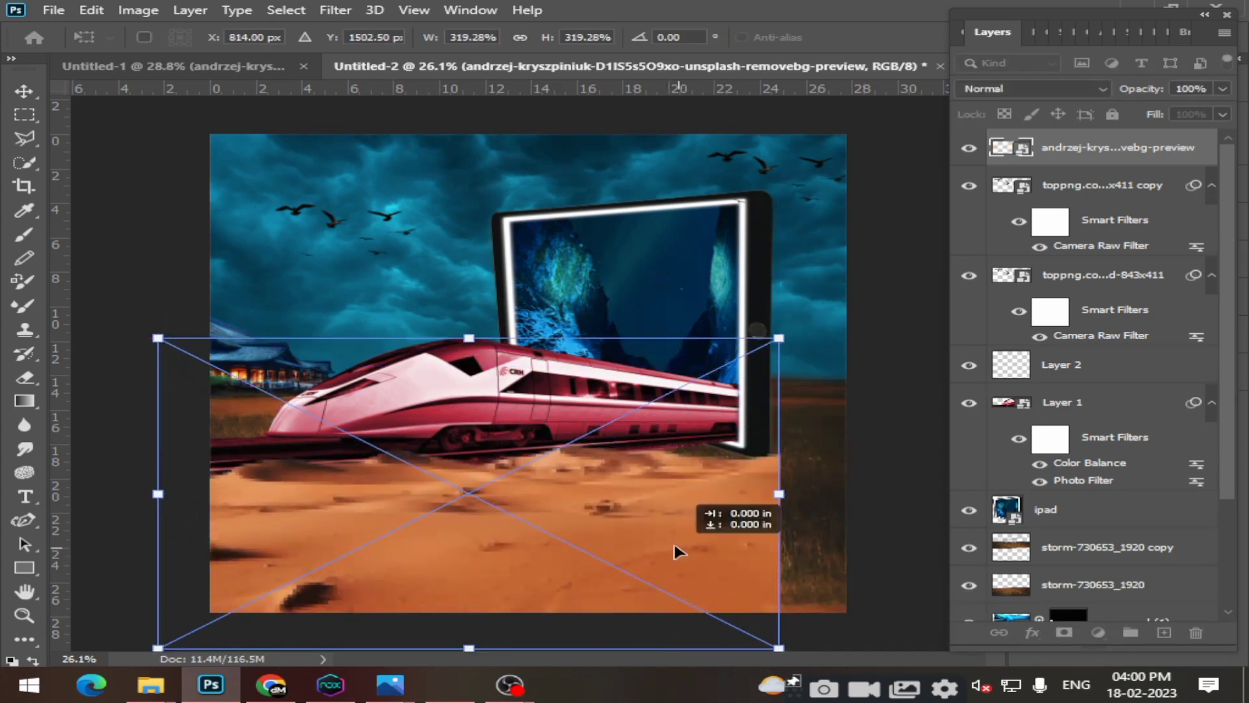
mouse_move(677, 553)
mouse_down()
mouse_move(701, 516)
mouse_move(916, 605)
mouse_up()
mouse_move(668, 482)
mouse_down()
mouse_move(674, 535)
mouse_move(699, 526)
mouse_up()
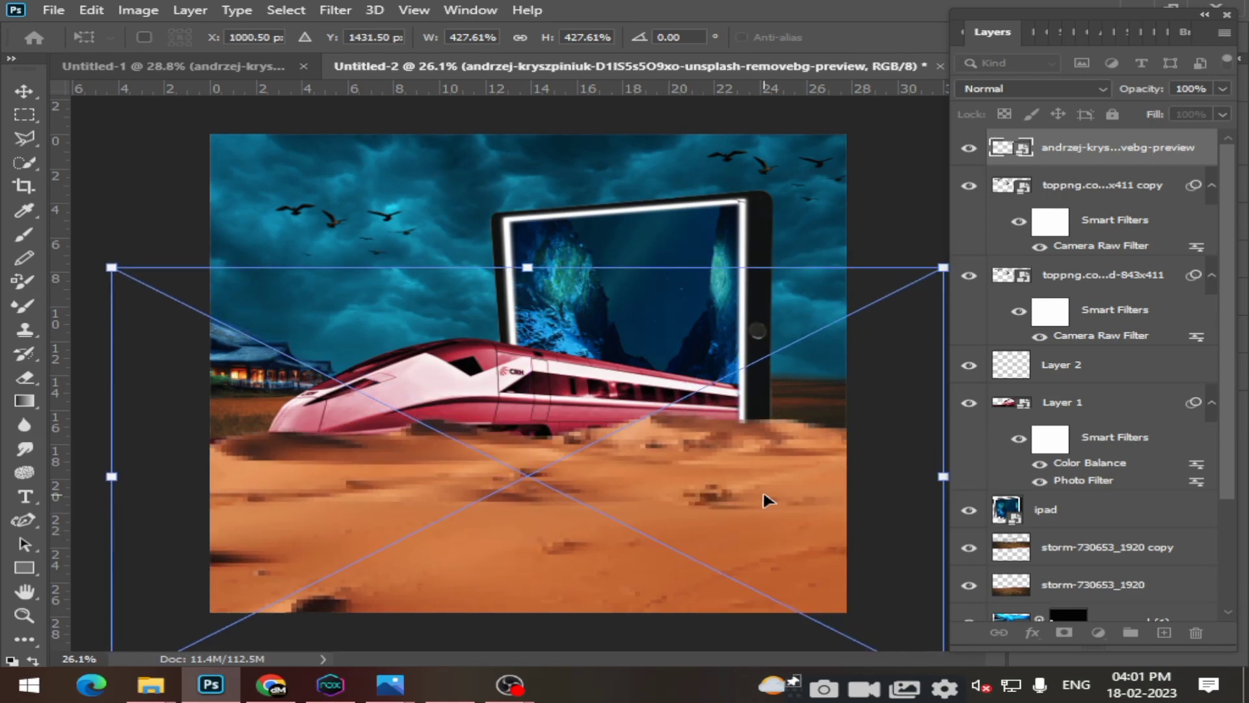
Shrink the sand to about 299% and lower it over the field to reveal the train.
drag(768, 500, 786, 397)
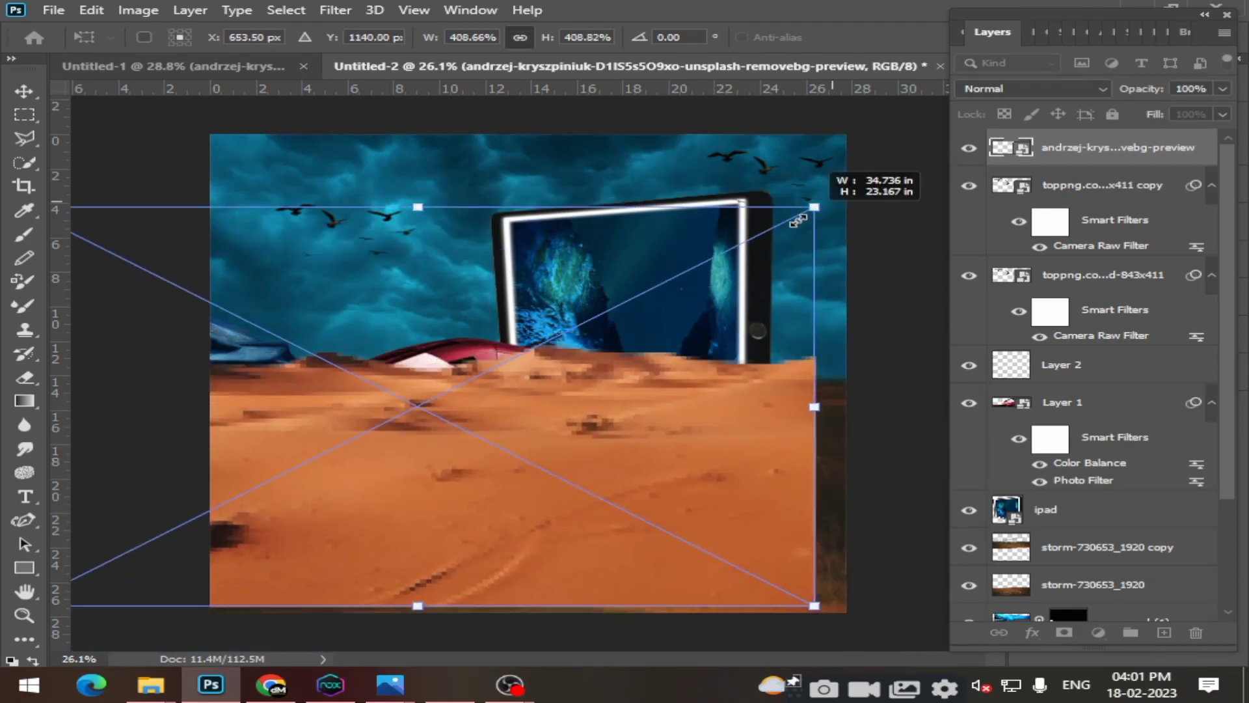
drag(852, 189, 602, 315)
drag(781, 368, 703, 377)
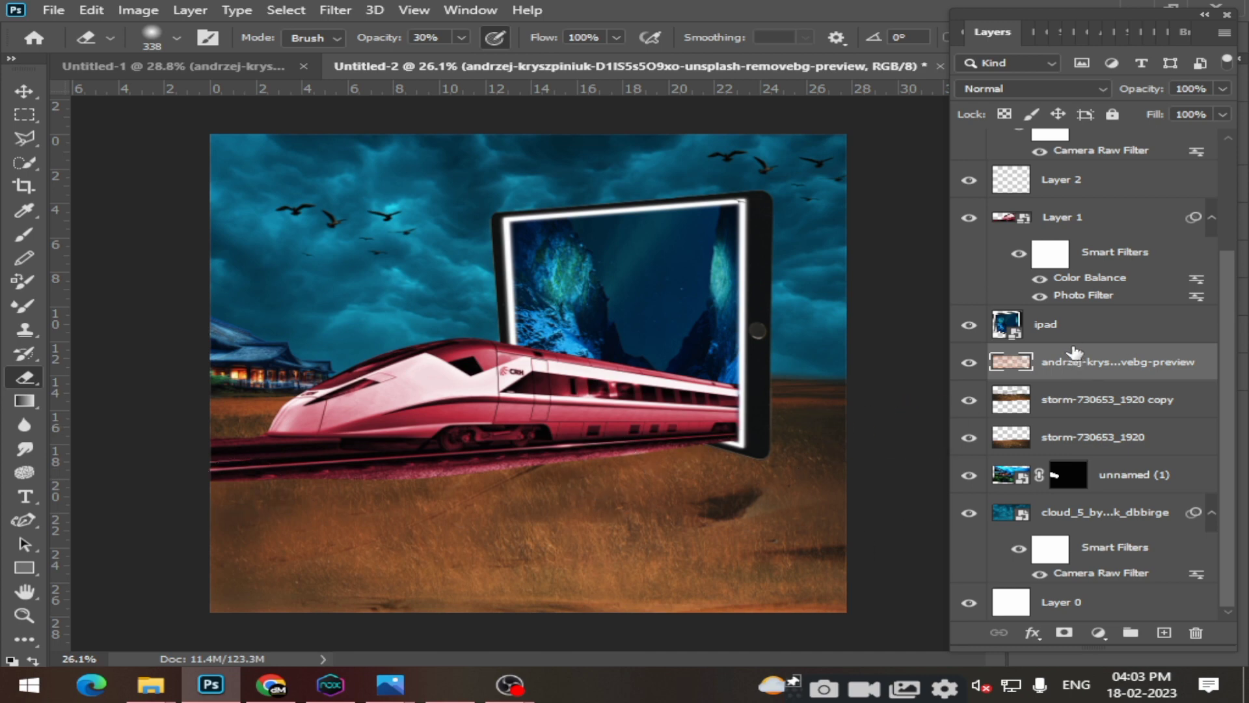
click(335, 10)
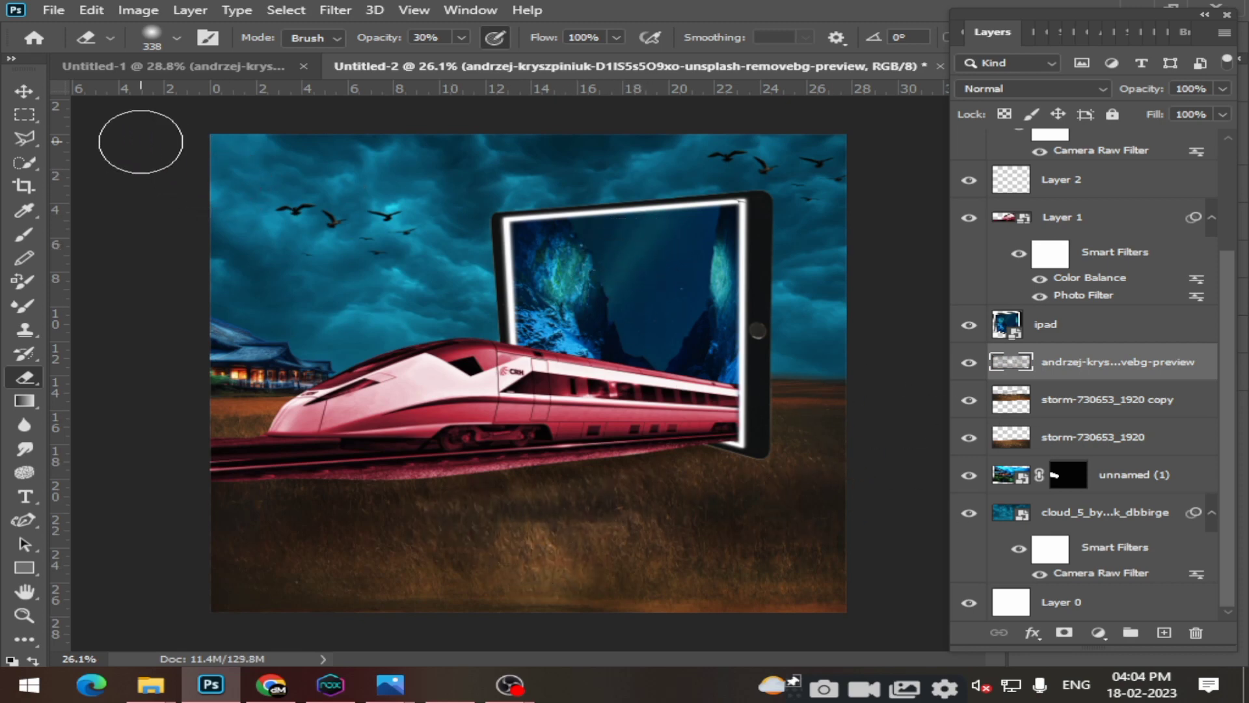
click(20, 91)
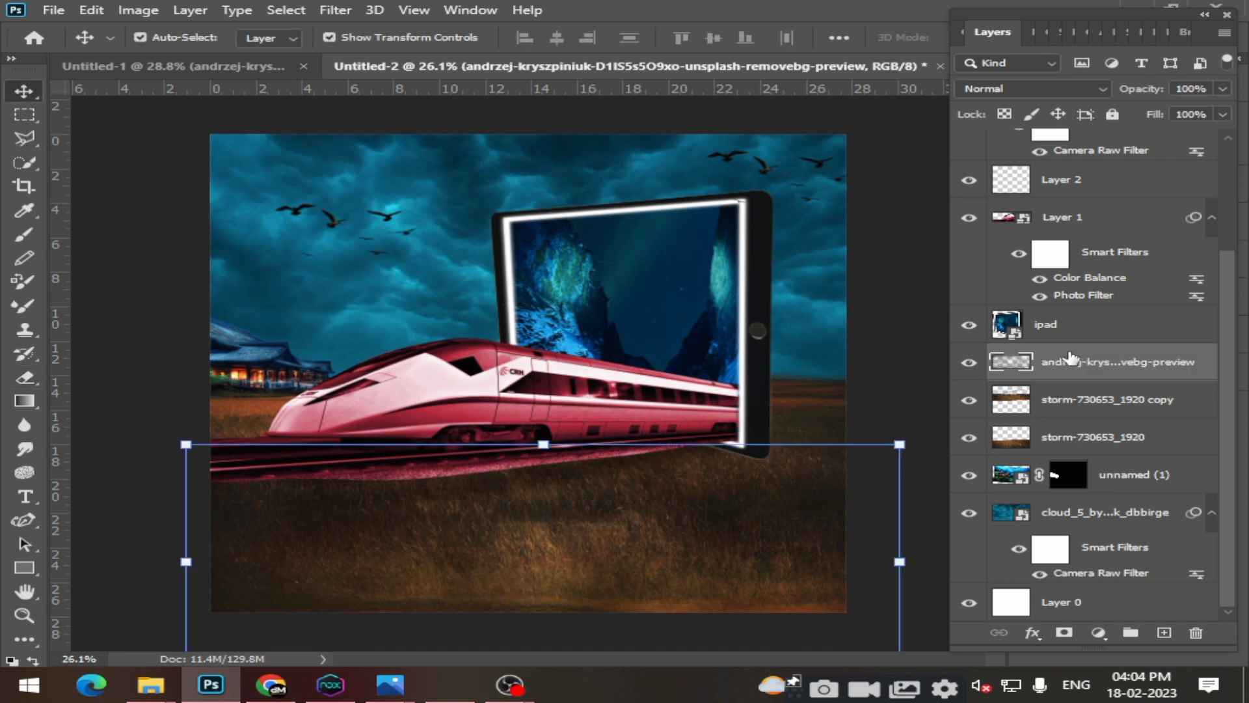
click(929, 246)
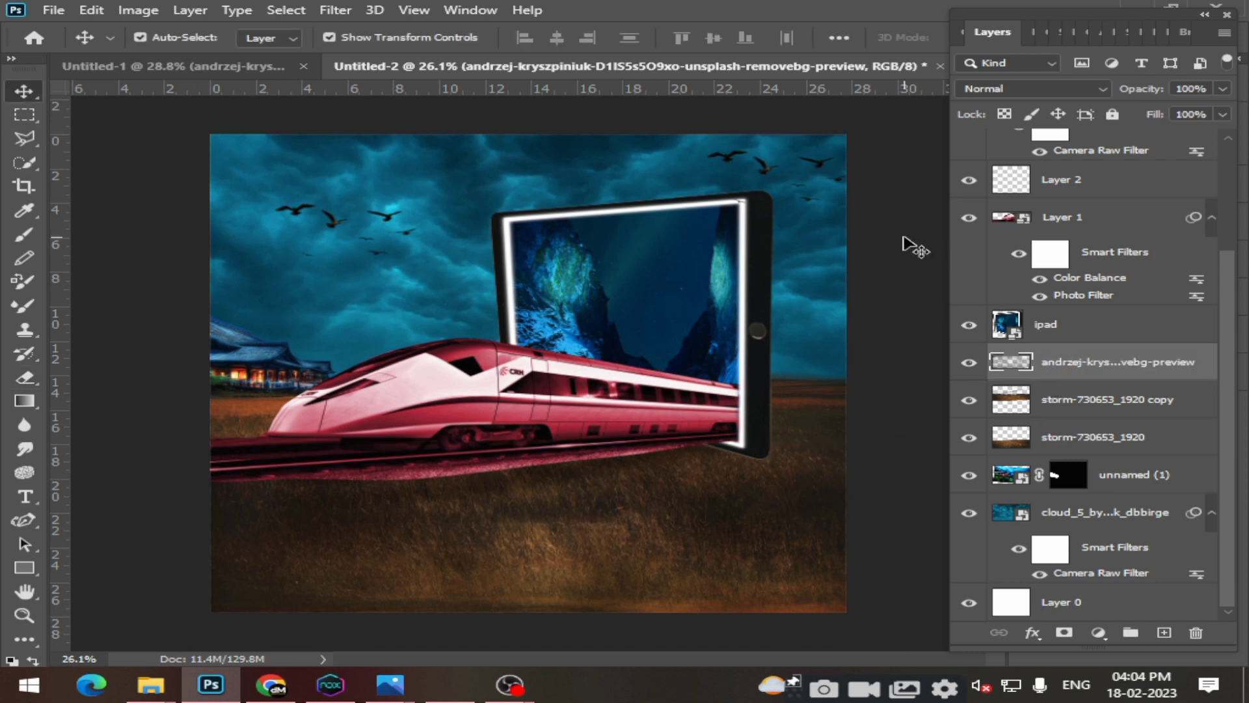
click(712, 560)
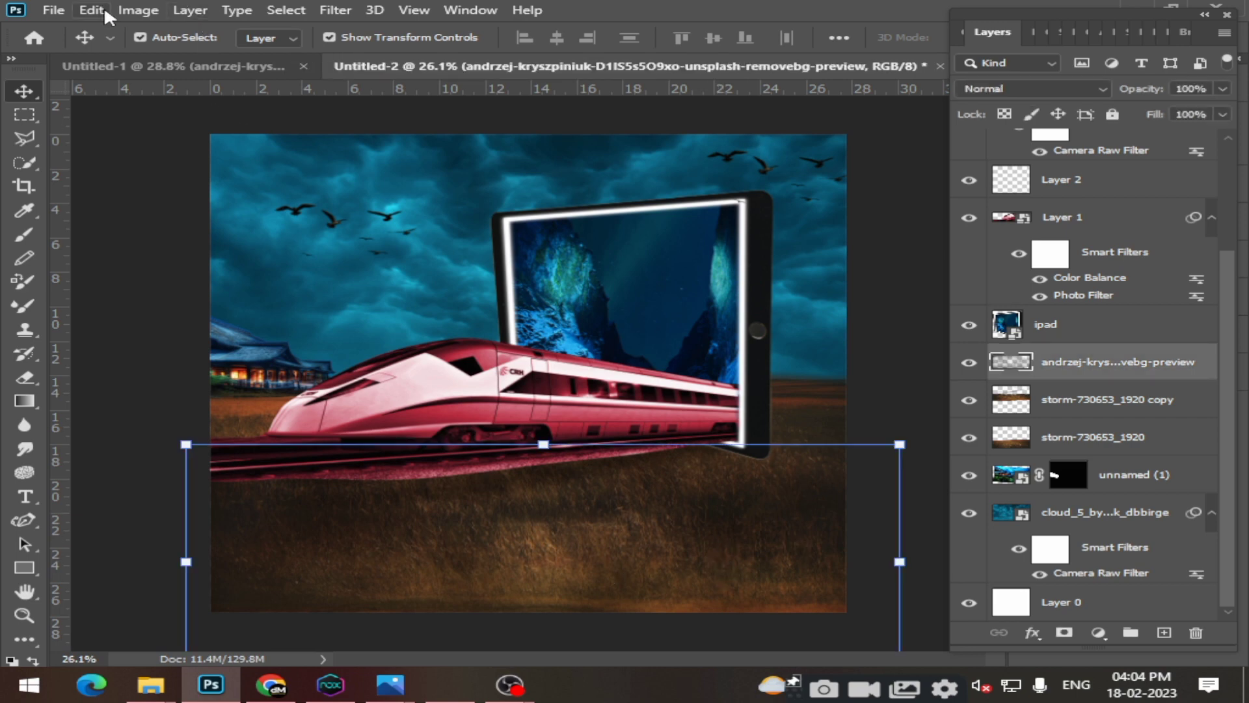
click(137, 10)
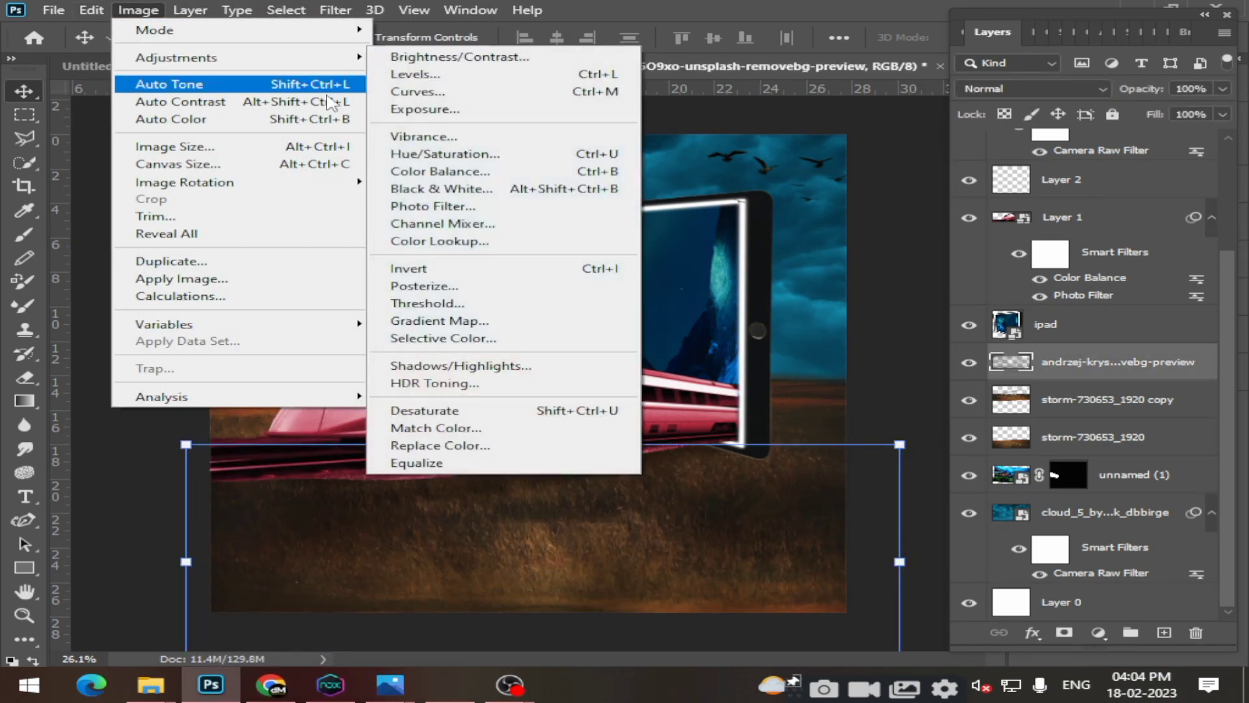
mouse_move(177, 57)
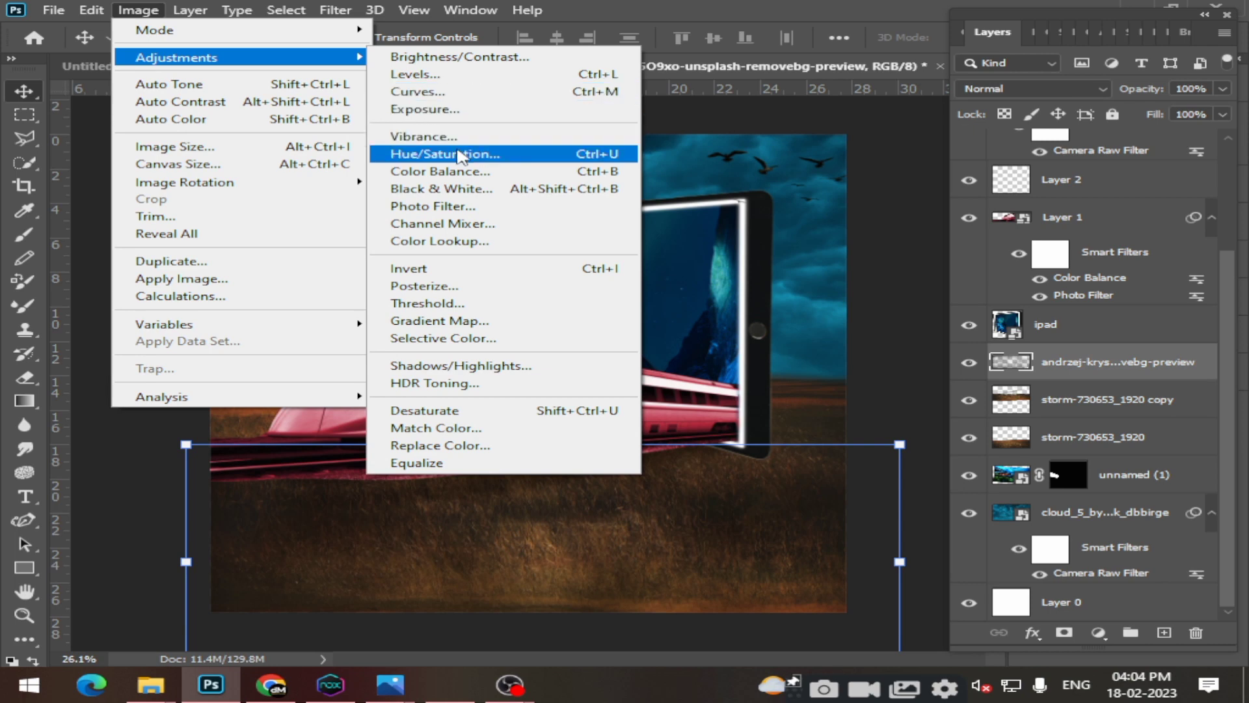
click(459, 153)
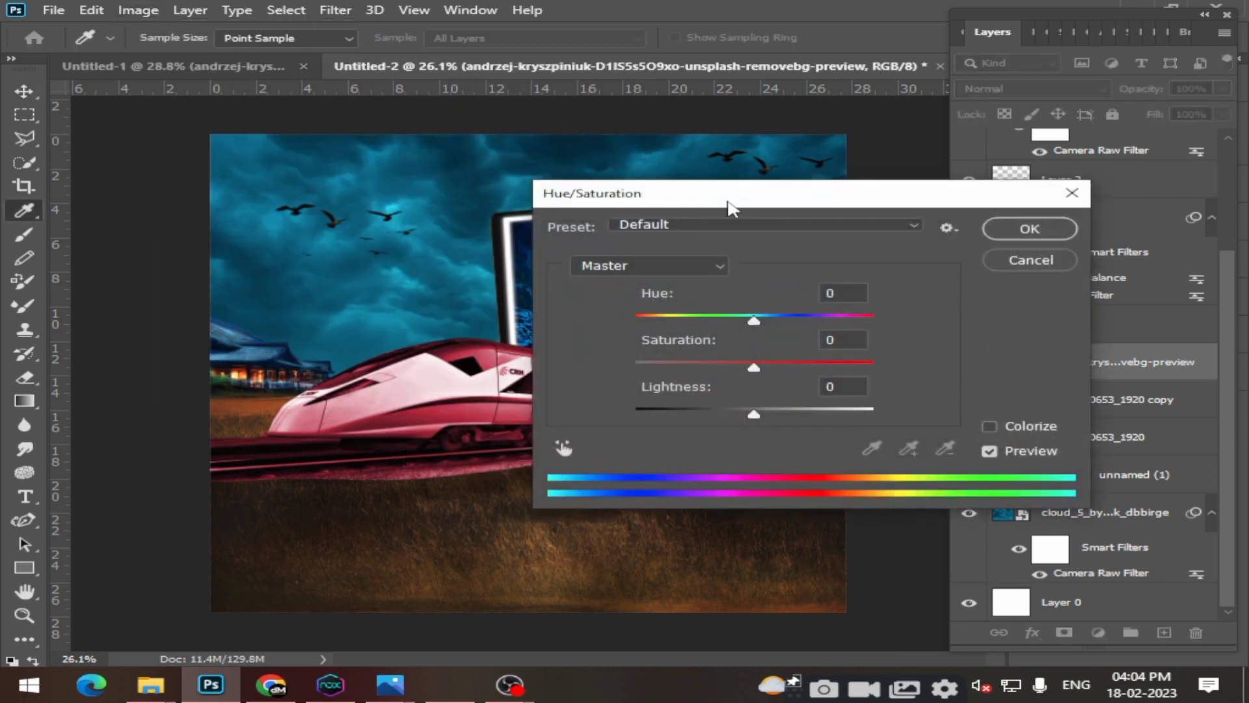
drag(731, 204, 985, 127)
mouse_move(1009, 339)
mouse_down()
mouse_move(962, 339)
mouse_move(1098, 337)
mouse_up()
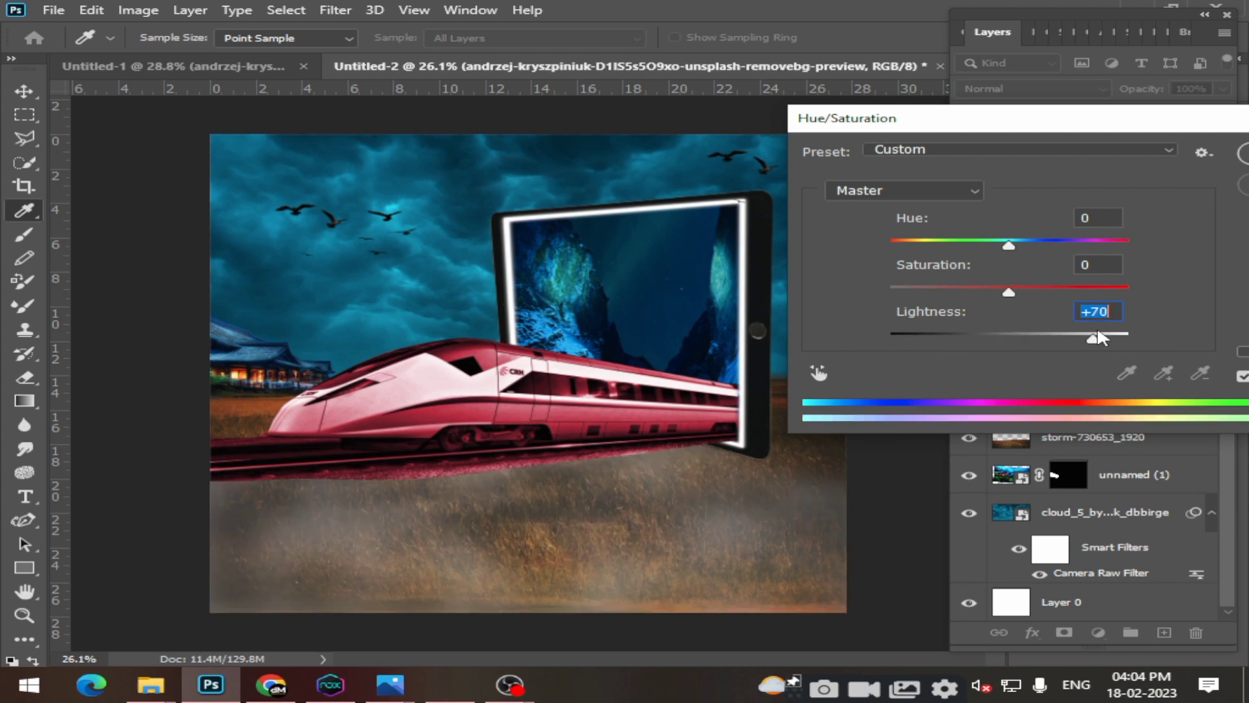
drag(1094, 339, 1000, 337)
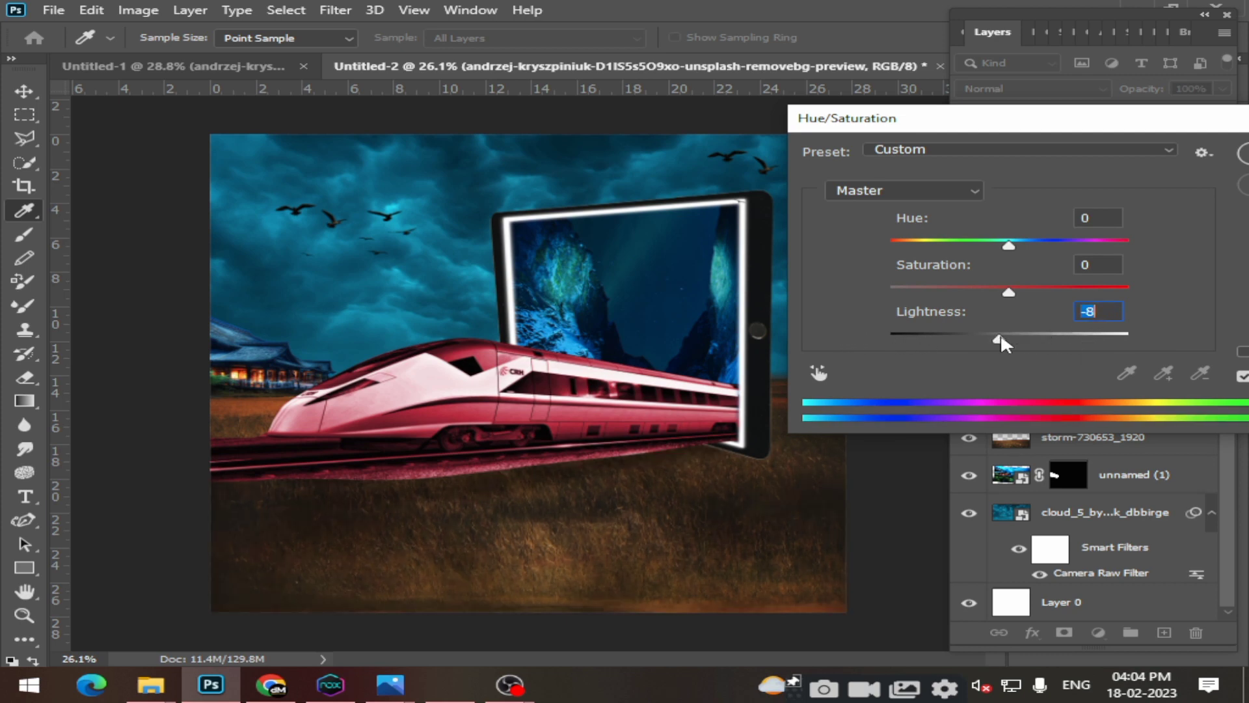
mouse_move(1009, 293)
mouse_down()
mouse_move(1082, 293)
mouse_move(994, 300)
mouse_up()
mouse_move(1009, 245)
mouse_down()
mouse_move(1108, 240)
mouse_move(964, 245)
mouse_up()
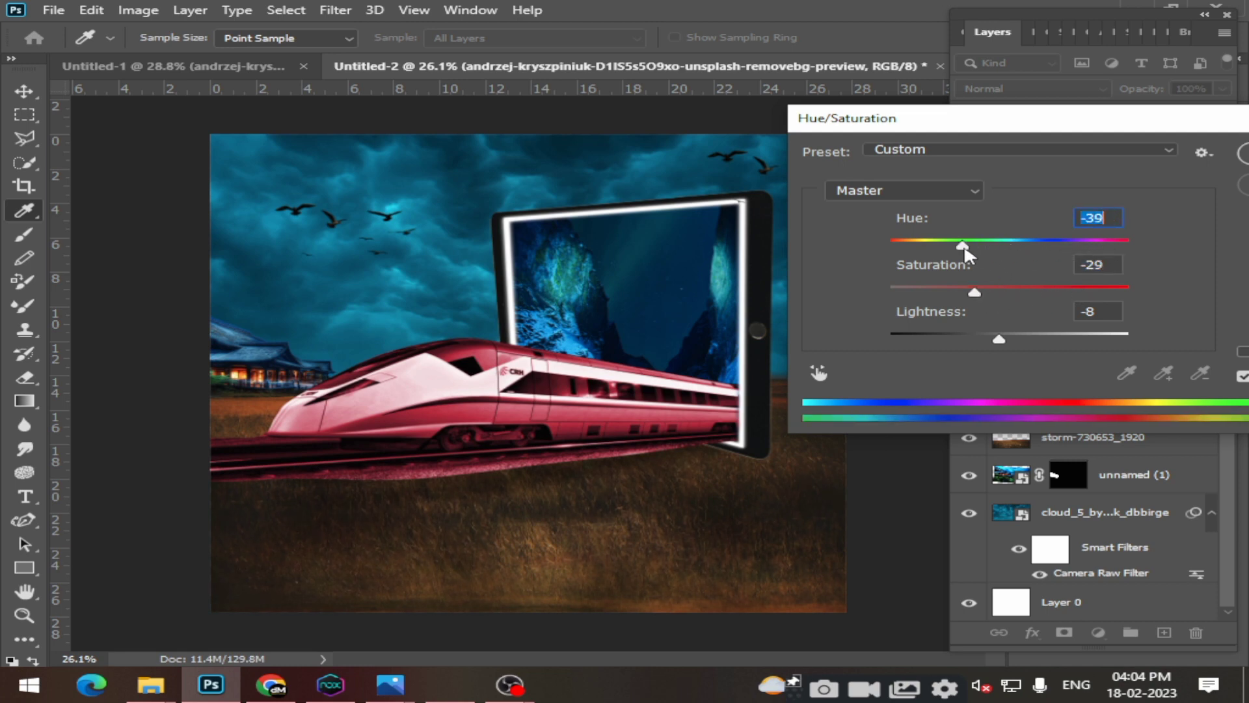
click(1057, 161)
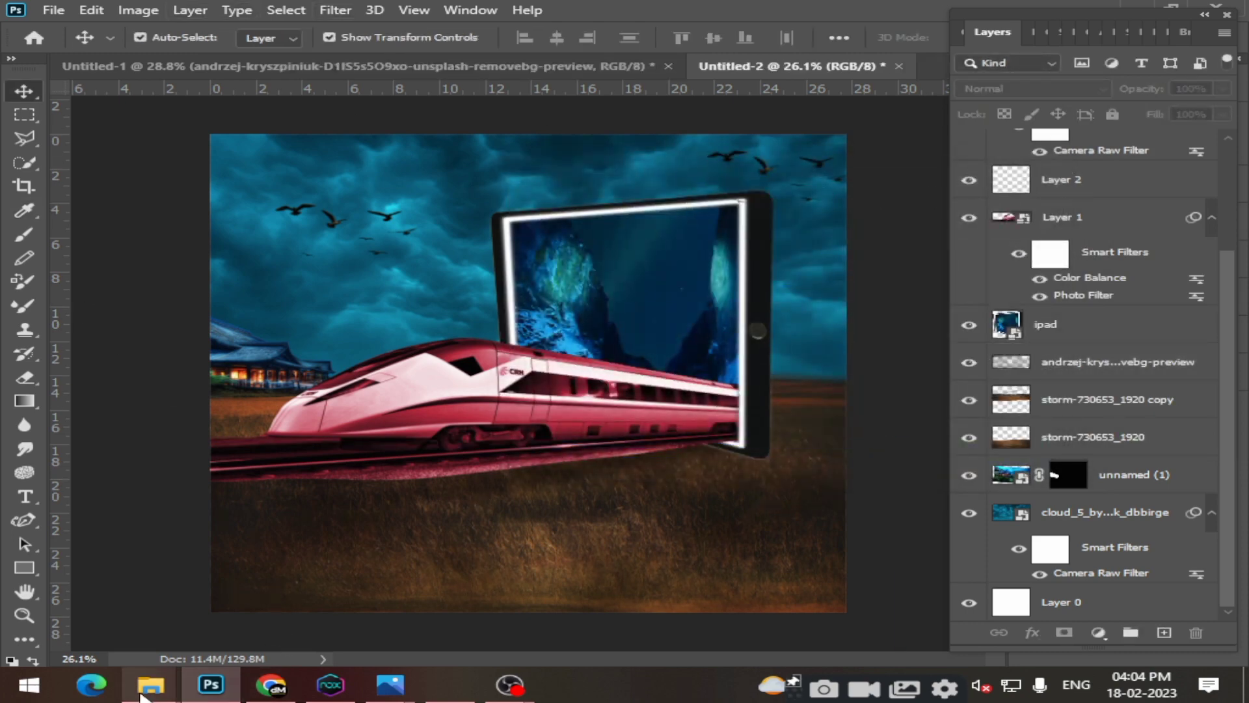
Drag the 'images' rocks photo from the Pictures folder into the Photoshop composite.
mouse_move(151, 685)
click(117, 579)
scroll(607, 429, down, 5)
scroll(605, 407, up, 5)
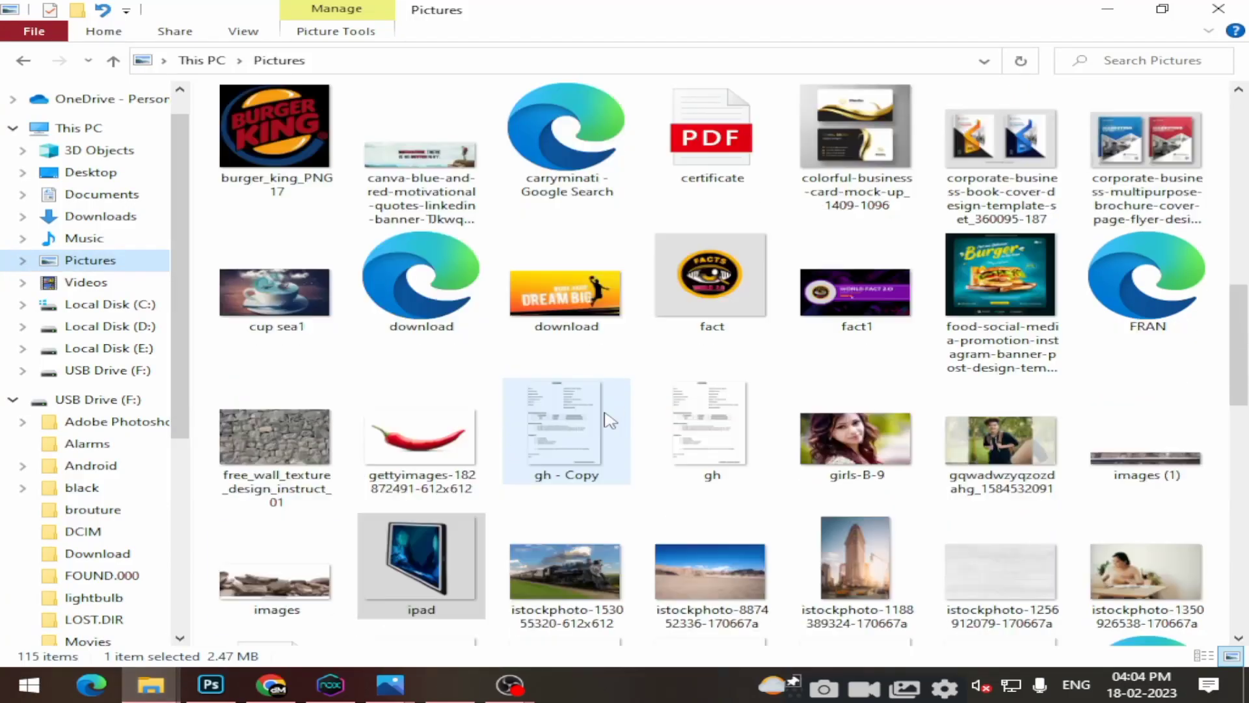
click(297, 596)
scroll(292, 592, down, 15)
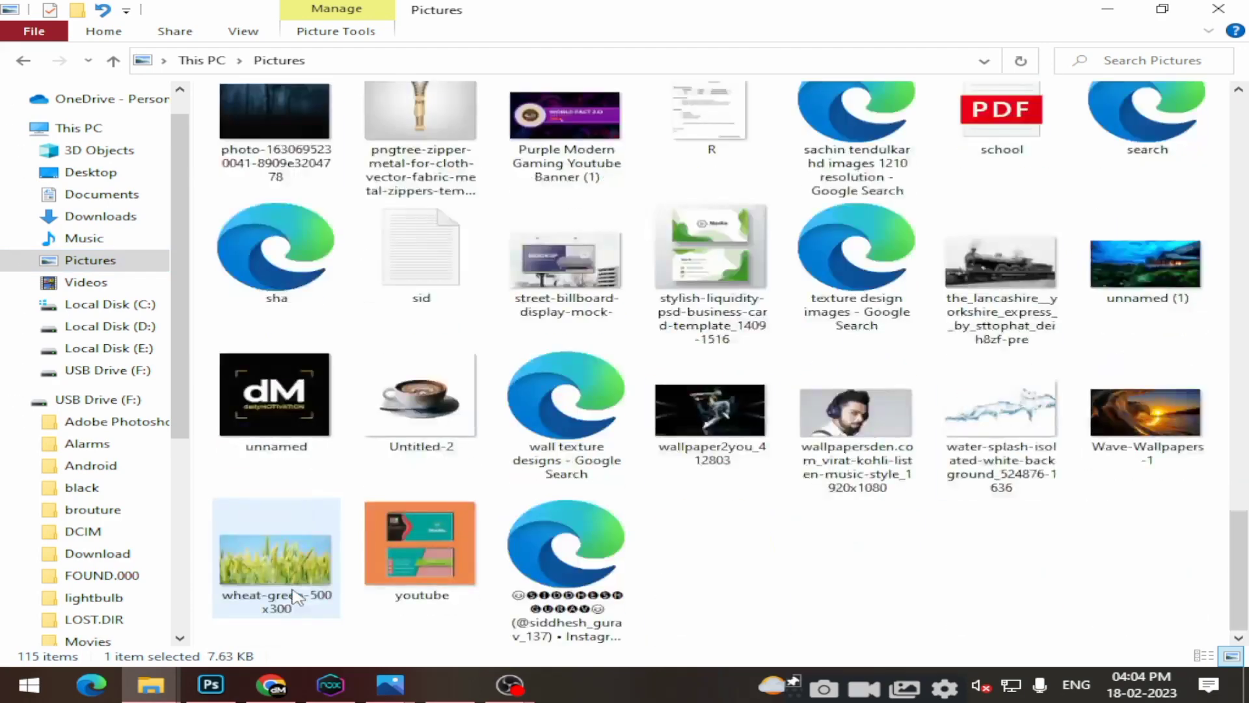
scroll(286, 586, up, 2)
scroll(281, 581, up, 15)
mouse_move(281, 583)
mouse_down()
mouse_move(470, 505)
mouse_move(739, 496)
mouse_move(711, 479)
mouse_up()
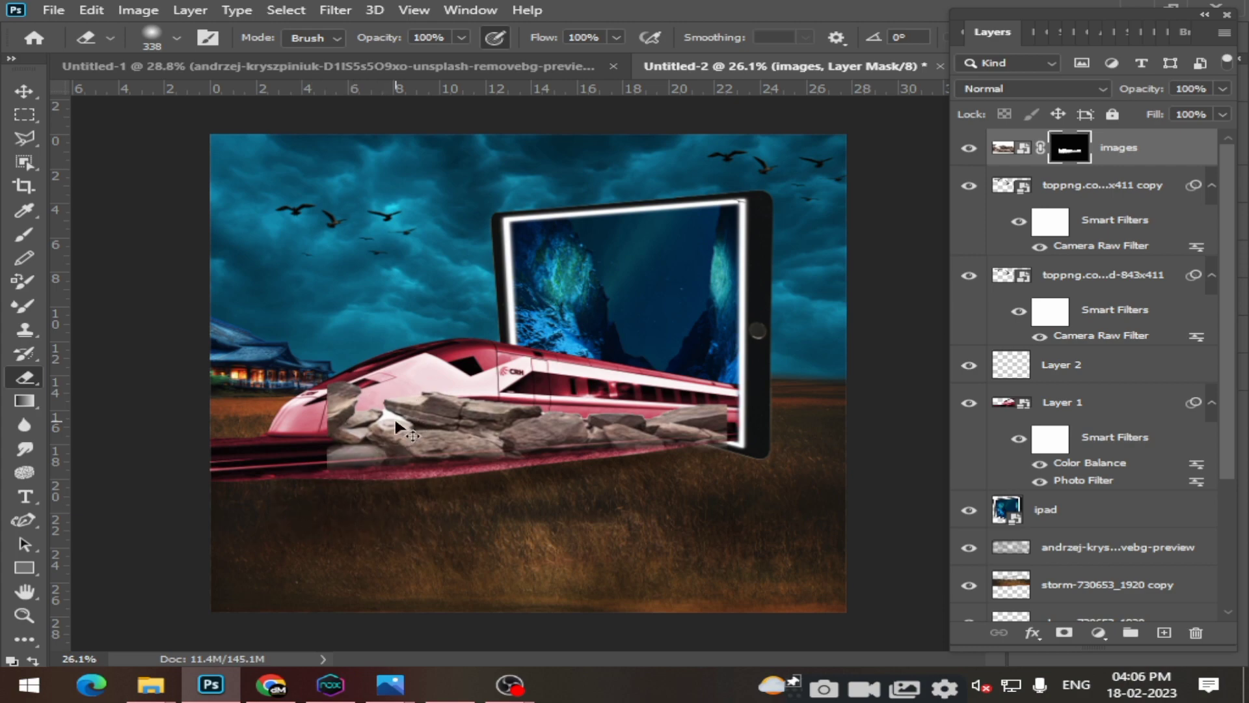
Set the brush to 39 px and mask out the rock edge overlapping the train.
scroll(395, 416, up, 2)
scroll(365, 404, up, 4)
scroll(335, 384, up, 5)
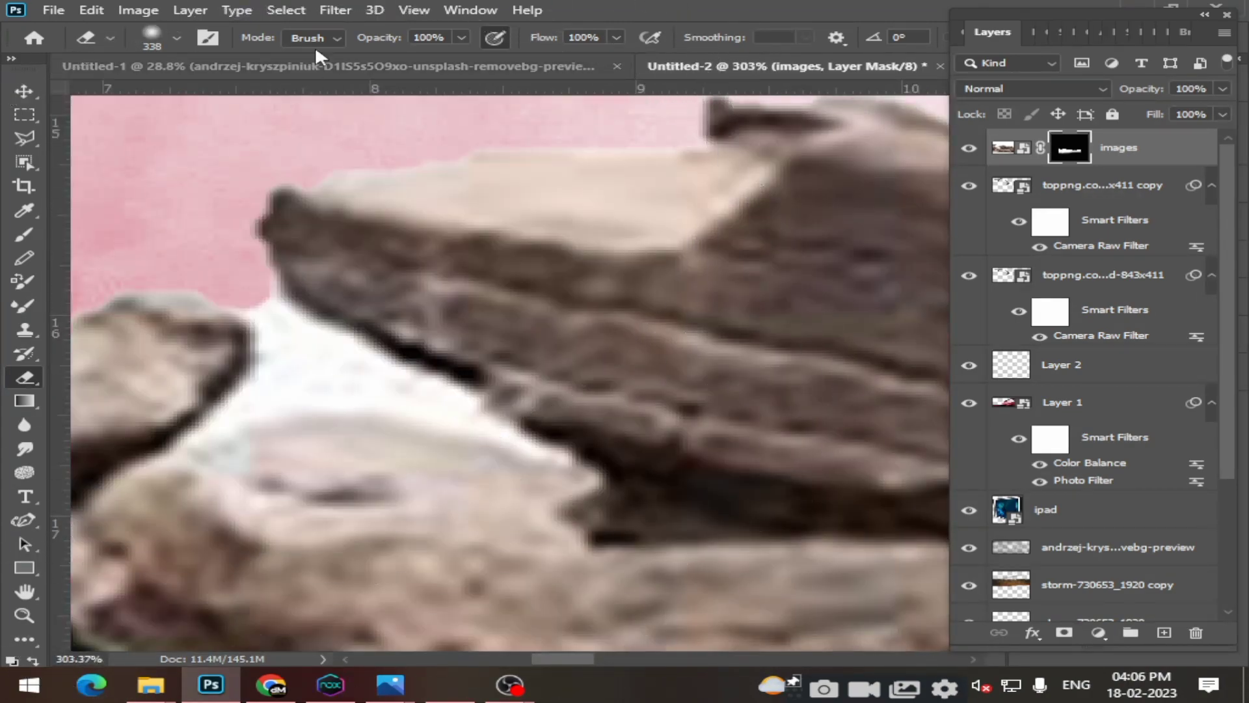
click(176, 39)
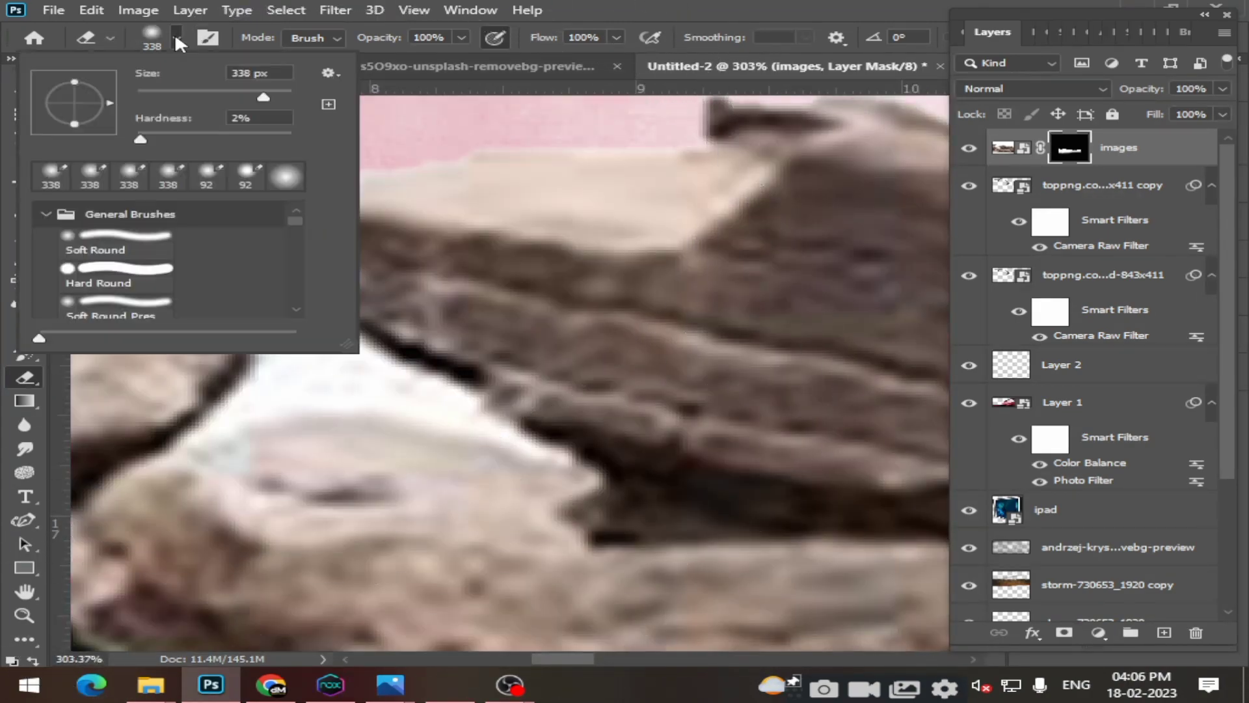
drag(167, 95, 166, 96)
mouse_move(363, 391)
mouse_down()
mouse_move(238, 421)
mouse_move(501, 432)
mouse_move(251, 323)
mouse_up()
Move the rocks layer down beneath the train.
click(23, 90)
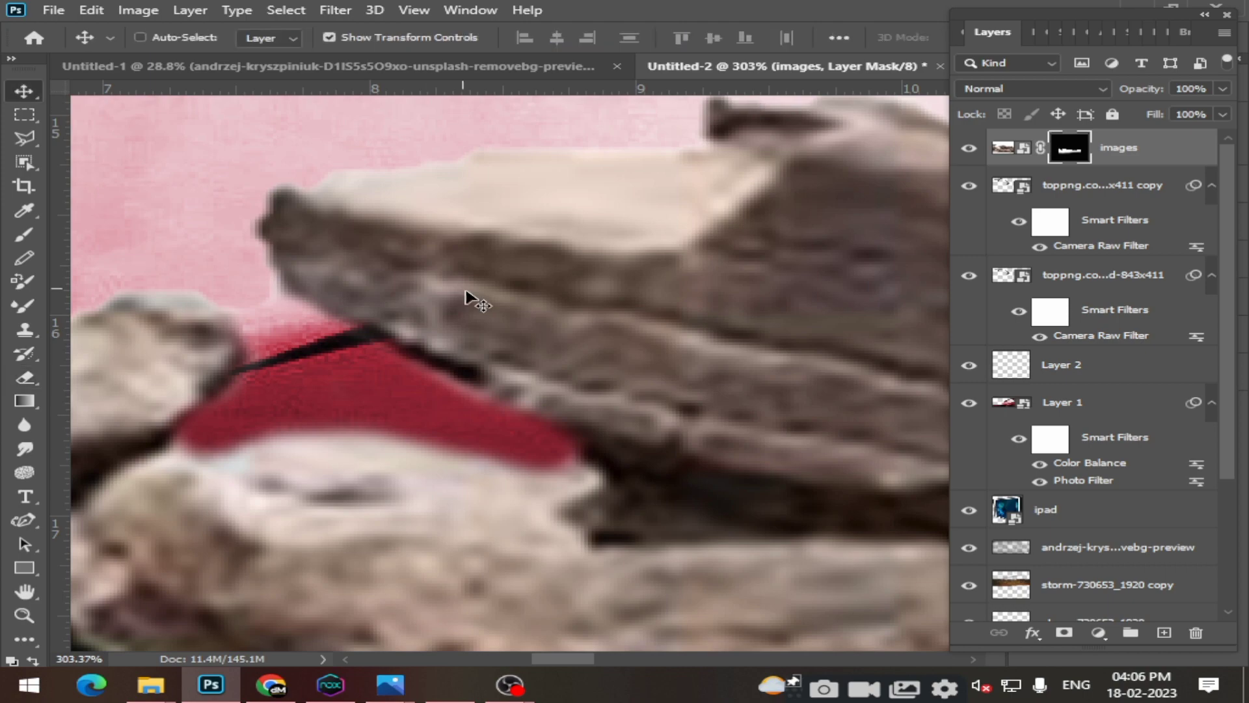
scroll(657, 360, down, 3)
scroll(674, 375, down, 3)
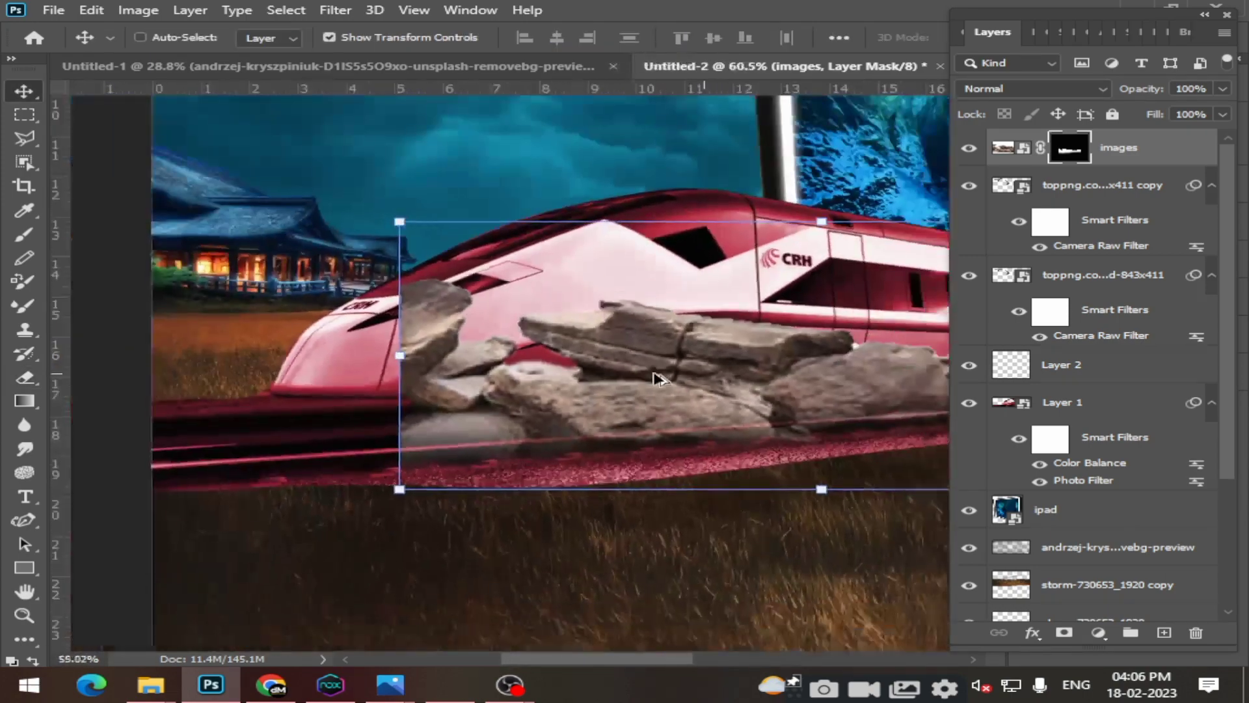
scroll(686, 389, down, 1)
scroll(719, 384, down, 1)
scroll(719, 384, up, 1)
scroll(719, 385, down, 2)
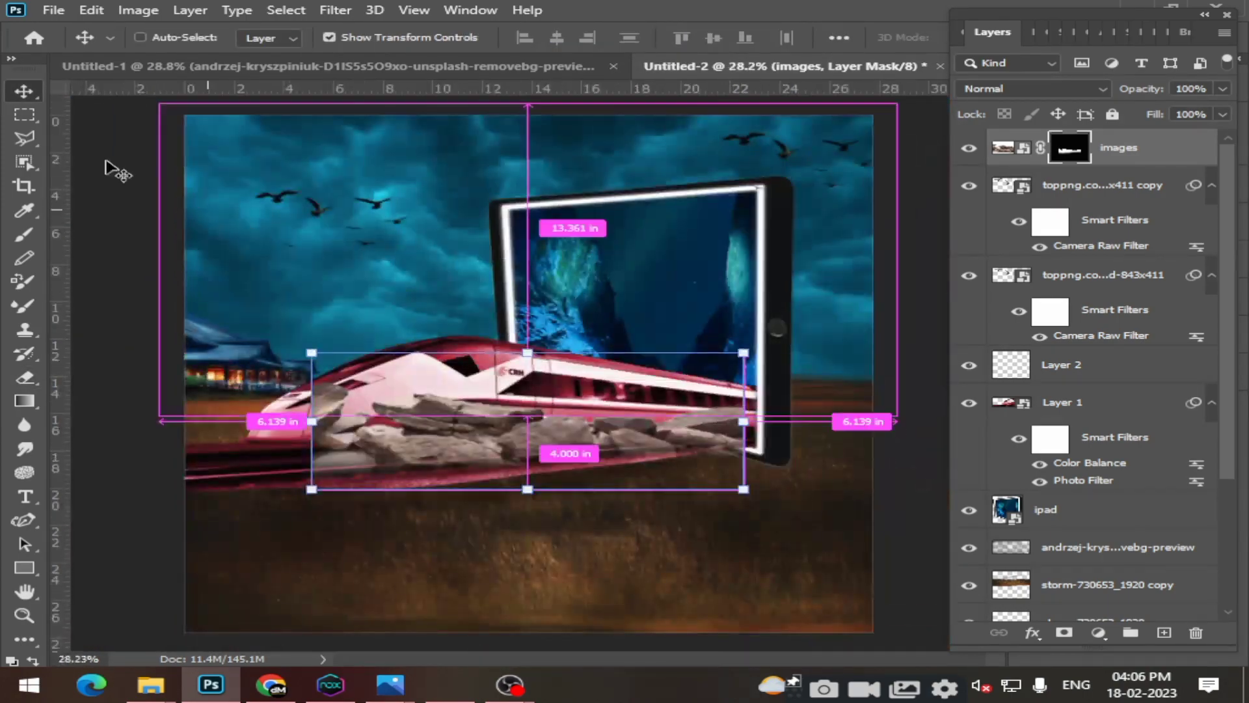
click(432, 447)
drag(501, 429, 367, 530)
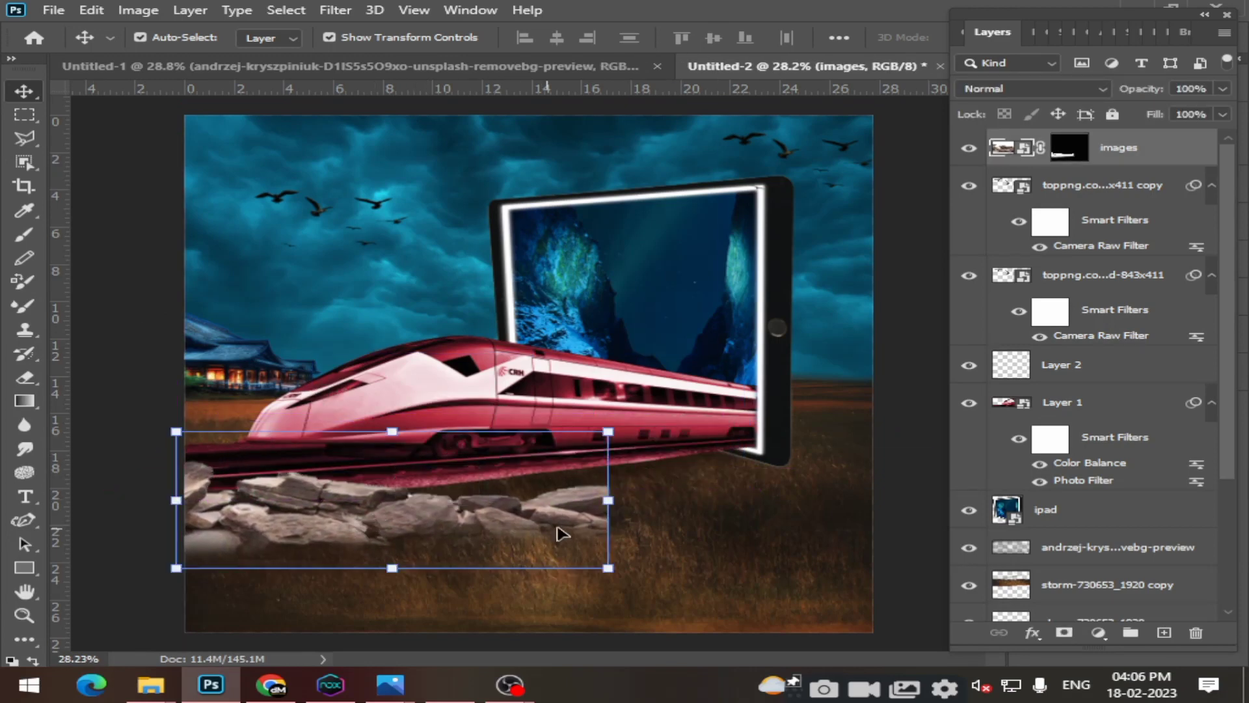
Rotate the rocks about -7° and scale them to roughly 64% by 54%.
drag(625, 426, 613, 398)
drag(400, 568, 400, 547)
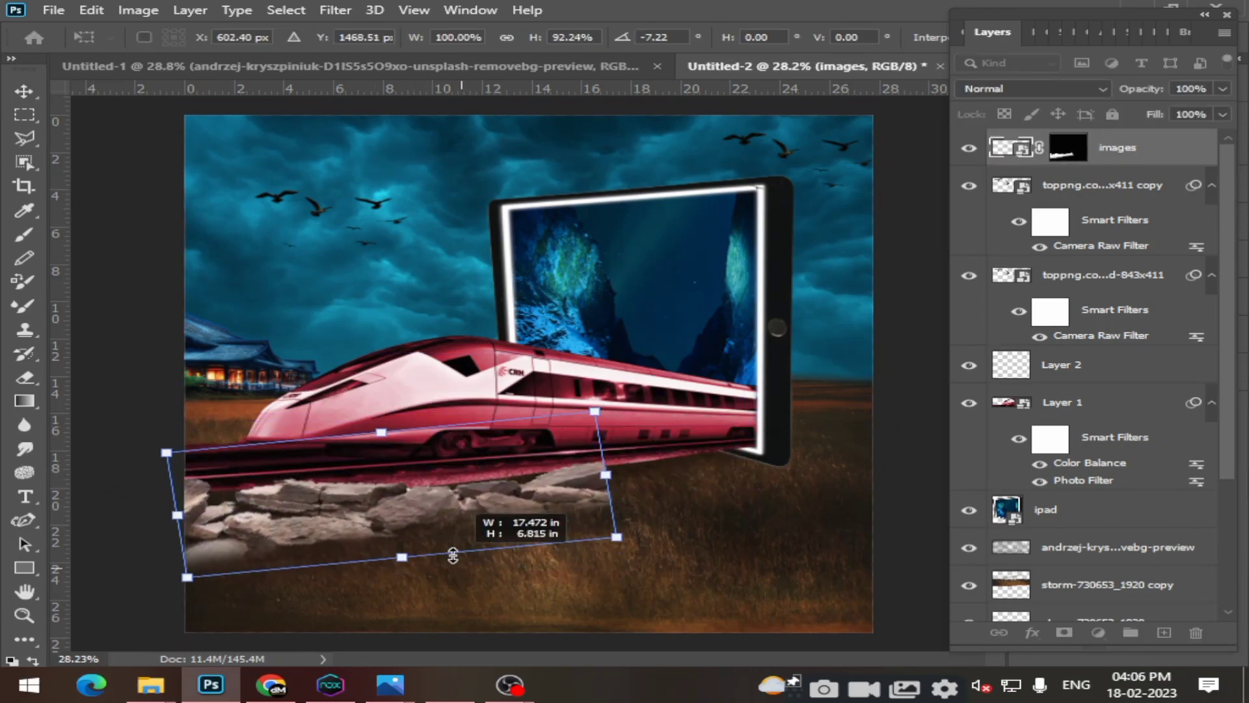
drag(613, 525, 455, 514)
drag(377, 501, 436, 514)
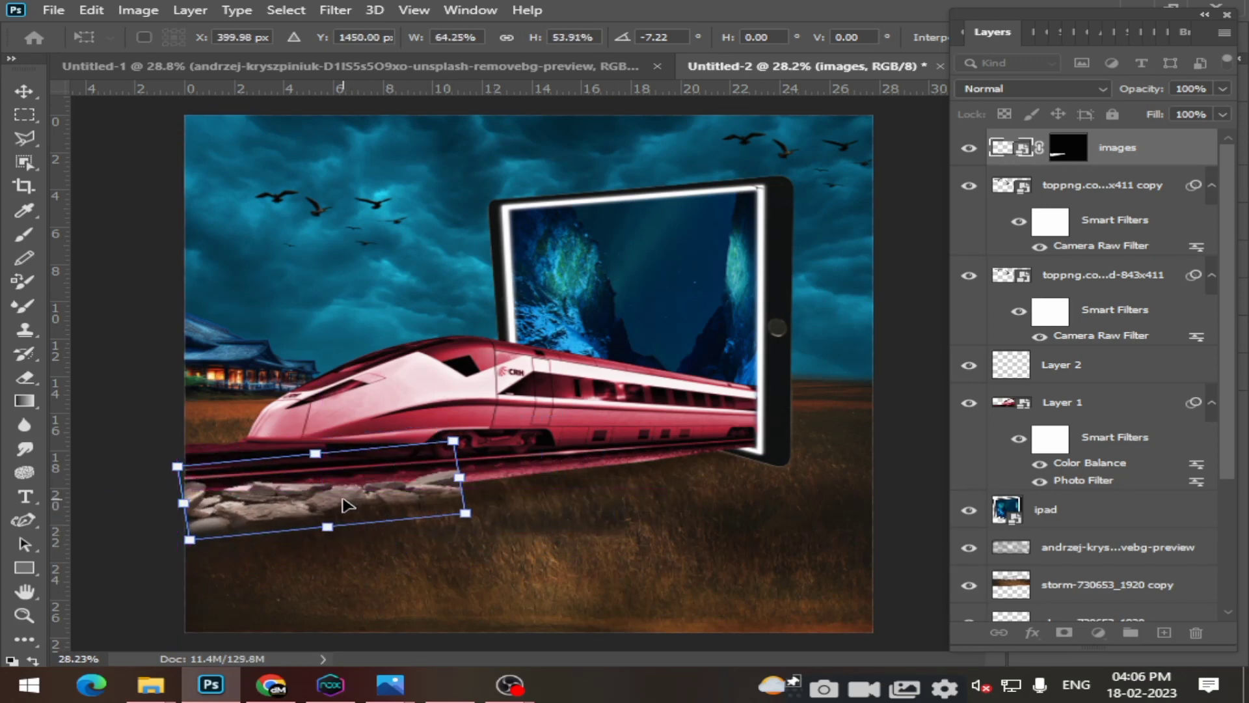
drag(341, 502, 335, 502)
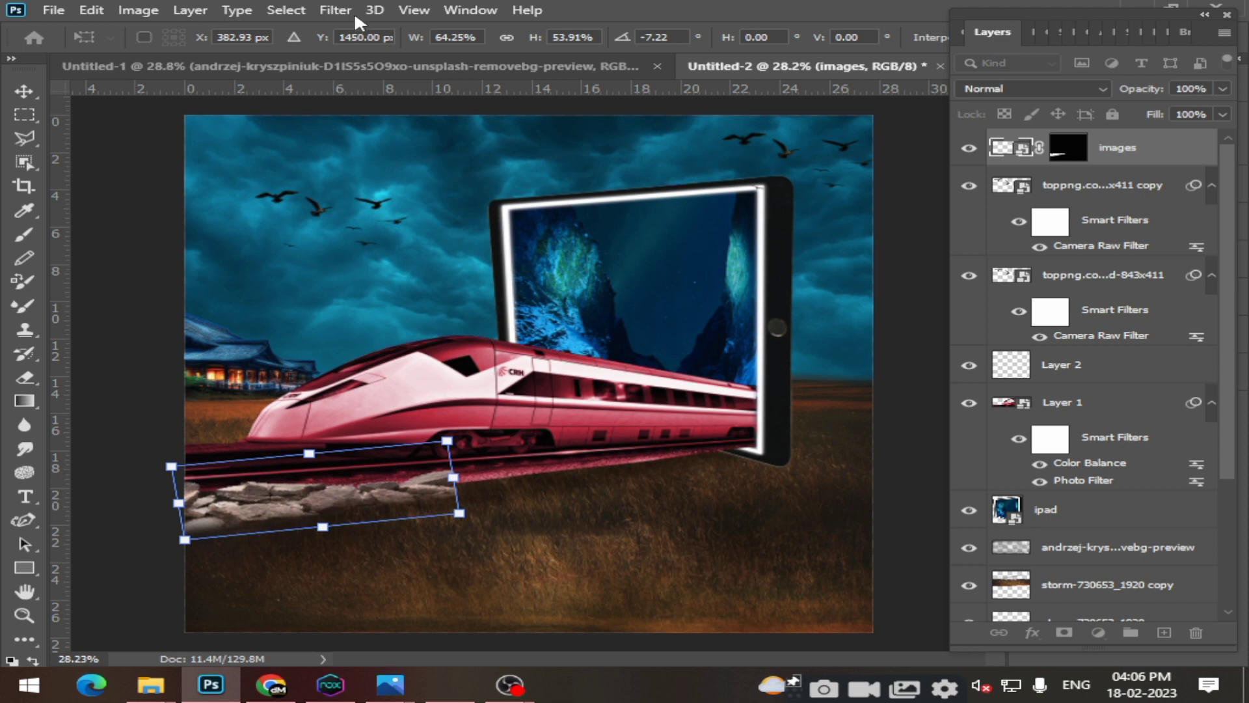
key(Return)
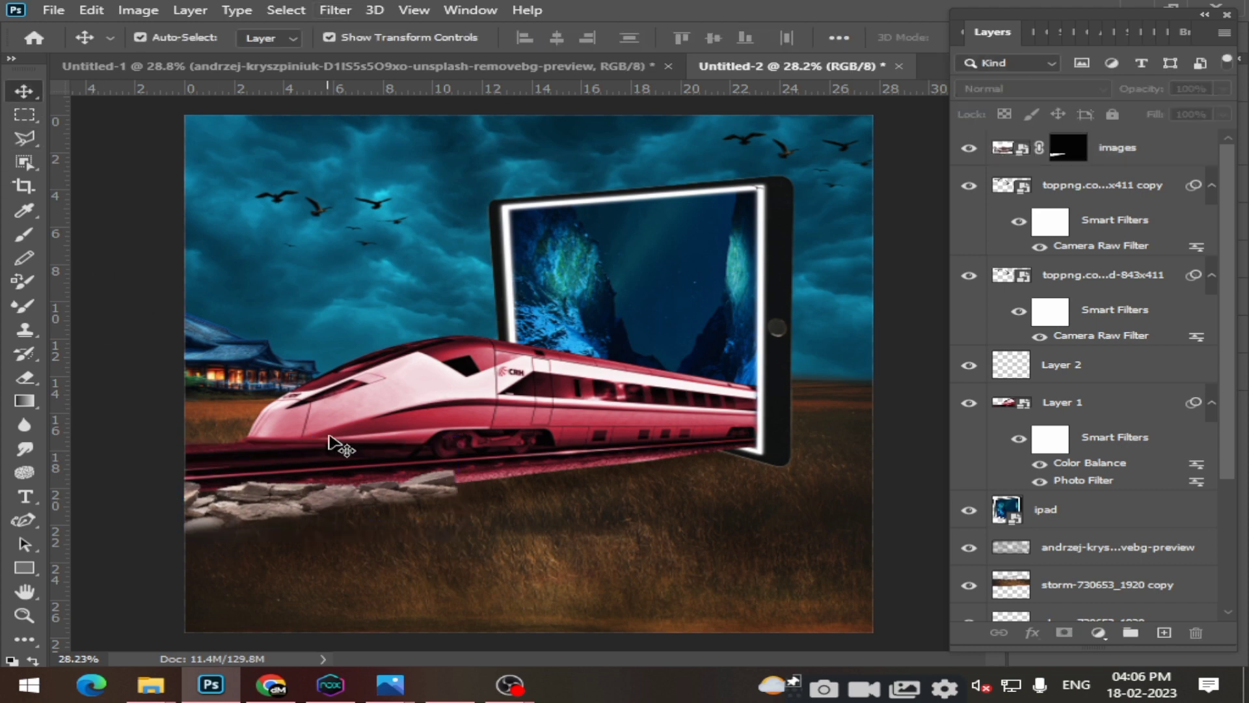
Reselect the rocks layer and open the Camera Raw Filter for it.
click(364, 512)
click(420, 492)
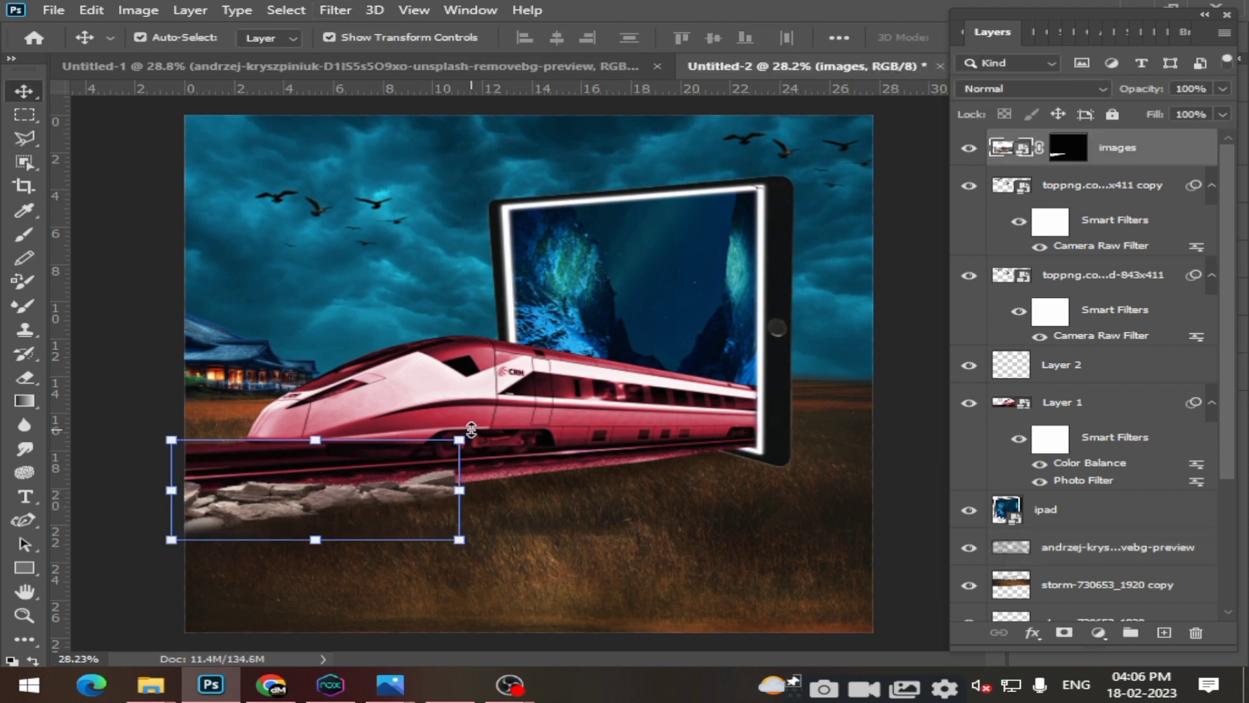
click(471, 429)
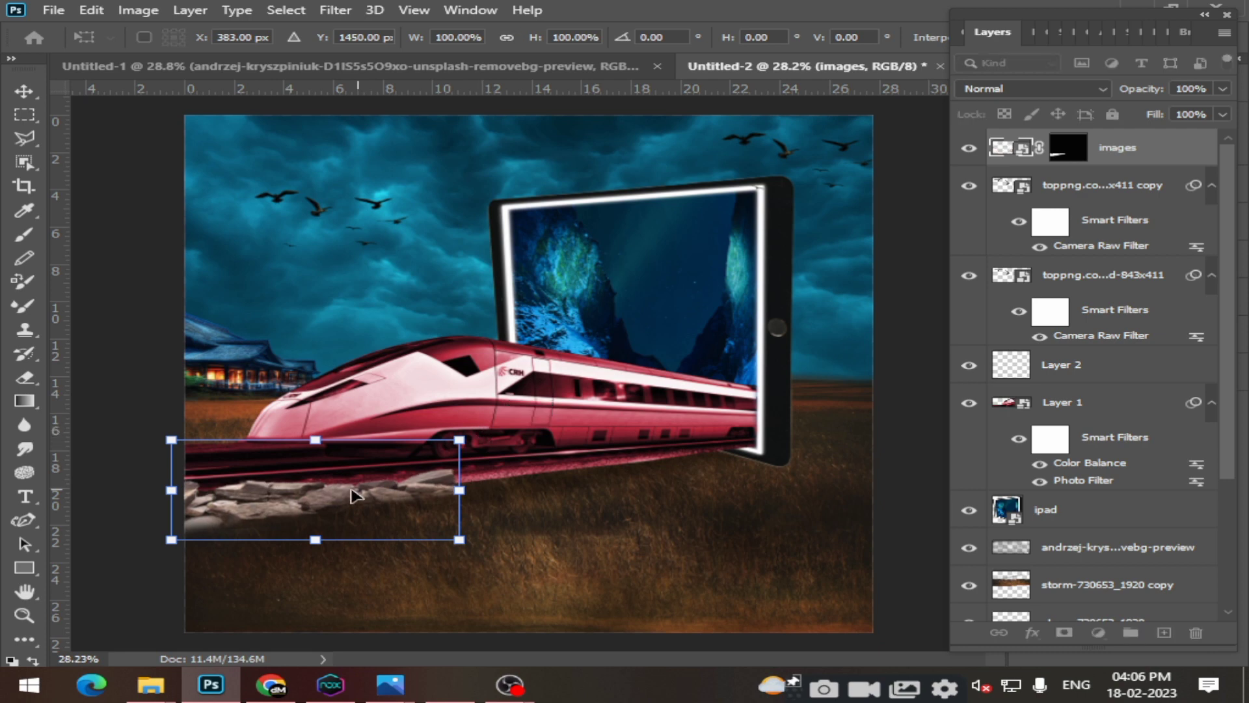
key(Return)
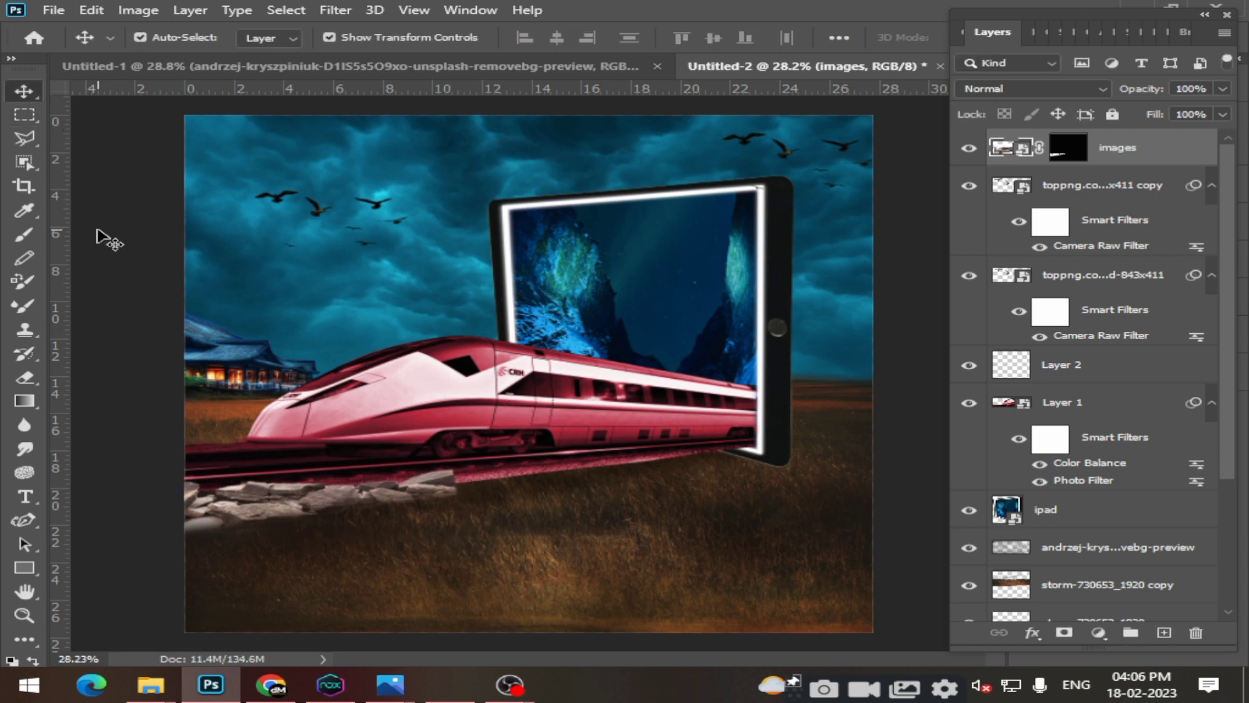
click(335, 10)
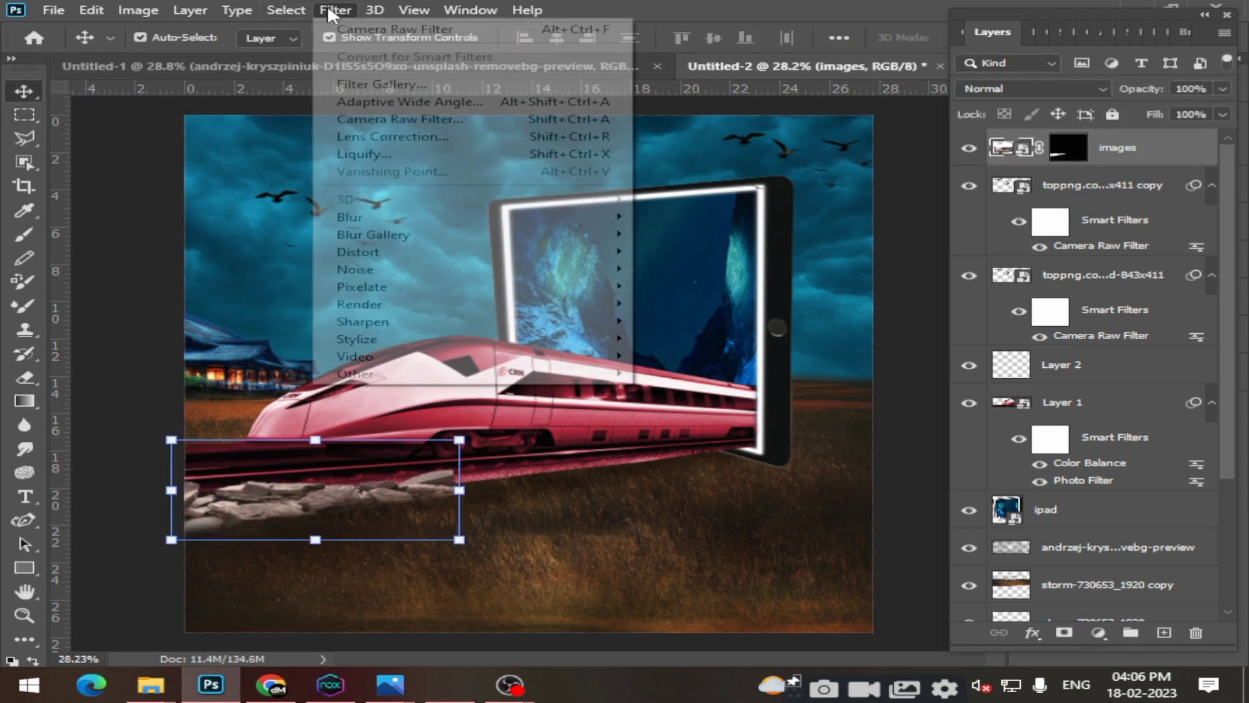
click(358, 28)
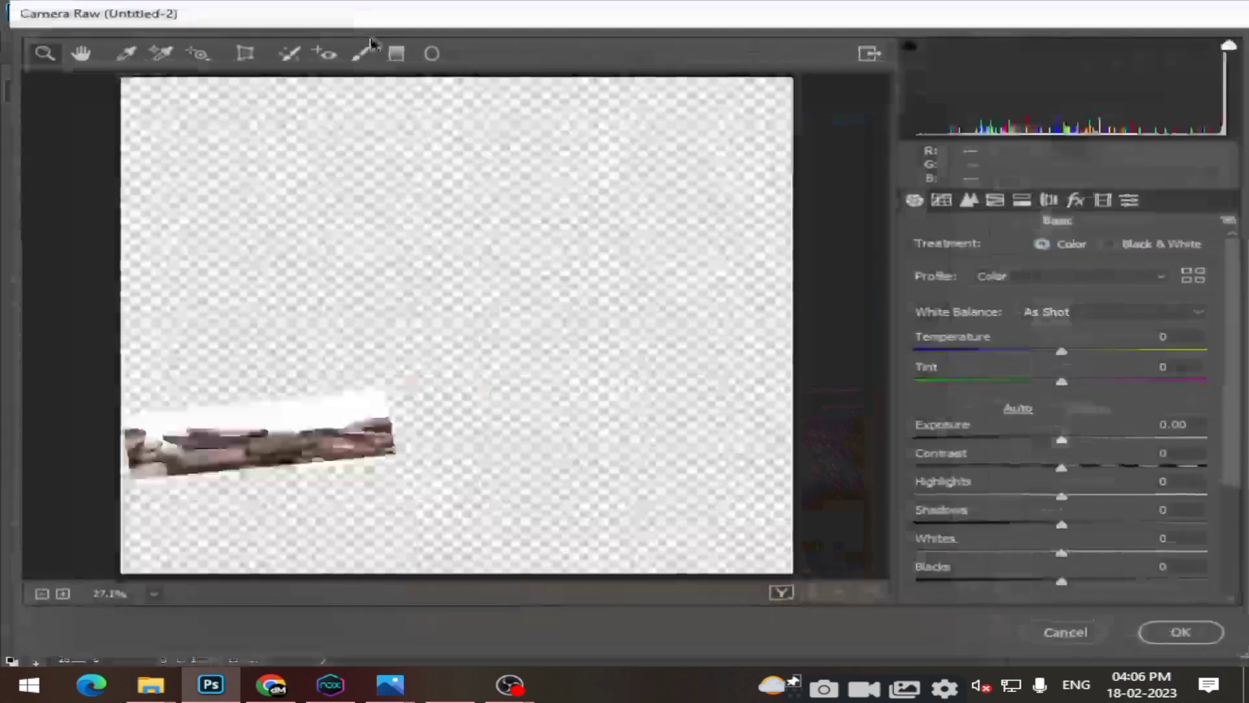
Warm the rocks to Temperature +27 in Camera Raw, apply it, and shift them right.
mouse_move(1062, 352)
mouse_down()
mouse_move(1101, 352)
mouse_move(1164, 382)
mouse_up()
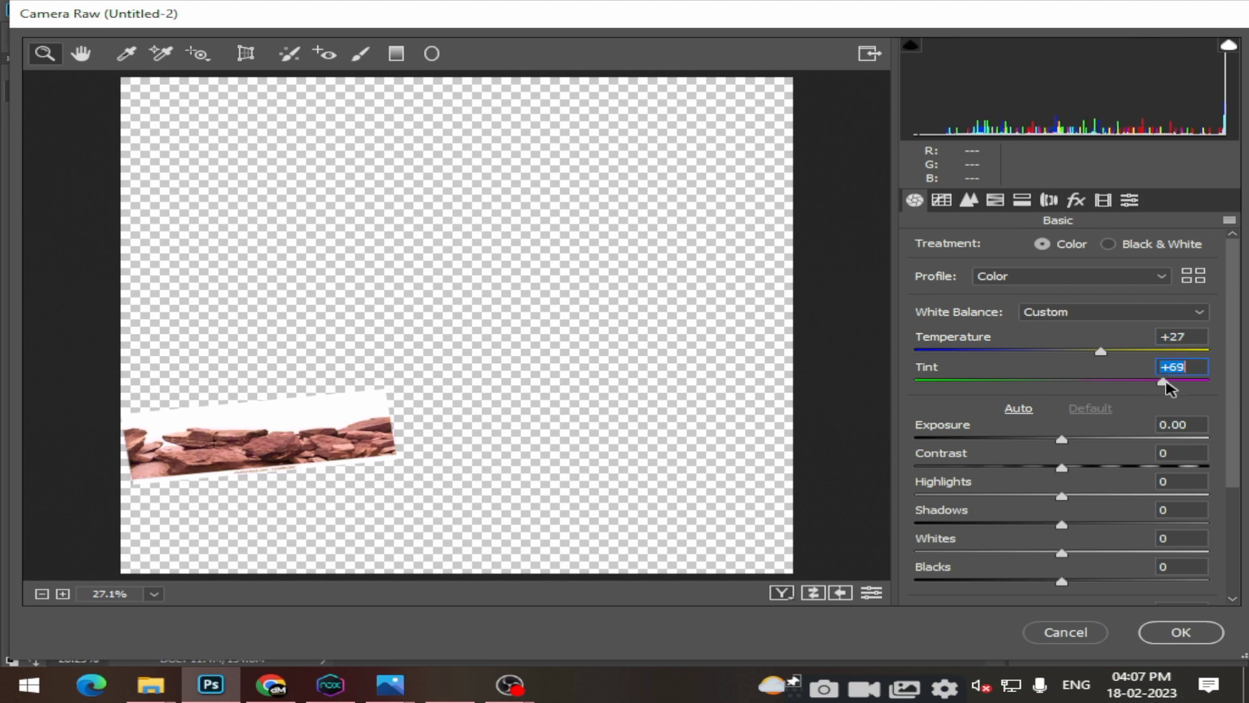
key(Return)
mouse_move(343, 508)
mouse_down()
mouse_move(634, 480)
mouse_move(605, 479)
mouse_up()
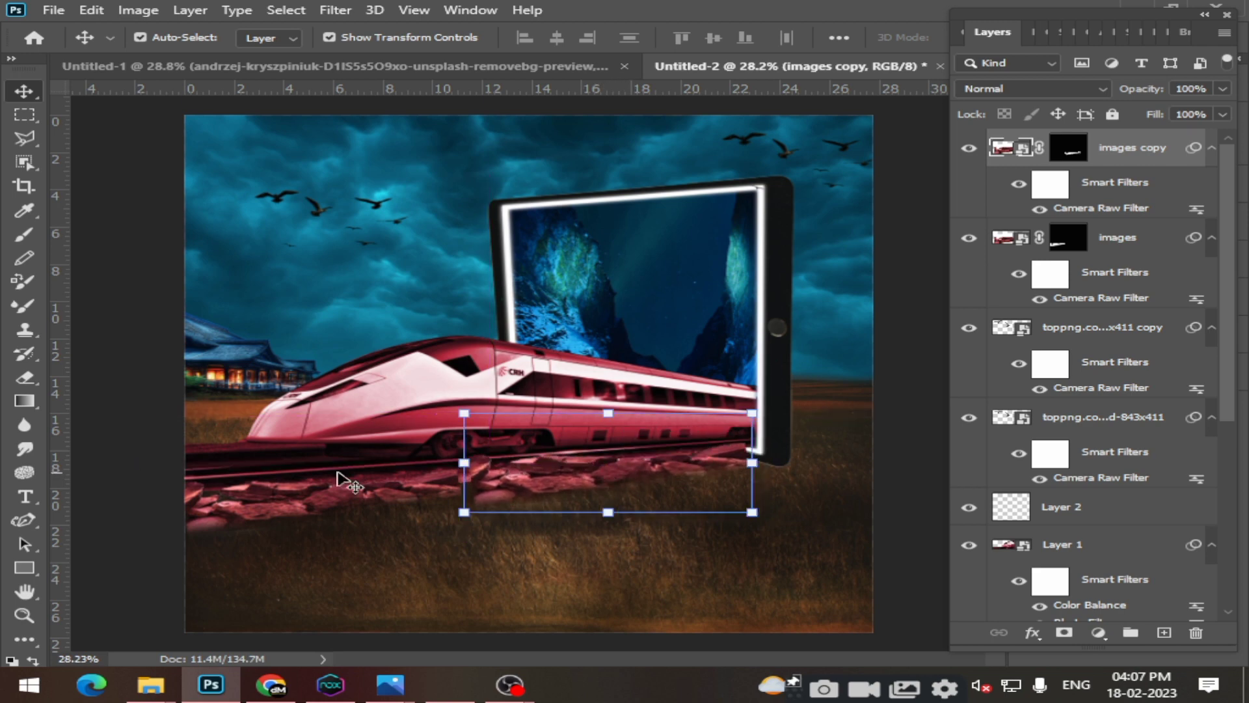
Rasterize the 'images copy' rock layer so the Eraser can work on it.
click(26, 376)
click(490, 401)
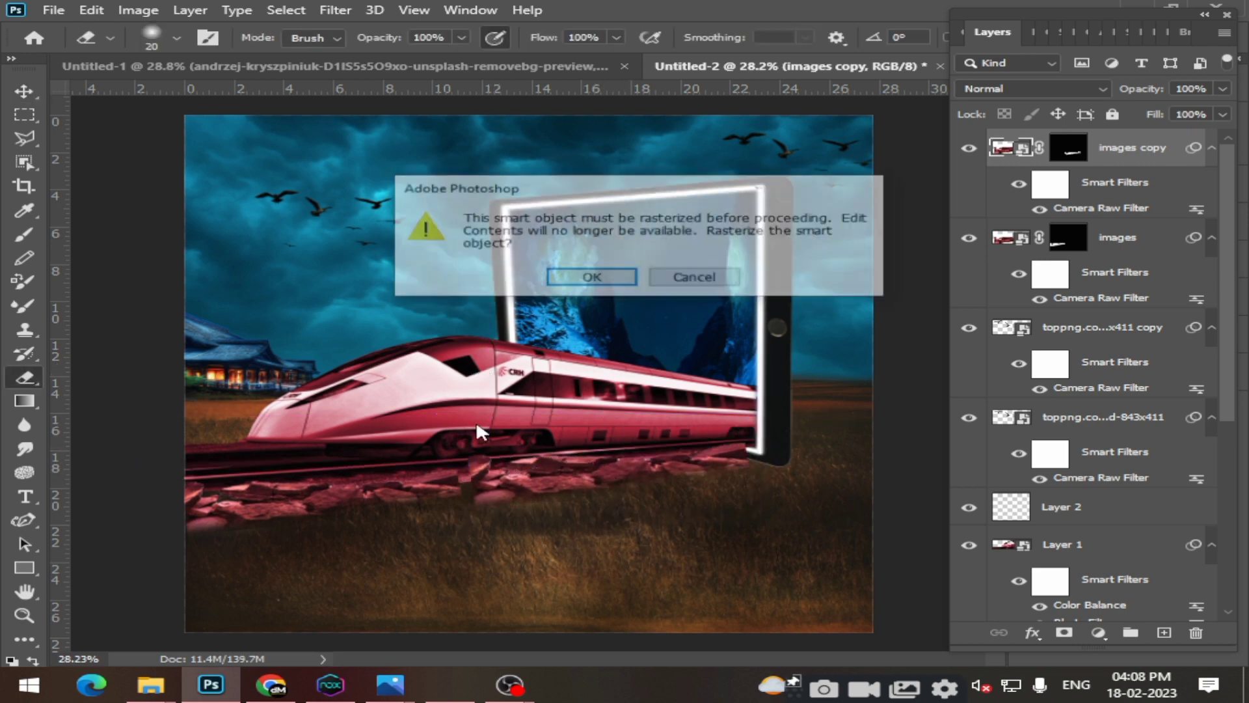
click(591, 276)
scroll(482, 464, up, 3)
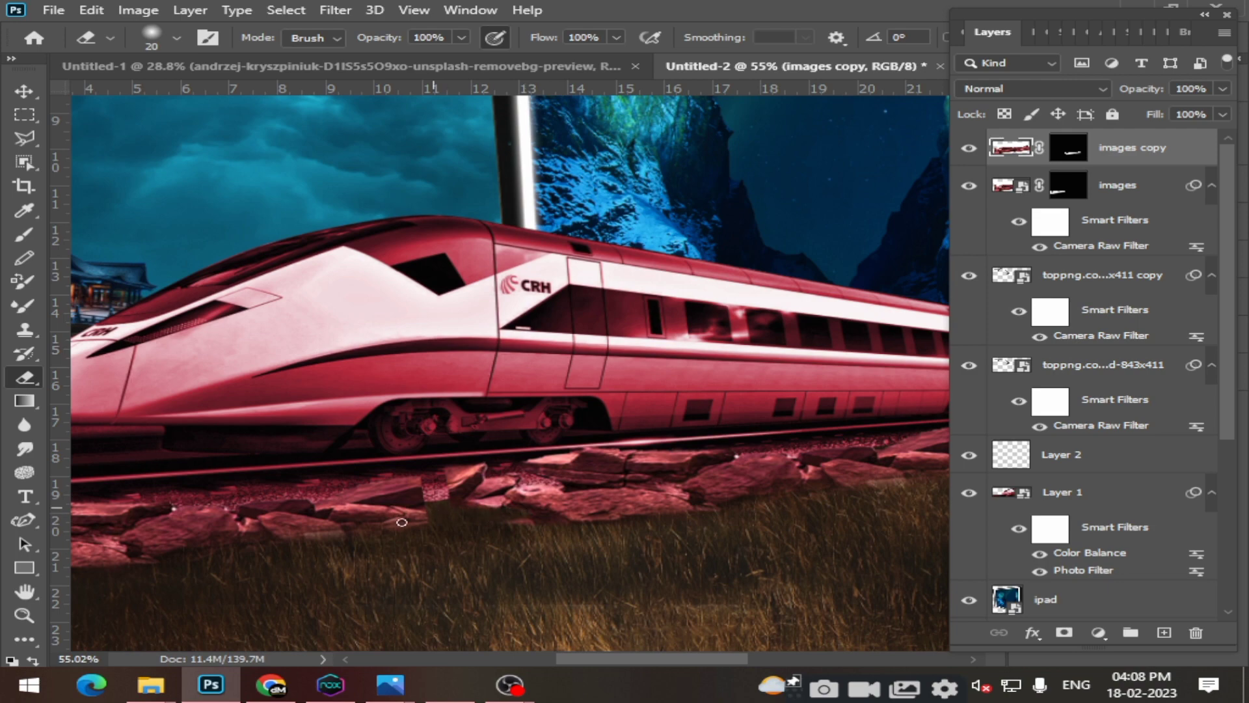
scroll(677, 501, down, 2)
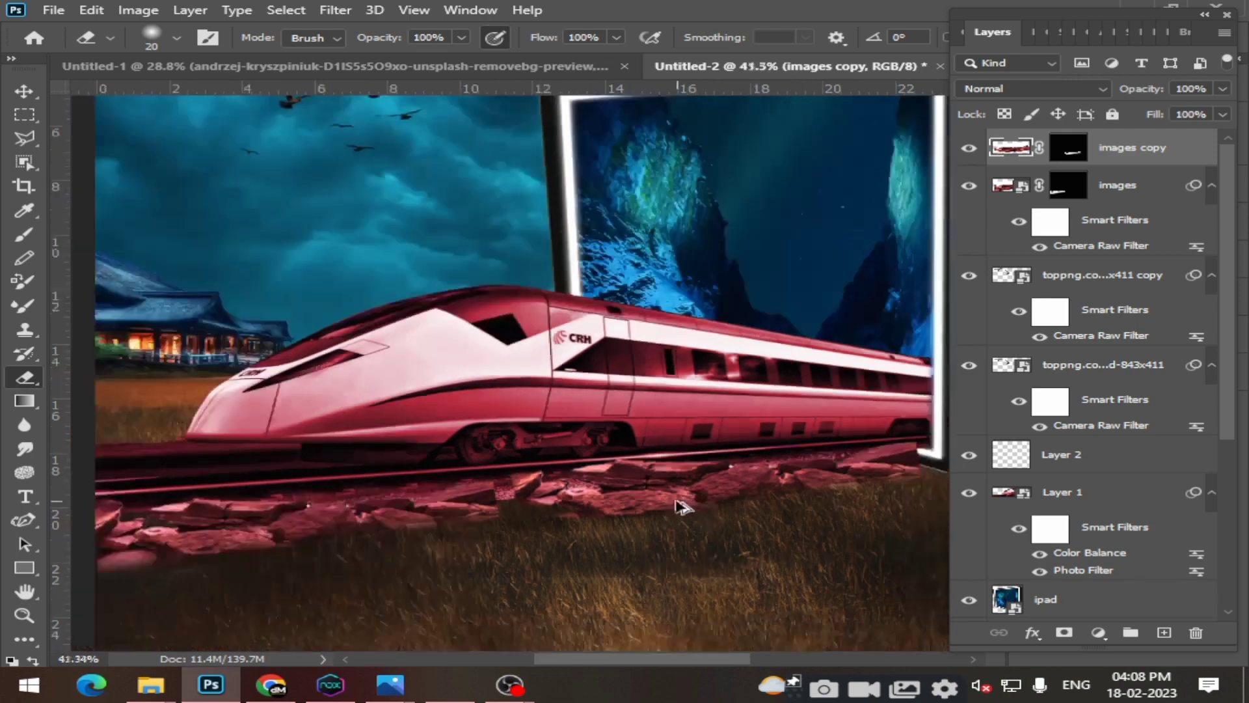
scroll(887, 460, down, 1)
scroll(887, 460, up, 3)
Erase a patch of rocks below the train's rear, then undo it and zoom out.
mouse_move(901, 429)
mouse_down()
mouse_move(849, 468)
mouse_move(831, 450)
mouse_up()
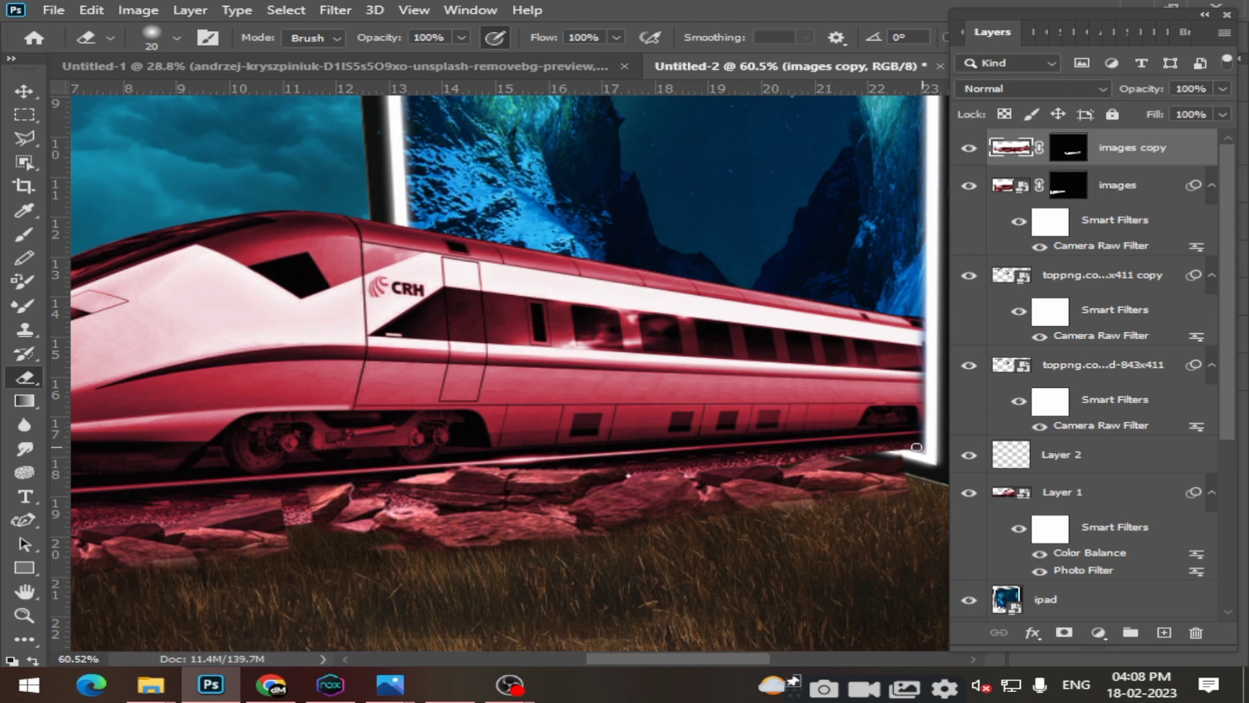
key(ctrl+z)
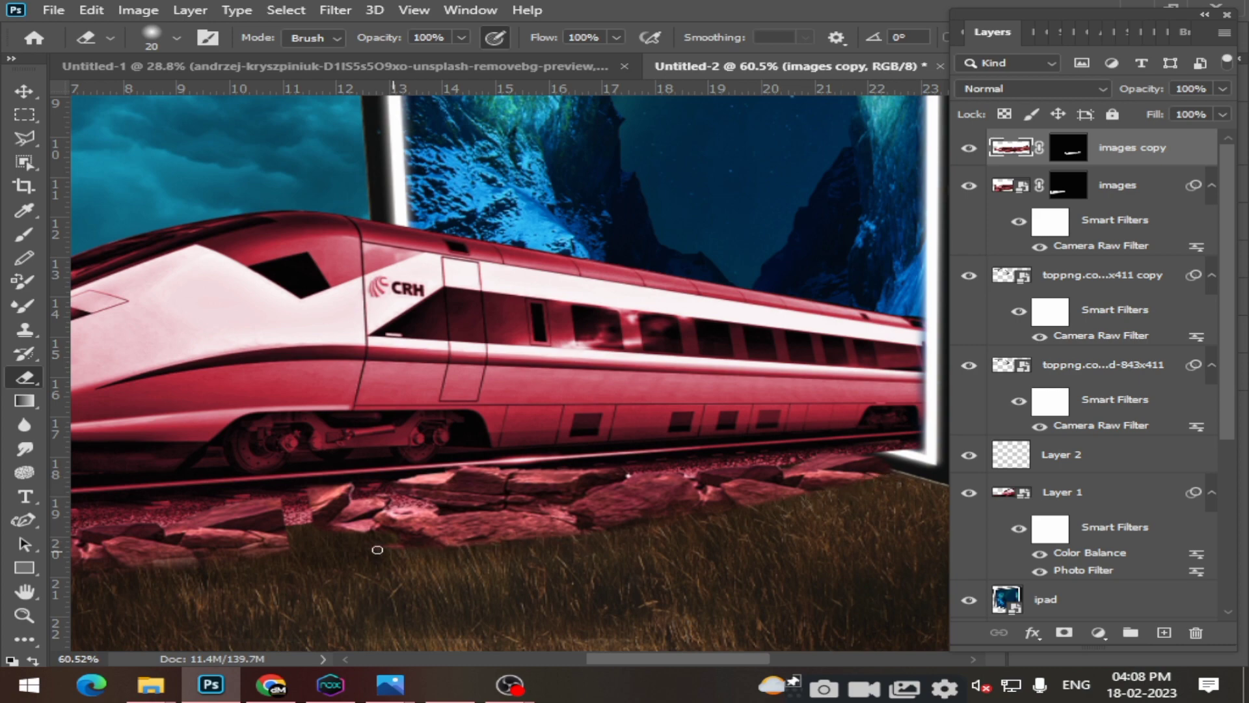
scroll(639, 542, down, 3)
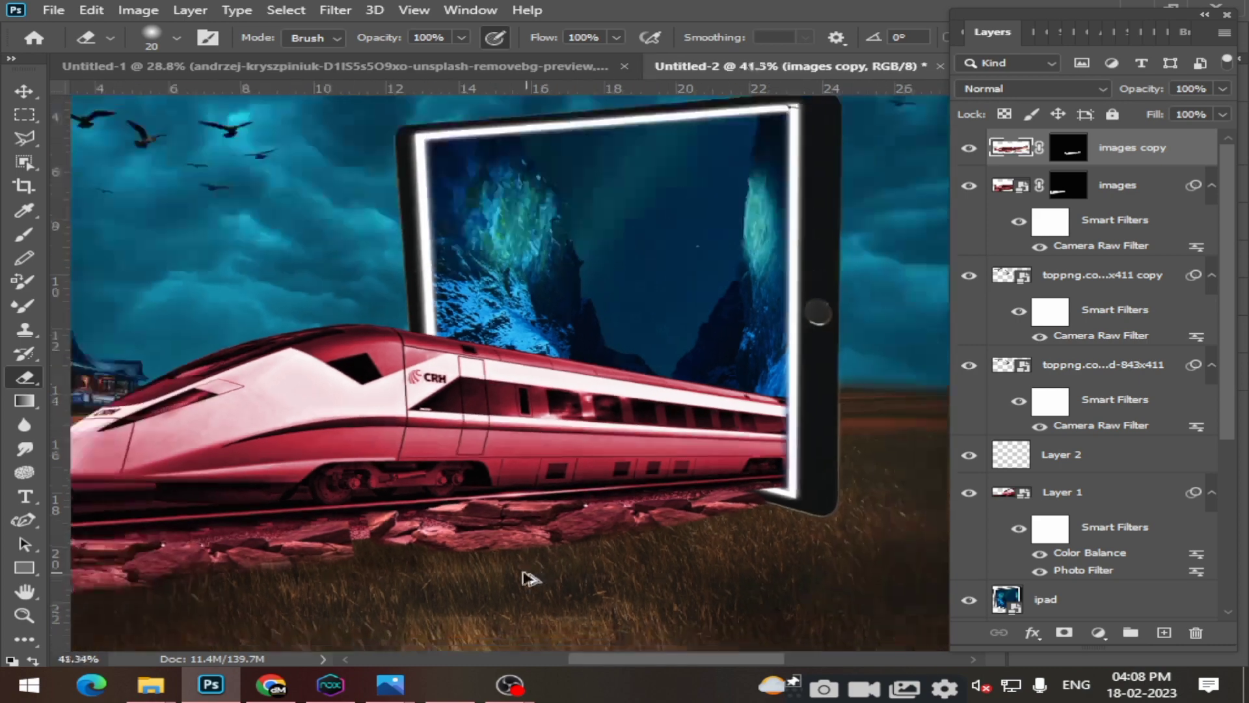
scroll(524, 577, down, 2)
scroll(655, 557, down, 1)
scroll(720, 474, up, 5)
scroll(768, 468, up, 2)
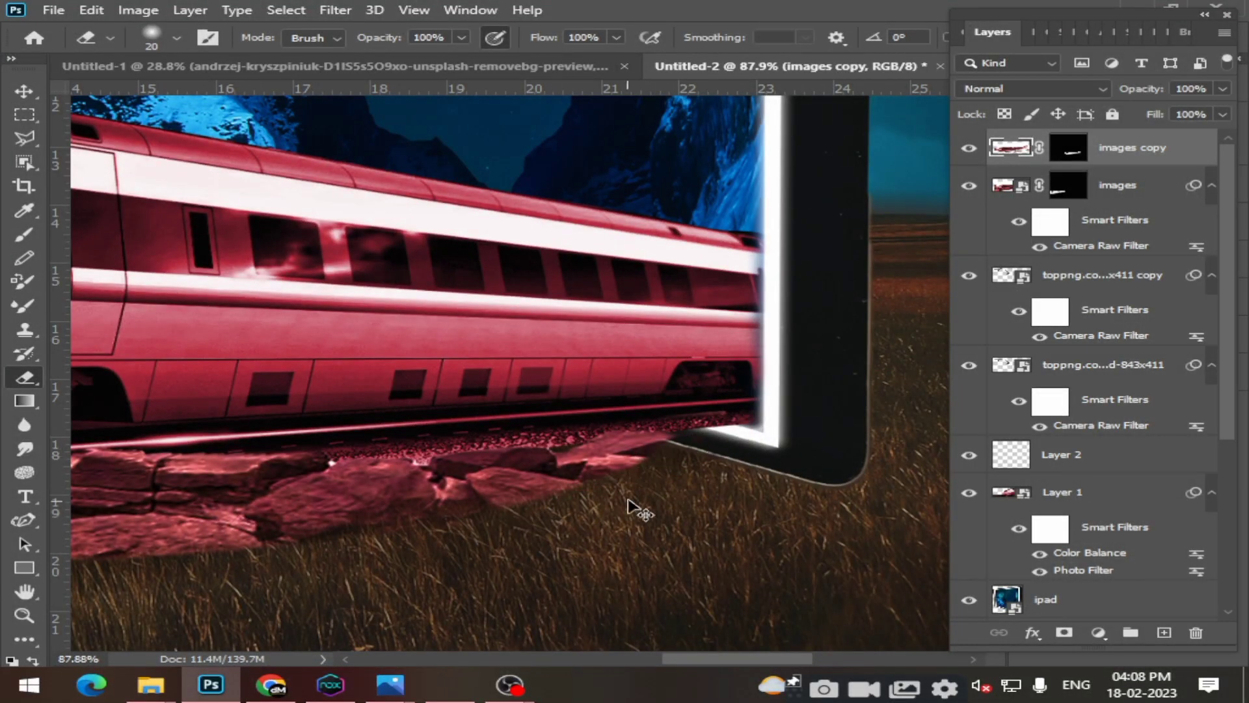
scroll(636, 510, down, 2)
scroll(614, 519, down, 3)
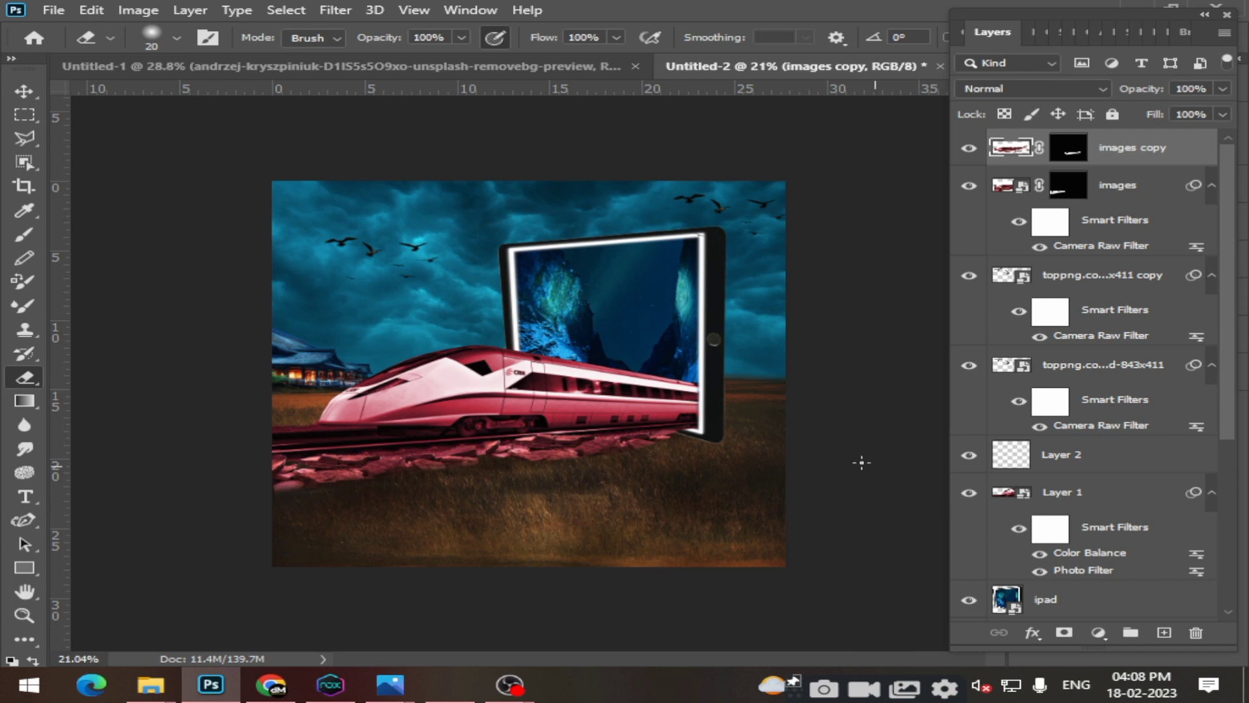
Try the Brush and Color Replacement tools, leaving replacement mode at Color.
click(23, 85)
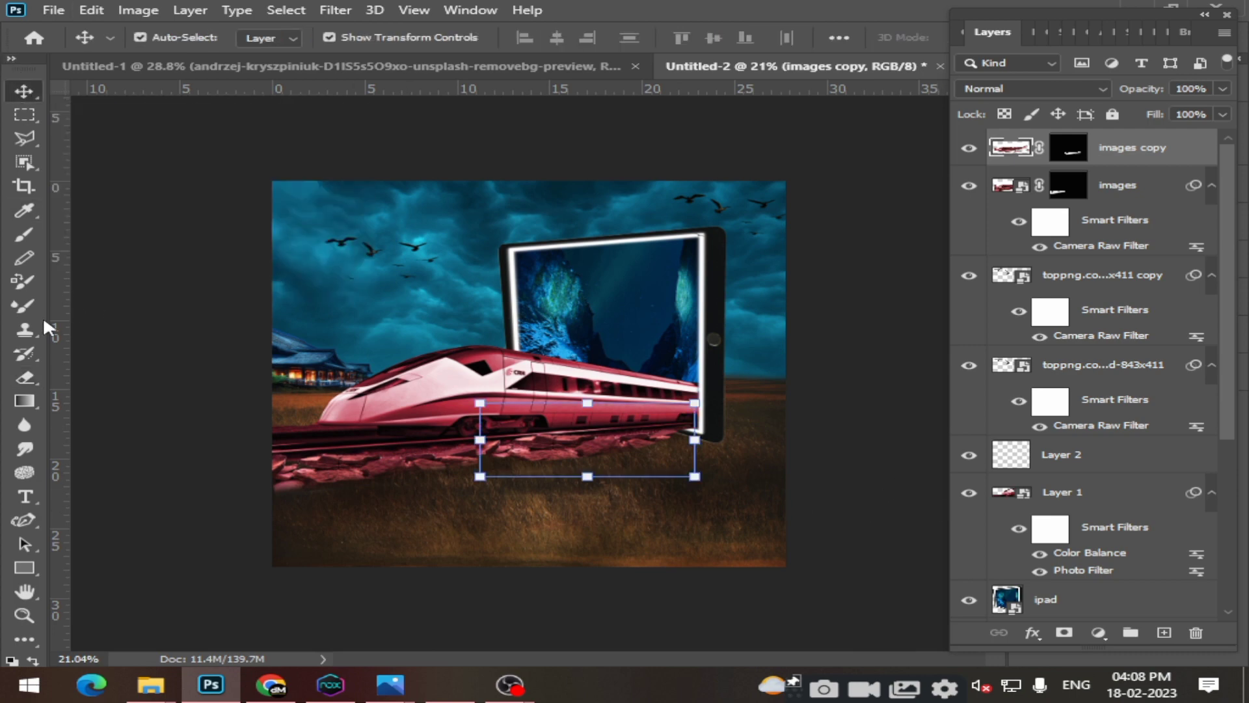
click(22, 236)
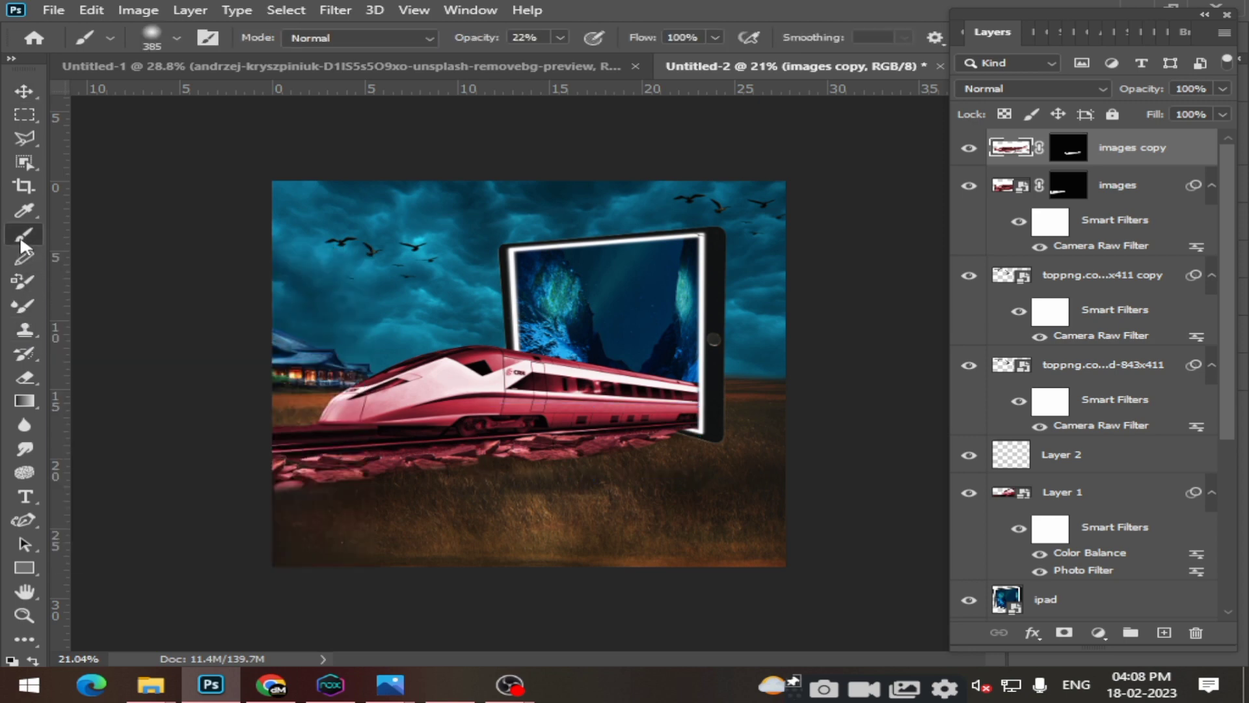
click(20, 283)
click(287, 38)
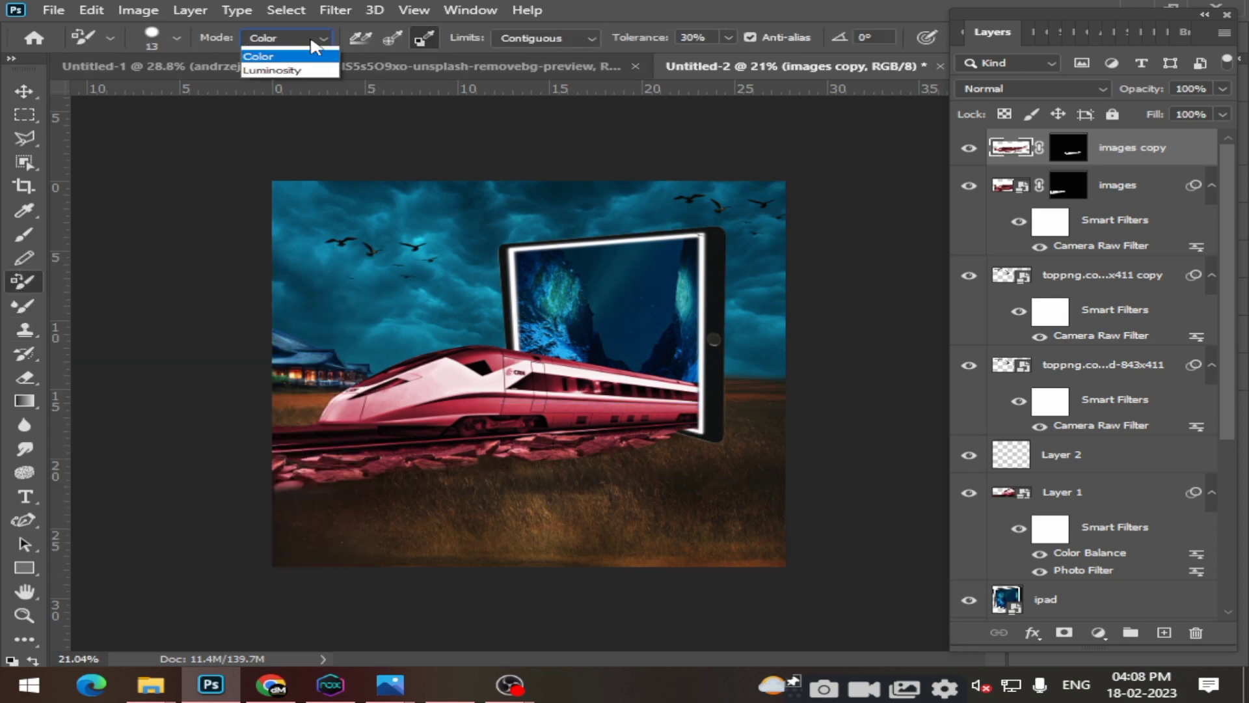
click(264, 79)
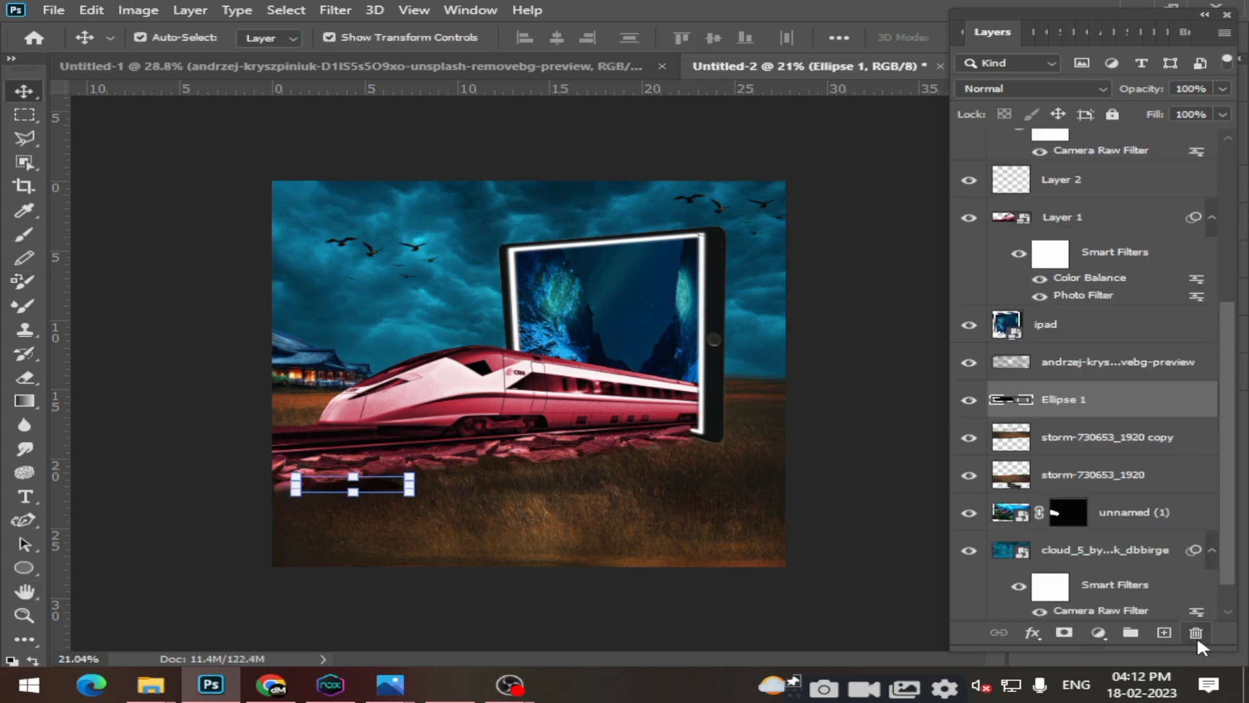
Delete the Ellipse 1 layer and confirm the removal.
key(Delete)
click(509, 267)
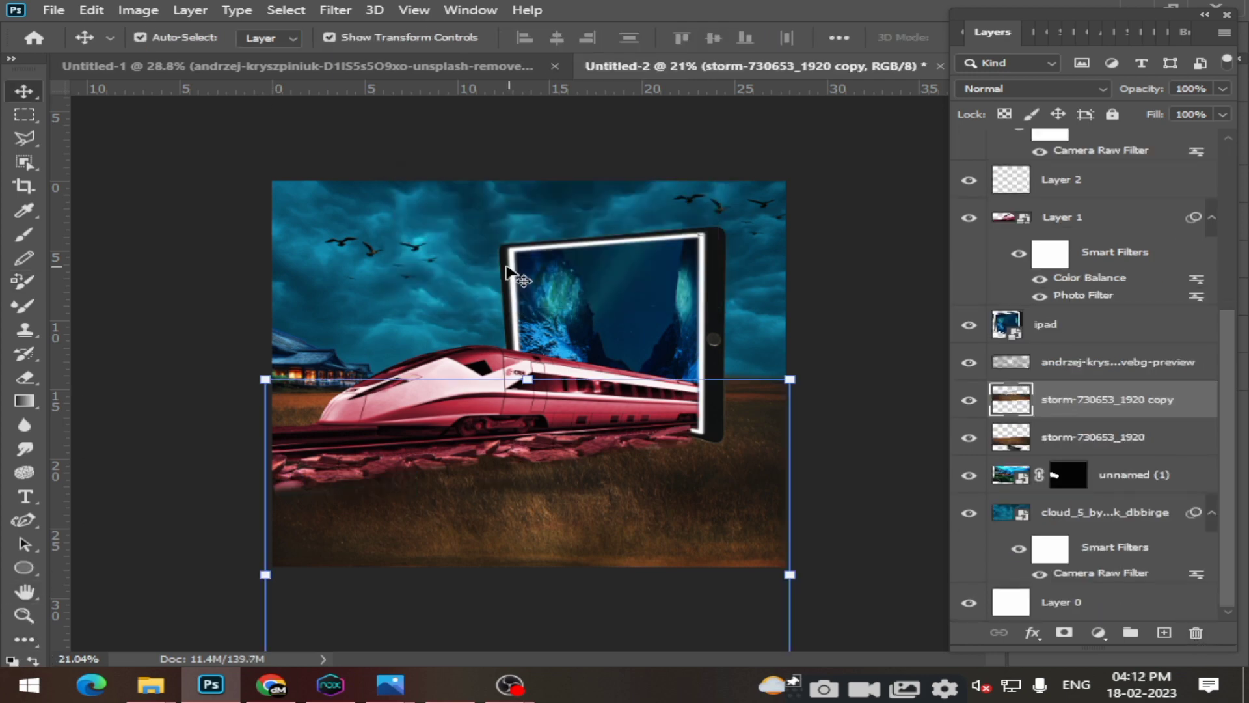
click(24, 400)
Draw a flat black-filled ellipse at the iPad's base.
click(24, 566)
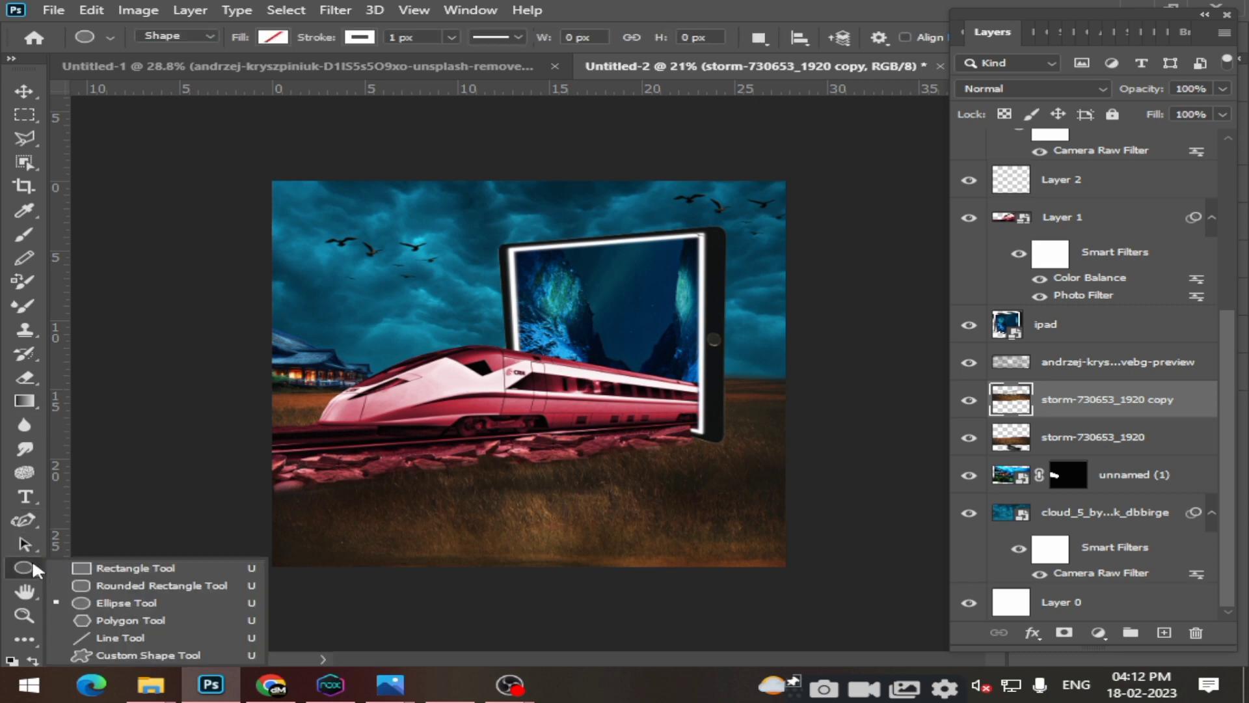
drag(698, 443, 771, 448)
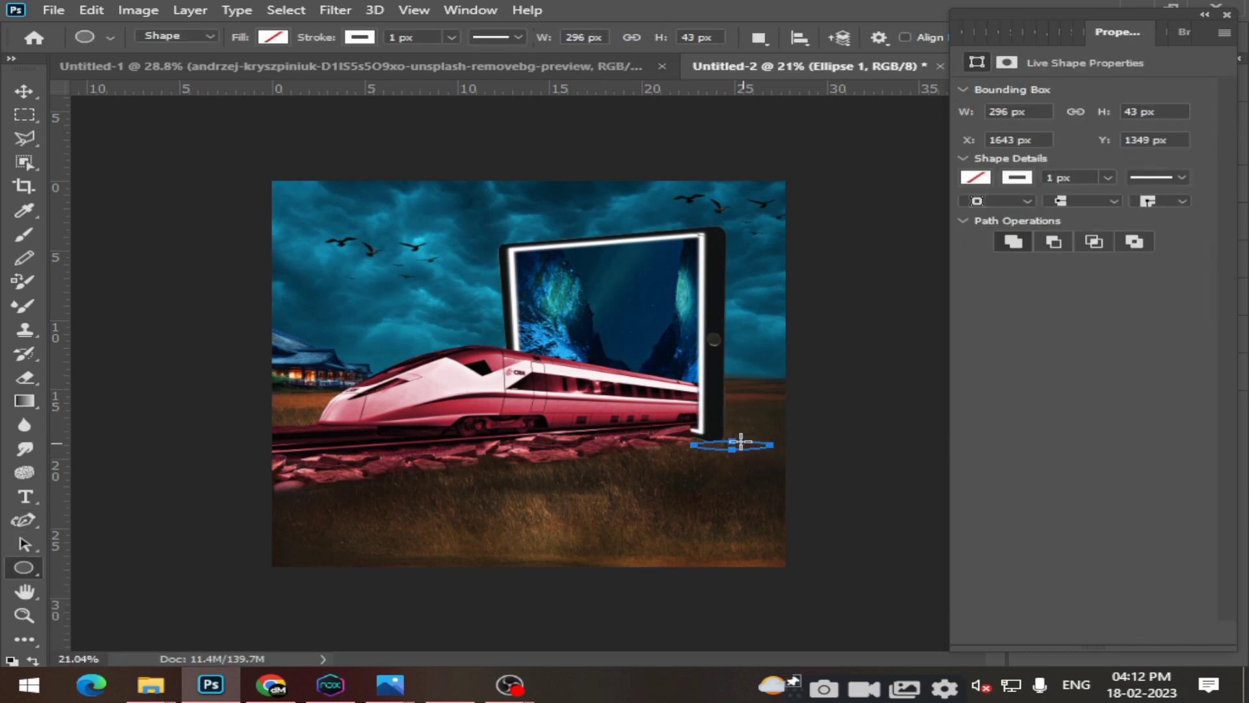
click(976, 178)
click(914, 276)
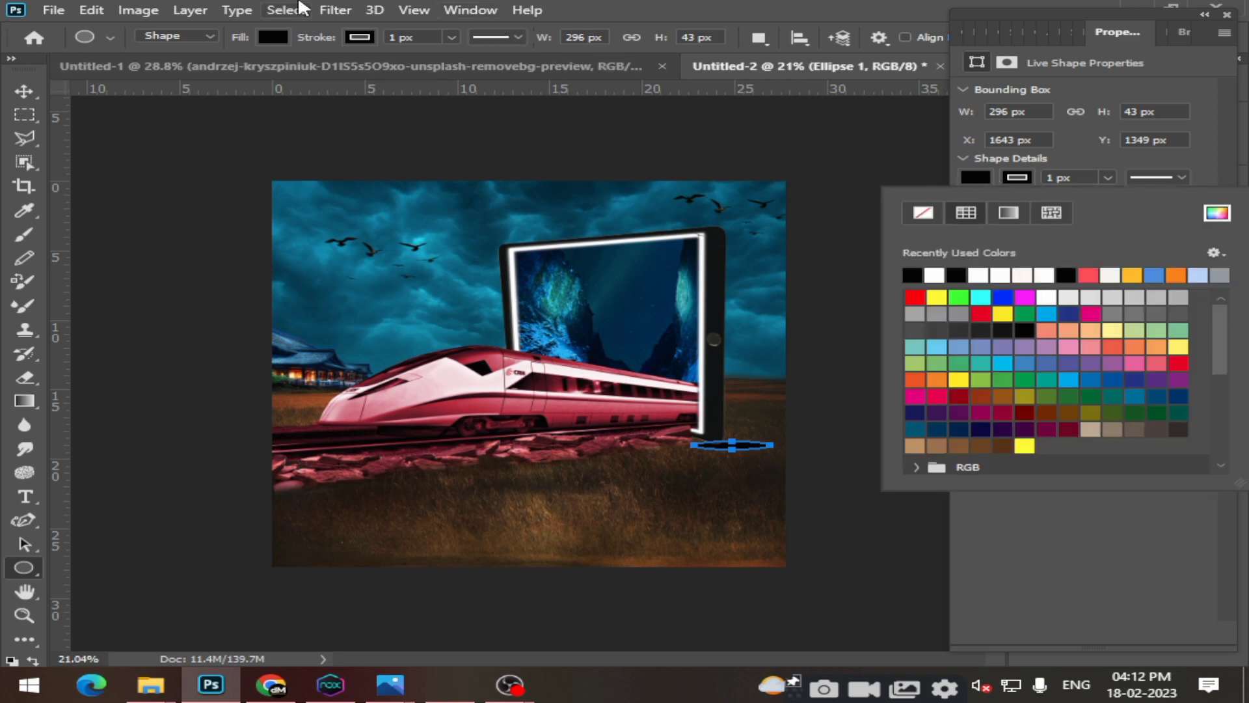
Convert the ellipse into a smart object for smart filters.
click(335, 9)
click(394, 57)
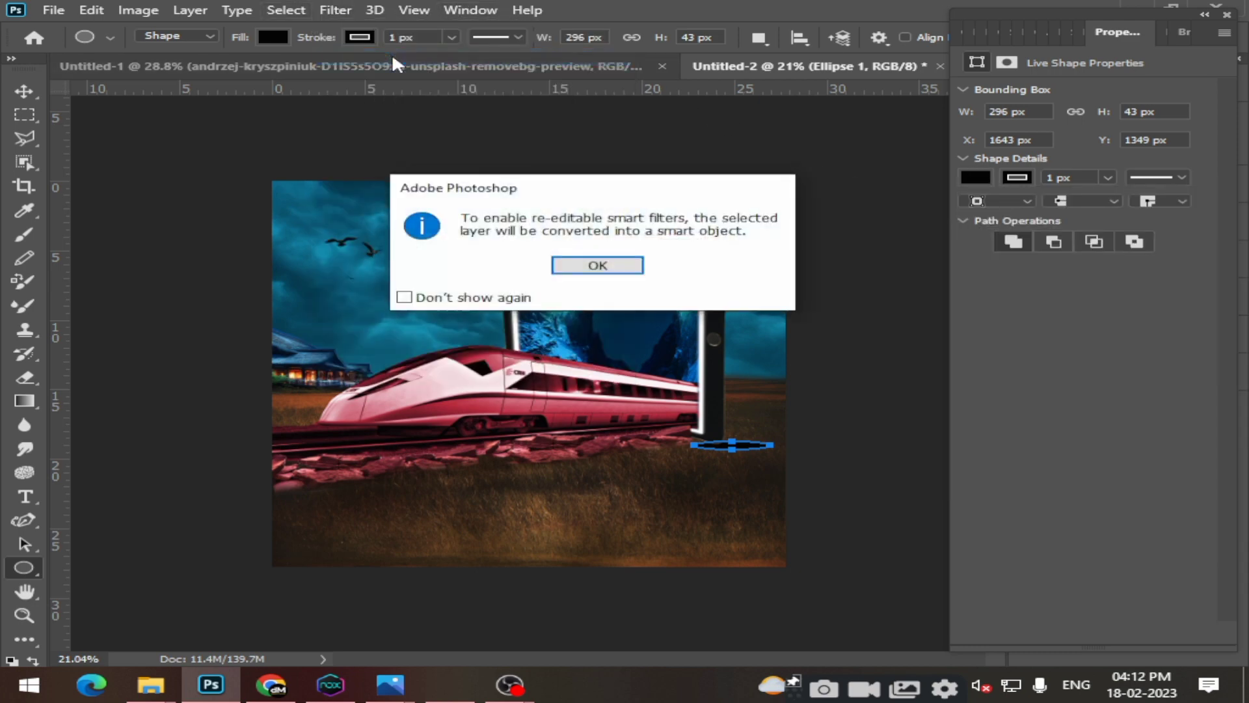
click(615, 266)
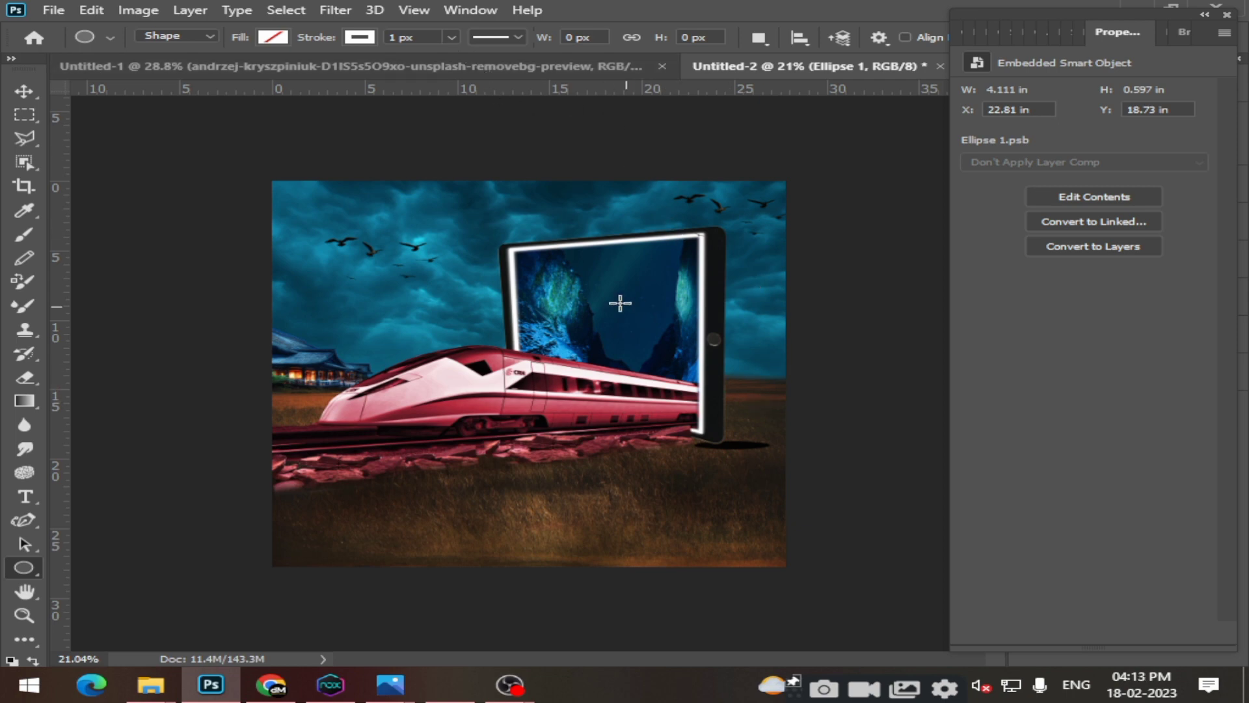
click(25, 86)
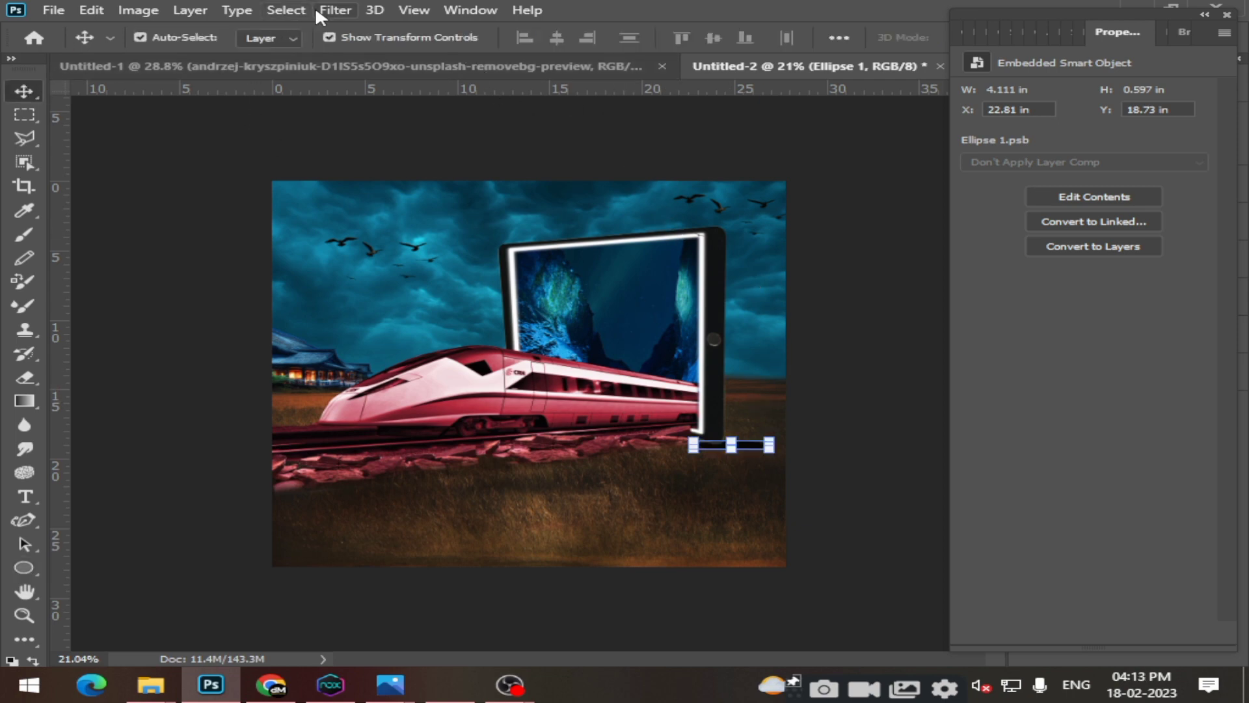
click(334, 9)
Blur the black ellipse with a 5.4 px Gaussian Blur and move it under the iPad.
click(689, 279)
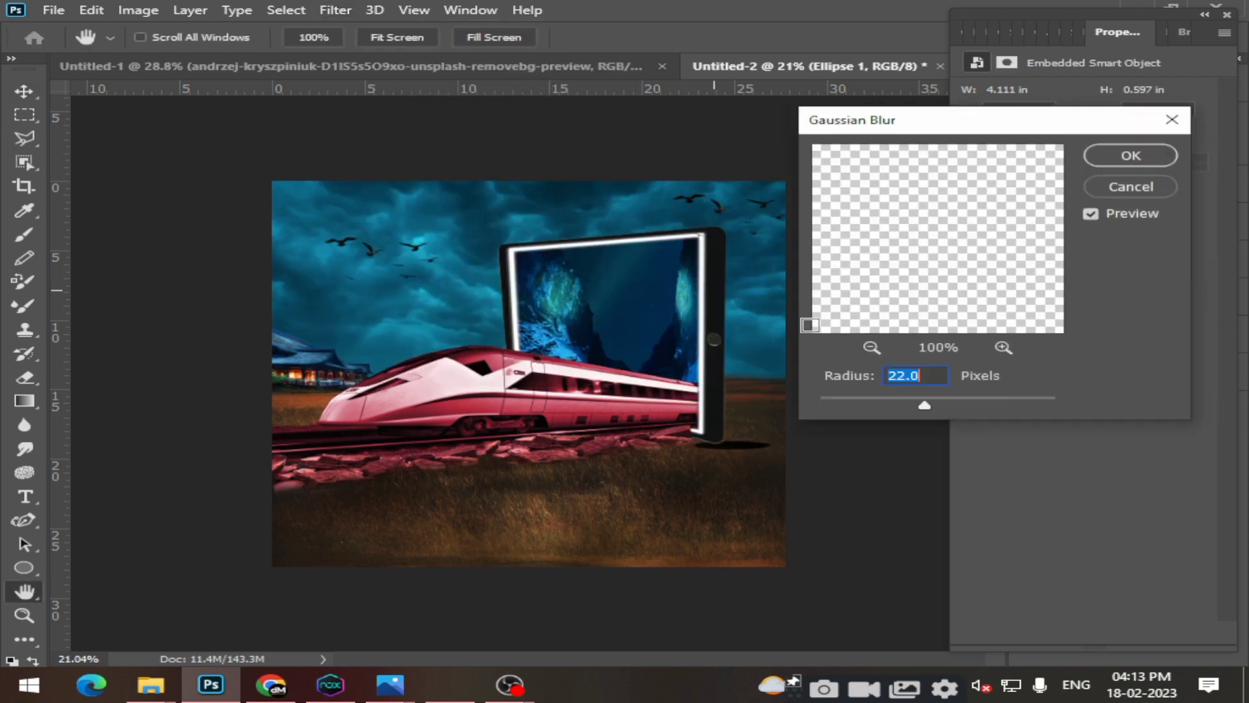
drag(925, 405, 888, 405)
click(1125, 155)
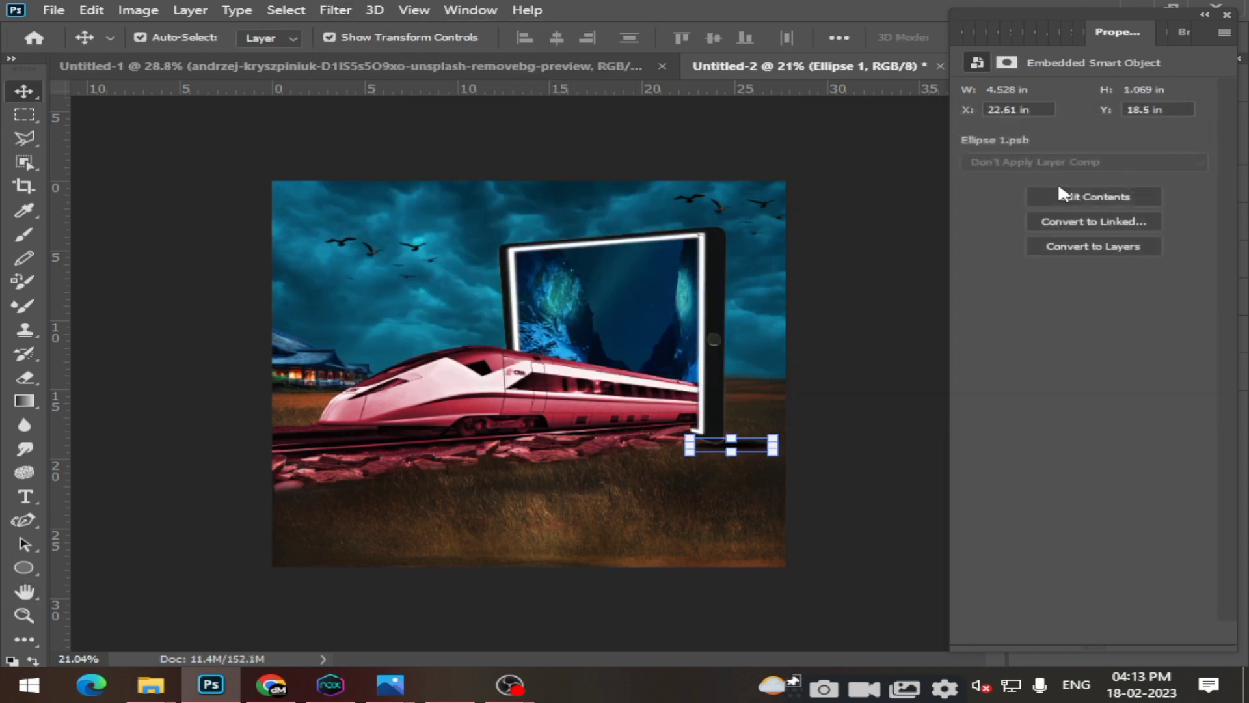
mouse_move(732, 449)
mouse_down()
mouse_move(783, 478)
mouse_move(772, 478)
mouse_up()
click(772, 478)
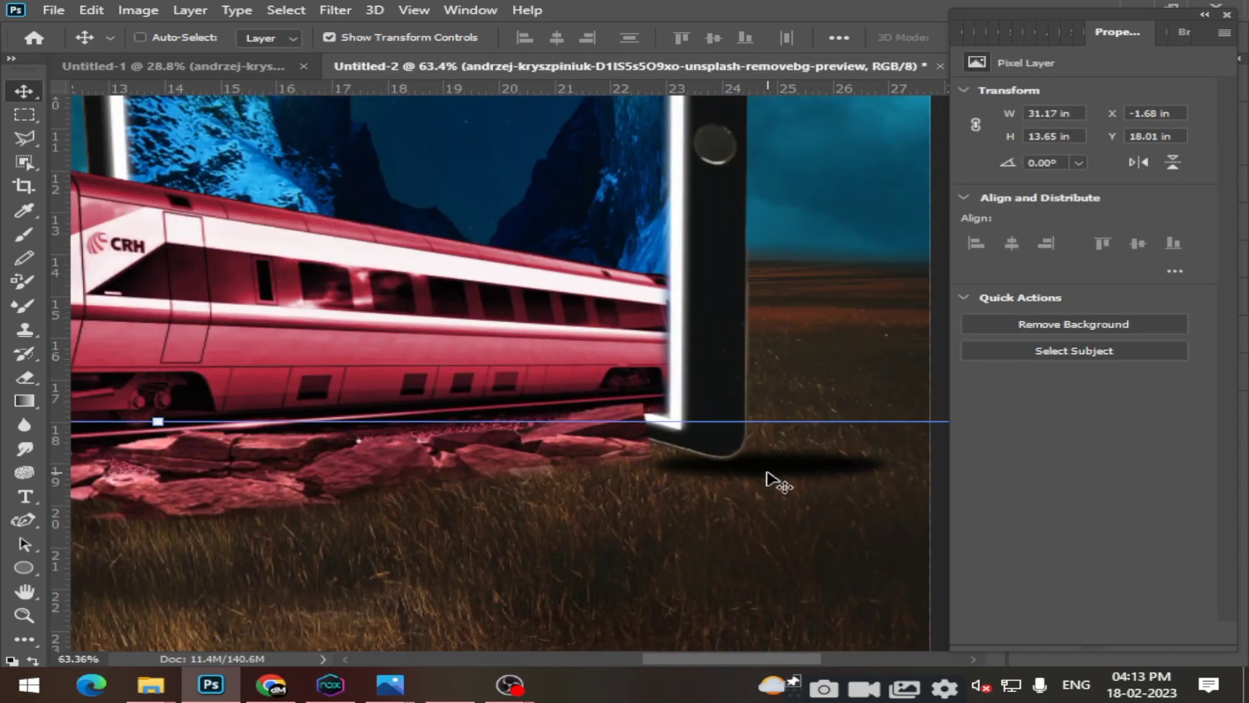
Restore the Layers panel, then move the Ellipse 1 shadow left and rotate it about 15°.
click(471, 10)
click(544, 407)
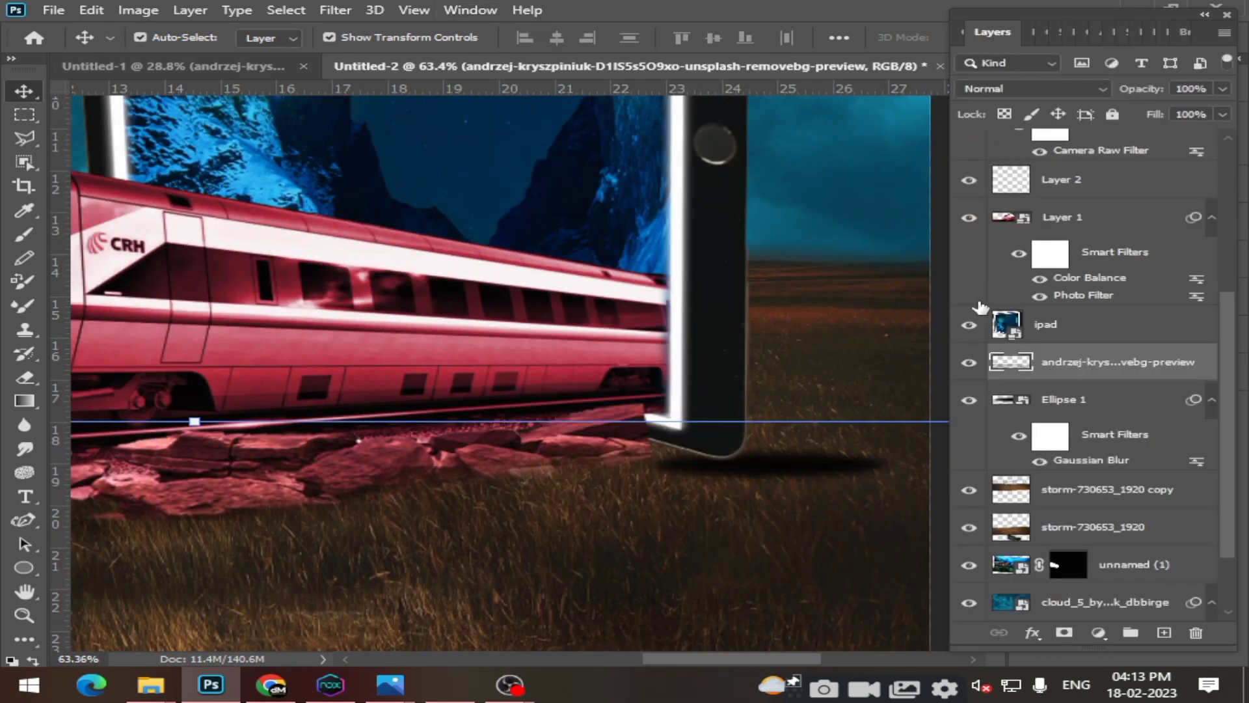
click(1077, 404)
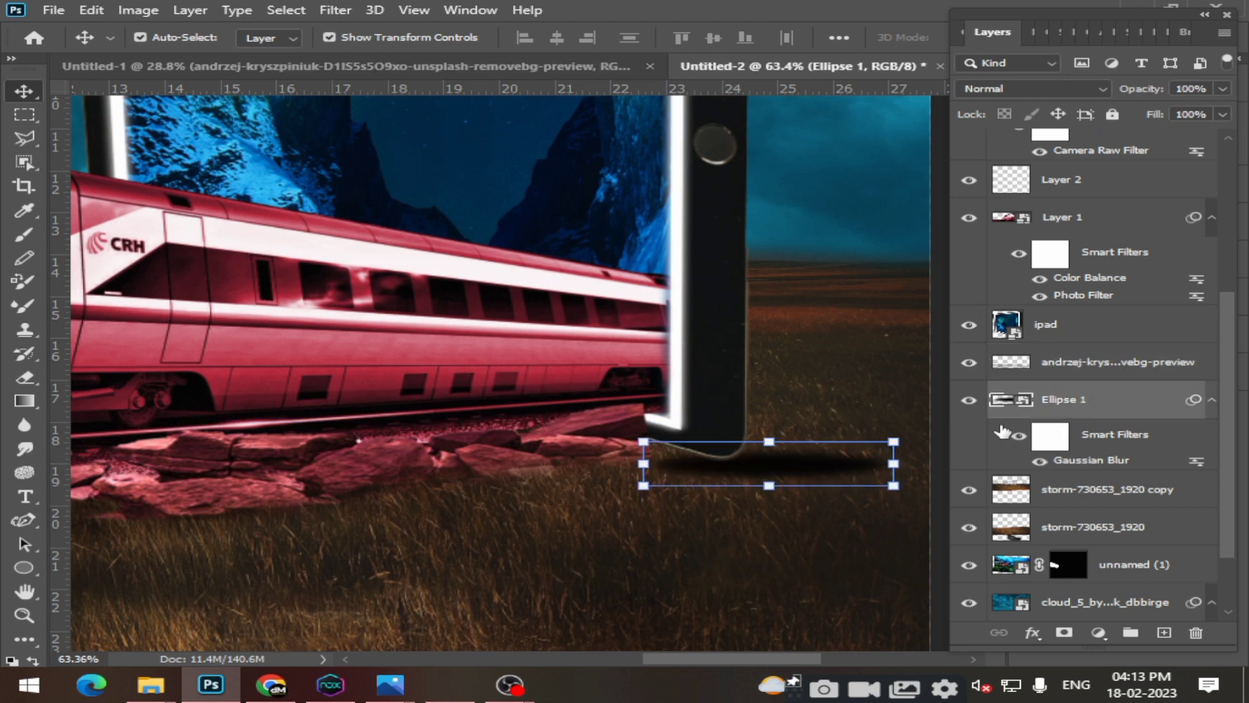
drag(824, 473, 795, 474)
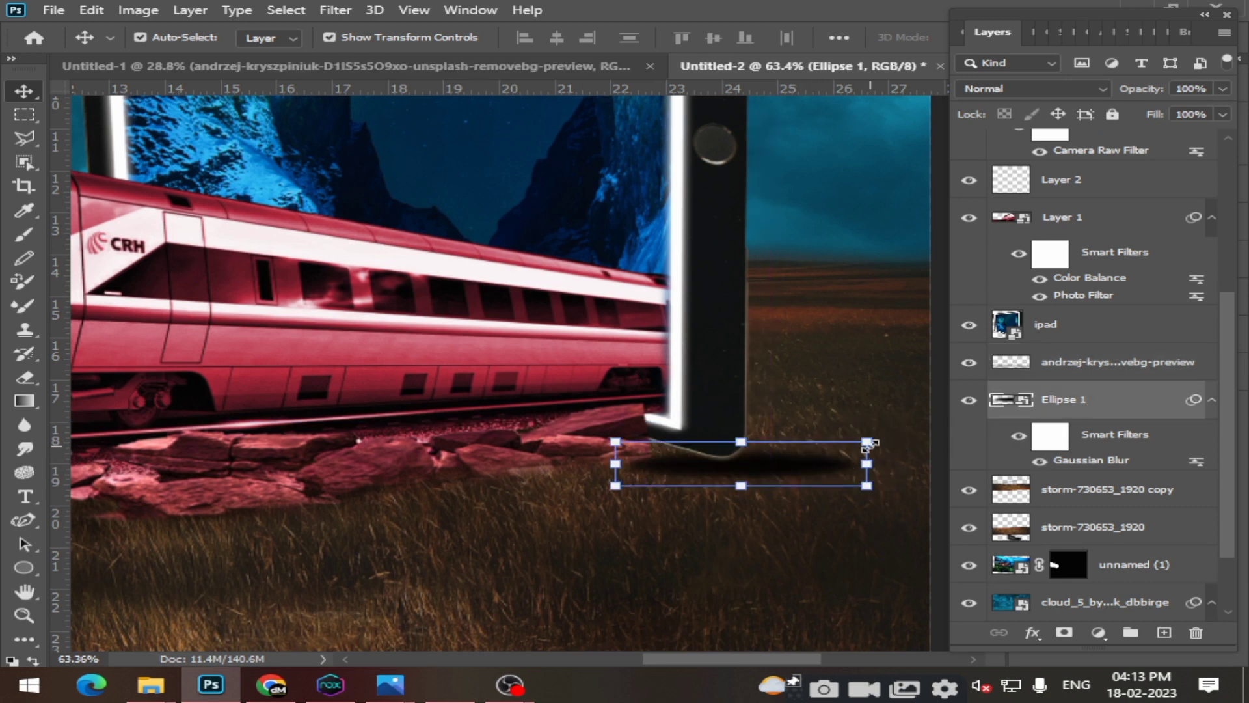
drag(881, 430, 887, 455)
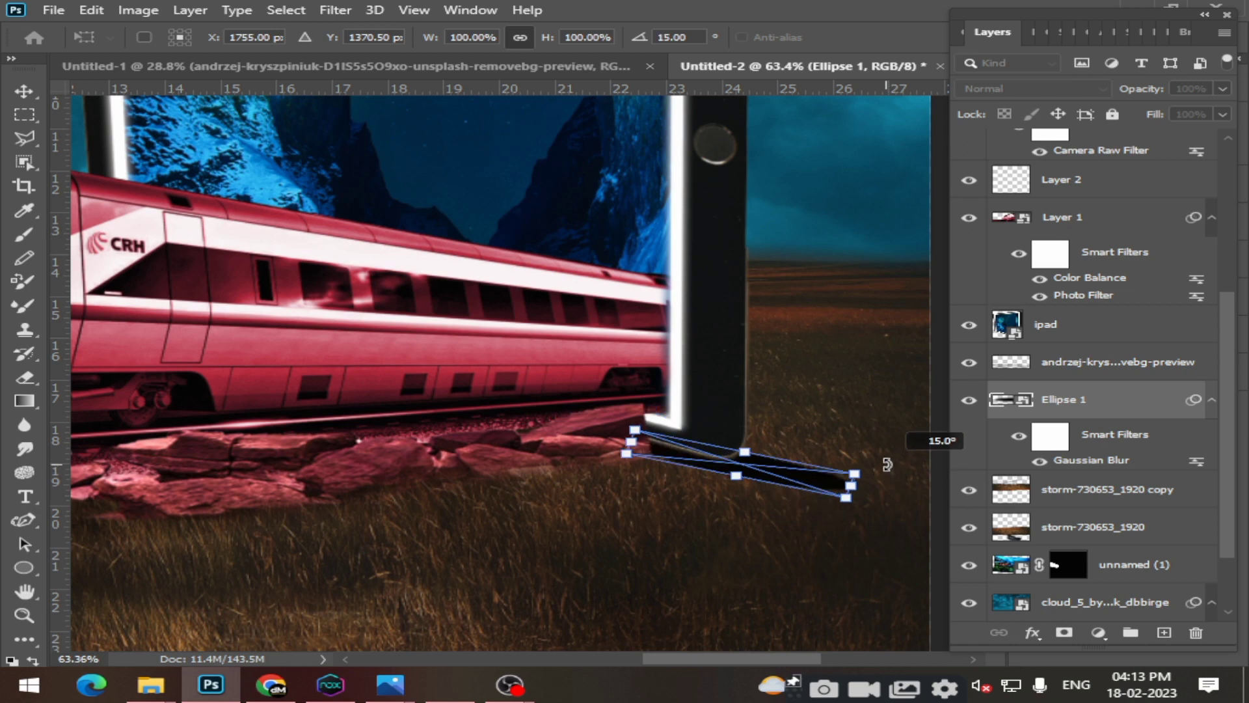
key(Return)
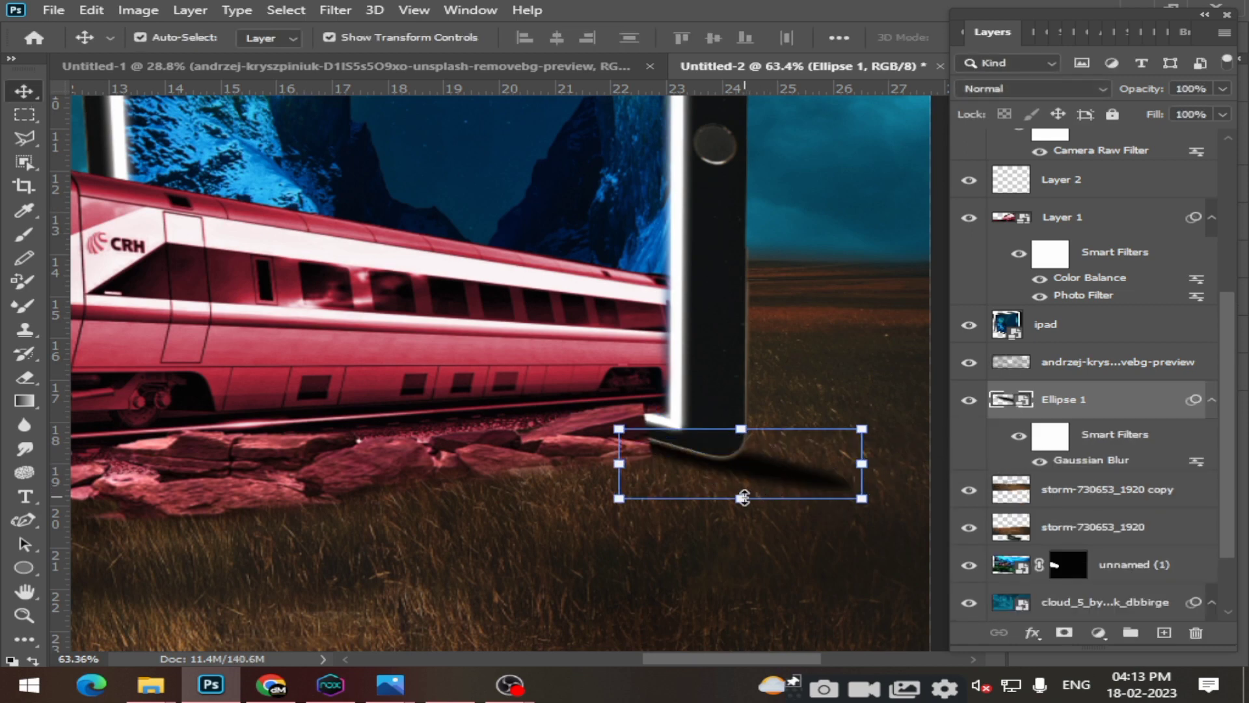
Squash and reshape the shadow to fit the iPad base, undoing a stray nudge.
drag(743, 498, 735, 479)
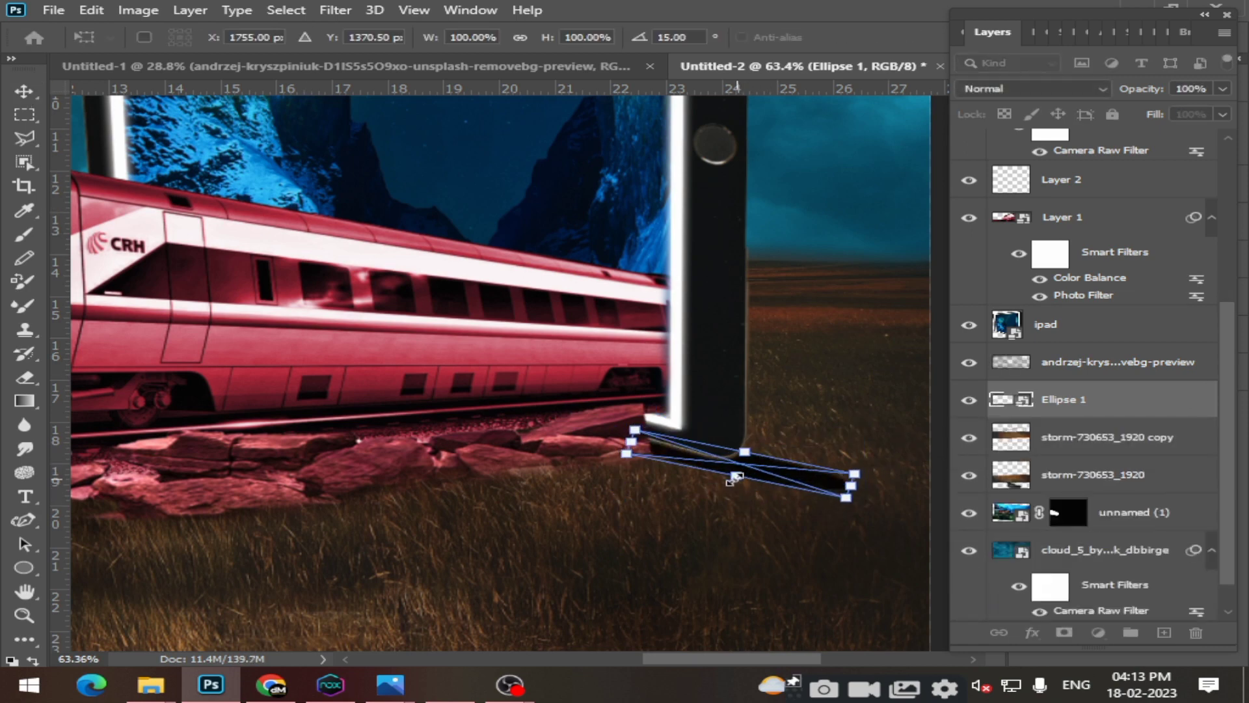
mouse_move(734, 483)
mouse_down()
mouse_move(748, 494)
mouse_move(784, 489)
mouse_up()
key(Return)
click(323, 379)
click(794, 454)
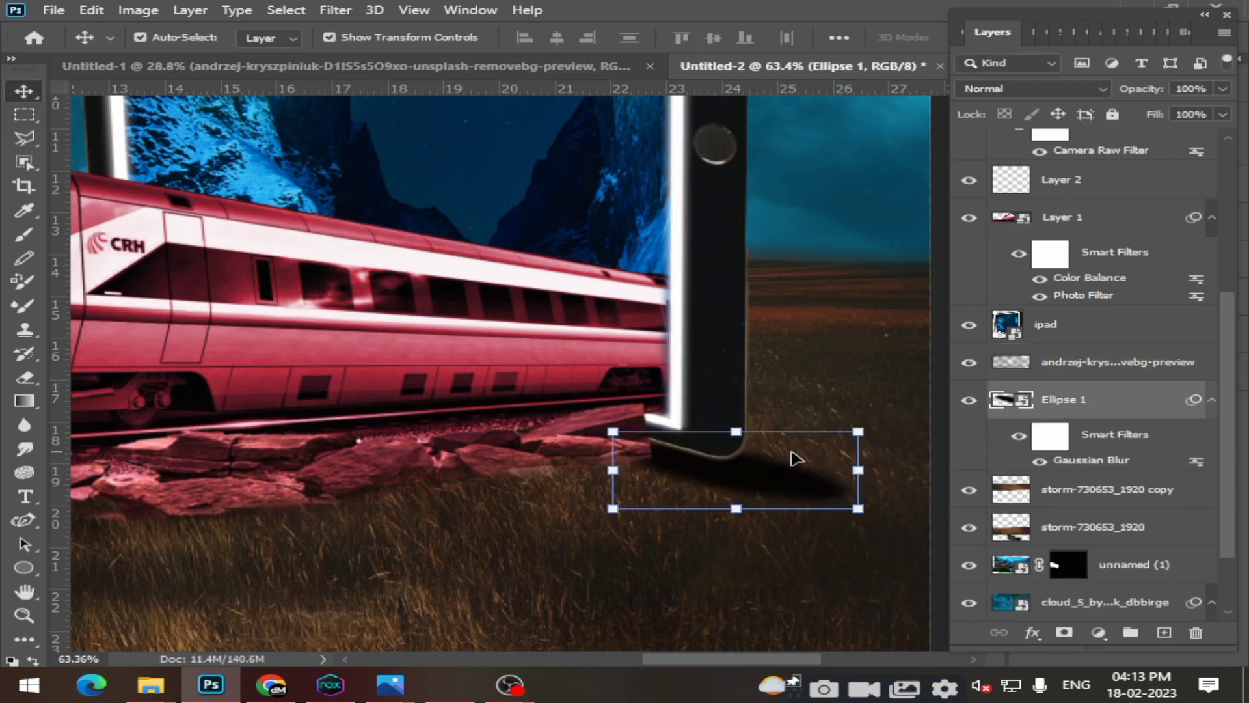
key(ctrl+z)
Lock the background-removed image layer with auto-select off, and reposition the shadow beneath the tablet.
click(766, 474)
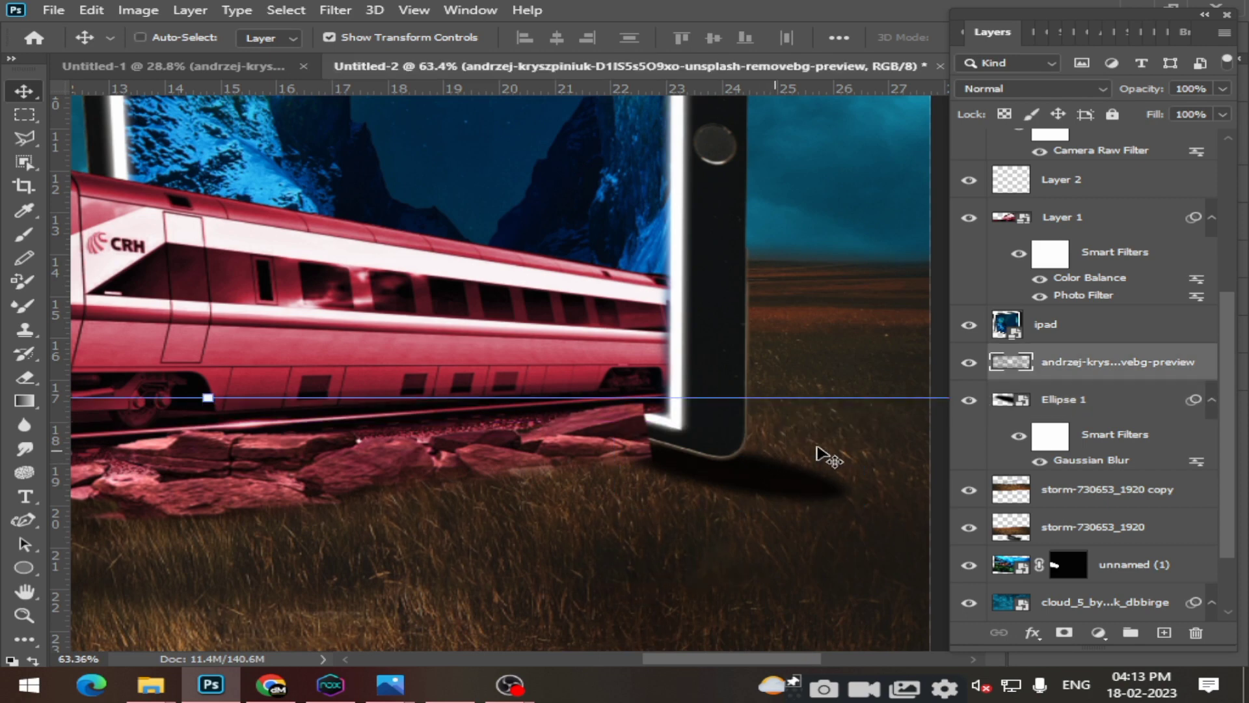
click(1074, 411)
click(756, 475)
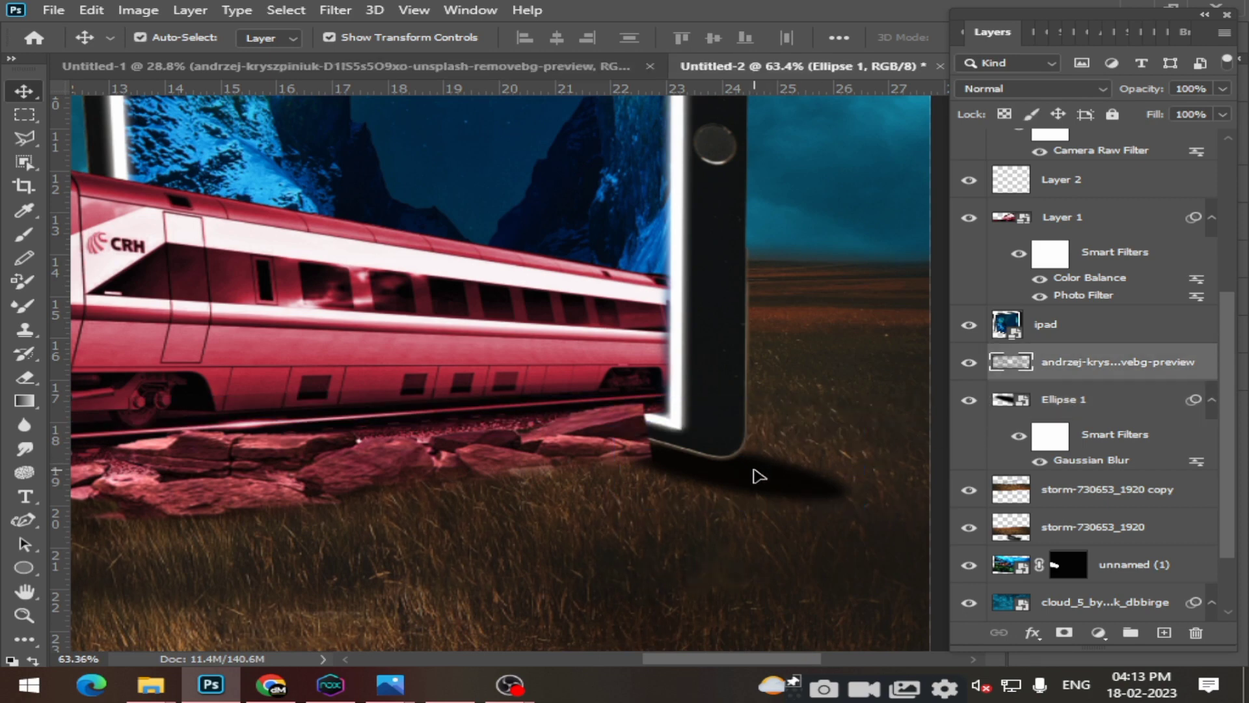
click(1054, 400)
click(731, 475)
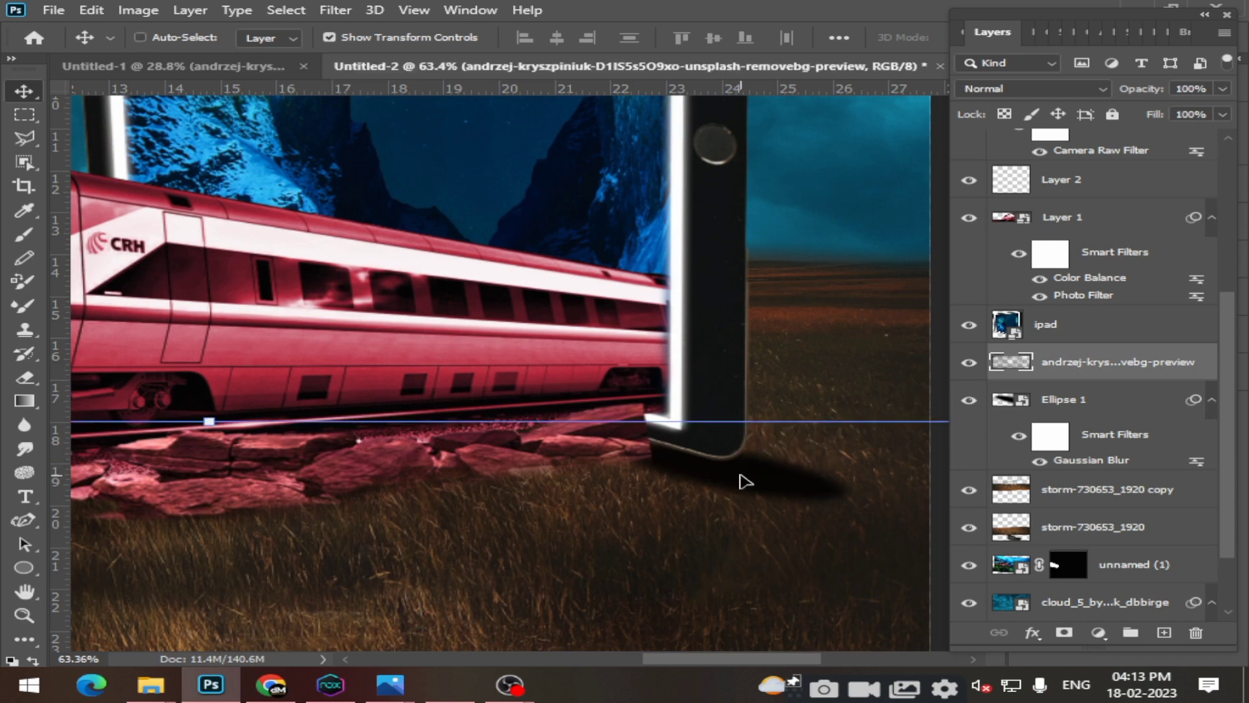
key(ctrl)
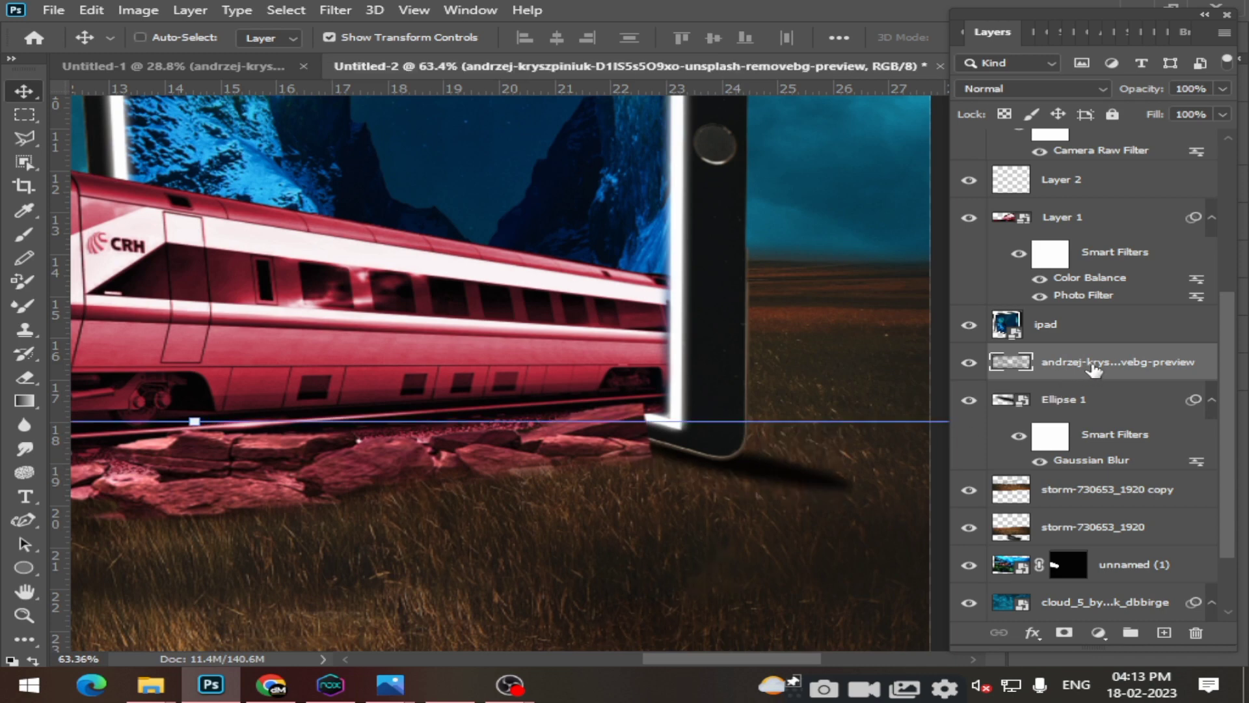
click(1112, 115)
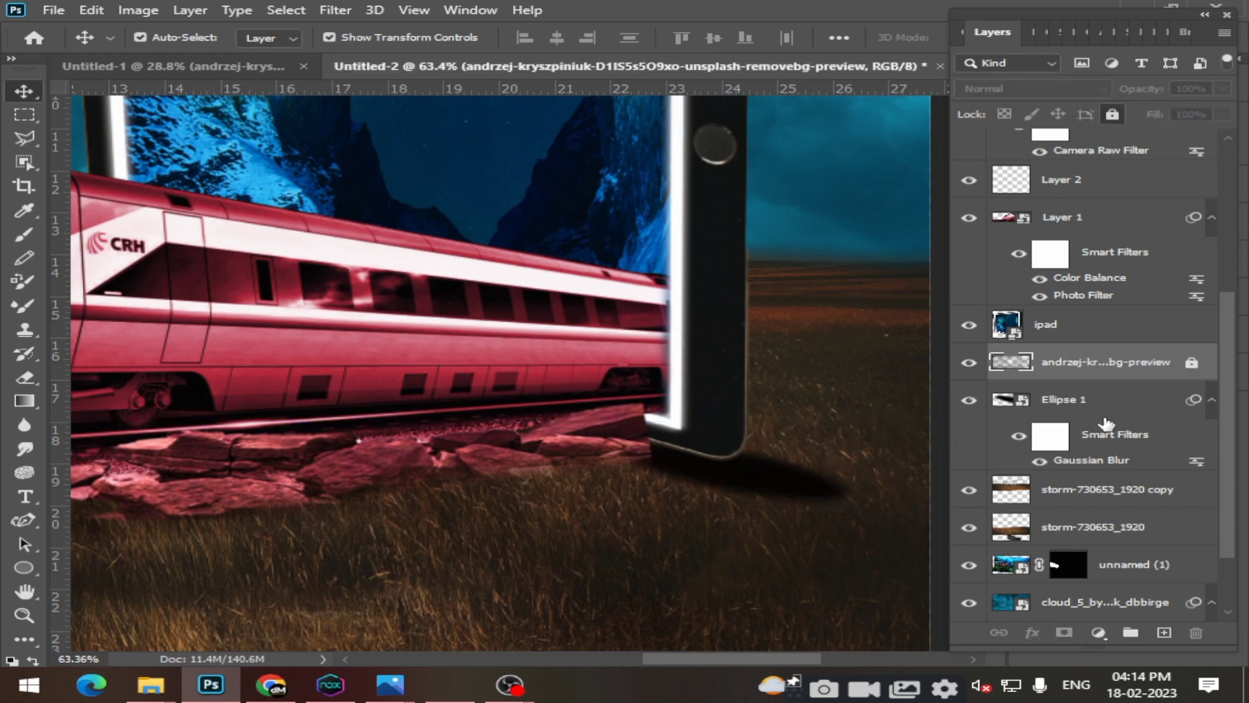
click(1103, 410)
mouse_move(733, 480)
mouse_down()
mouse_move(762, 479)
mouse_move(750, 474)
mouse_up()
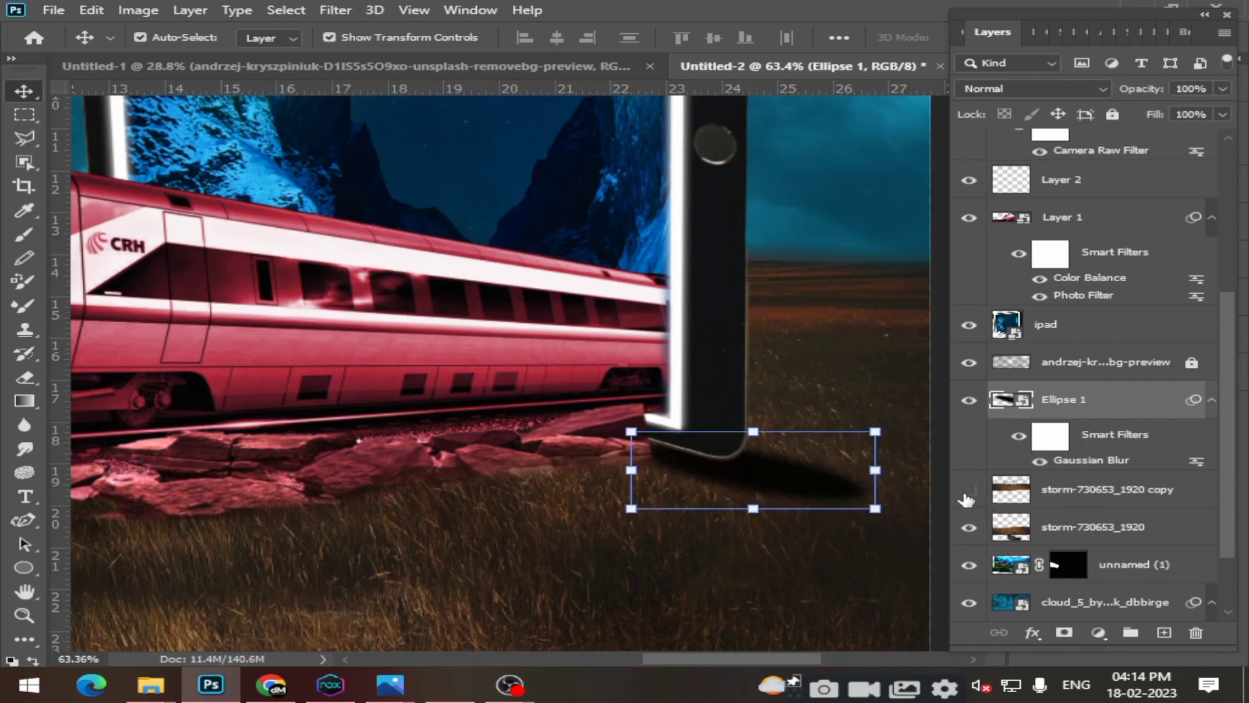
Toggle visibility of the storm copy, train and images copy layers, then select images copy.
click(968, 491)
click(969, 217)
scroll(1084, 222, up, 5)
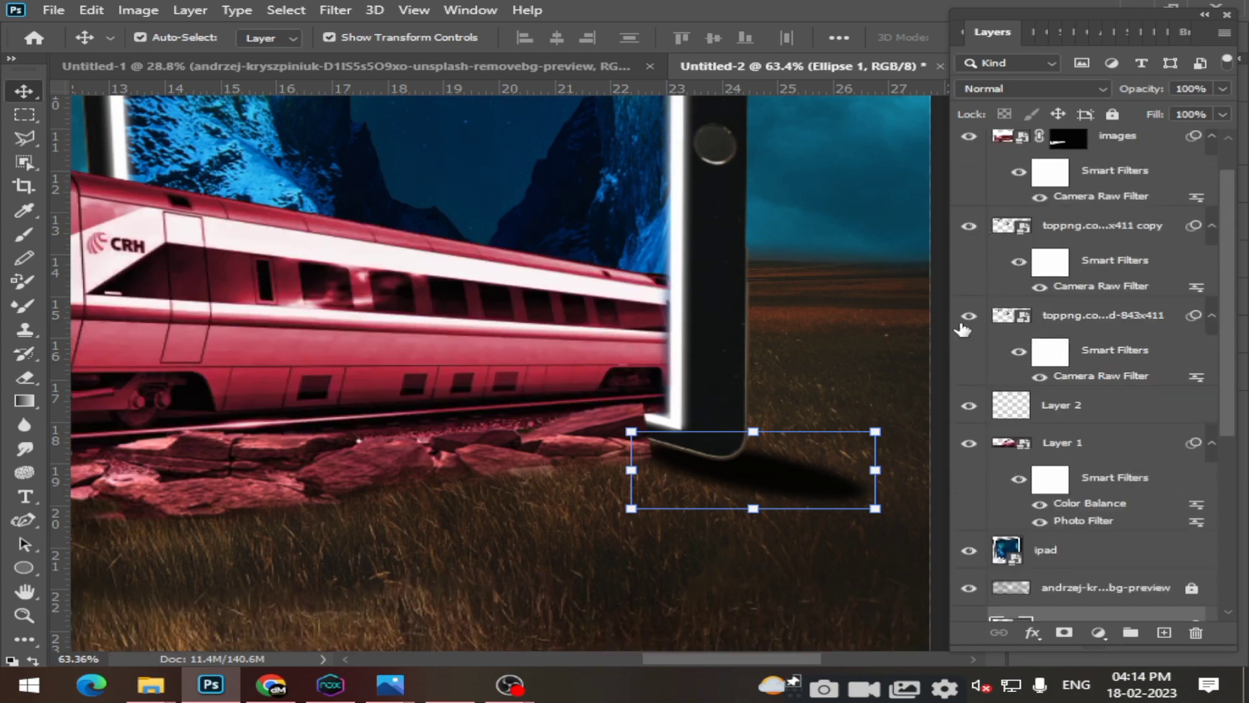
scroll(1102, 284, up, 1)
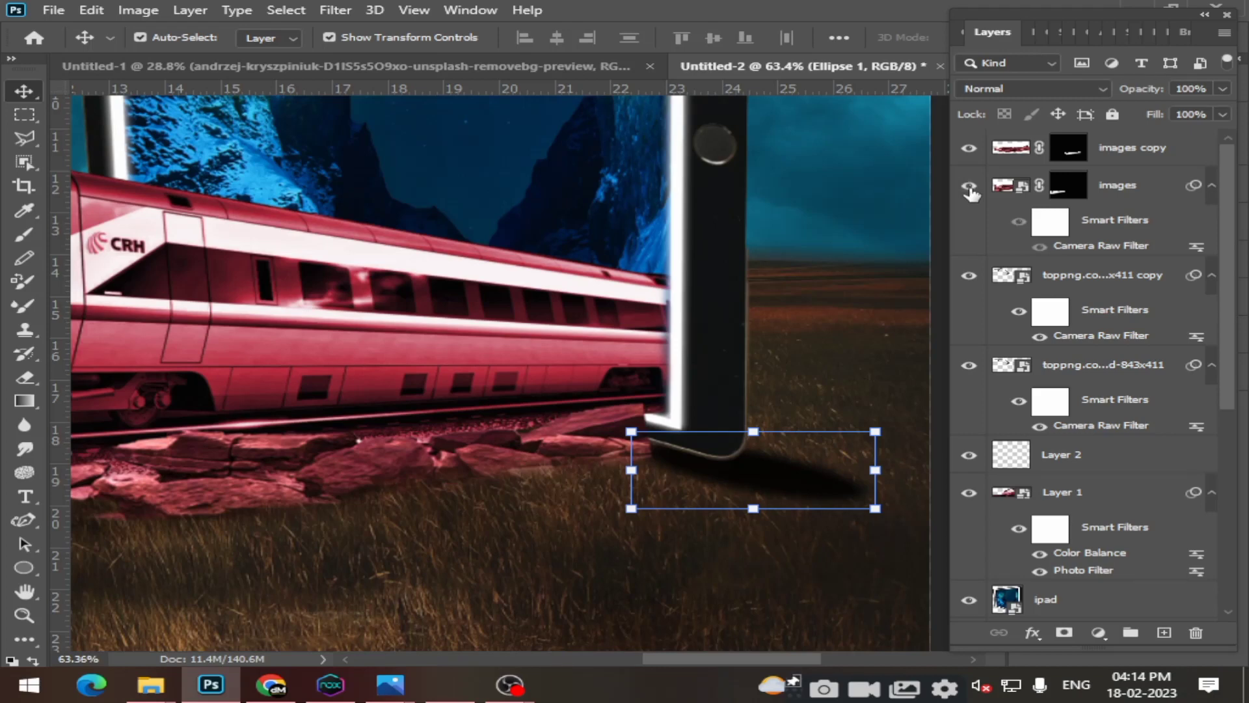
click(965, 155)
click(965, 155)
click(1146, 147)
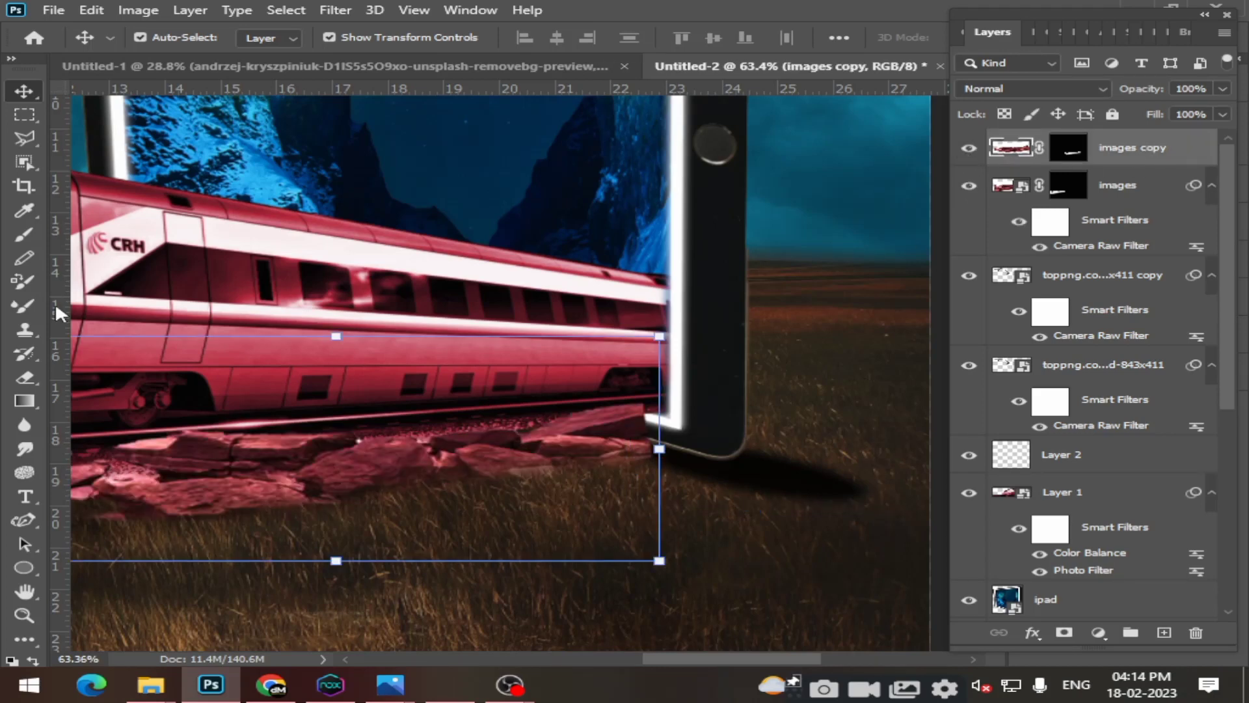
Erase the rocks over the tablet's lower-left corner, then select the Ellipse 1 shadow.
click(30, 377)
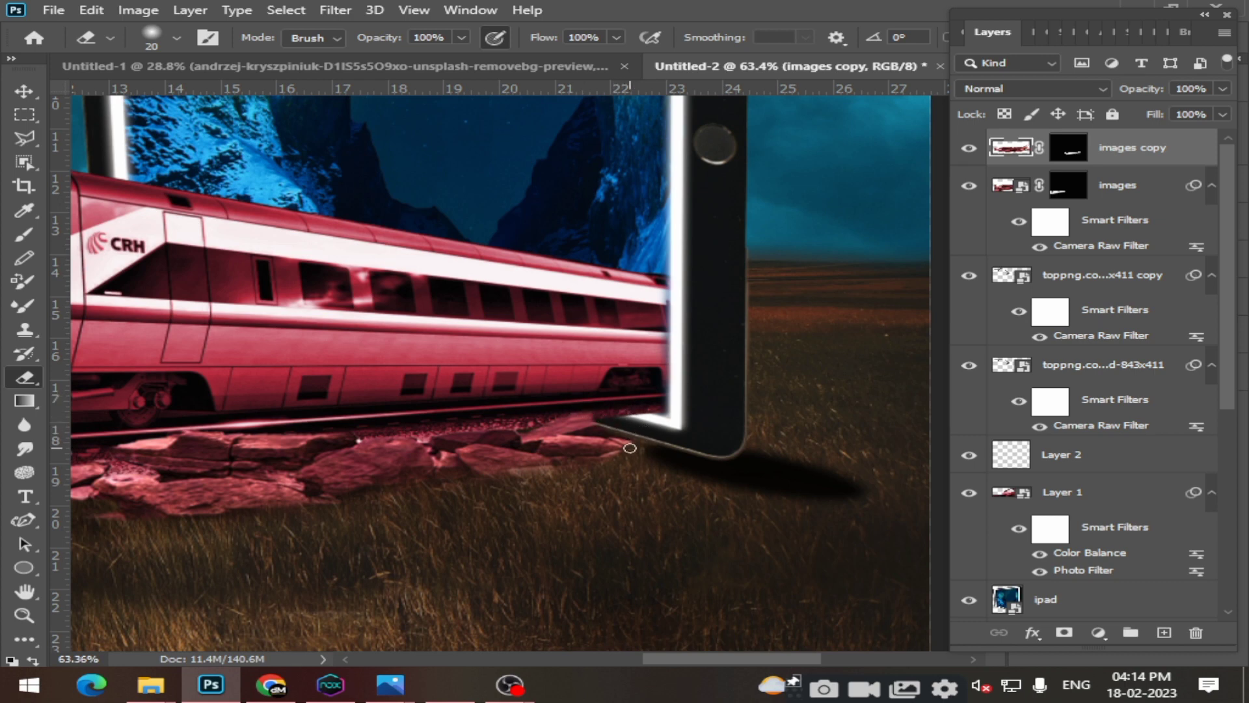
click(25, 91)
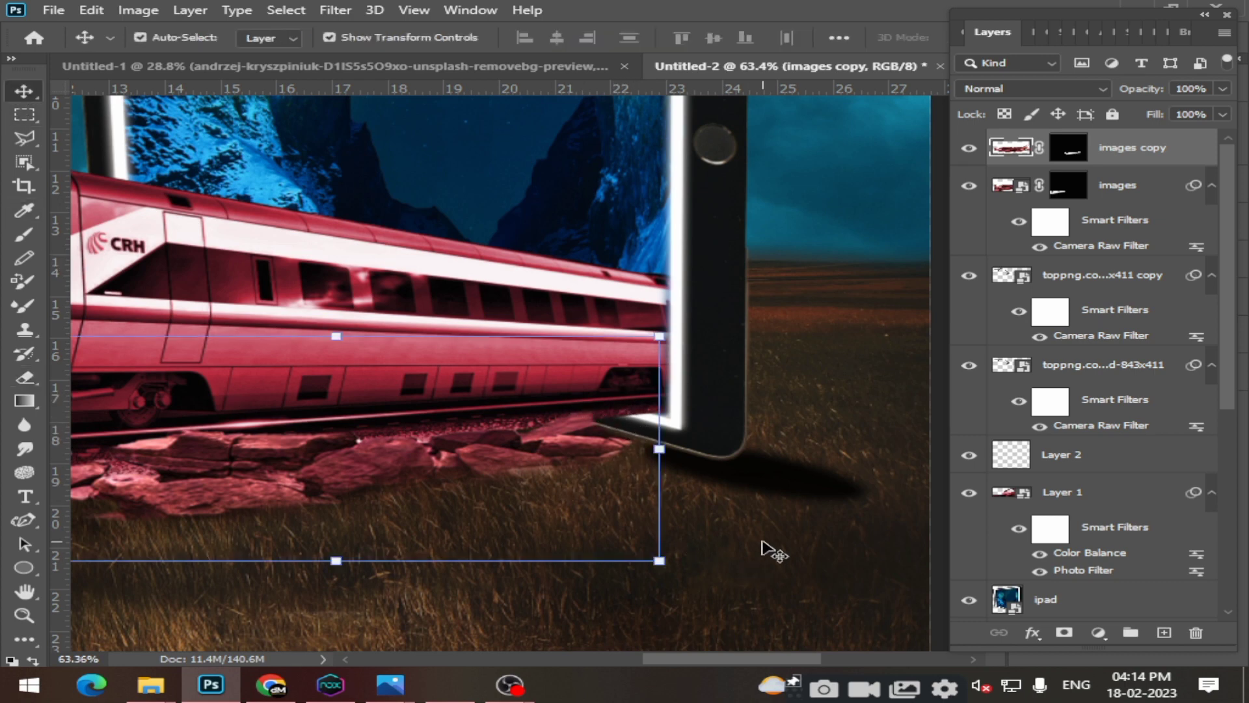
click(742, 480)
Move the shadow up-left and slant it into a parallelogram toward the tablet.
drag(744, 475, 703, 464)
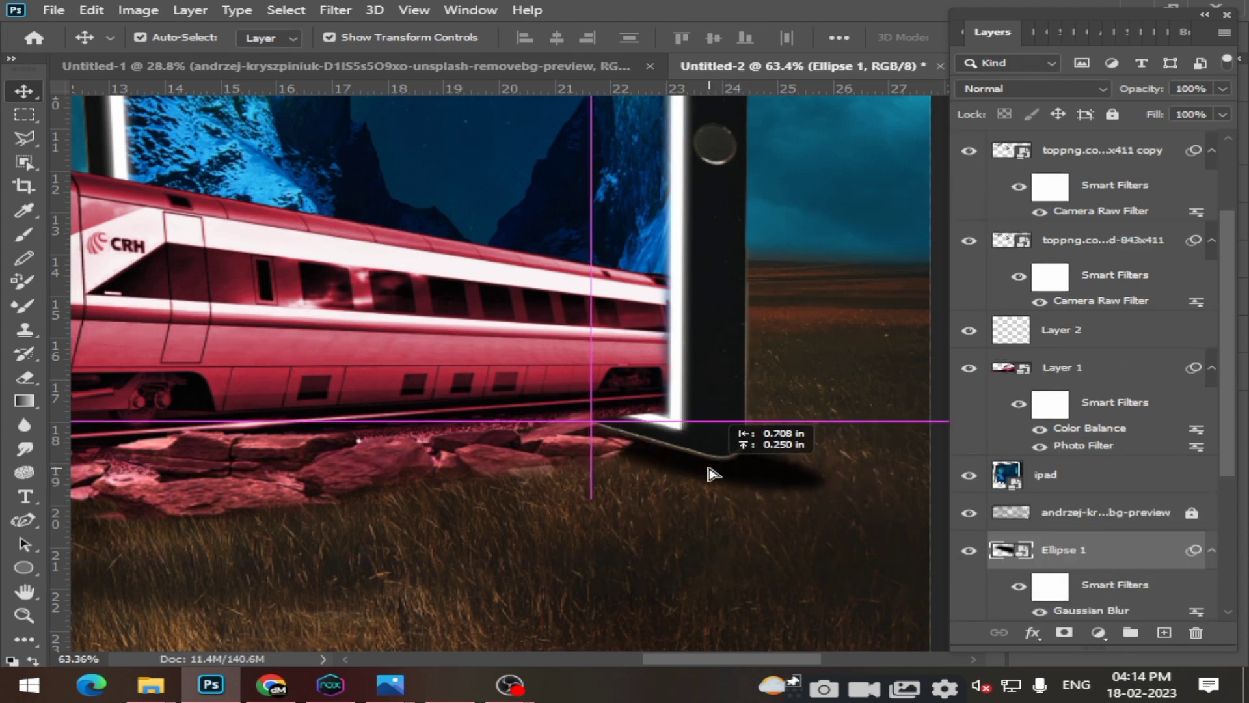
drag(836, 500, 864, 499)
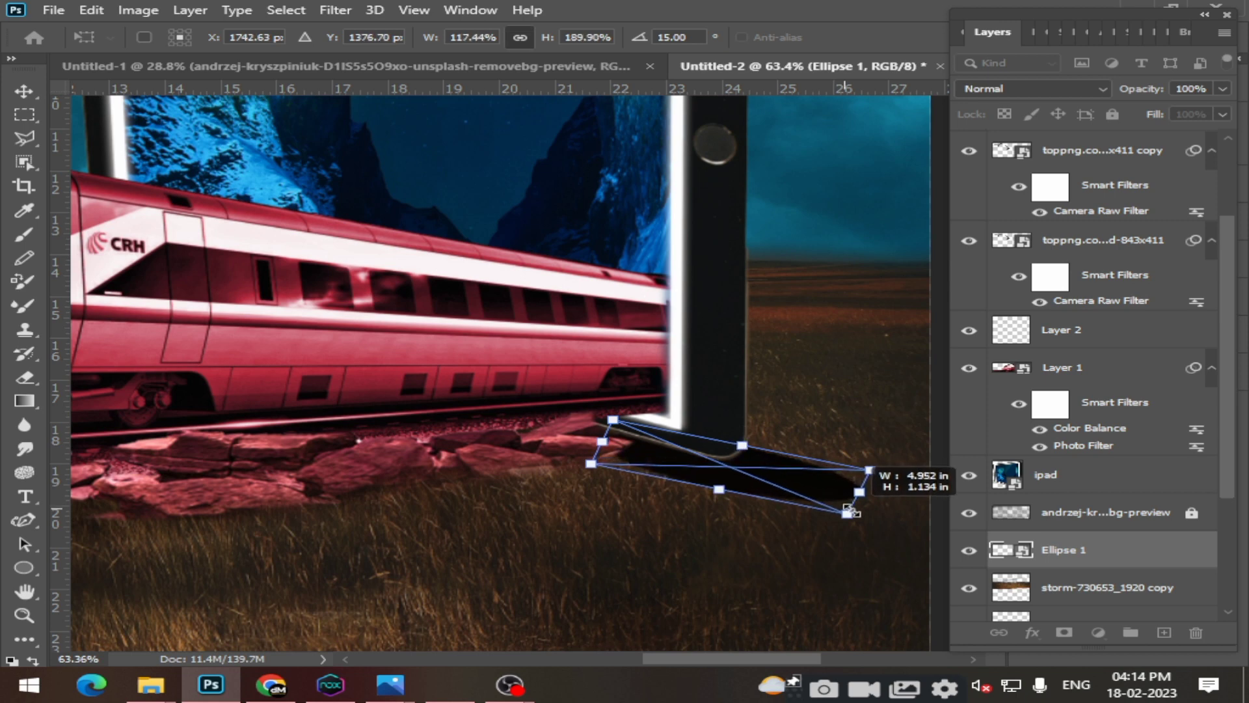
drag(721, 492, 731, 485)
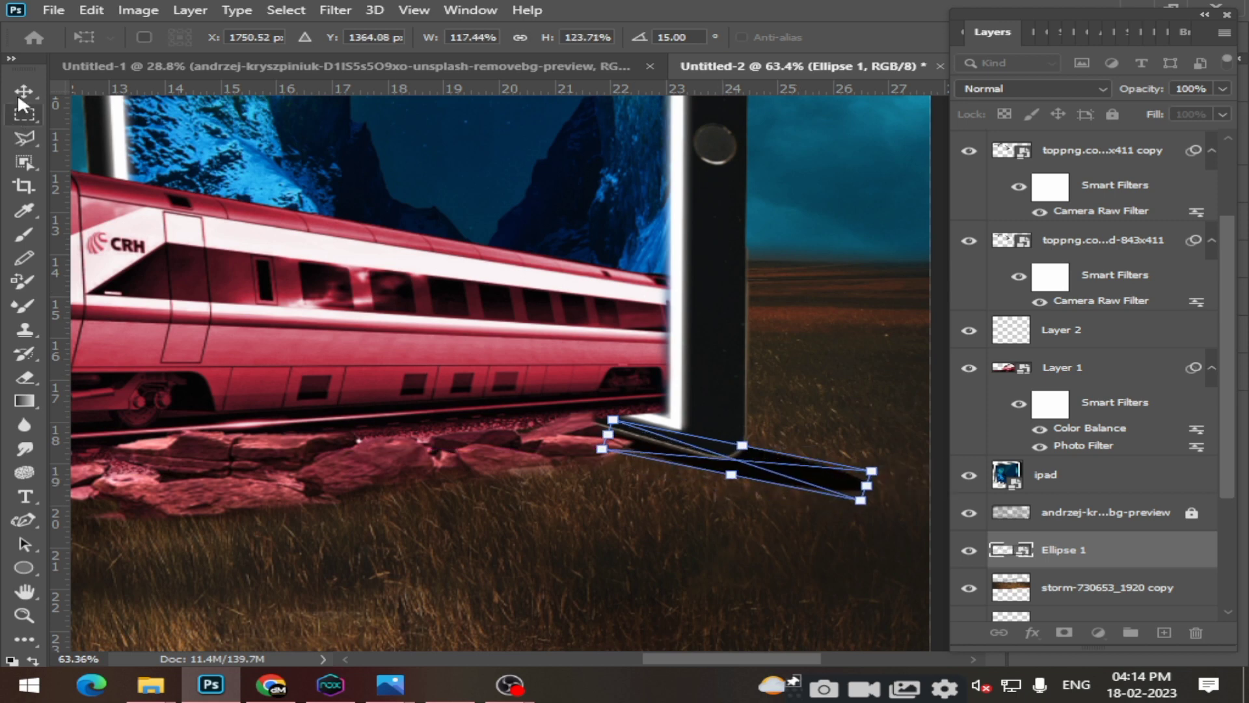
key(Return)
click(648, 429)
click(755, 480)
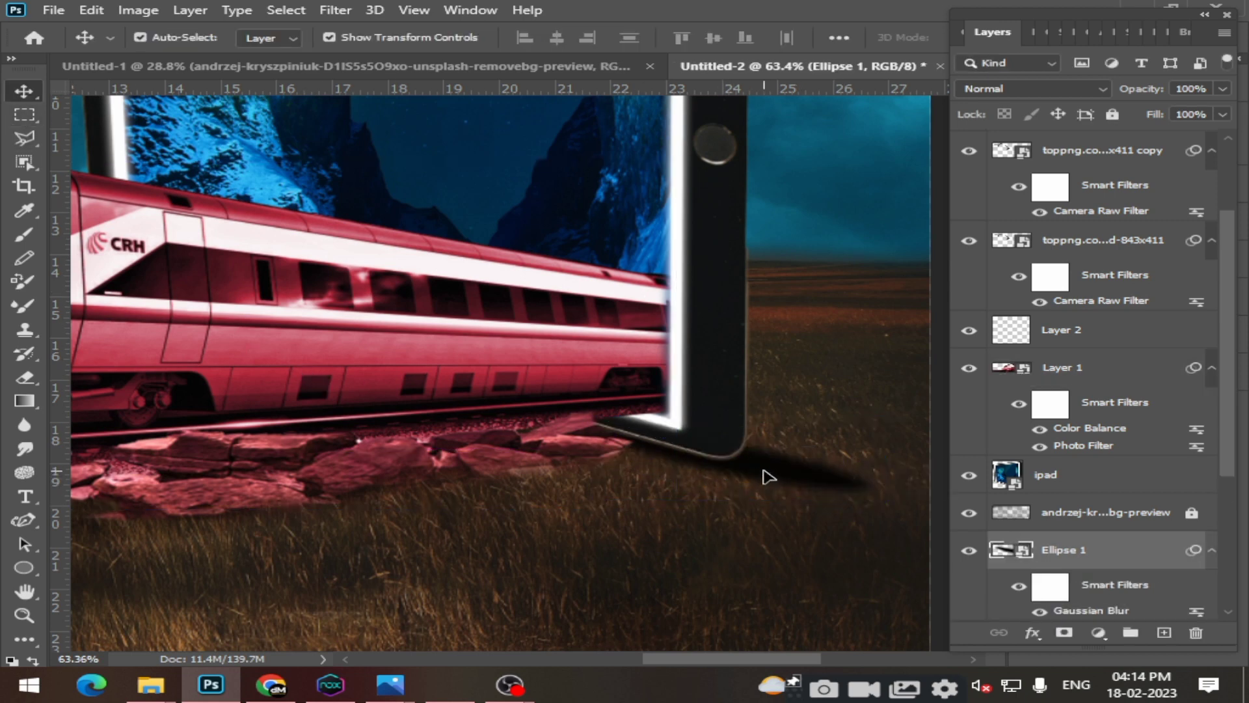
scroll(624, 535, down, 2)
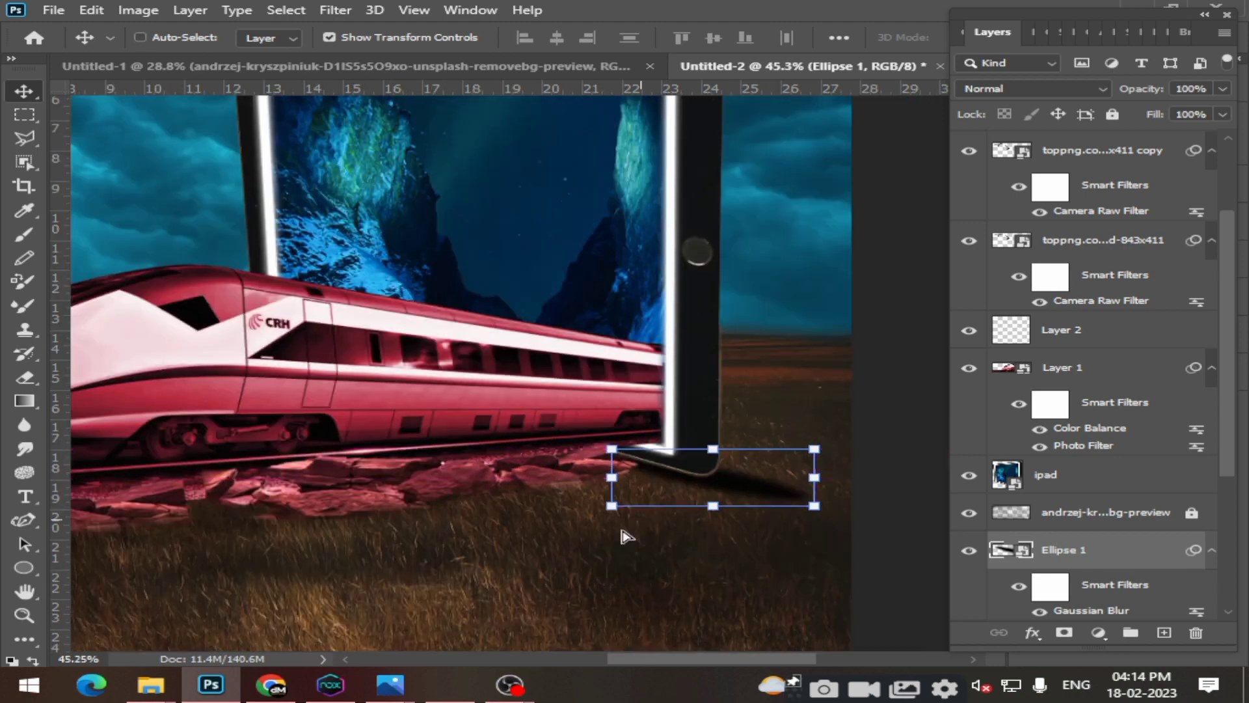
scroll(621, 535, down, 2)
Fit the whole composition in view, then skew, rotate and widen the shadow along the iPad base.
click(100, 265)
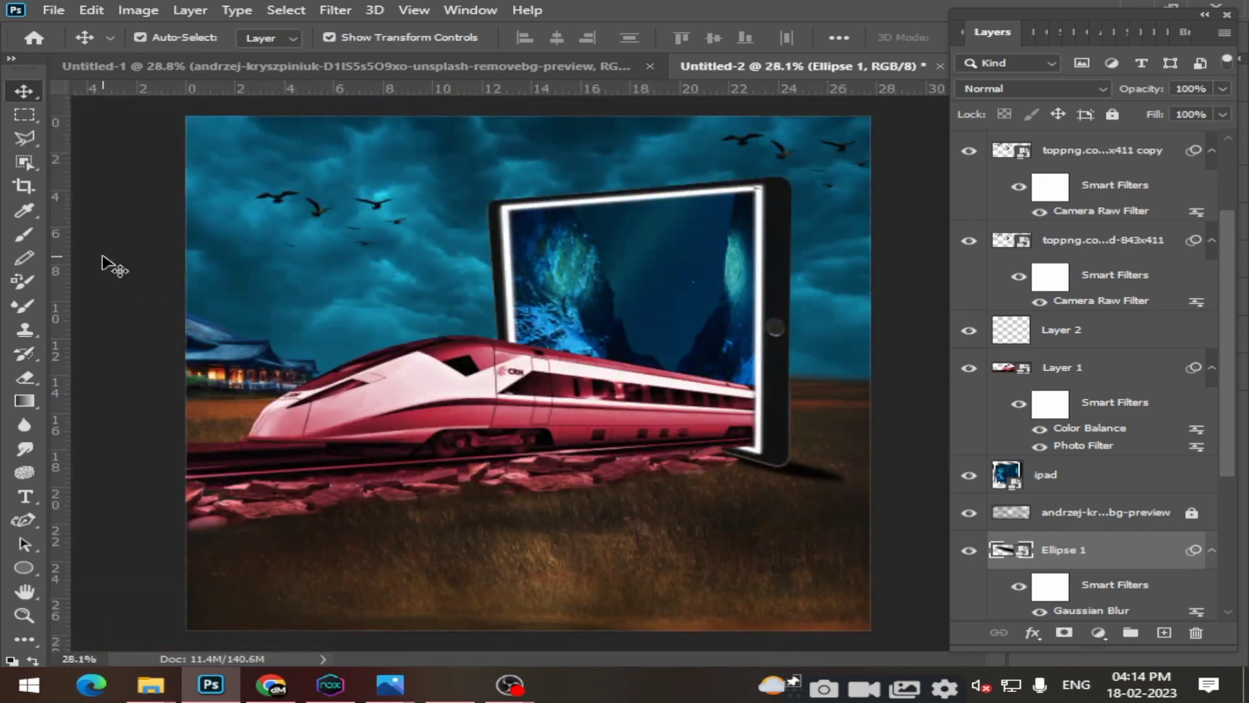
click(808, 488)
scroll(830, 479, up, 2)
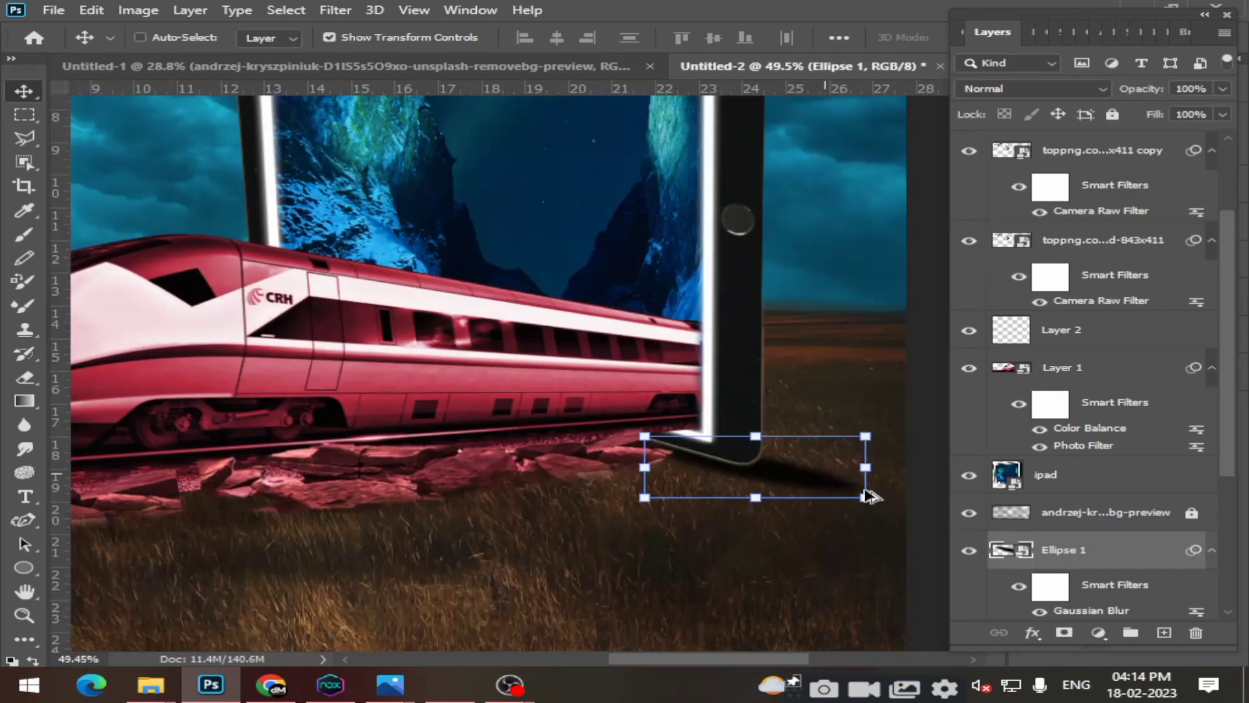
scroll(869, 498, left, 2)
drag(944, 467, 910, 458)
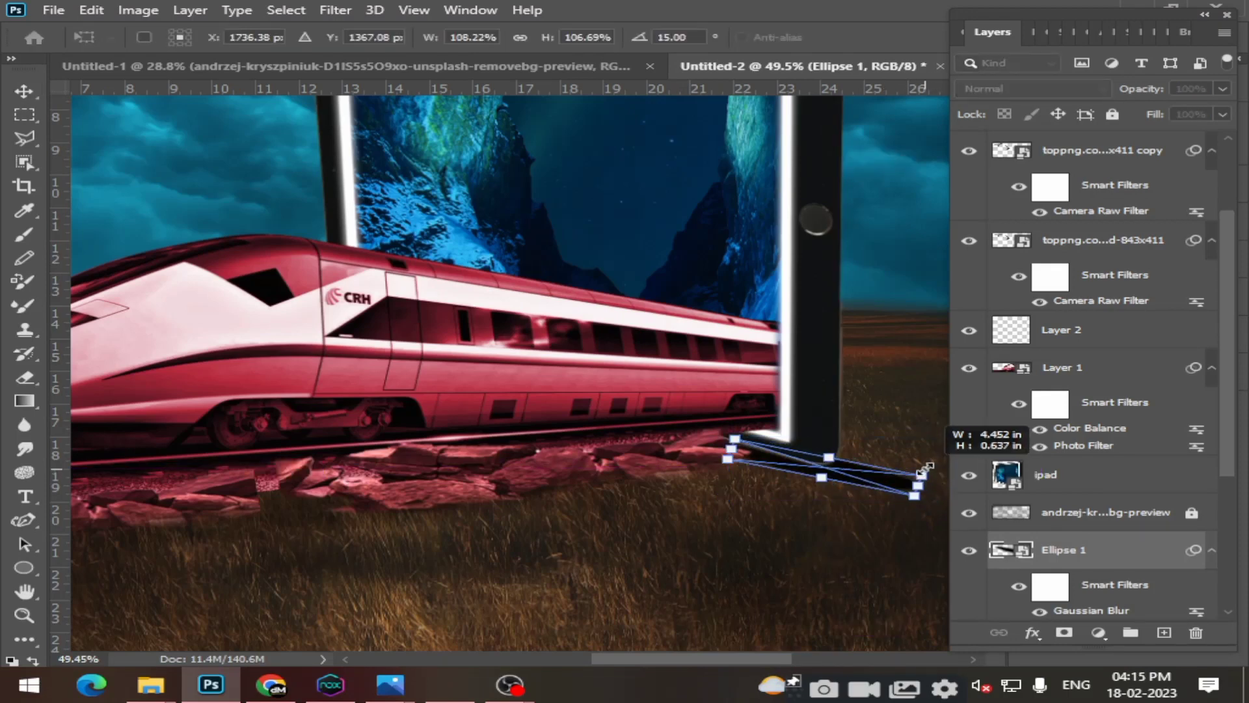
drag(784, 449, 787, 458)
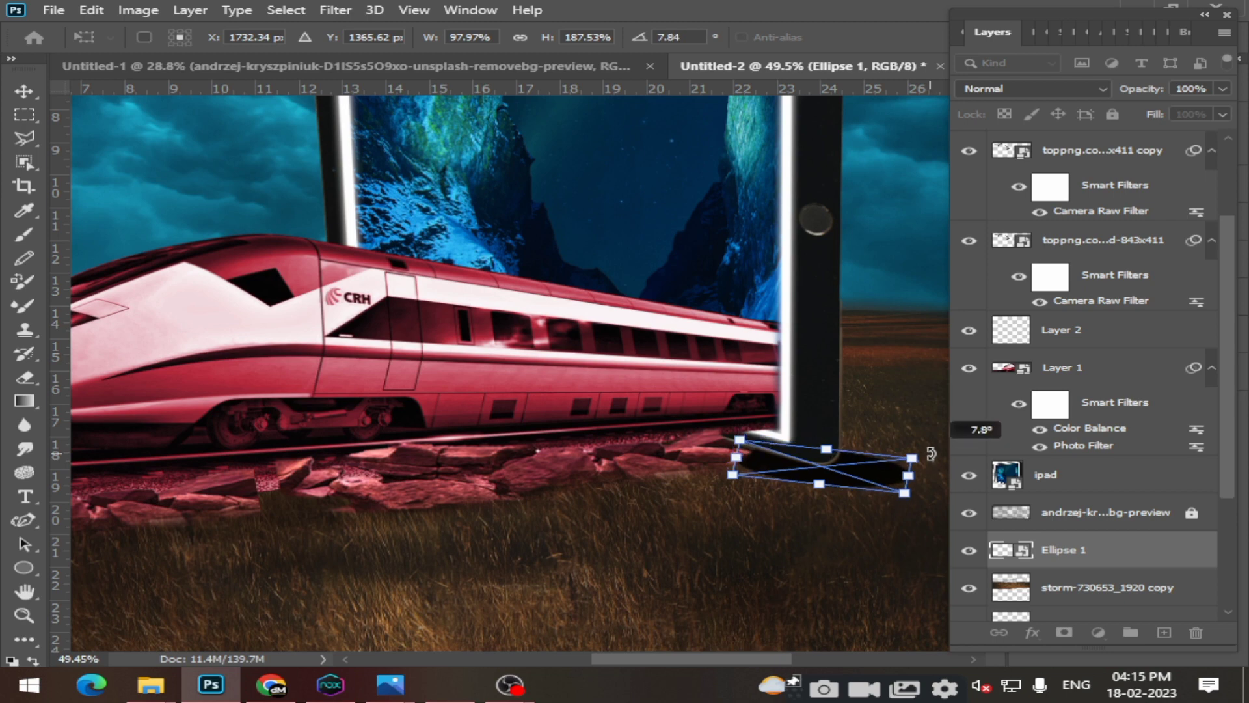
drag(934, 463, 932, 462)
Flatten the shadow, rotate it to about 14°, commit, and reselect 'images copy'.
drag(837, 451, 828, 478)
drag(735, 460, 731, 457)
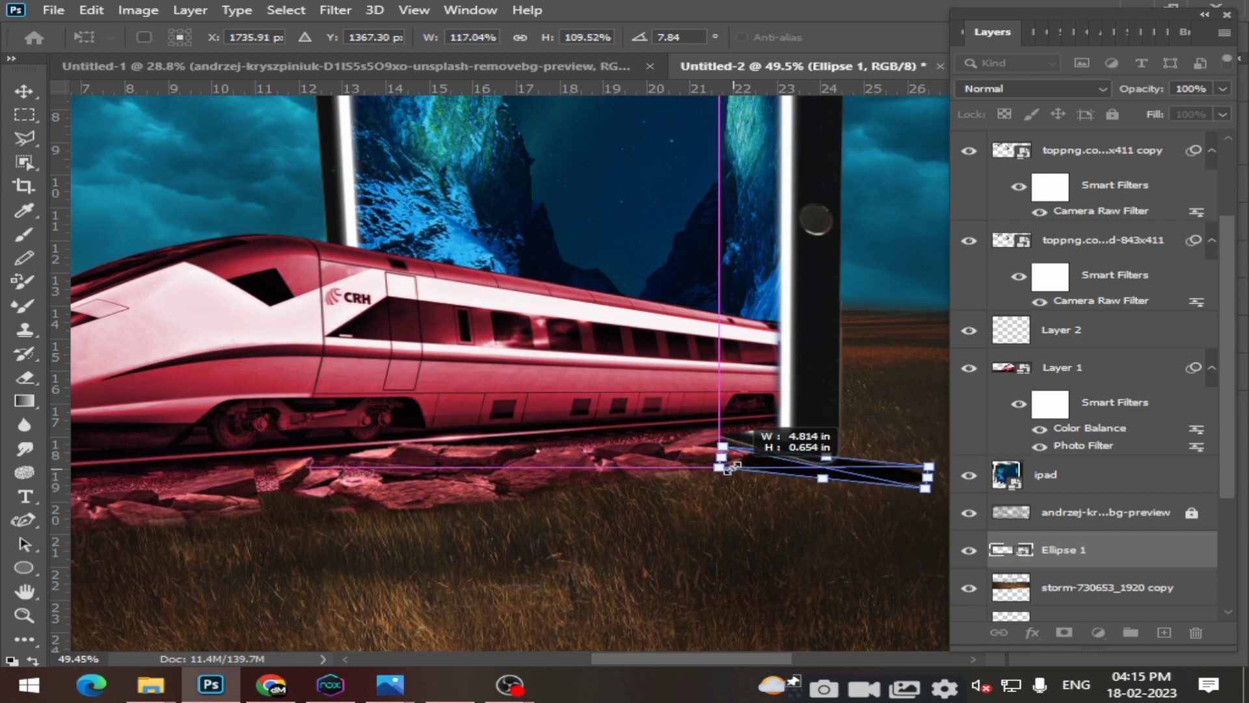
drag(941, 457, 939, 469)
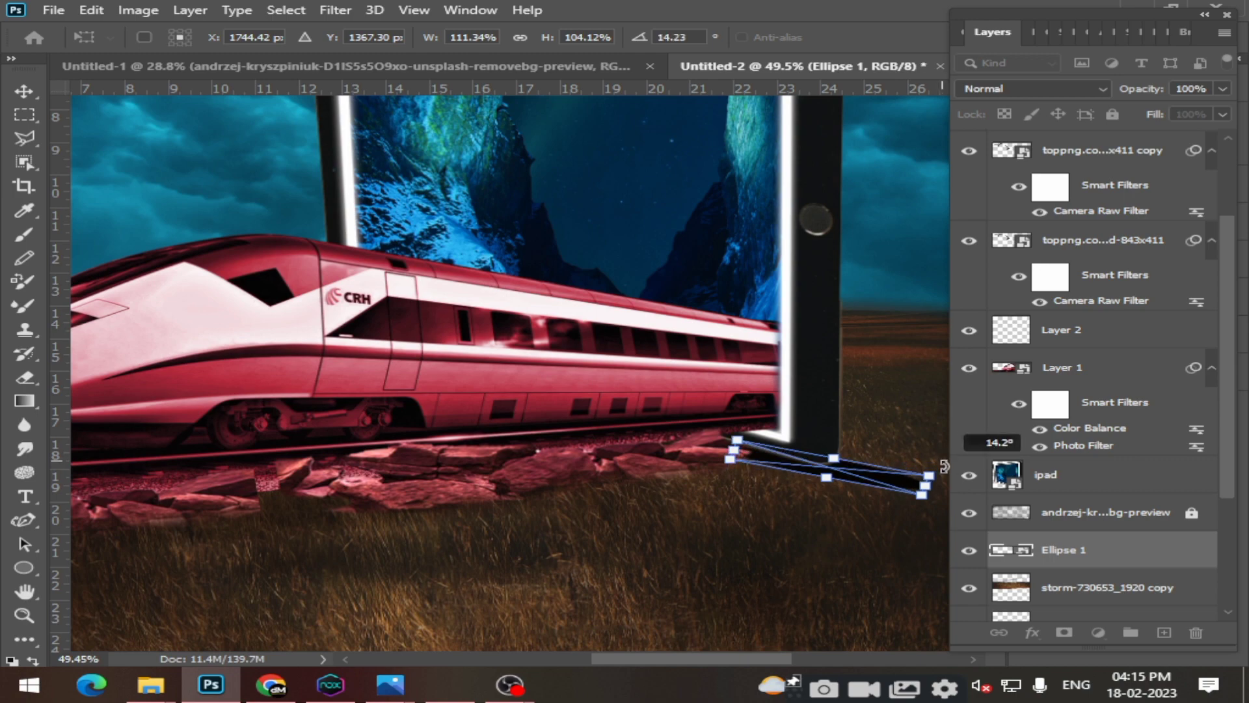
click(13, 87)
click(361, 482)
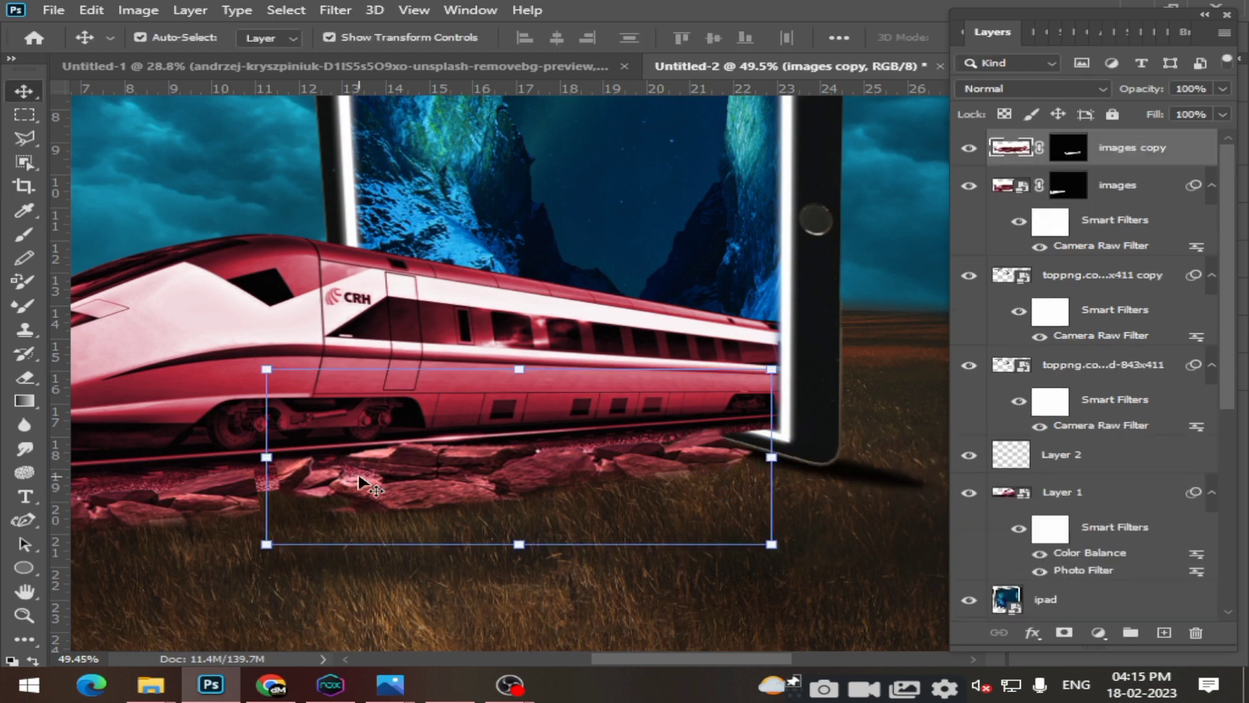
key(ctrl)
Fit the composition on screen and paint over the yellow glow in the upper sky.
key(ctrl+0)
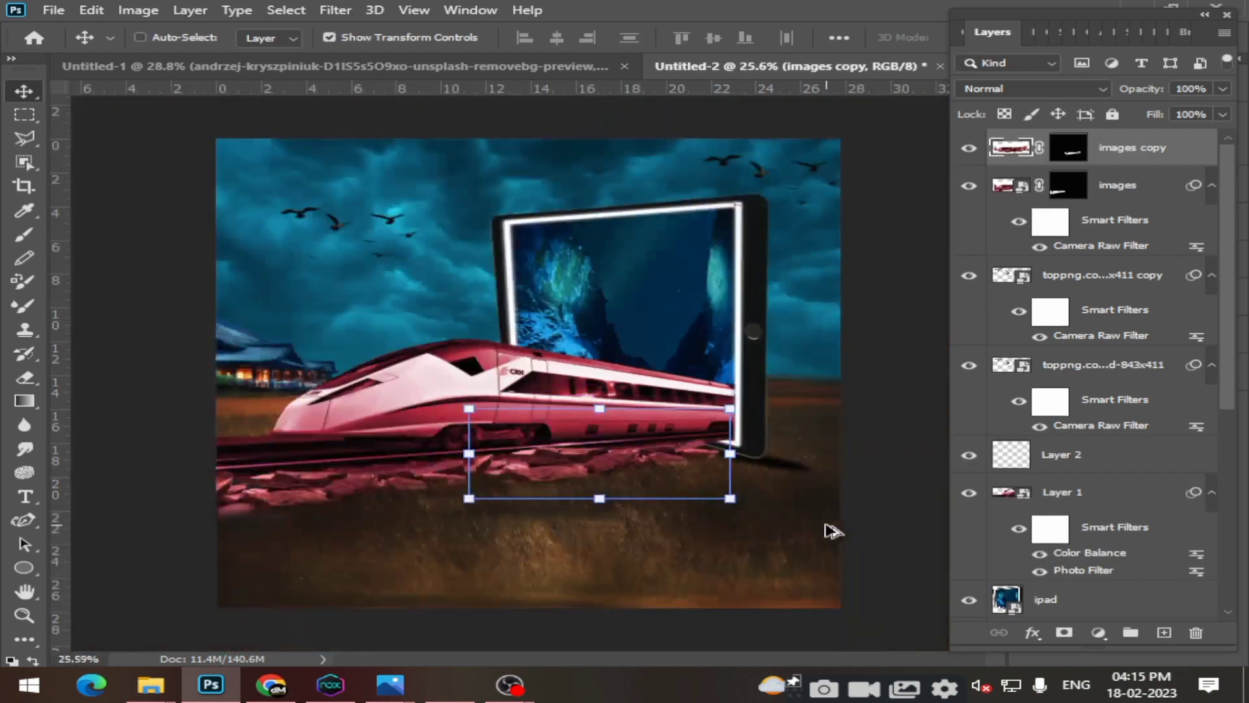
click(888, 425)
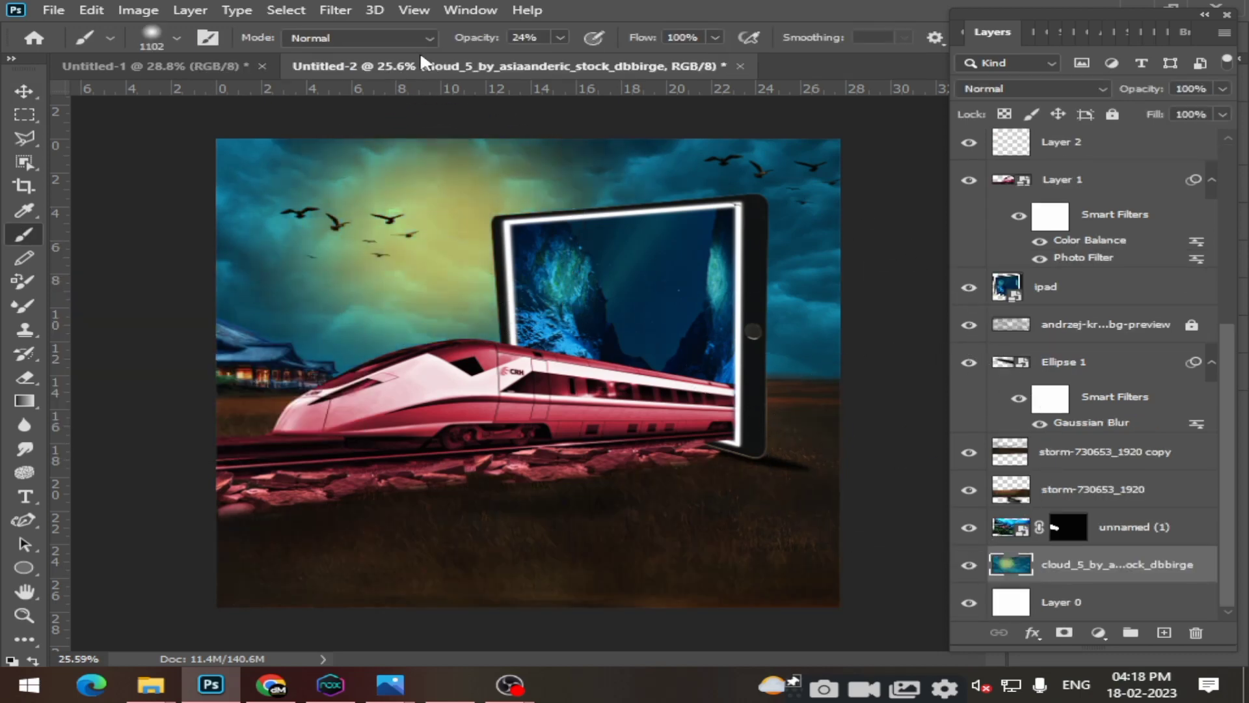
click(449, 196)
drag(449, 195, 429, 195)
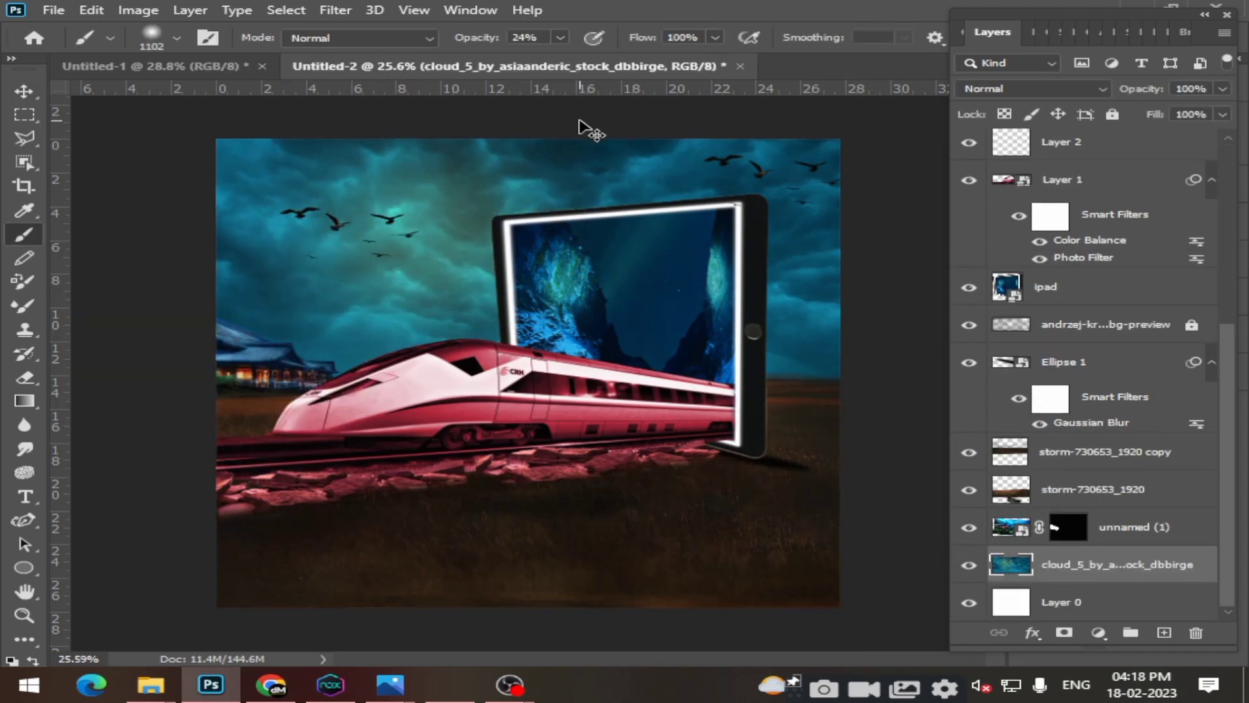
Try an 1811 px brush stroke around the tablet, then undo it.
click(176, 37)
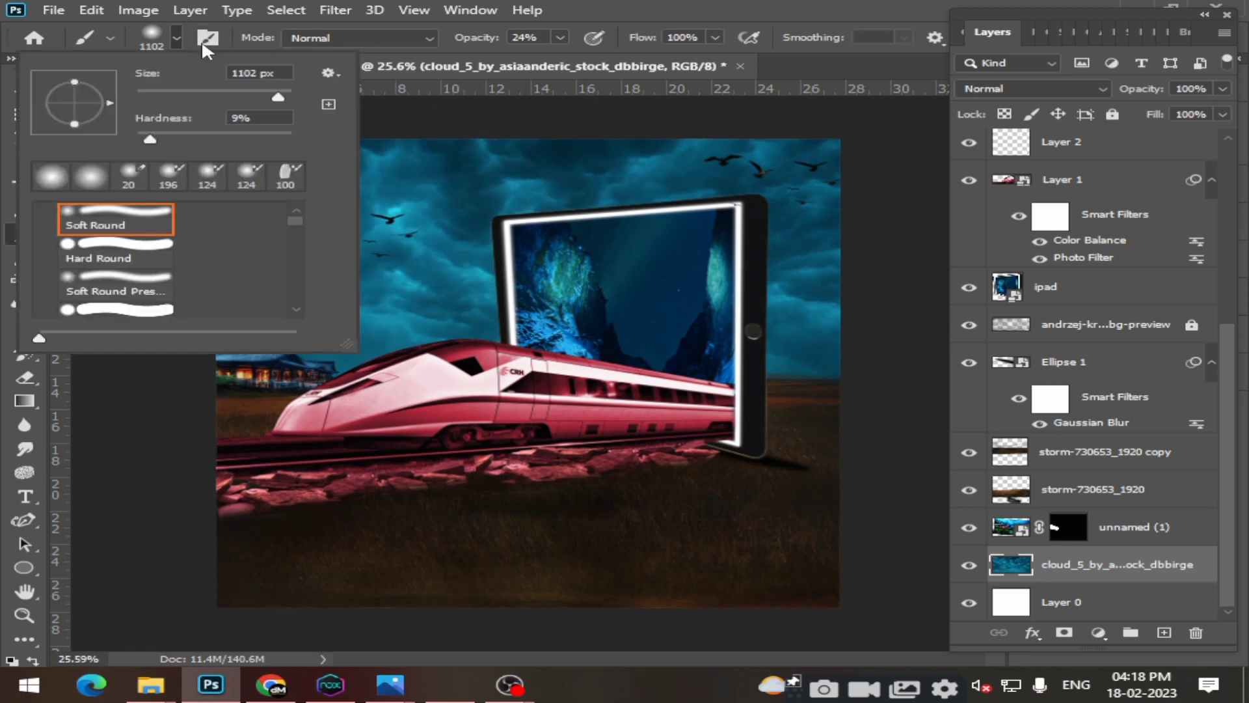
drag(278, 97, 312, 99)
click(486, 241)
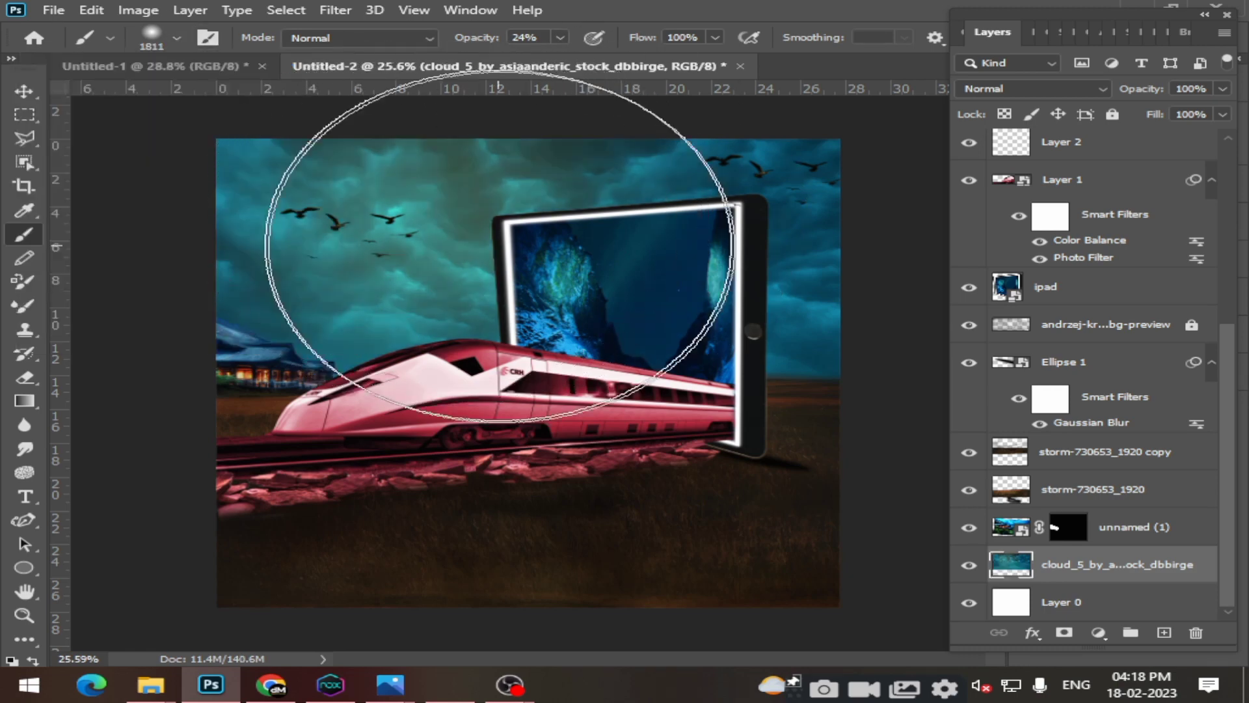
click(487, 241)
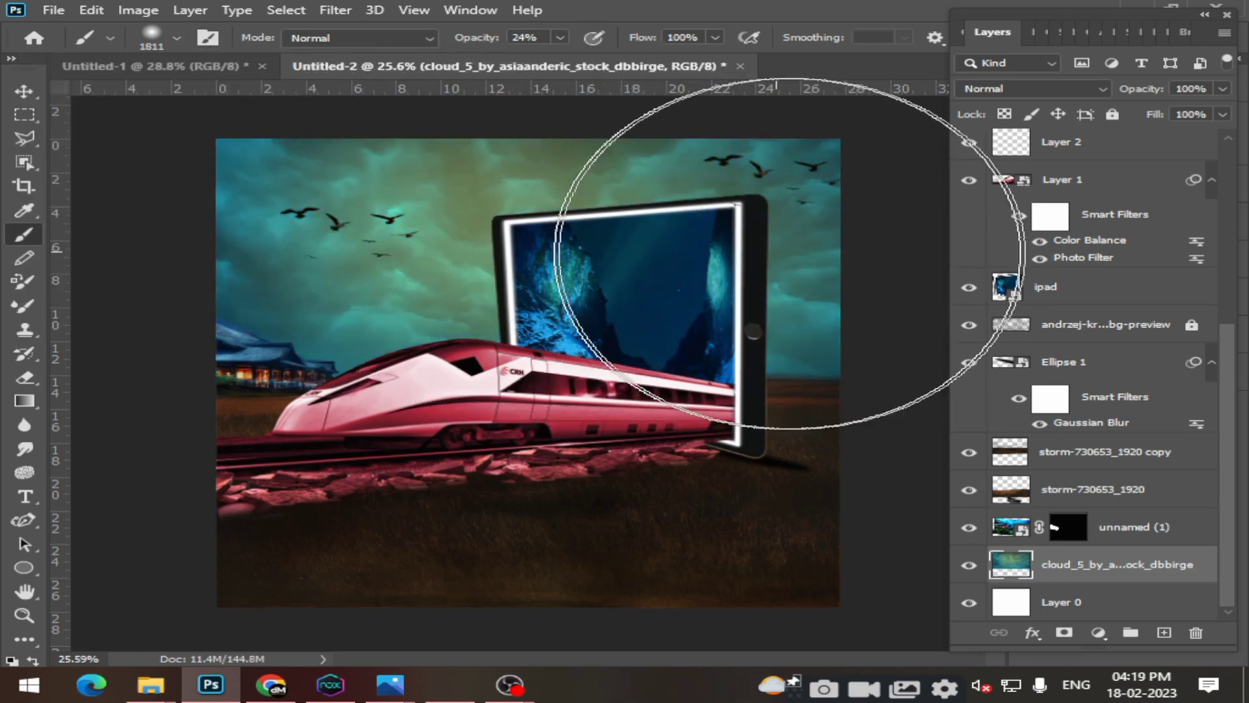
key(ctrl+z)
key(ctrl+z)
key(ctrl+z)
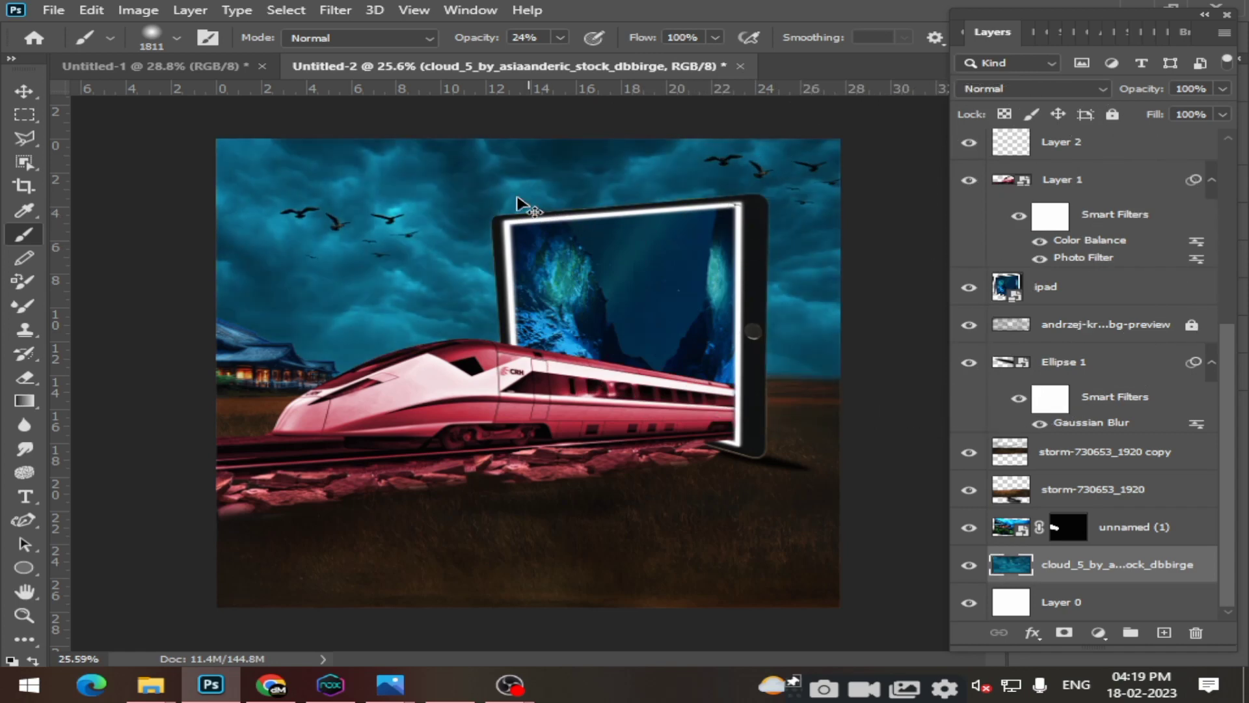
Set the soft brush to 417 px with 64% opacity.
click(177, 37)
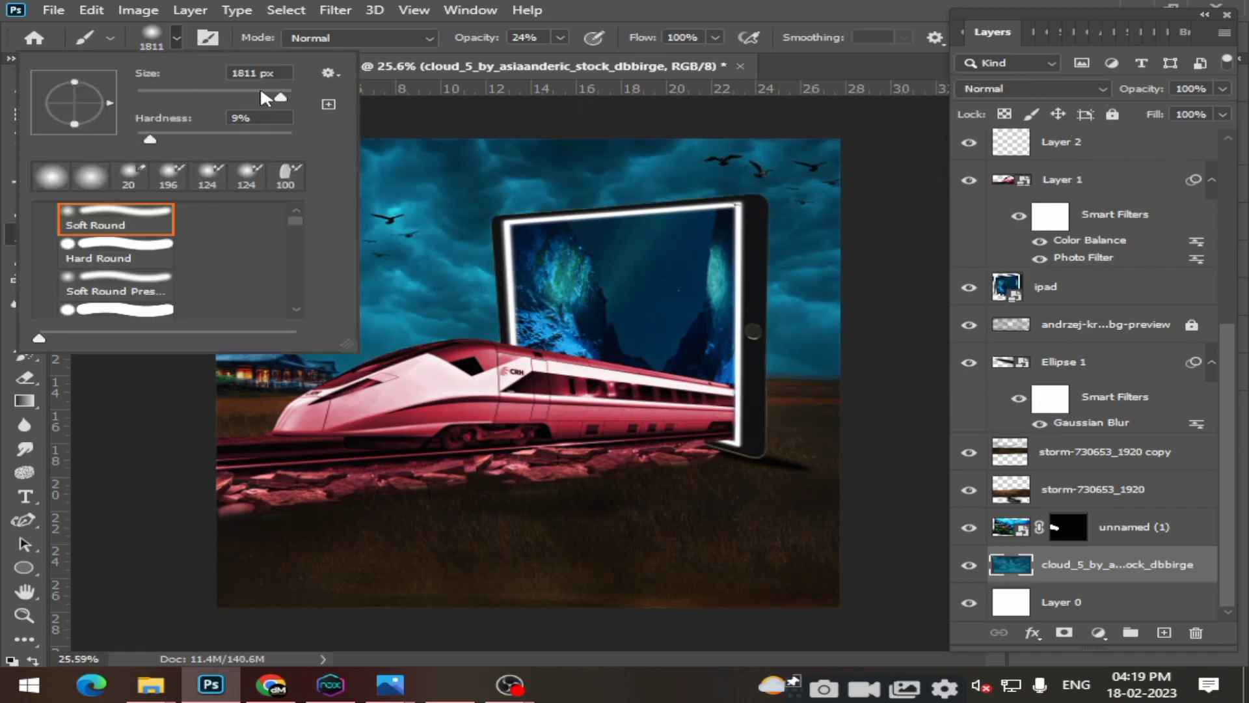
drag(261, 92, 279, 96)
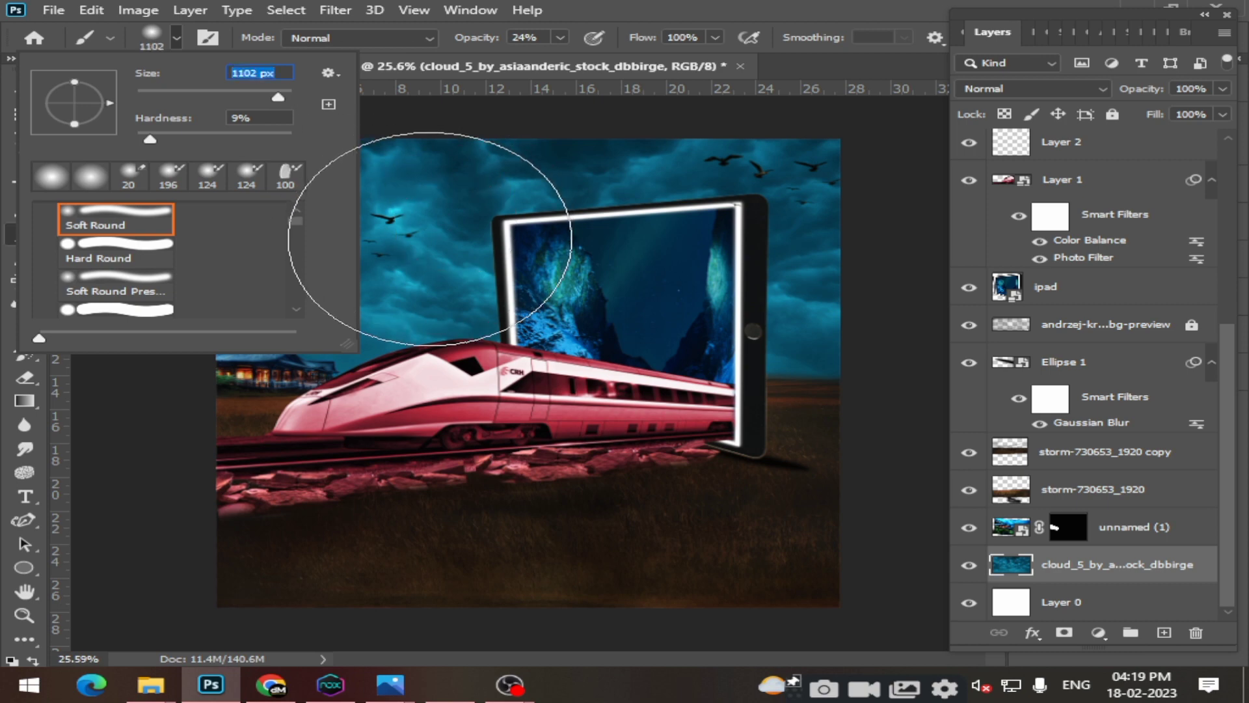
click(561, 36)
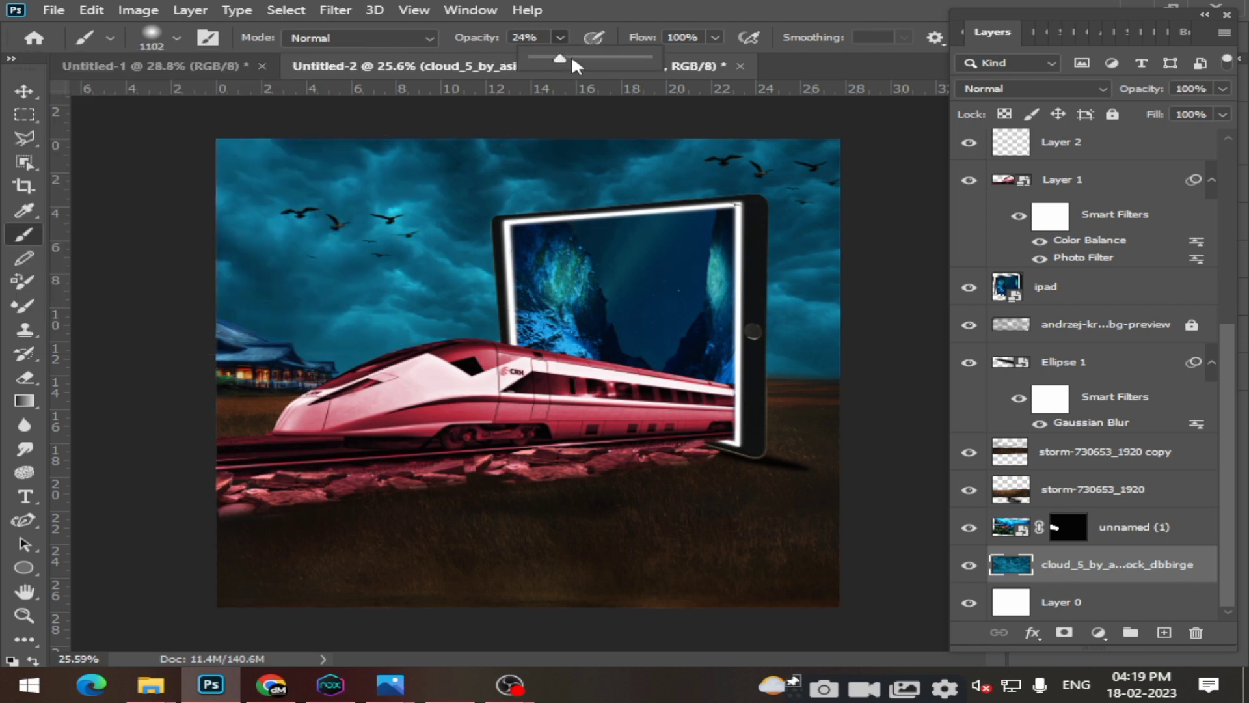
drag(572, 55, 605, 59)
Paint a soft yellow glow across the sky, undoing the upper-right and faint upper-left strokes.
drag(468, 188, 677, 202)
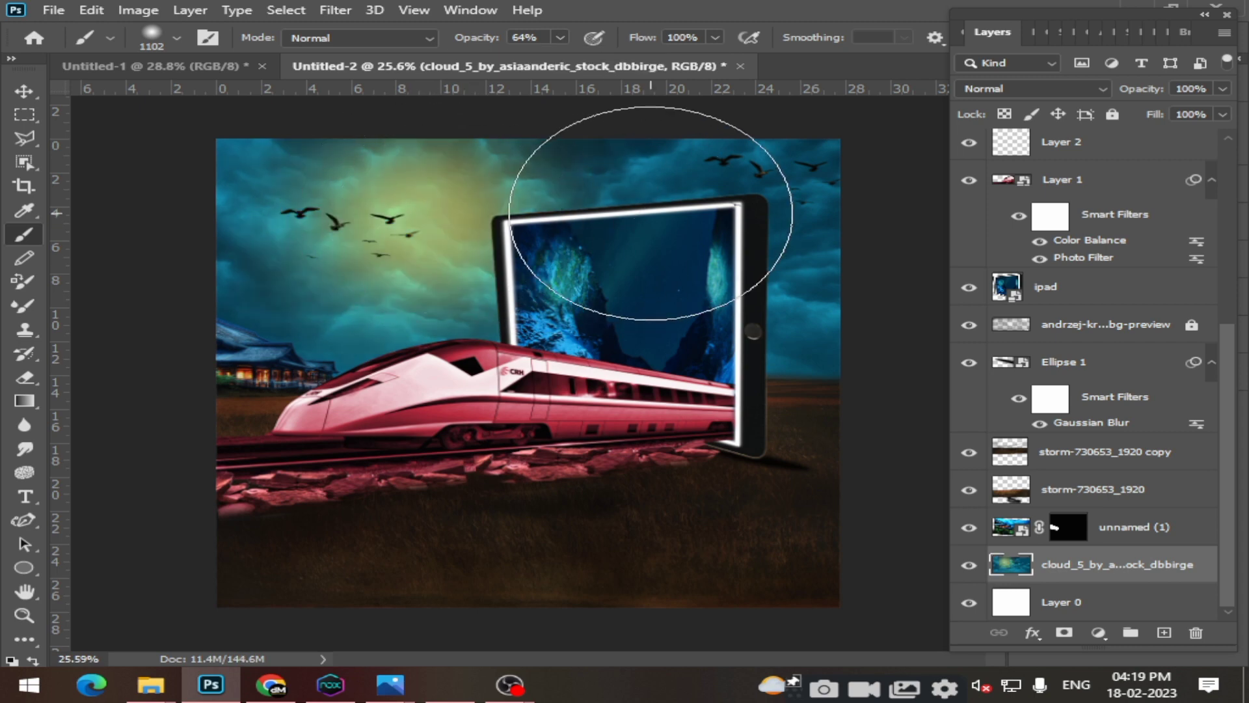
click(488, 236)
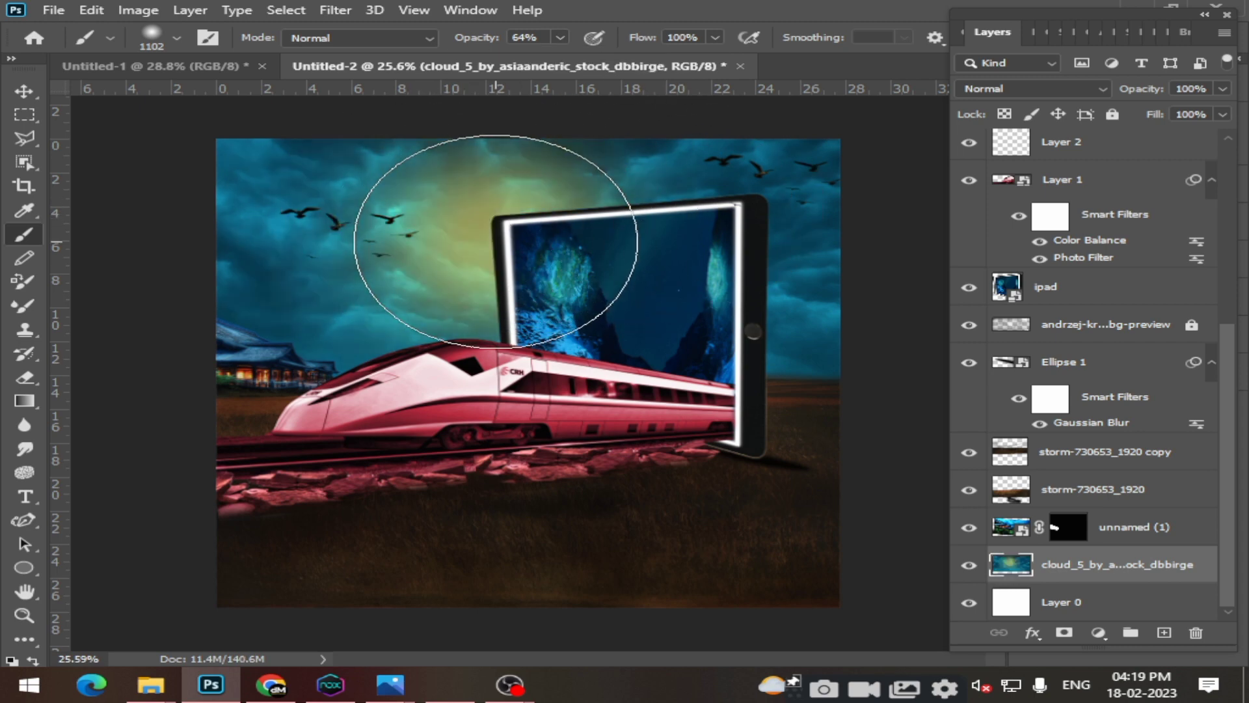
click(448, 224)
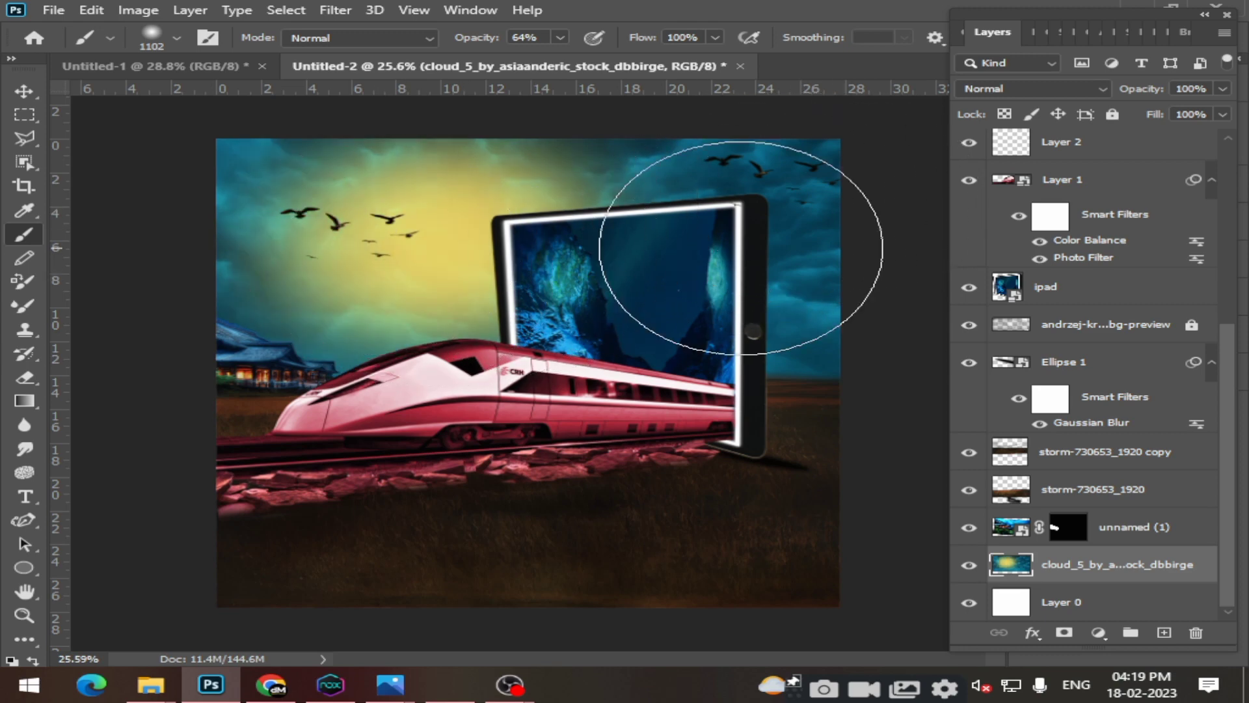
click(397, 183)
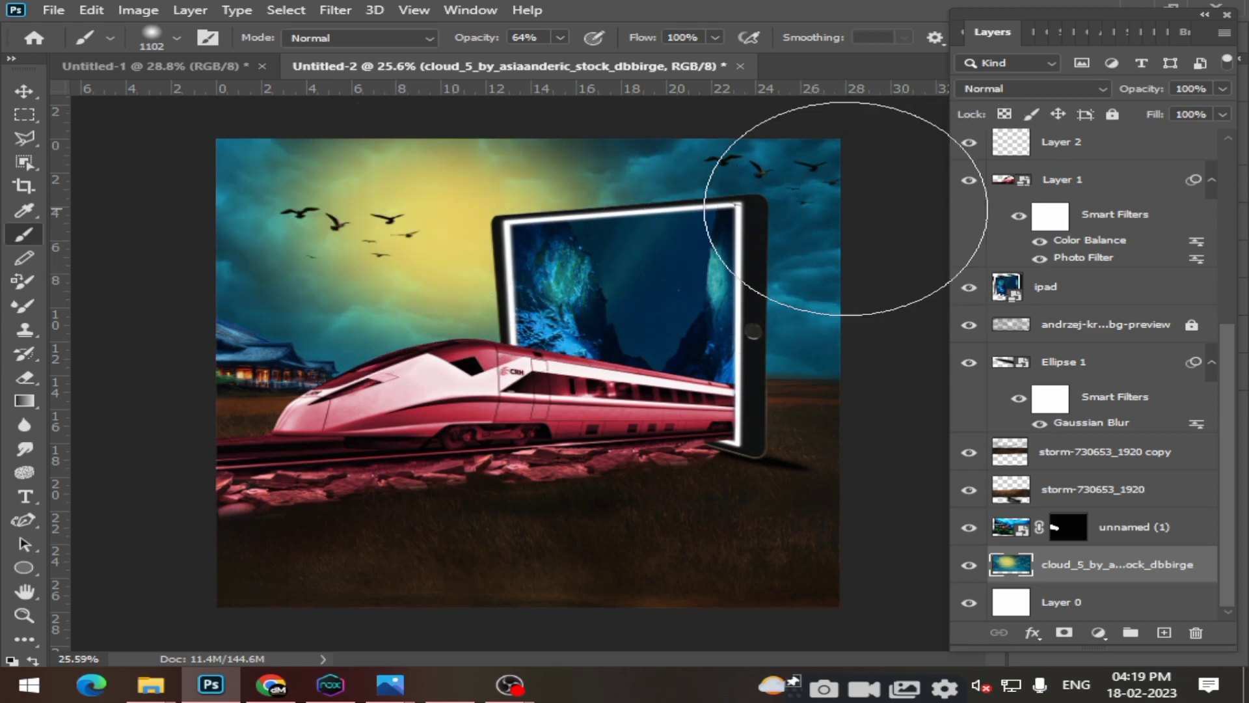
click(803, 189)
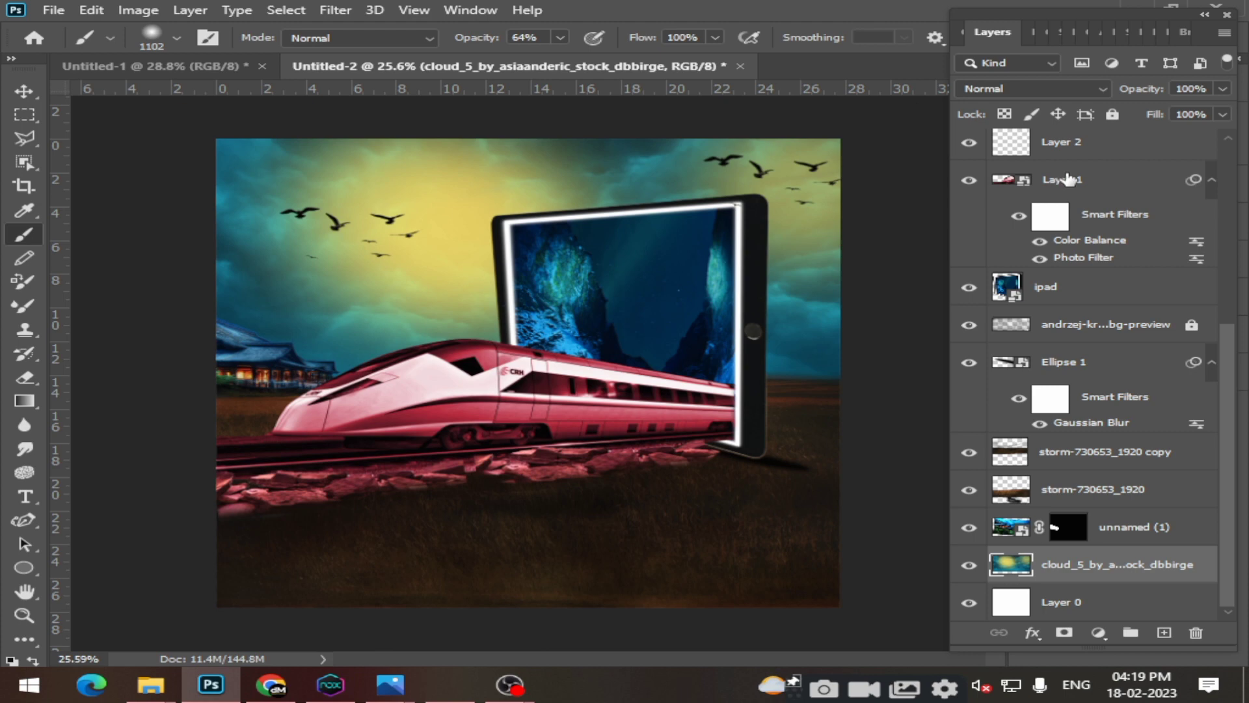
key(ctrl+z)
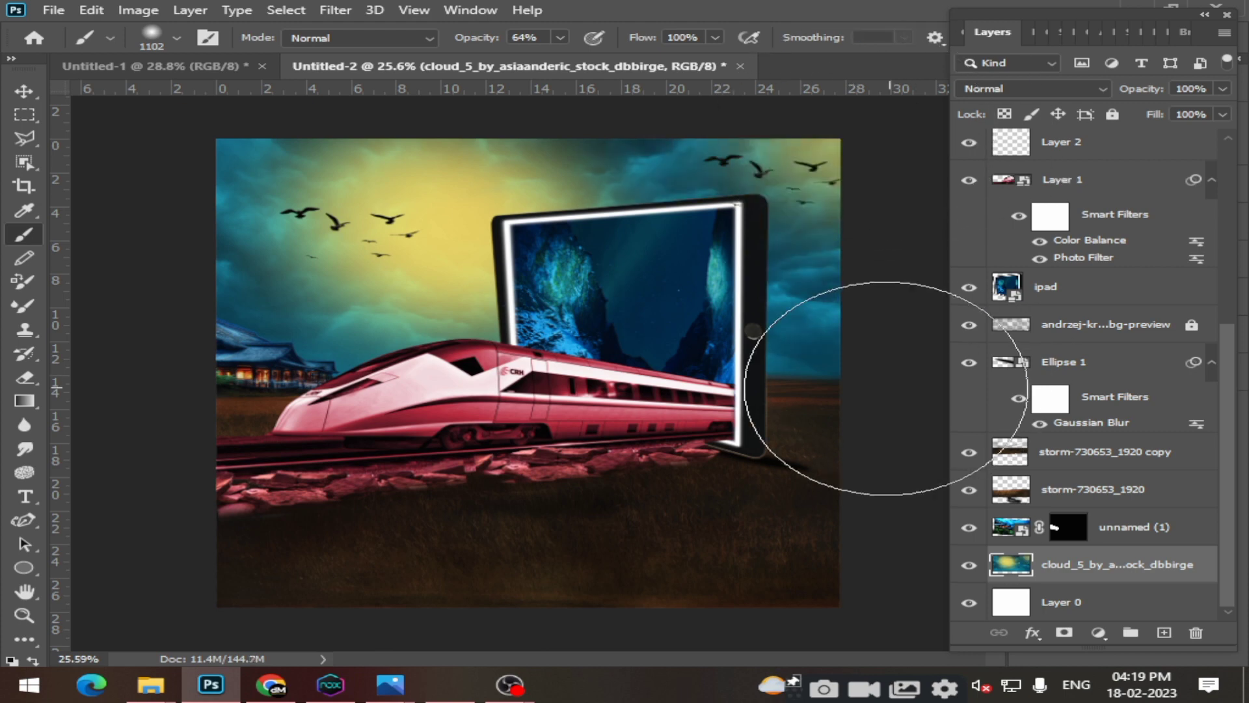
click(214, 312)
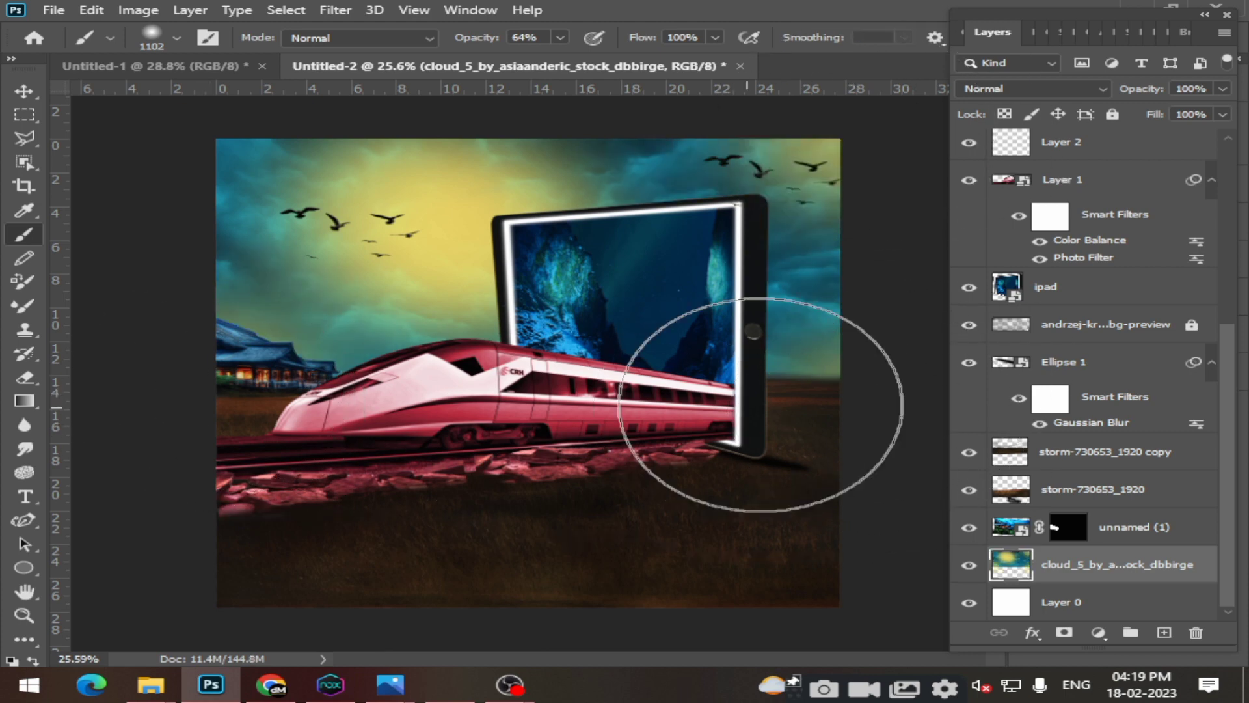
key(ctrl+z)
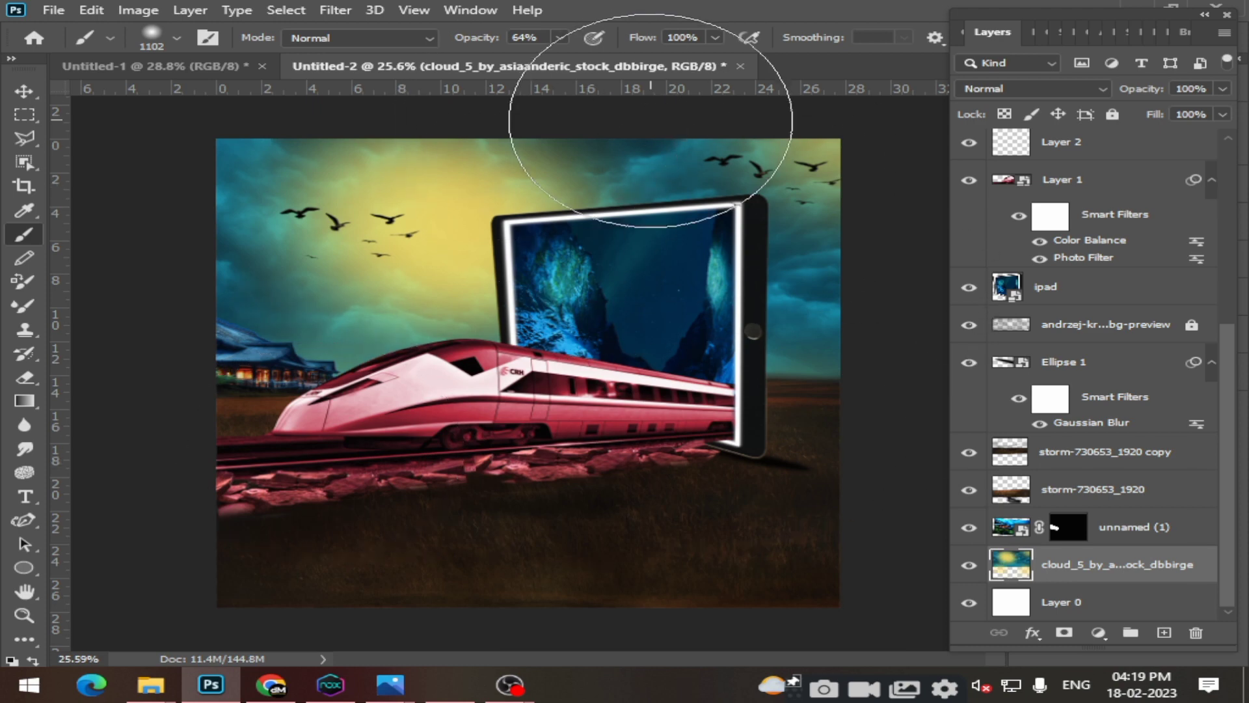
key(z)
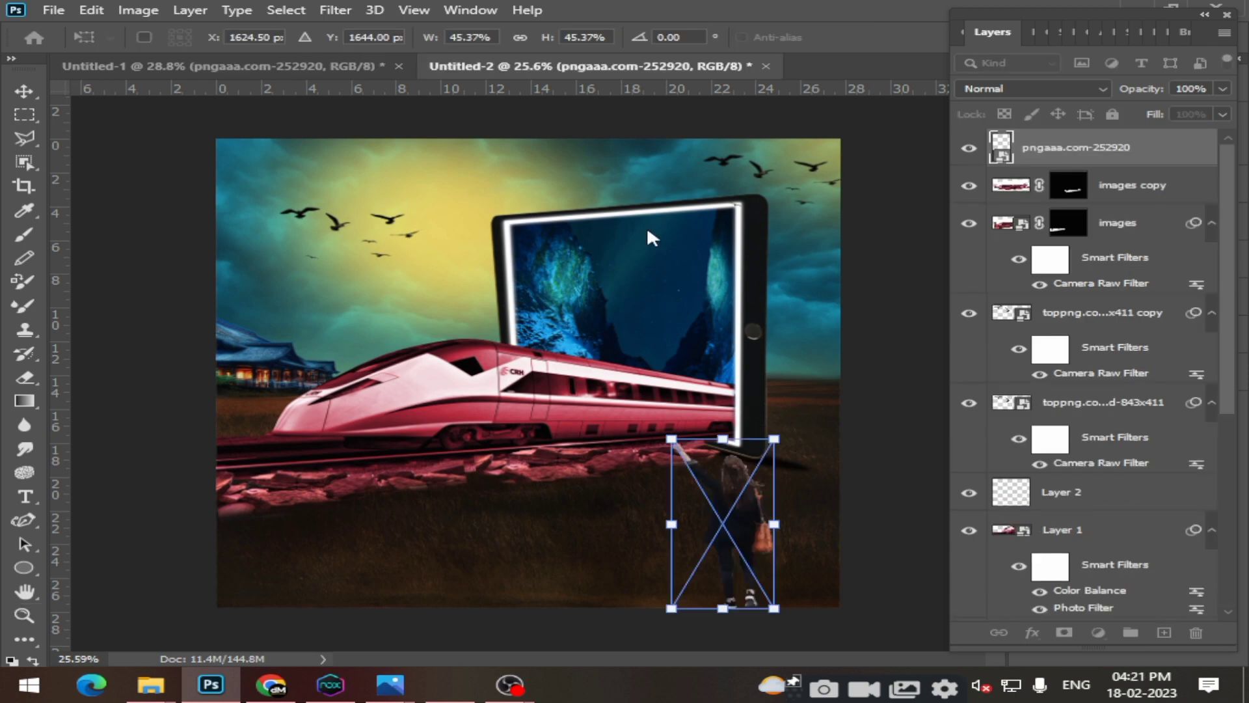
Commit the woman's resize and cool her colour temperature with a Camera Raw filter.
click(335, 10)
click(911, 245)
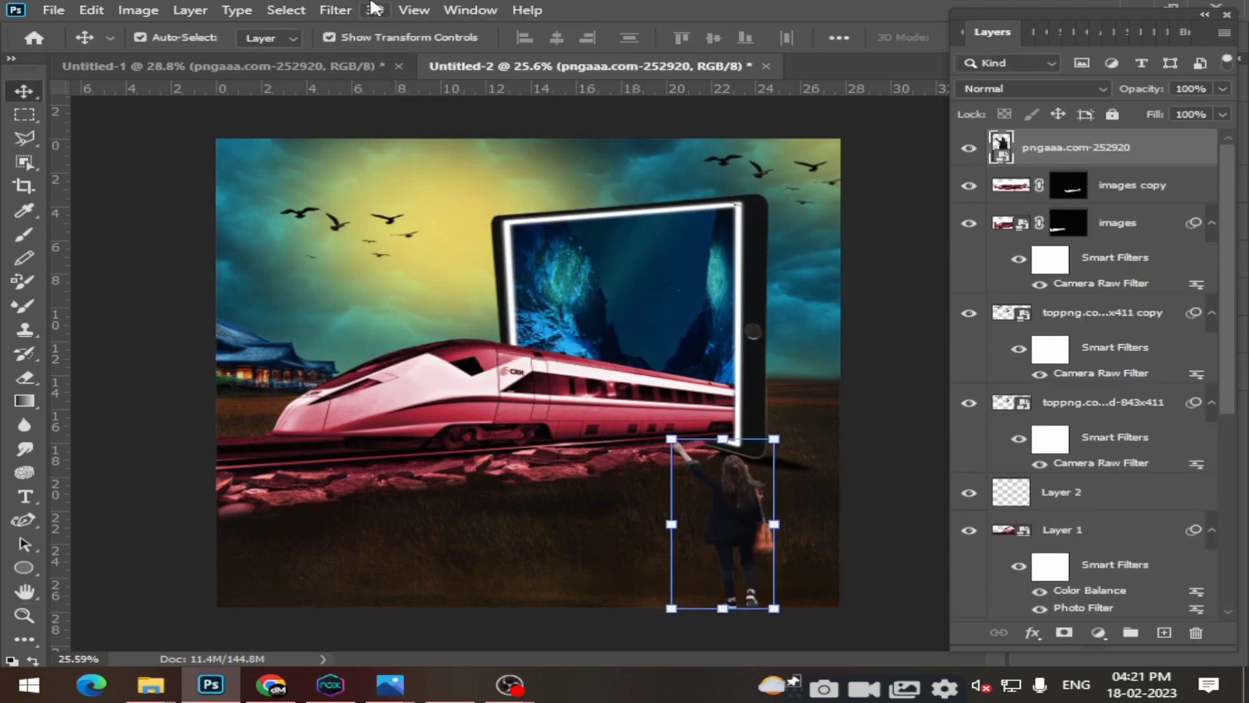
click(337, 10)
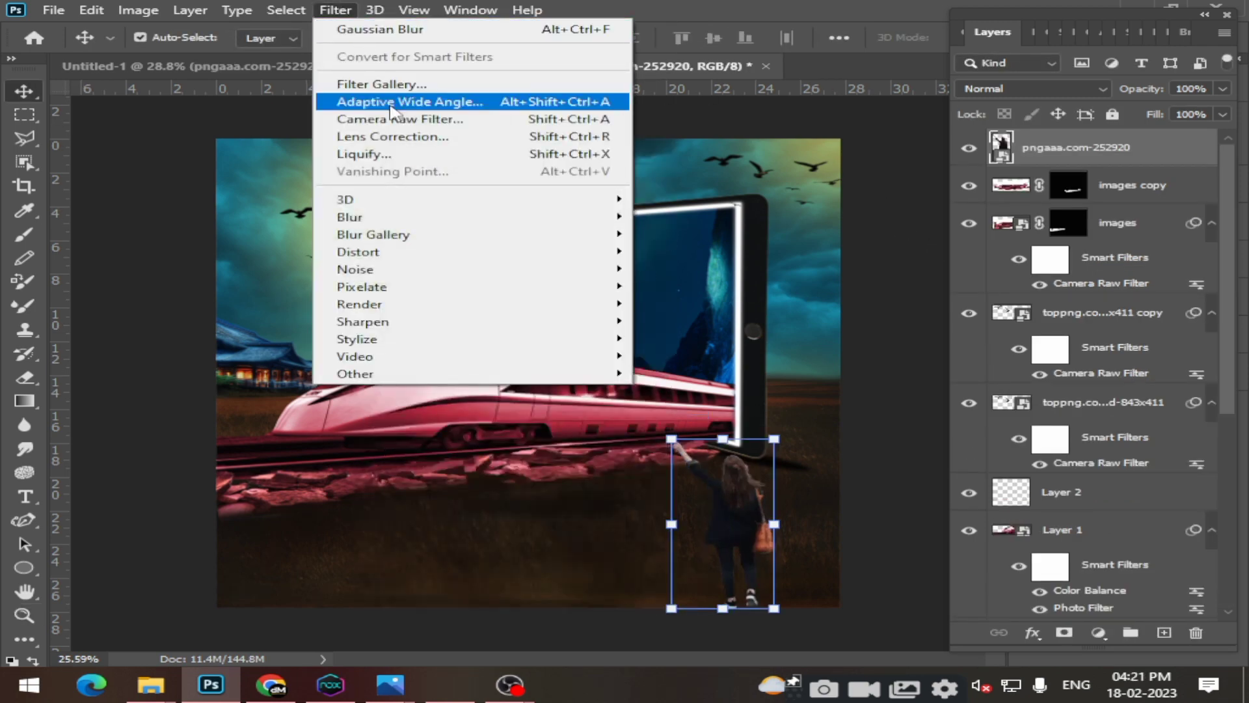
click(418, 120)
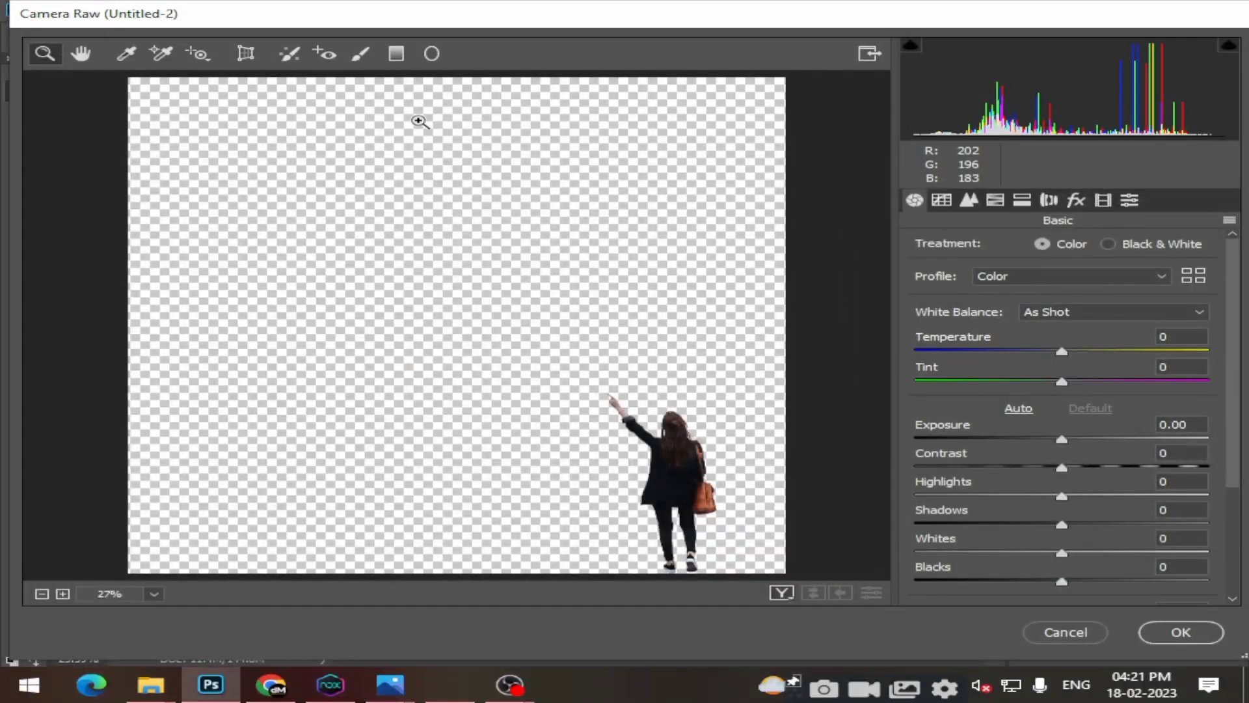
drag(1064, 358, 1009, 349)
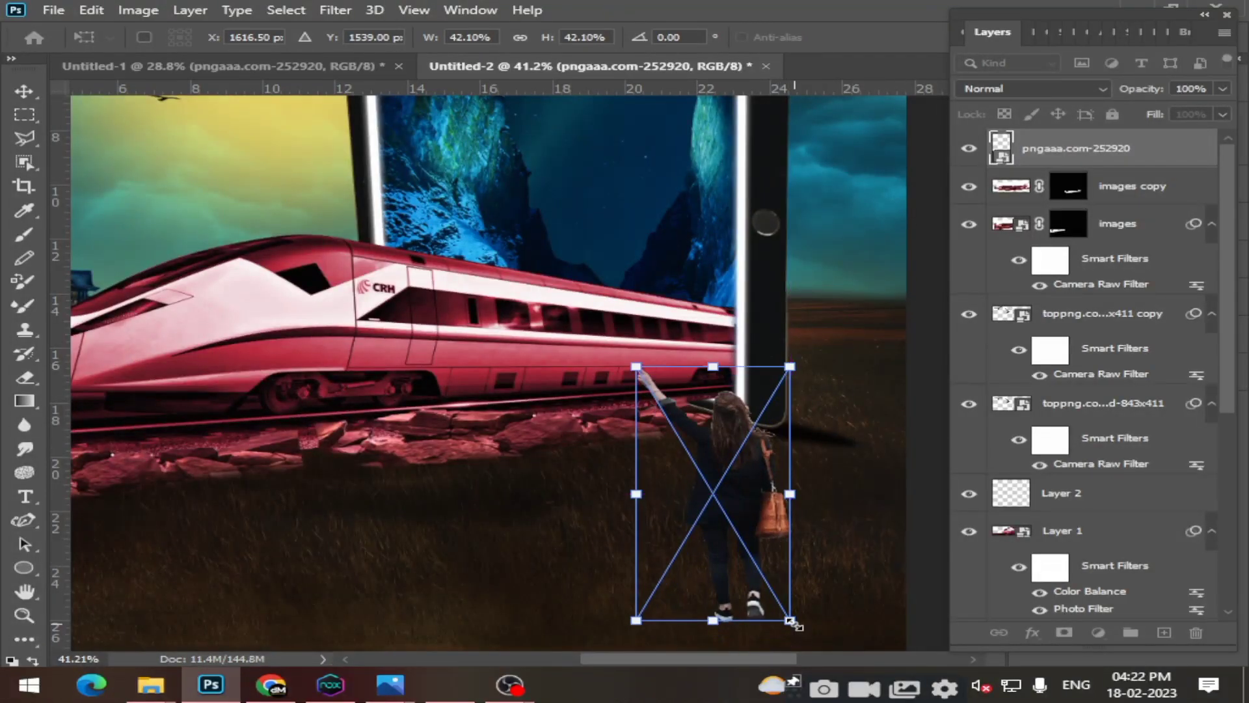
Scale the woman to about 44% and nudge her down and right beside the train.
drag(792, 623, 798, 633)
drag(746, 543, 748, 550)
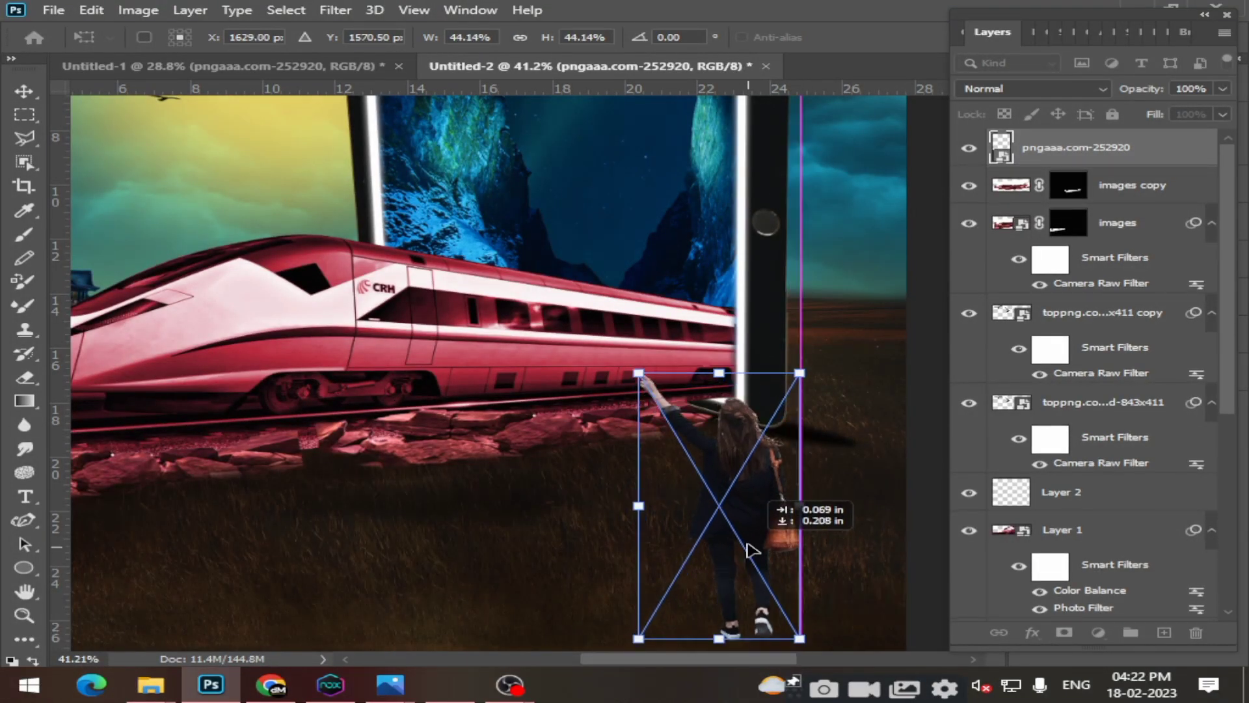
click(24, 235)
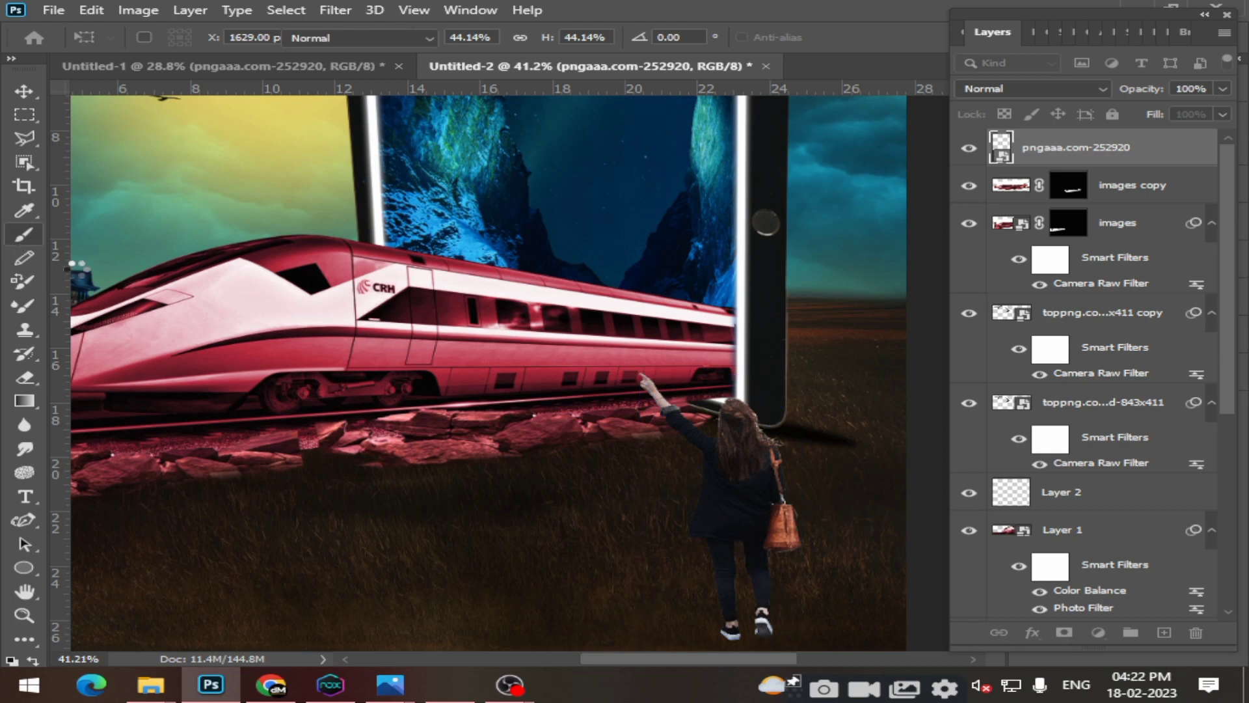
click(177, 40)
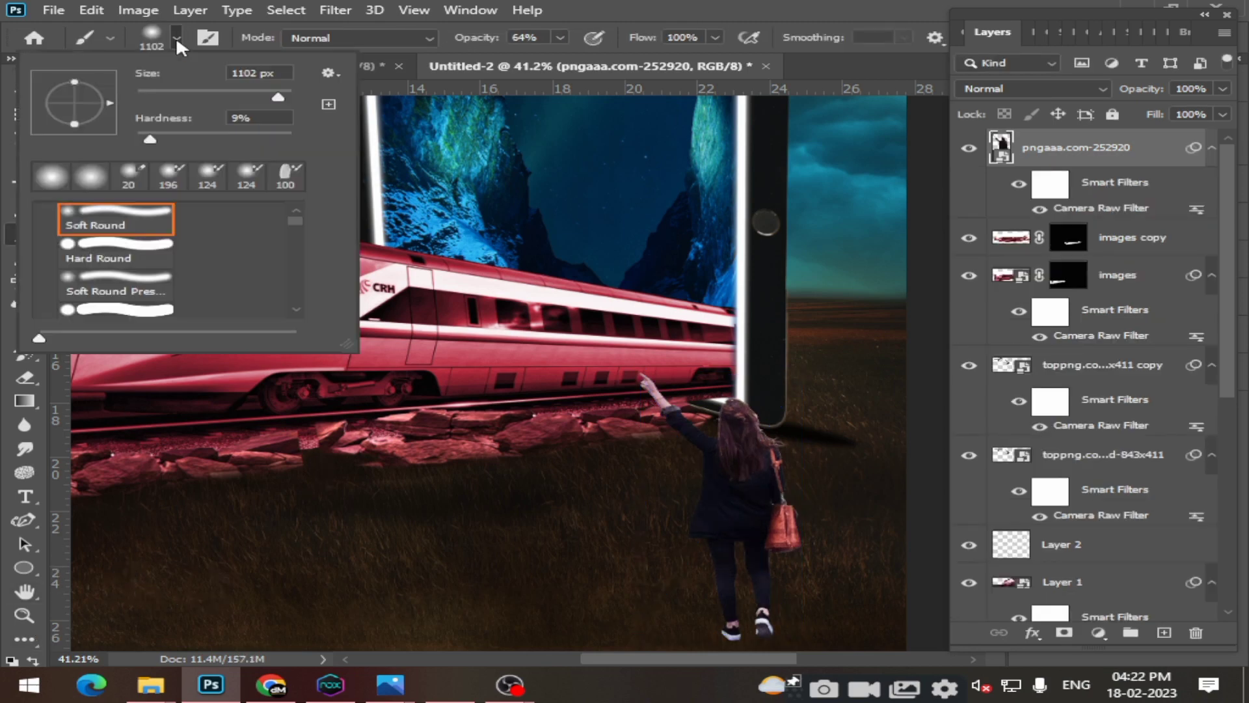
Draw a flat black ellipse with a black outline at the woman's feet.
click(24, 570)
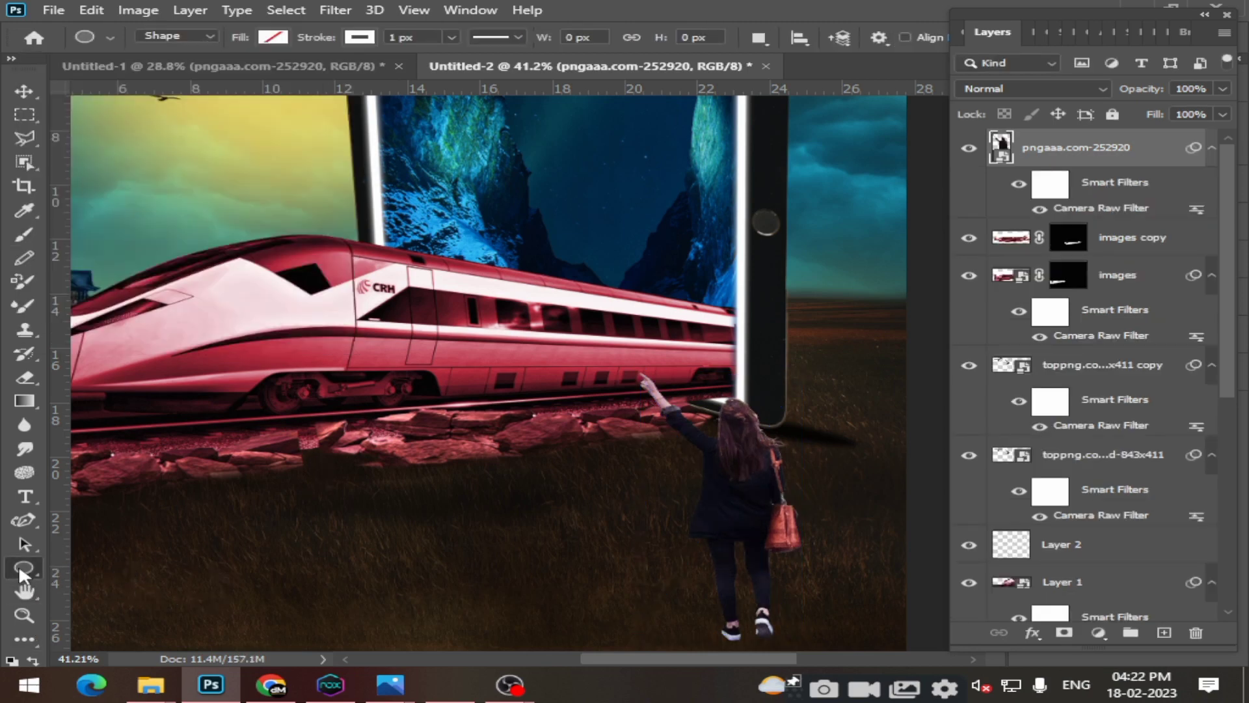
drag(709, 634, 805, 647)
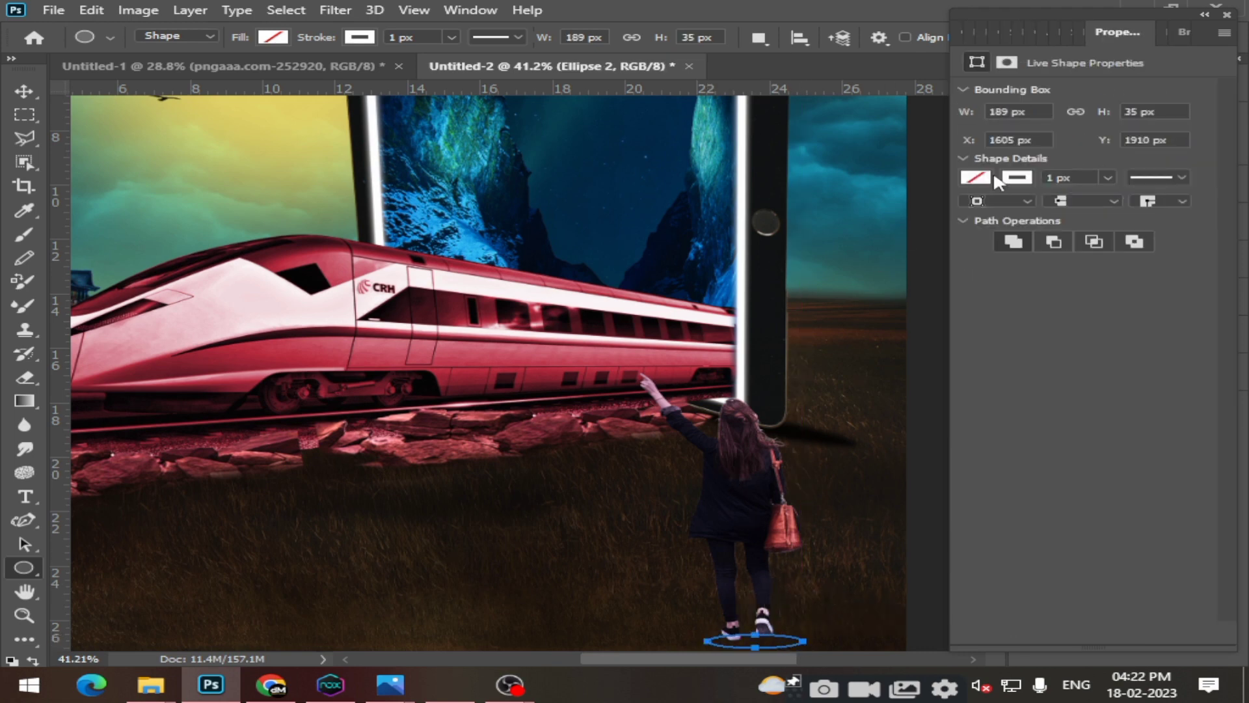
click(974, 181)
click(953, 274)
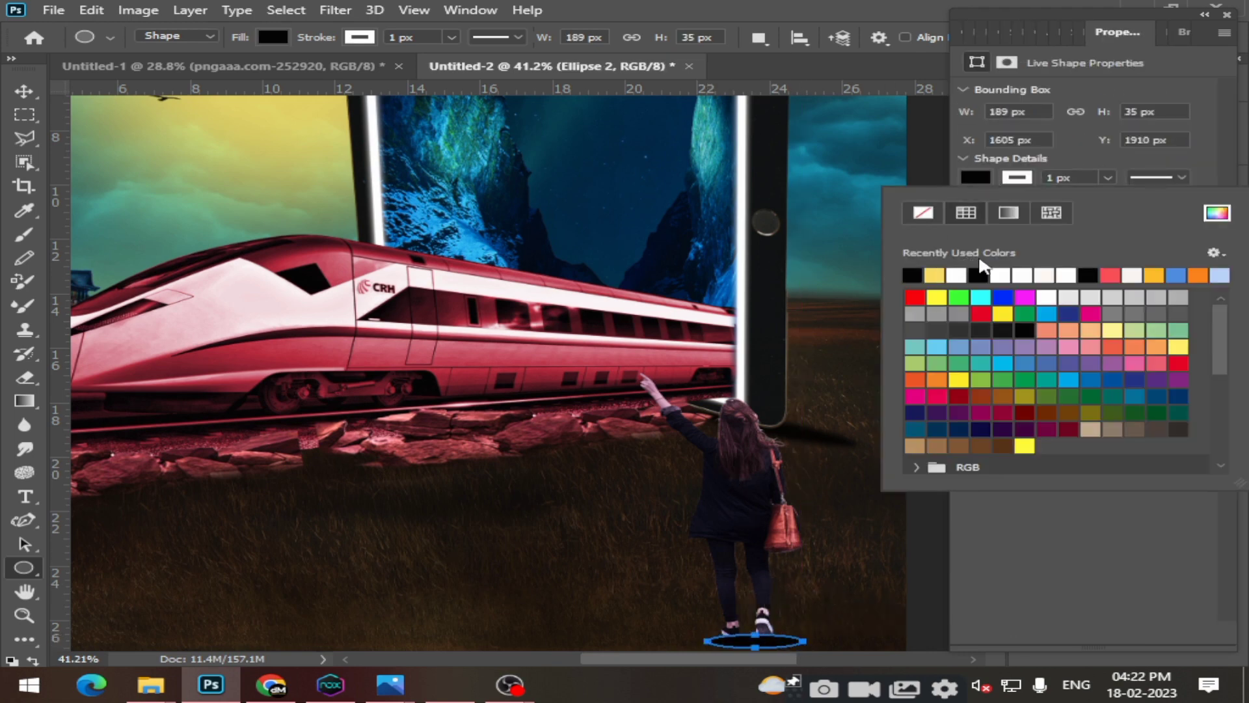
click(1015, 178)
click(913, 274)
Convert the ellipse to a smart object and Gaussian-blur it into a soft ground shadow.
click(335, 10)
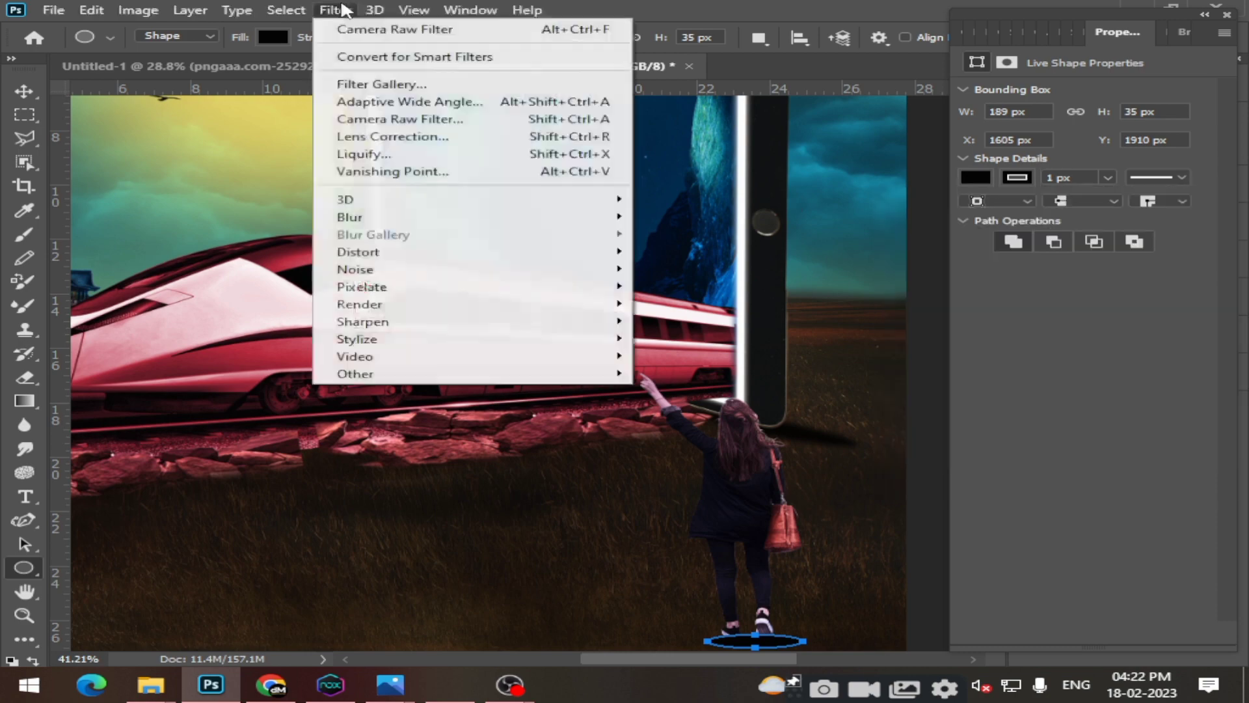
click(378, 84)
click(599, 267)
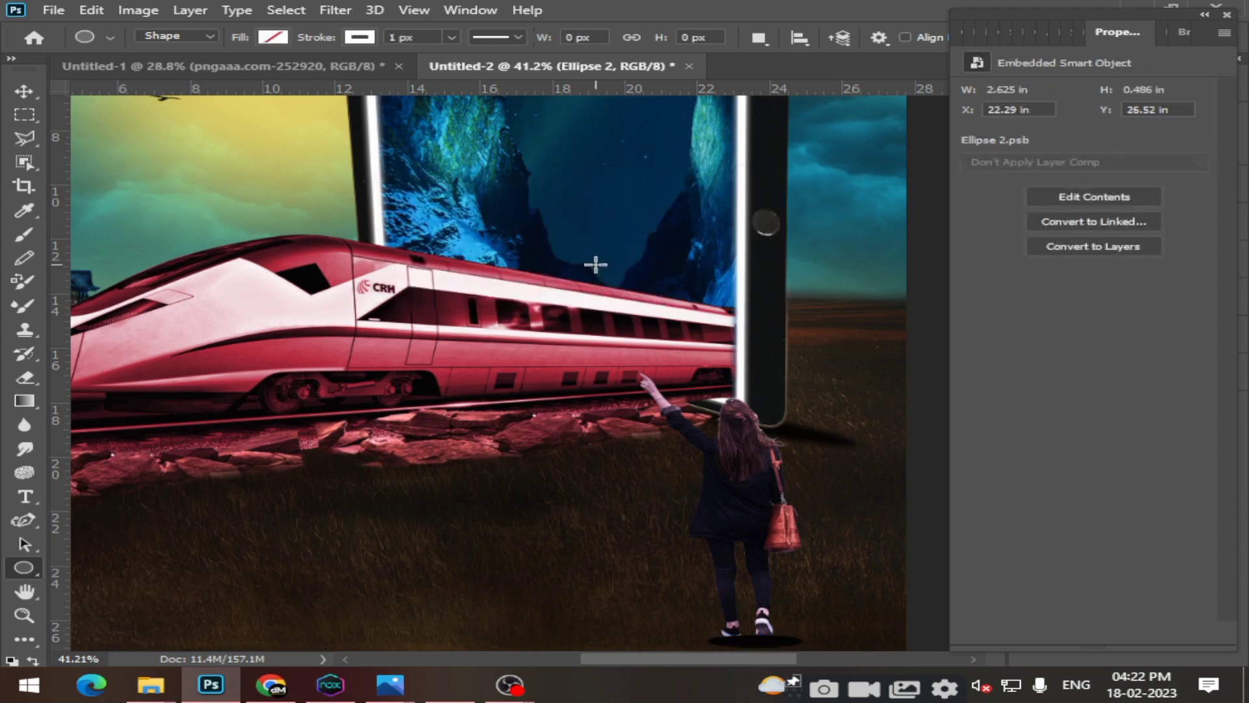
click(335, 9)
mouse_move(373, 234)
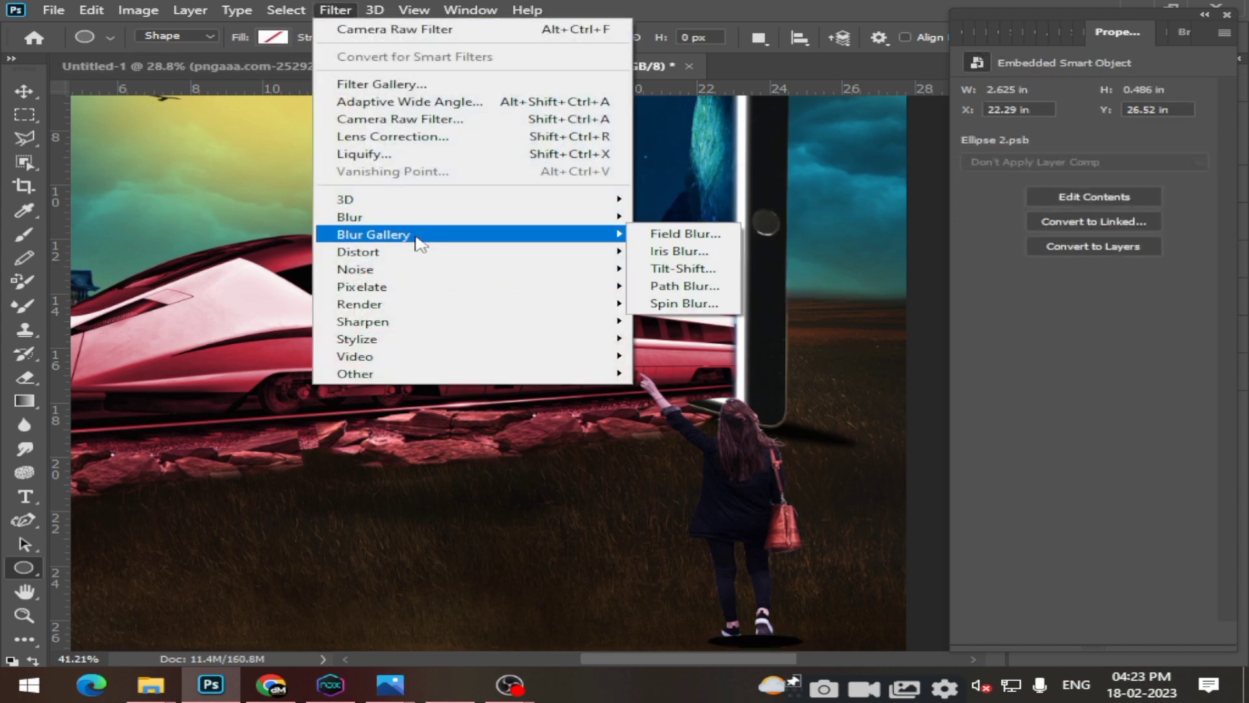
click(683, 286)
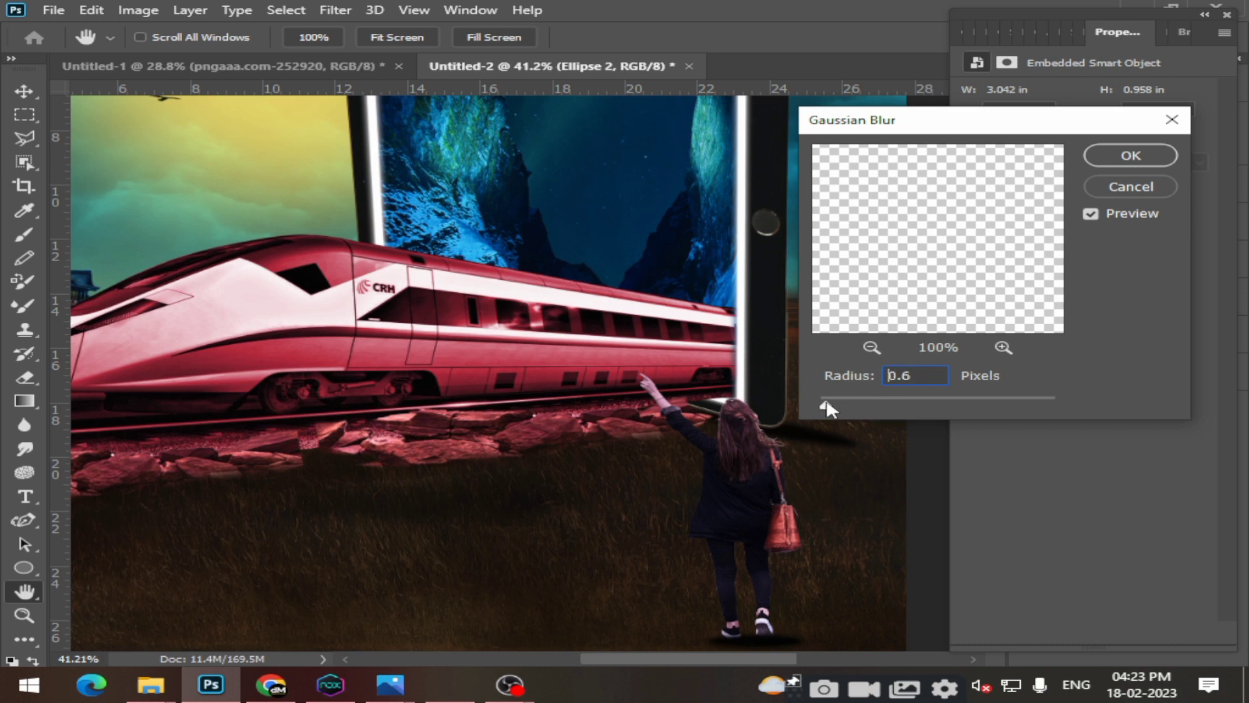
drag(926, 402, 945, 404)
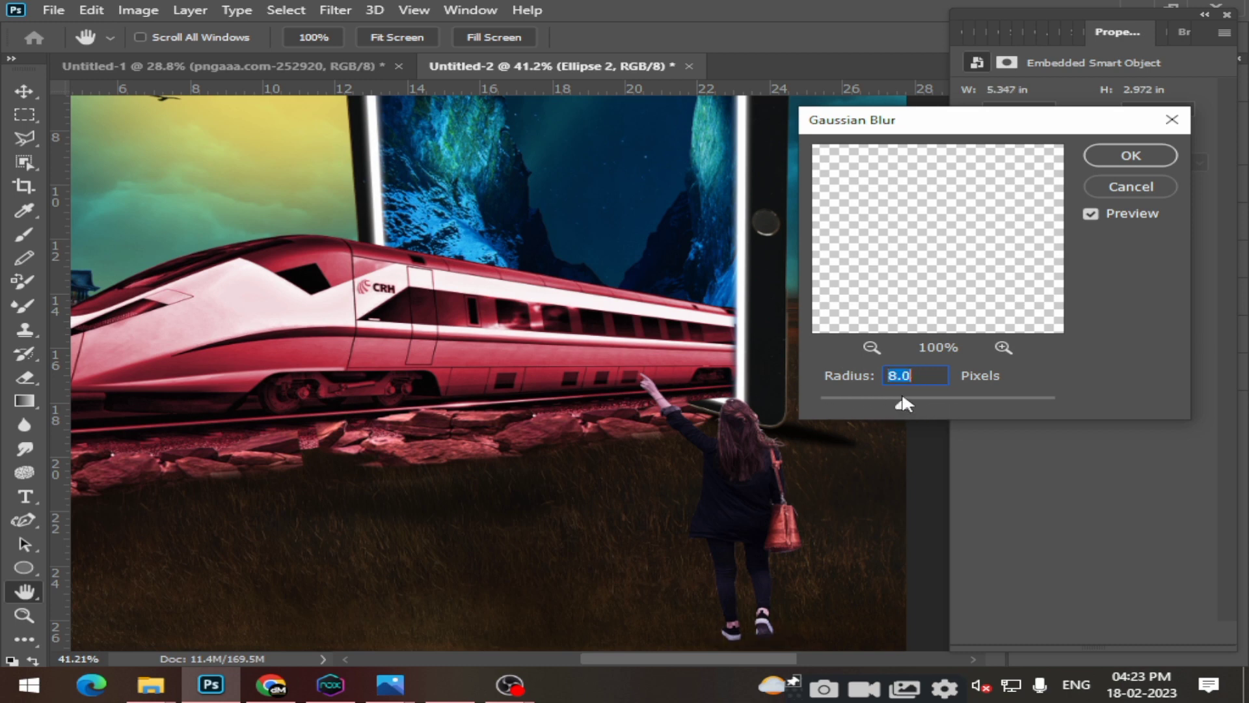
drag(903, 397, 906, 397)
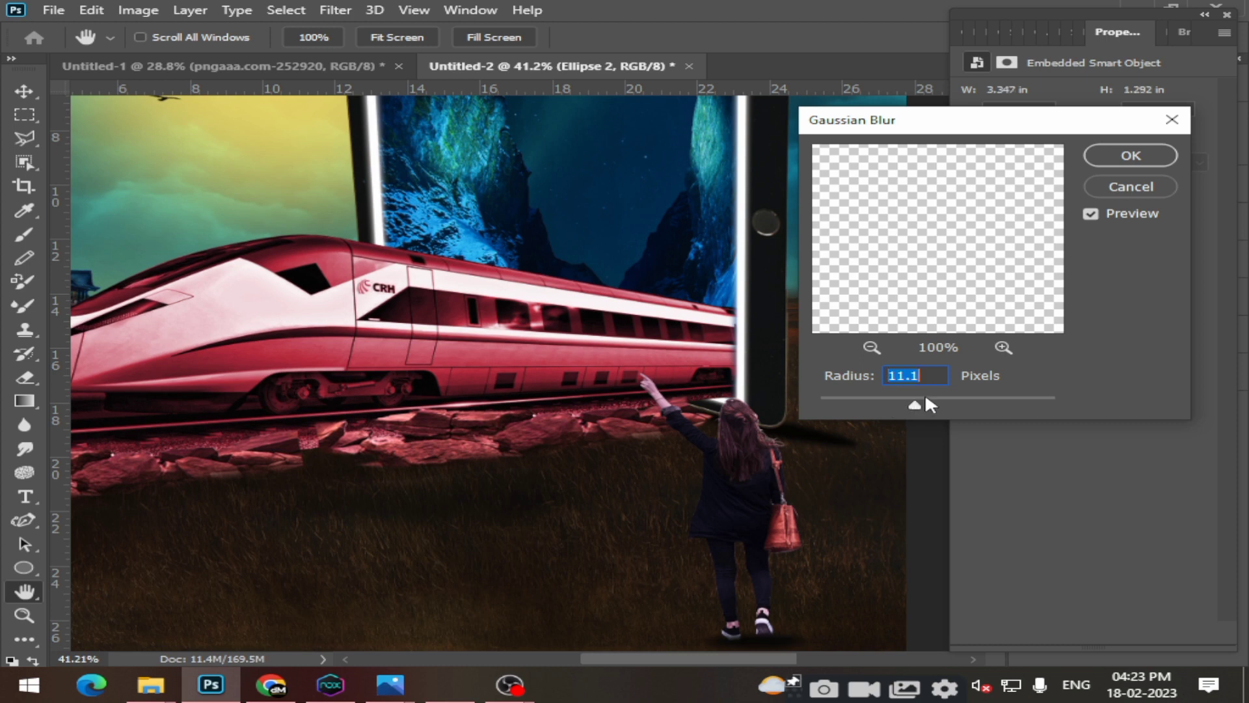
click(1116, 164)
Nudge the woman slightly into place, then select the tilted iPad layer.
key(v)
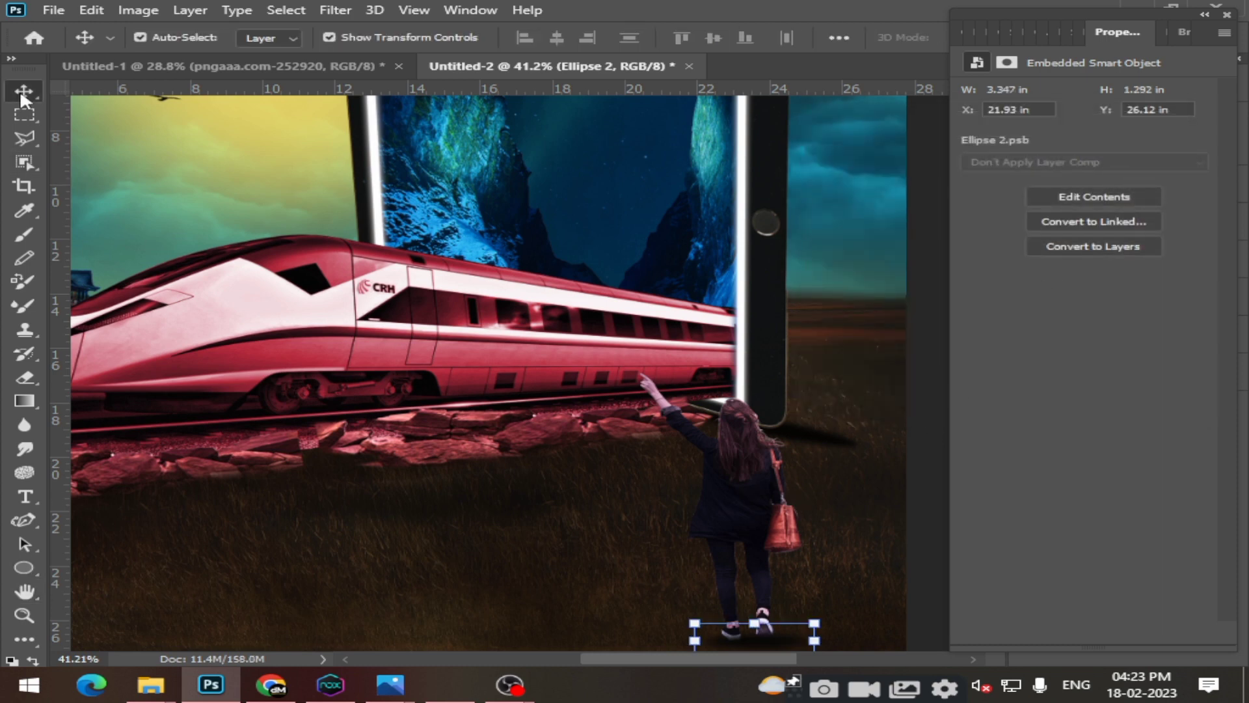
drag(738, 525, 755, 524)
click(894, 321)
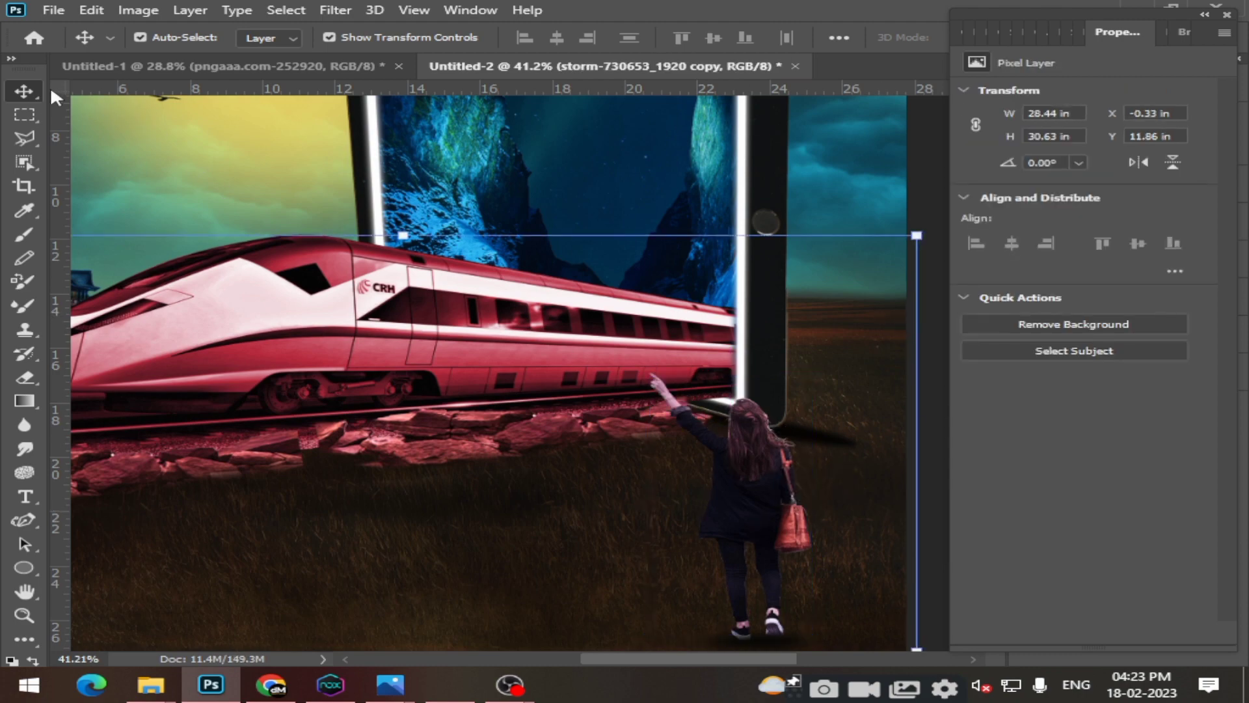
scroll(628, 308, down, 3)
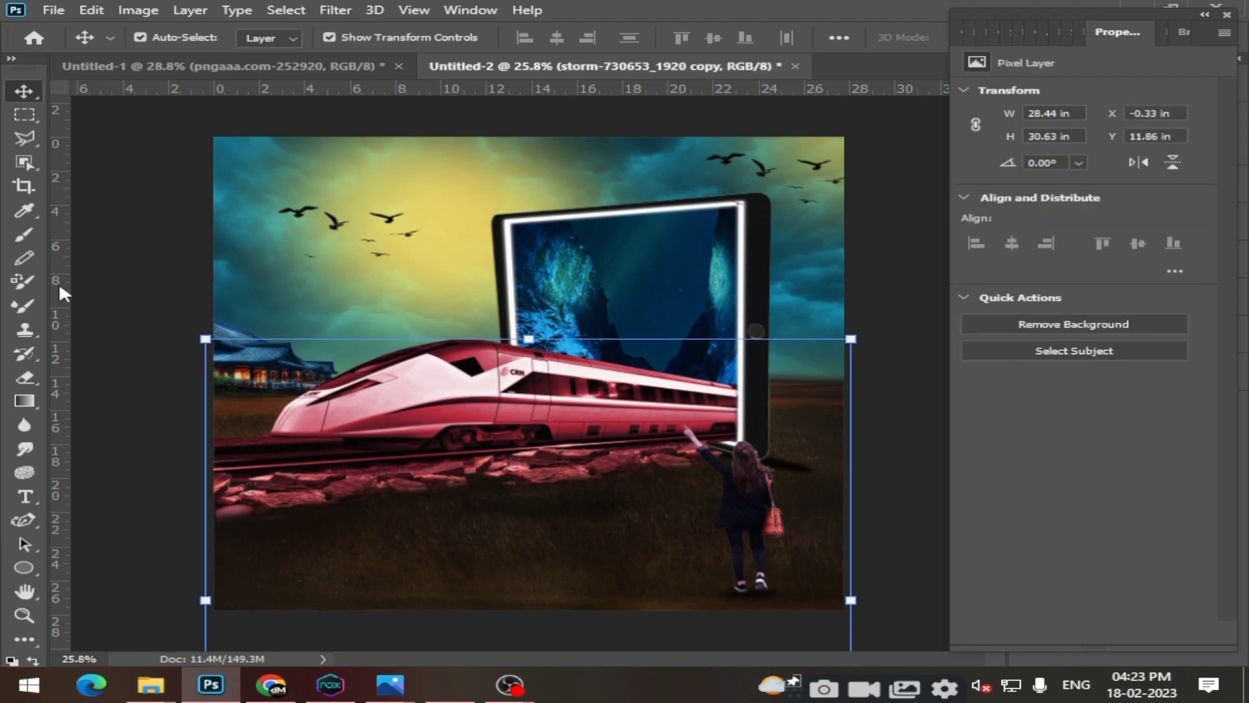
click(106, 253)
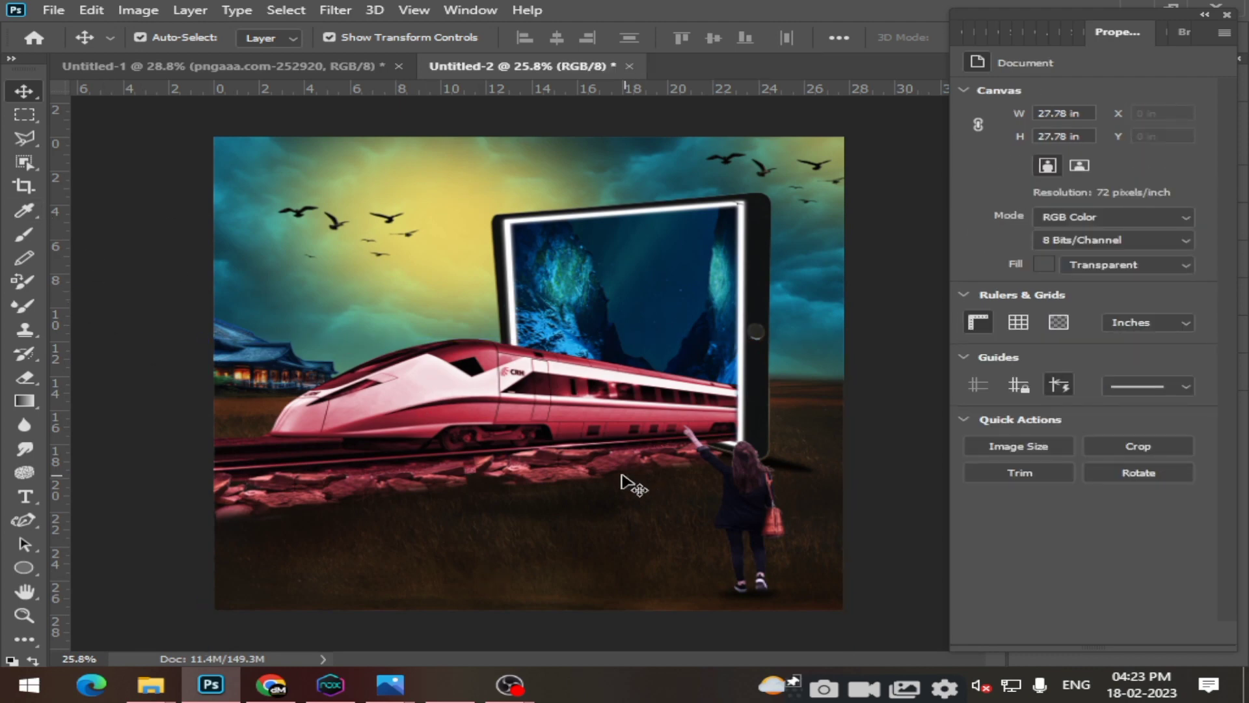
click(576, 277)
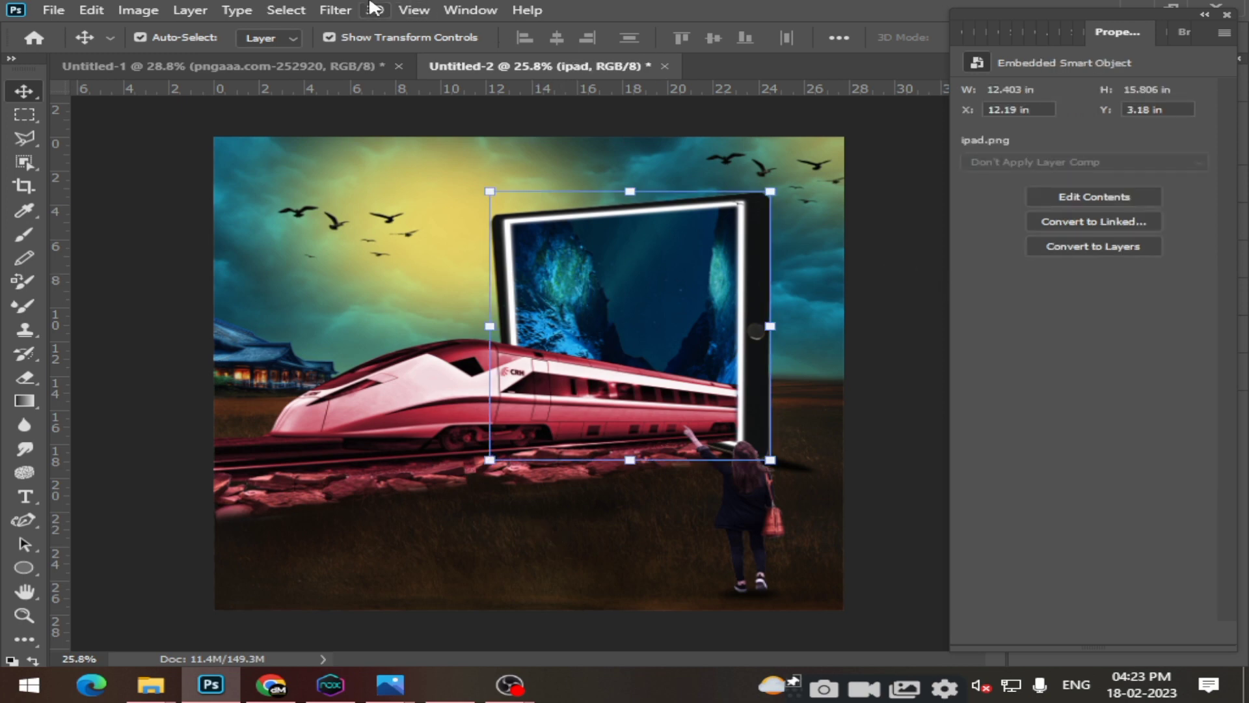
Camera Raw the iPad: Temperature -38, Tint +13, Exposure +0.15, Highlights +11, Clarity +23.
click(335, 10)
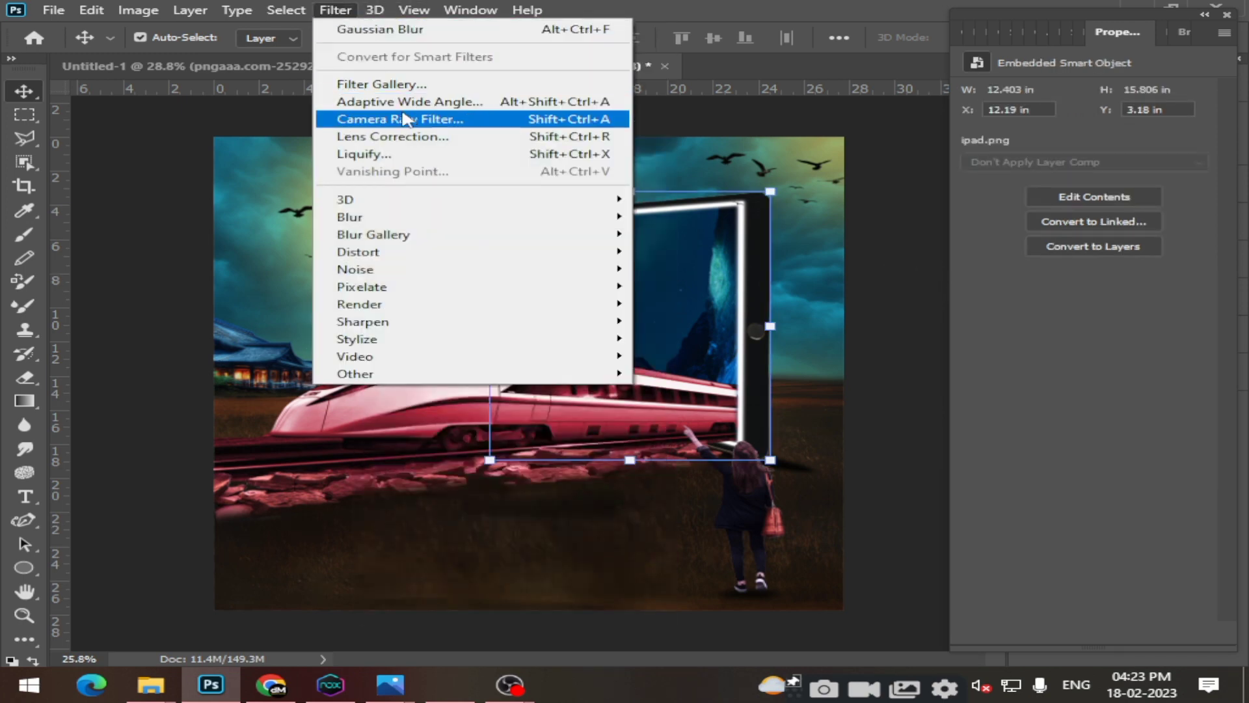
click(403, 119)
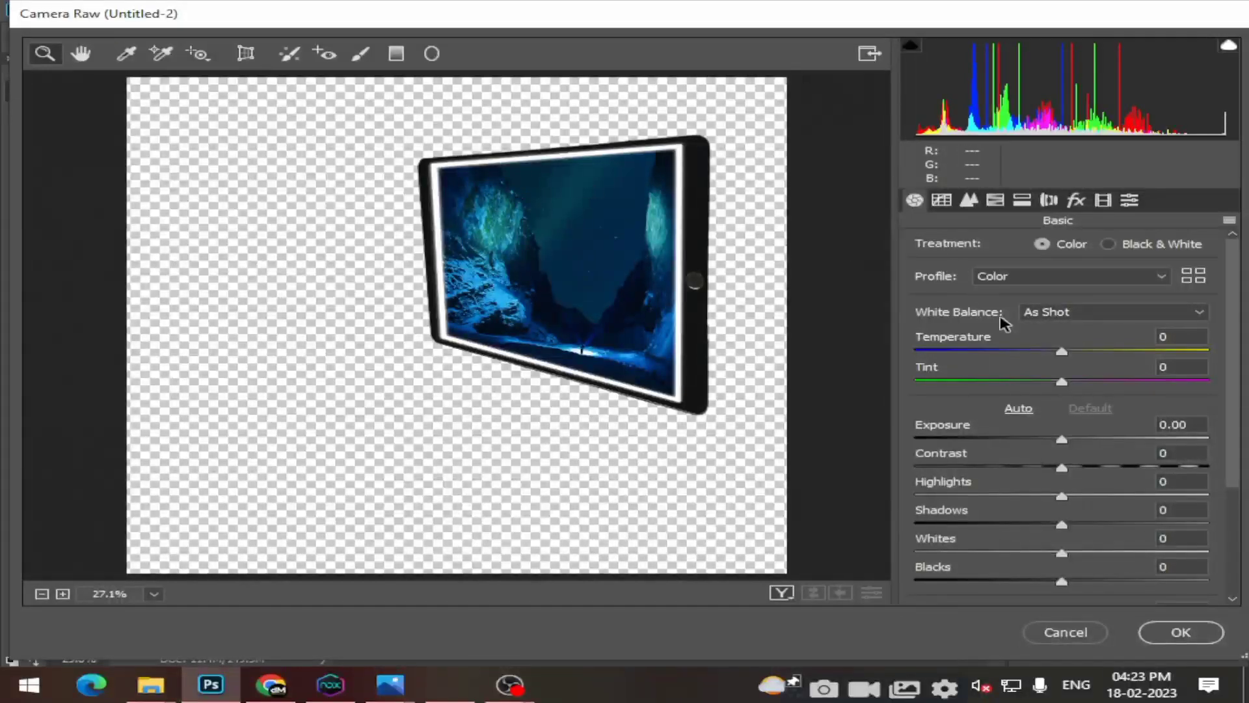
drag(1063, 355, 1008, 354)
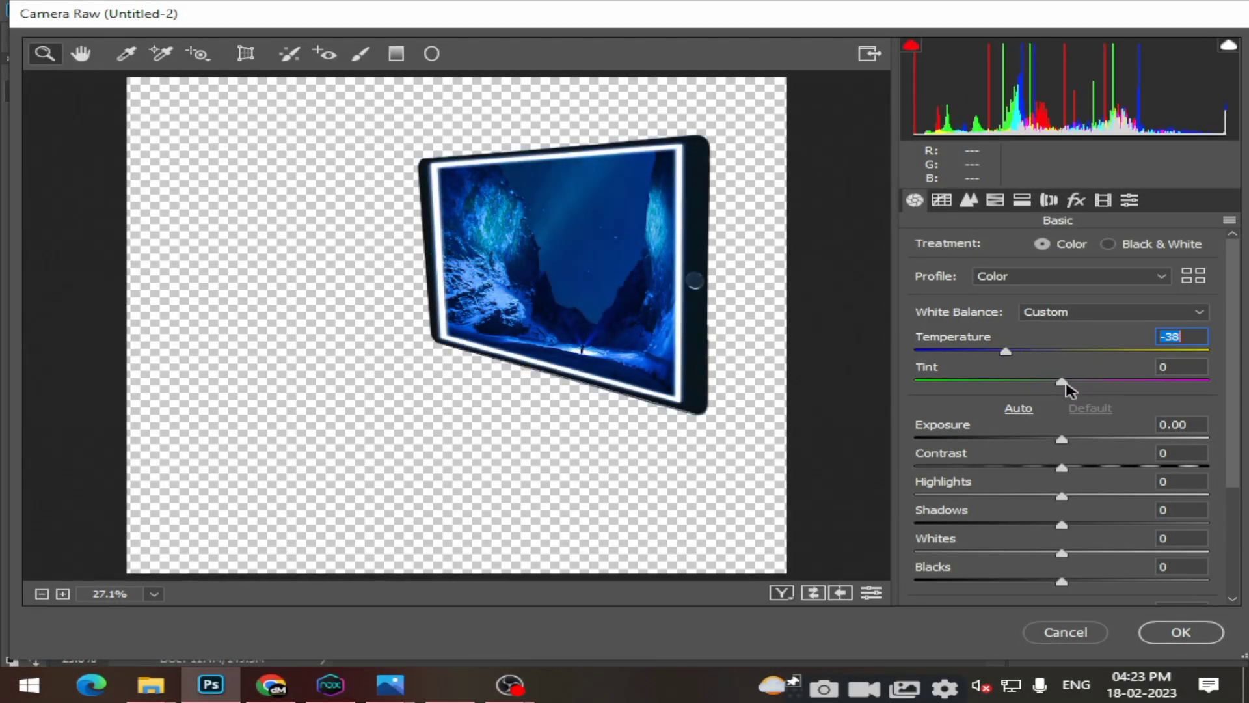
mouse_move(1062, 382)
mouse_down()
mouse_move(1114, 384)
mouse_move(1083, 383)
mouse_up()
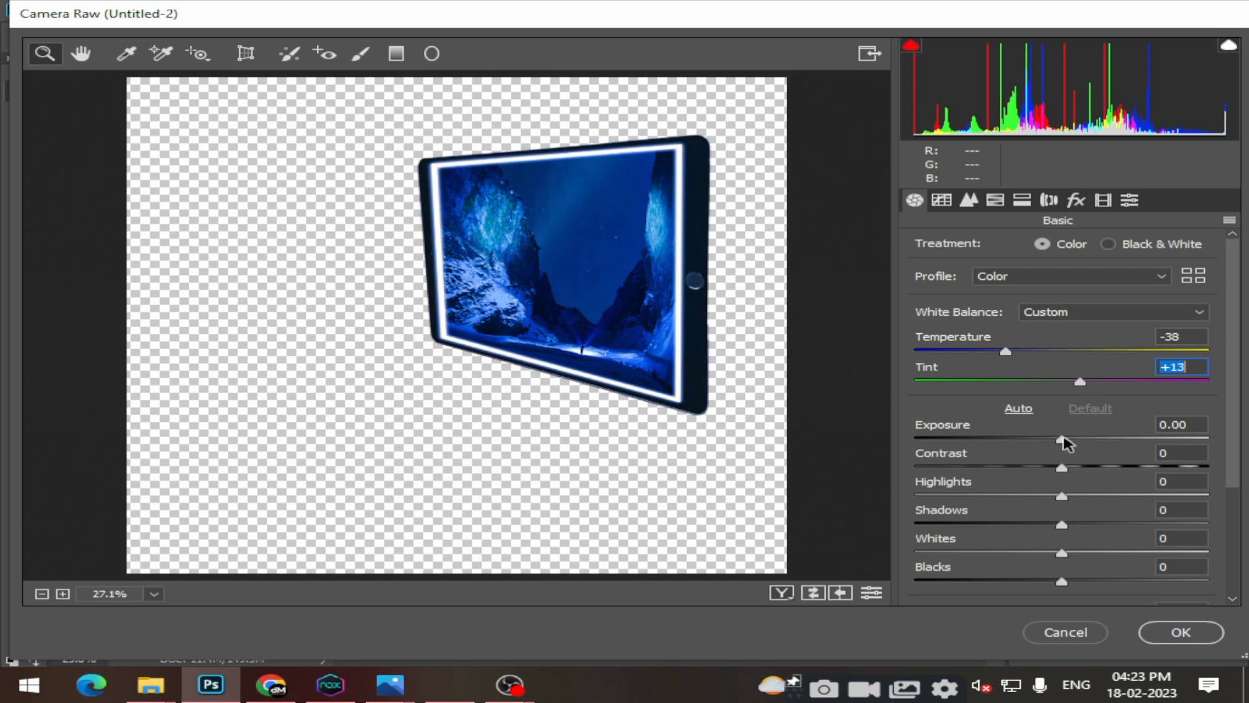
mouse_move(1062, 440)
mouse_down()
mouse_move(1113, 440)
mouse_move(1070, 441)
mouse_up()
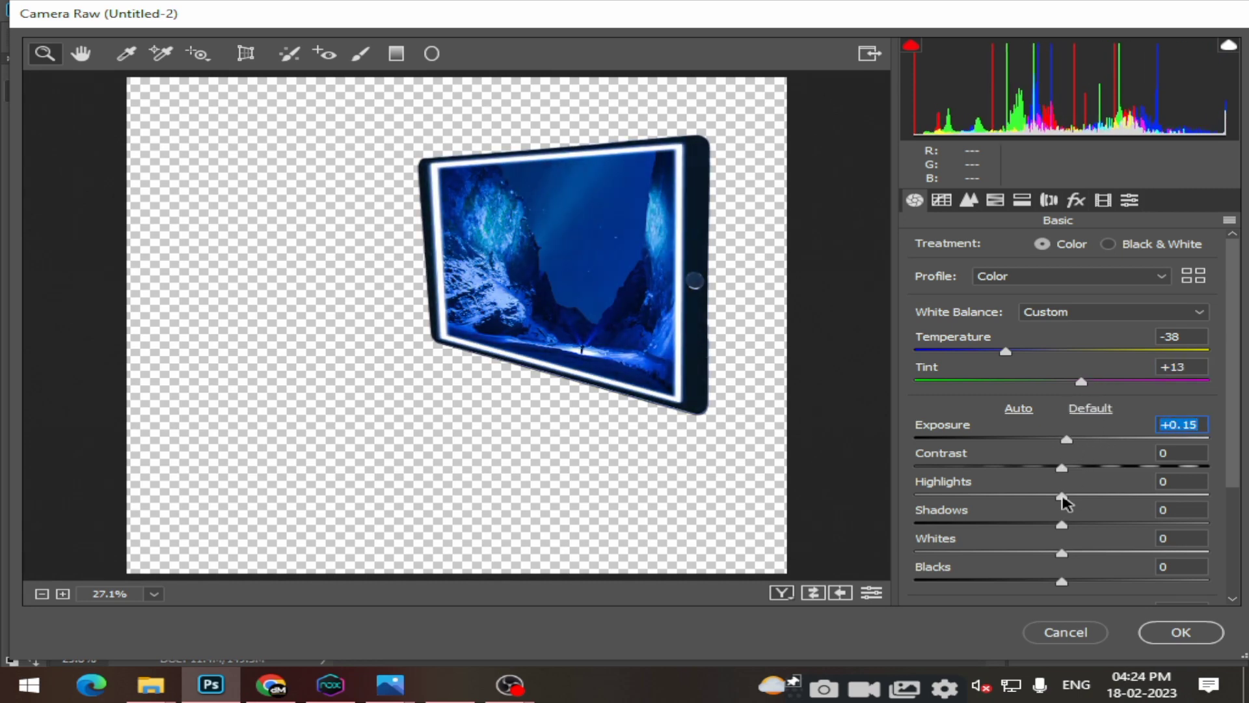
mouse_move(1062, 497)
mouse_down()
mouse_move(1099, 499)
mouse_move(1040, 500)
mouse_move(1098, 500)
mouse_move(1080, 497)
mouse_move(1096, 490)
mouse_up()
scroll(1075, 526, down, 3)
click(1185, 634)
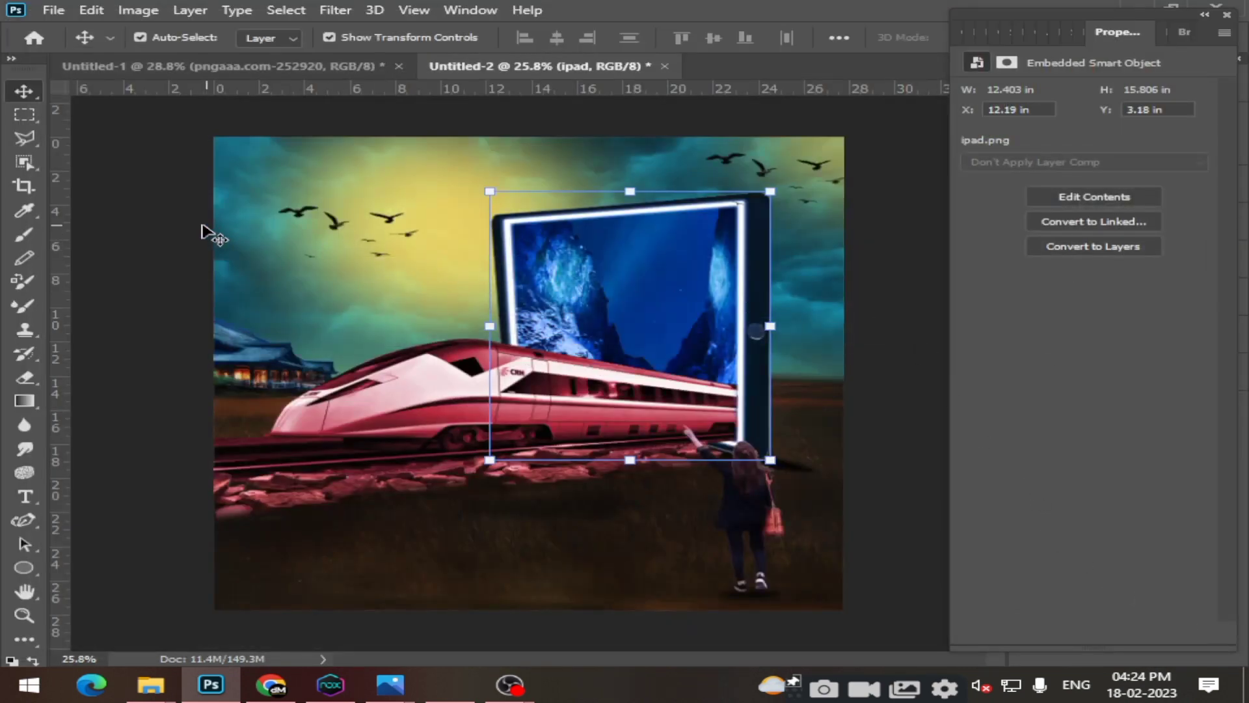
click(141, 224)
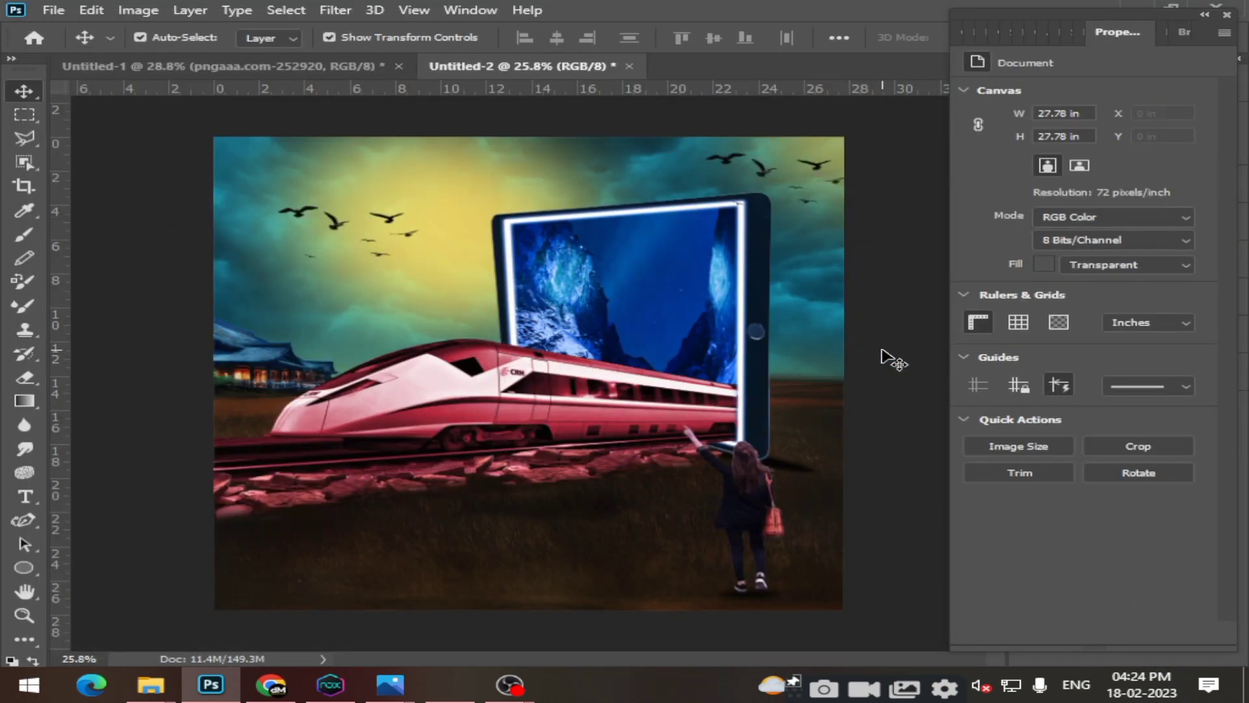
Open Camera Raw on the temple layer and set Temperature -18 and Tint +4.
click(272, 371)
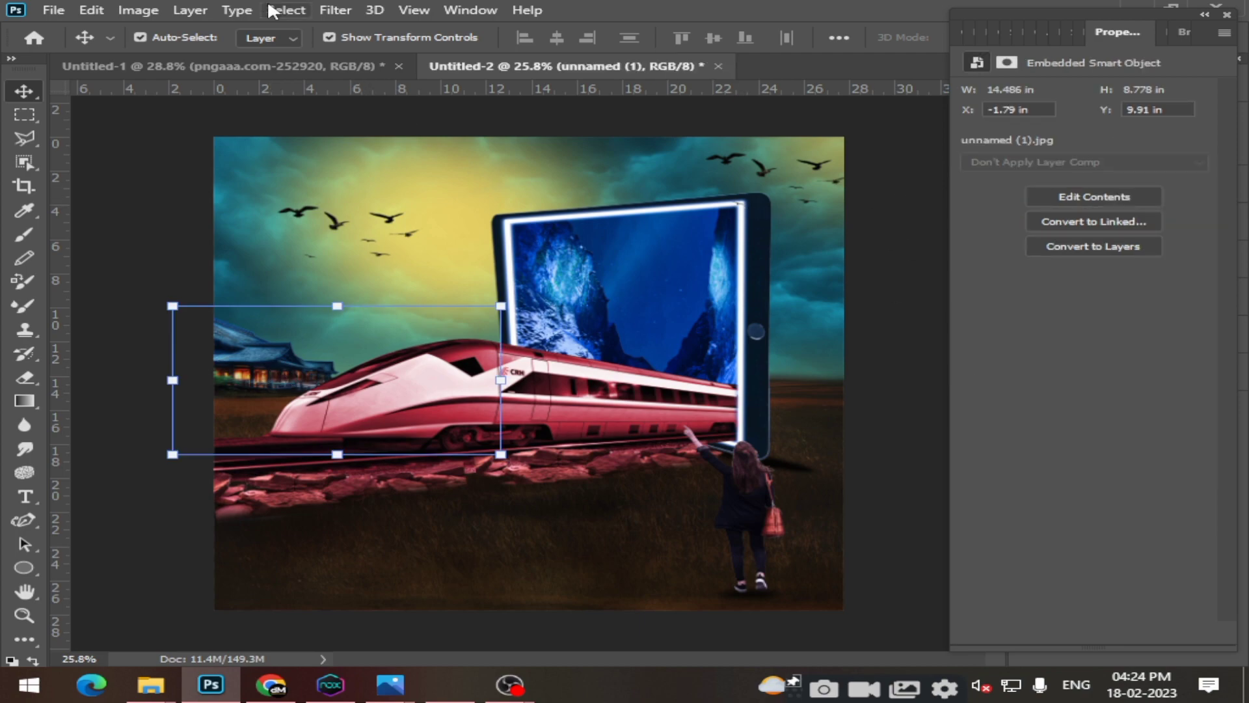
click(334, 10)
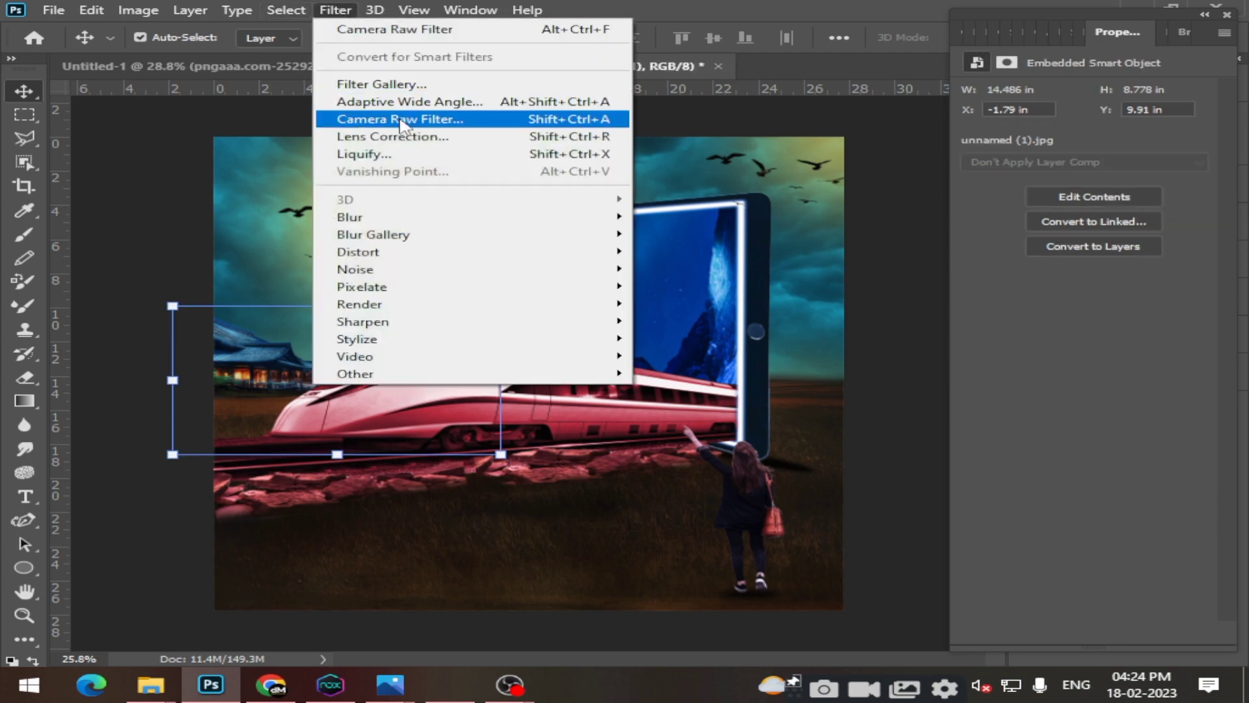
click(401, 120)
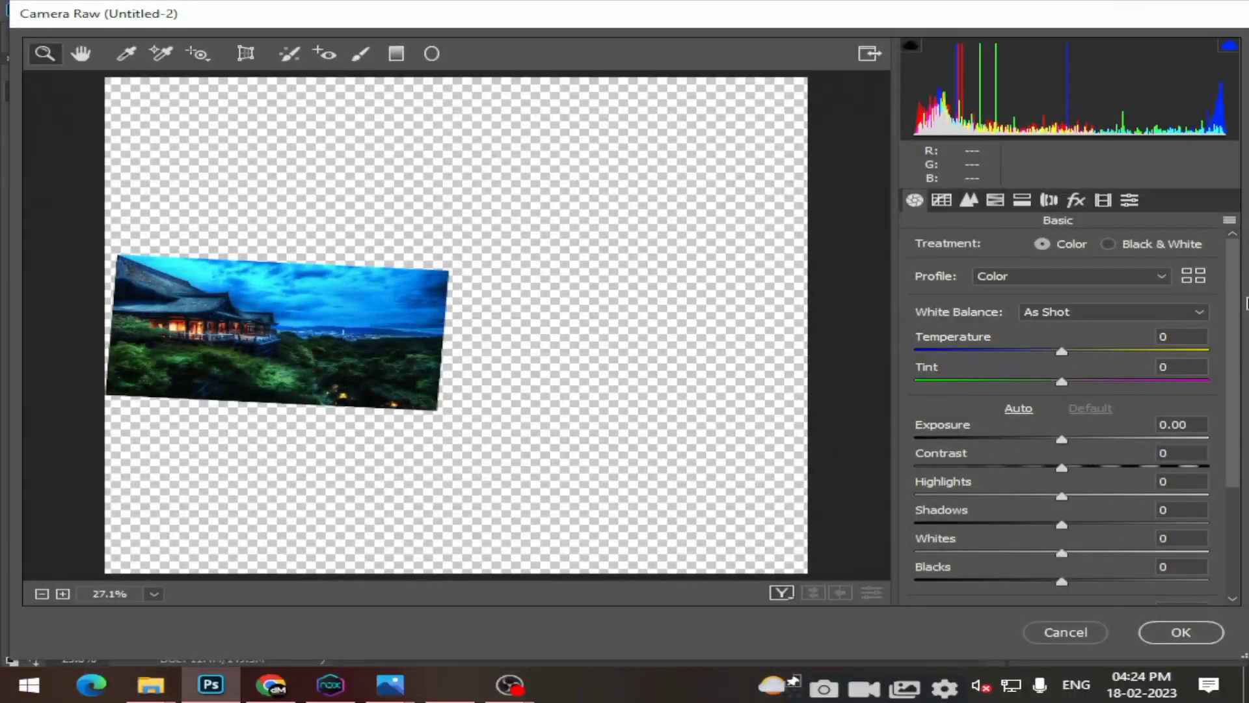
mouse_move(1062, 351)
mouse_down()
mouse_move(1119, 354)
mouse_move(1035, 352)
mouse_move(1123, 382)
mouse_move(1070, 381)
mouse_up()
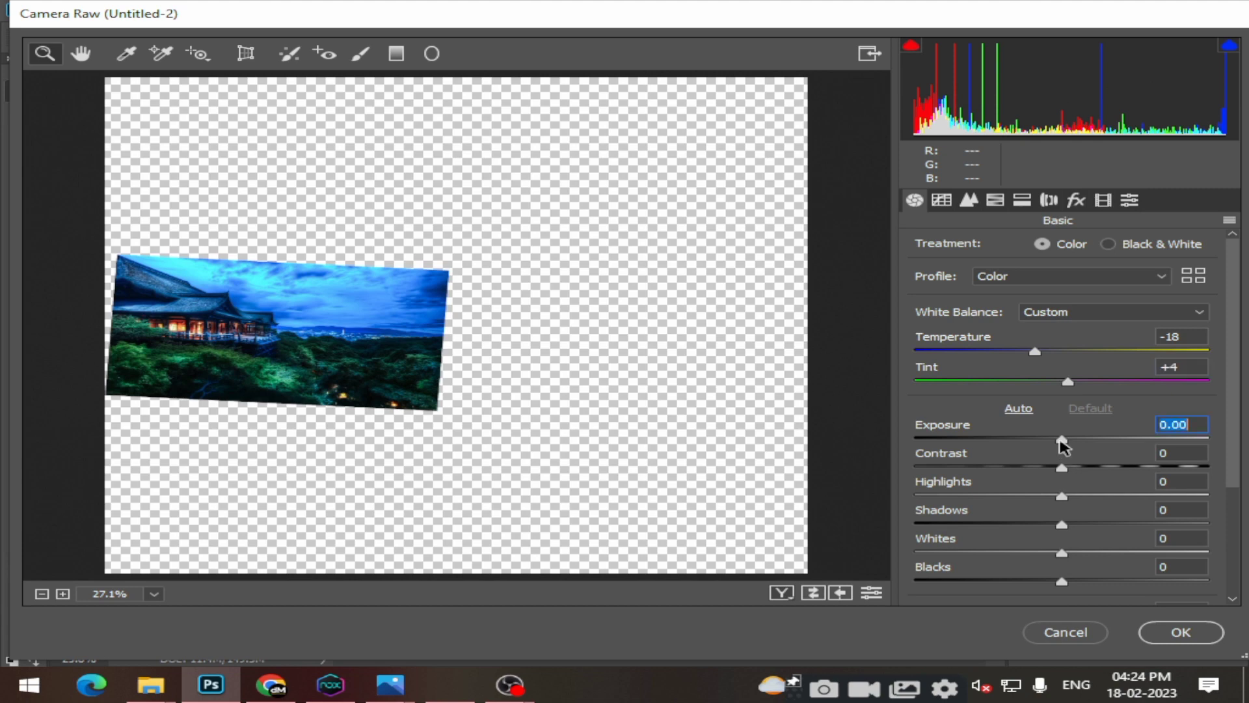
mouse_move(1060, 448)
mouse_down()
mouse_move(1096, 436)
mouse_move(1050, 433)
mouse_move(1062, 430)
mouse_up()
scroll(1061, 431, down, 3)
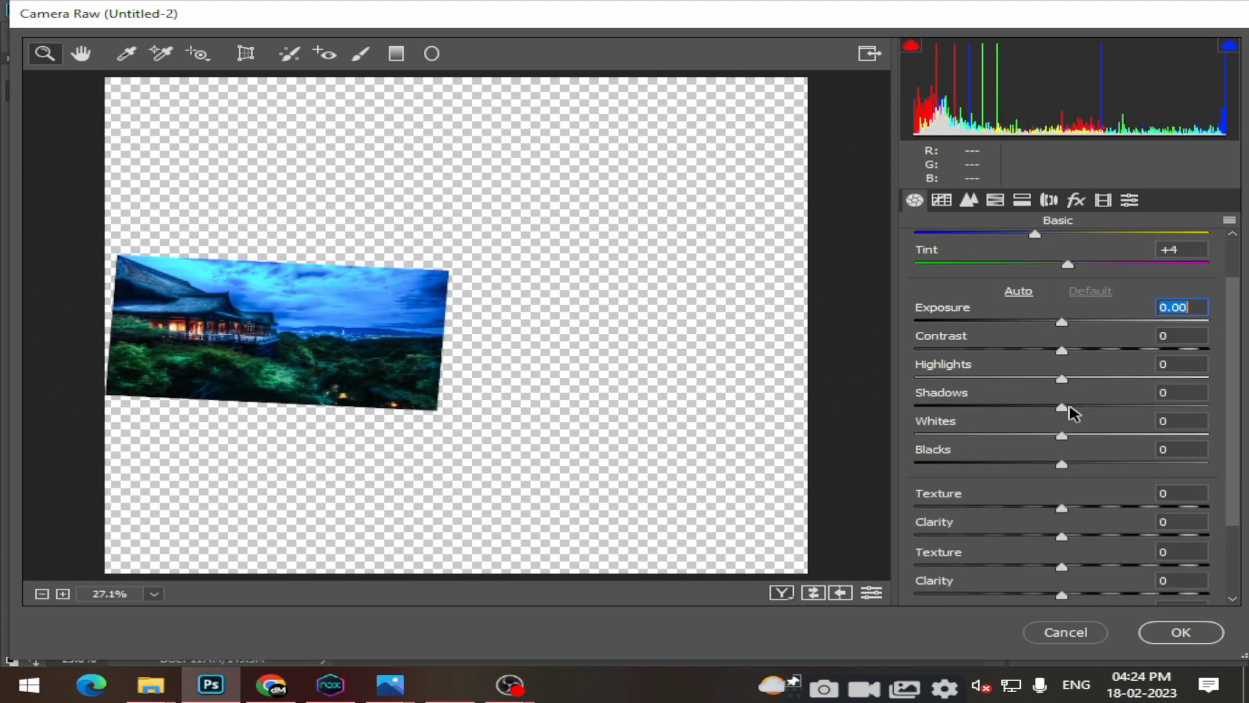
scroll(1068, 410, down, 1)
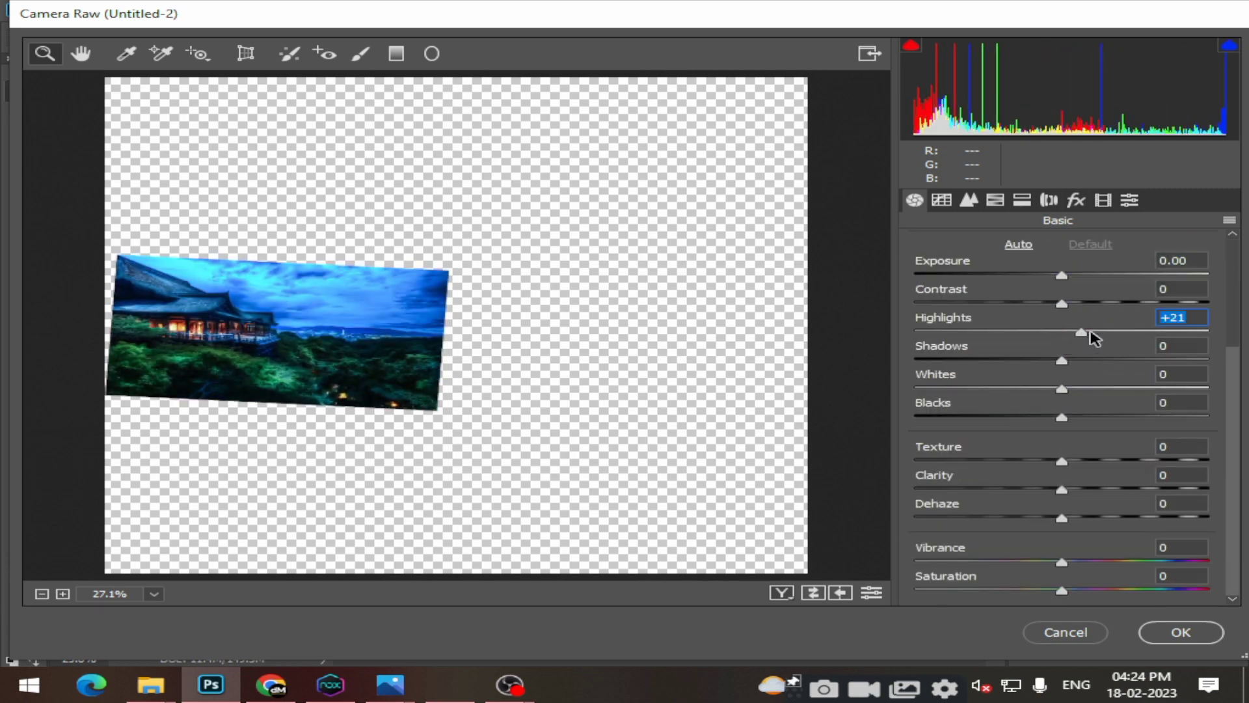
Set Highlights +54, Whites -23, Texture +39, Clarity +26, Vibrance +88, Saturation +29.
drag(1065, 334, 1143, 332)
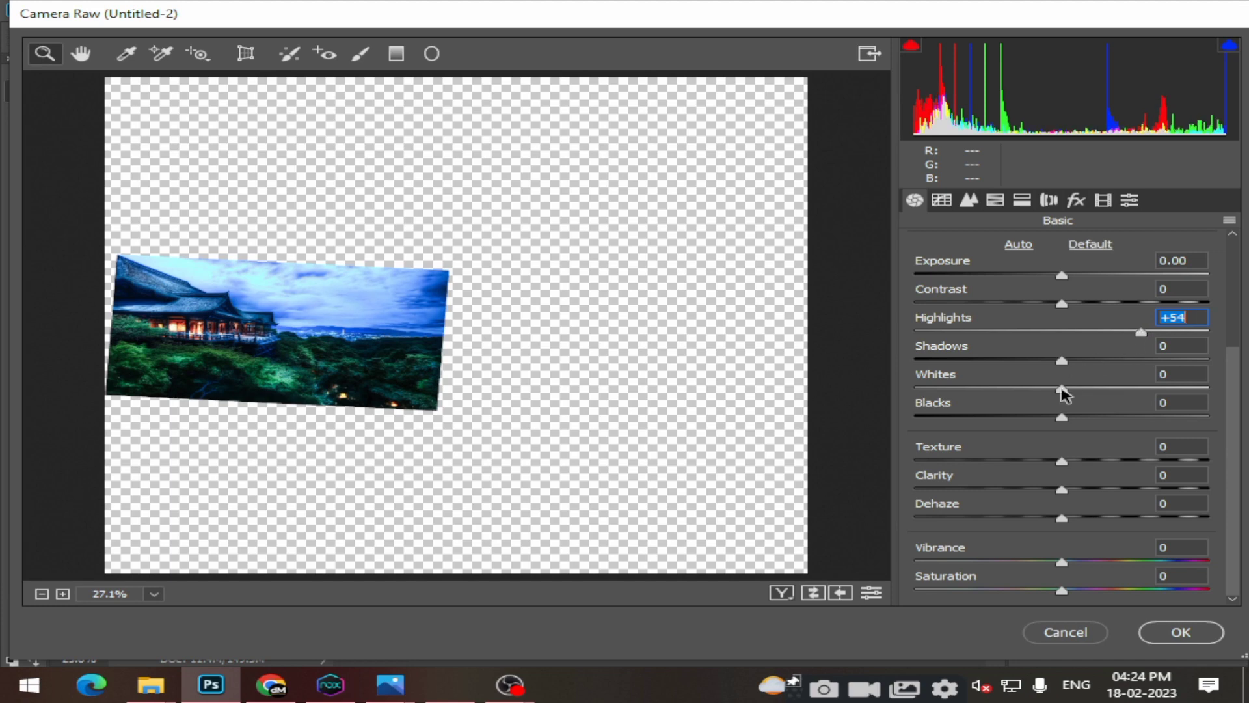
mouse_move(1063, 391)
mouse_down()
mouse_move(1165, 391)
mouse_move(1030, 390)
mouse_move(1138, 360)
mouse_move(1063, 359)
mouse_up()
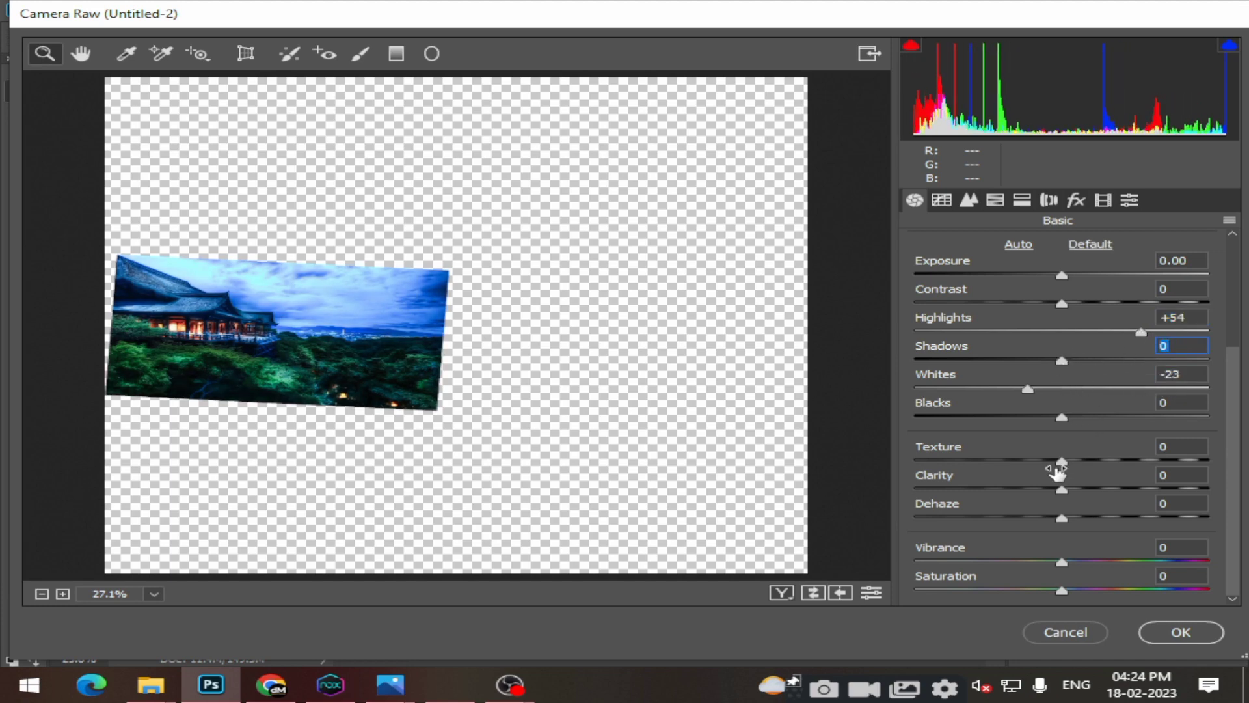
drag(1063, 464, 1122, 458)
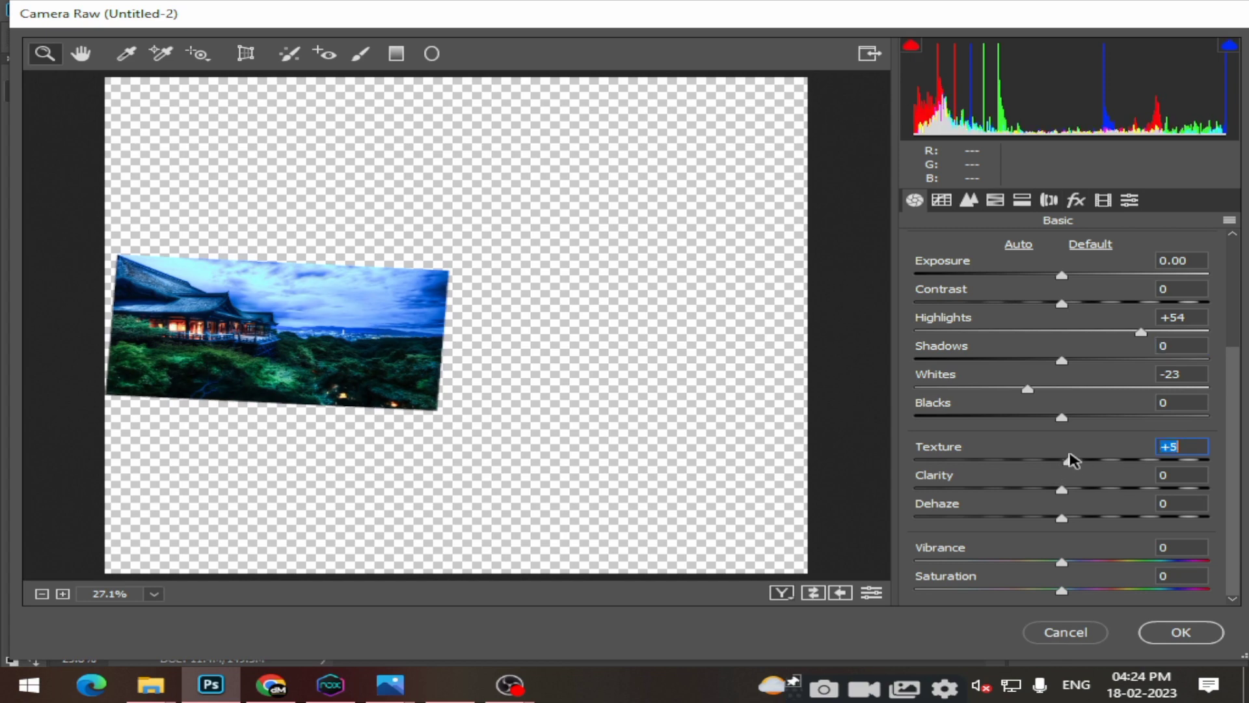
mouse_move(1063, 489)
mouse_down()
mouse_move(1126, 487)
mouse_move(1101, 490)
mouse_up()
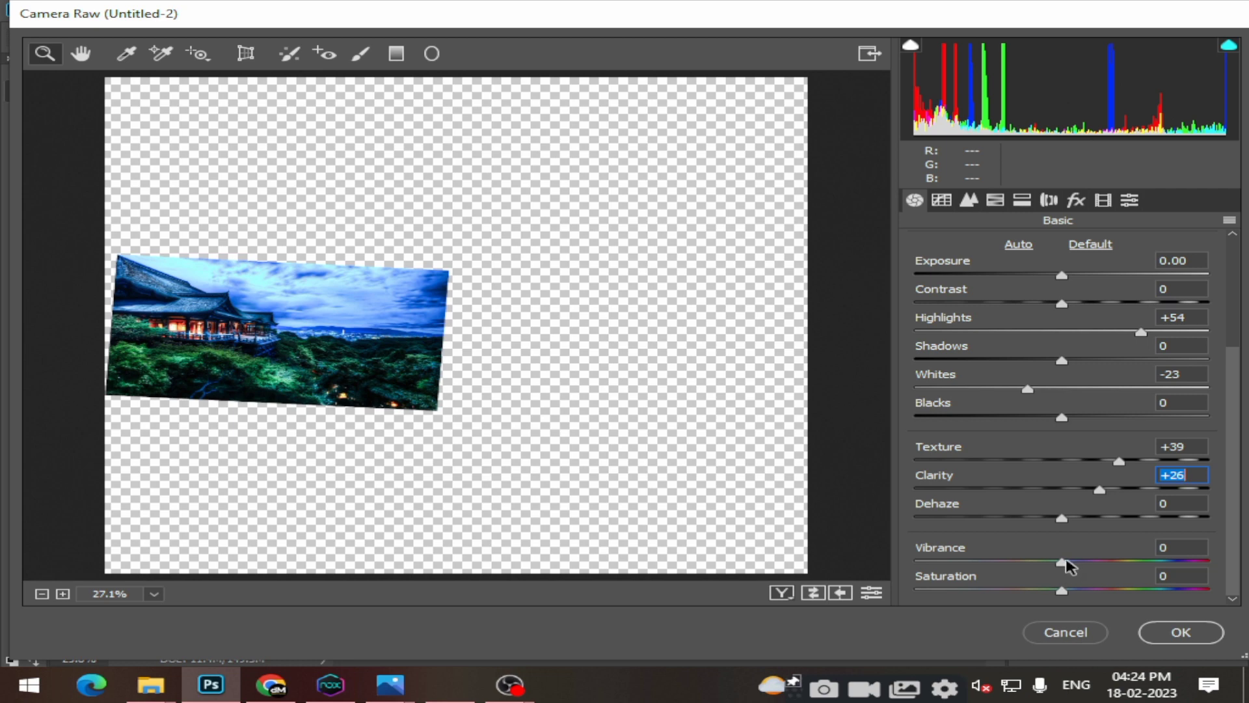
drag(1063, 562, 1196, 564)
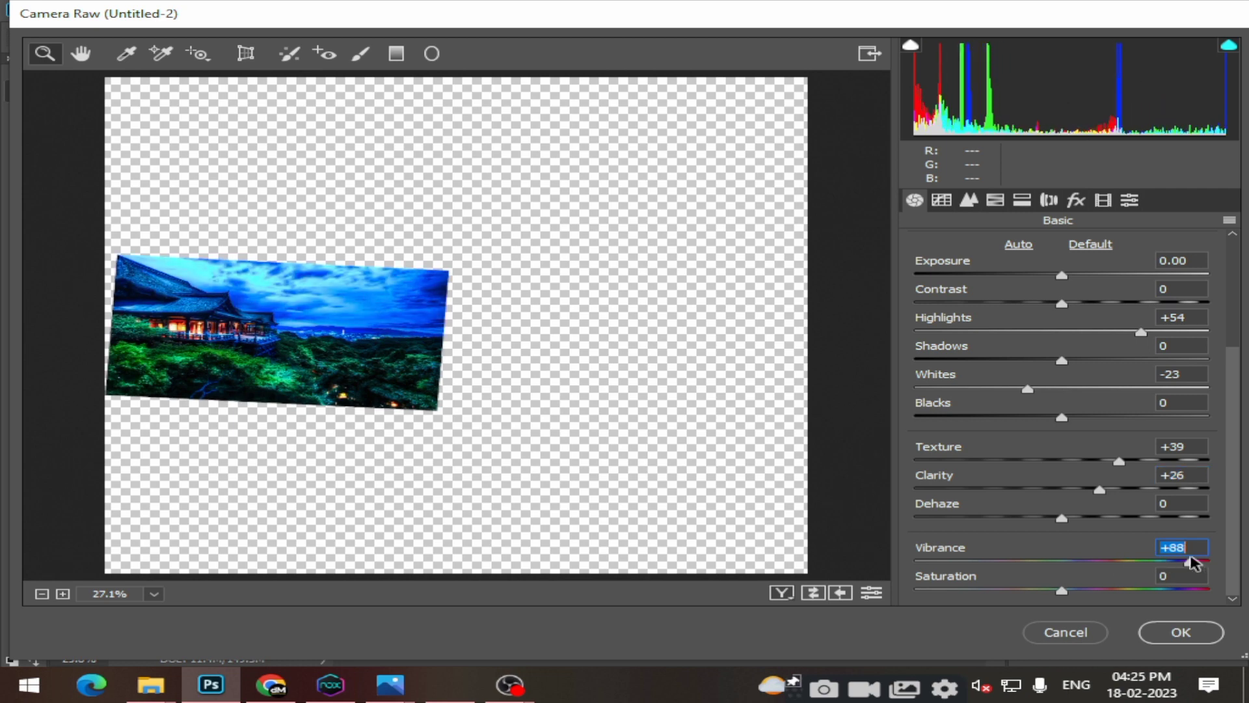
mouse_move(1064, 593)
mouse_down()
mouse_move(1171, 594)
mouse_move(1082, 592)
mouse_move(1149, 592)
mouse_up()
click(1173, 636)
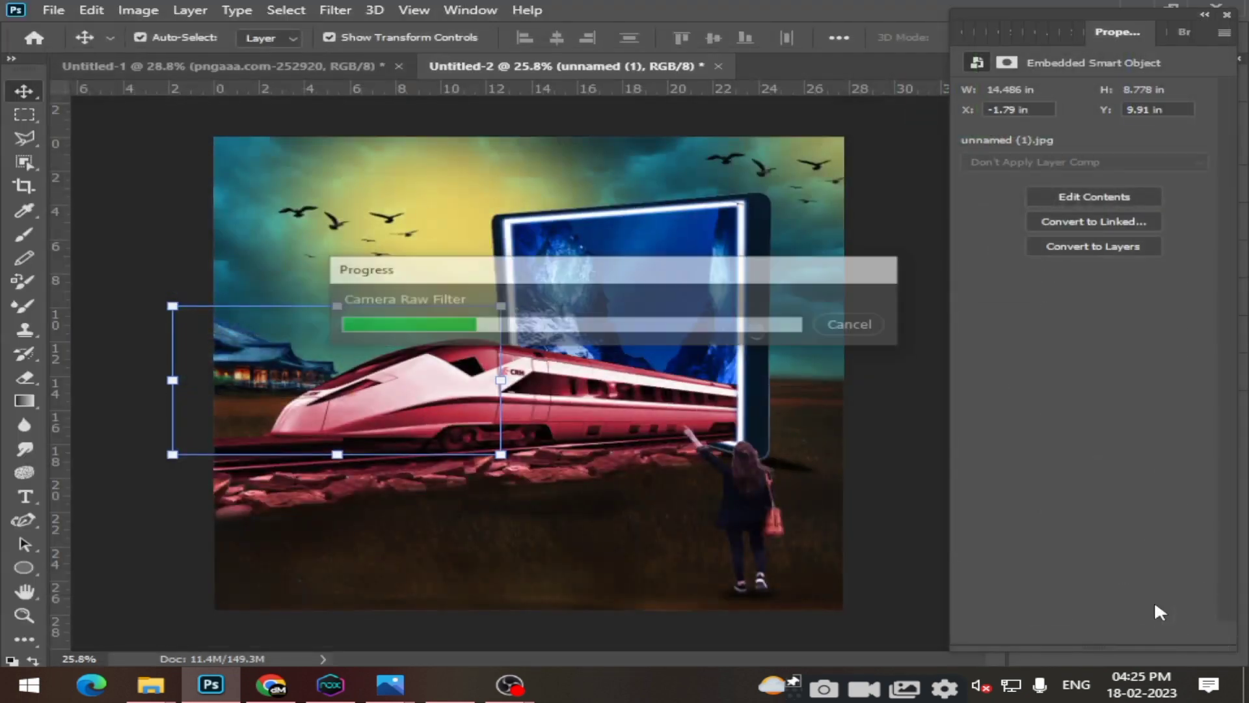
click(173, 227)
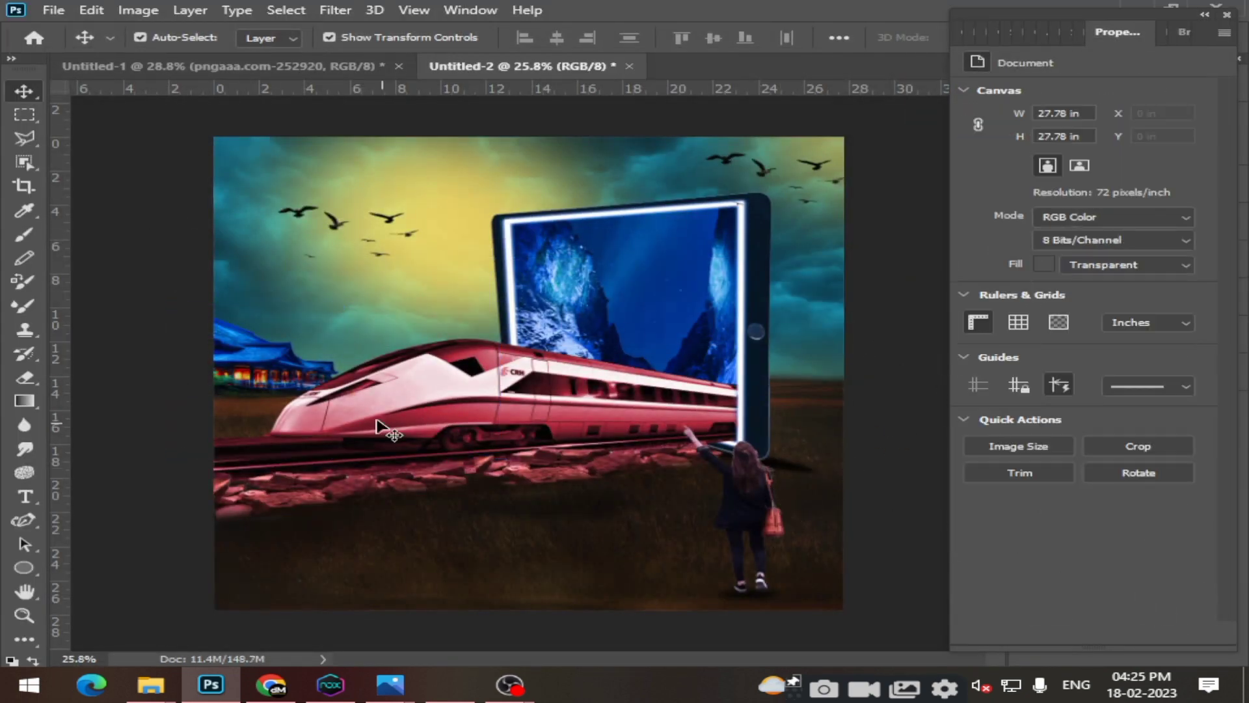
Give the girl figure a Camera Raw filter with Blacks at -50, then deselect.
click(752, 510)
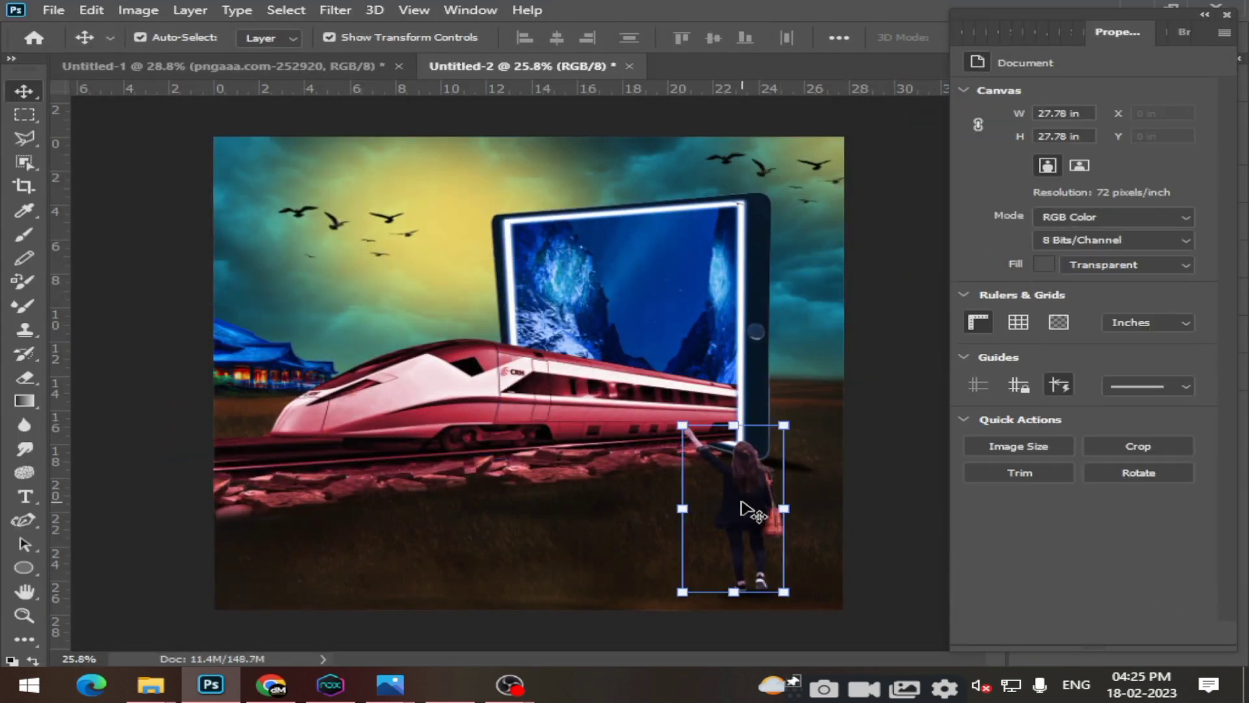
click(335, 10)
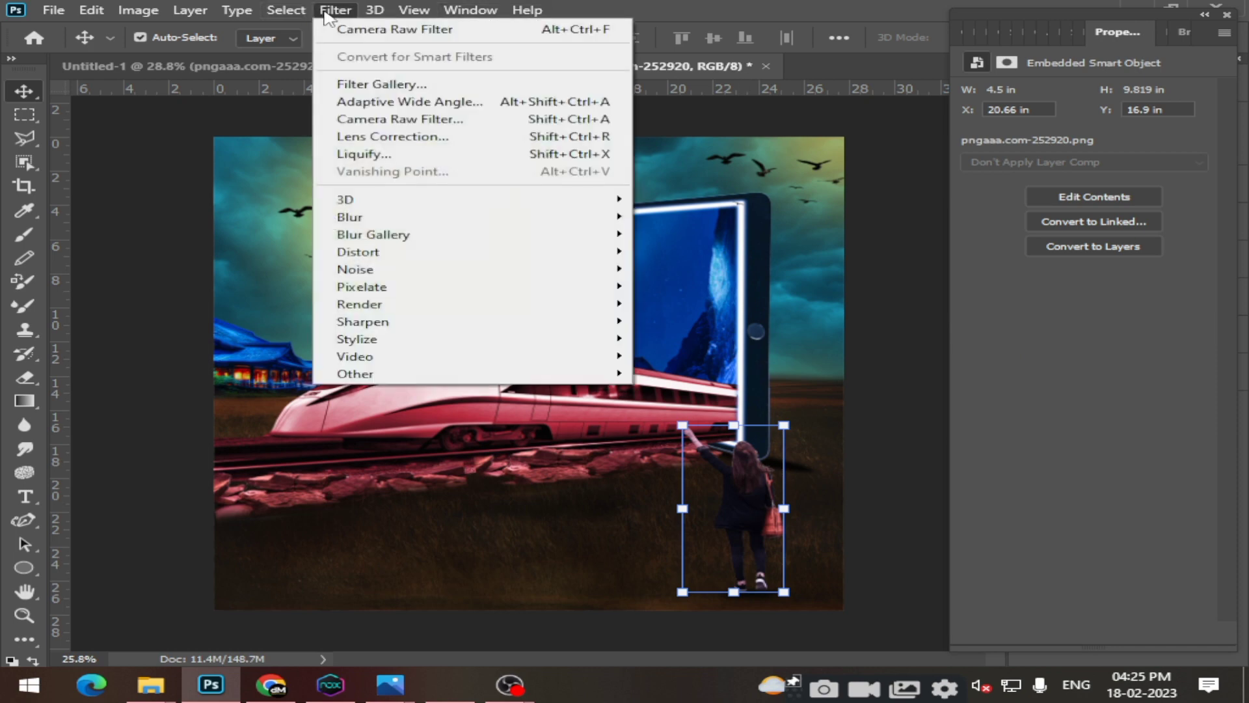
click(384, 119)
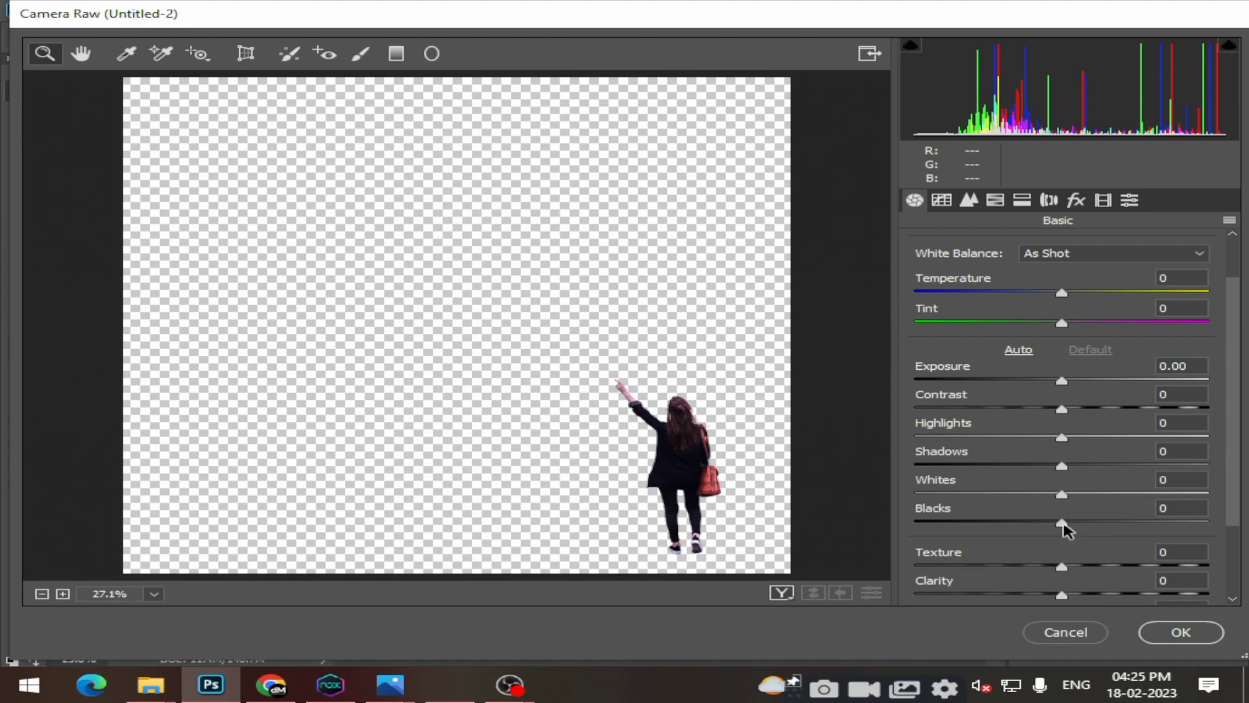
drag(1062, 523, 989, 524)
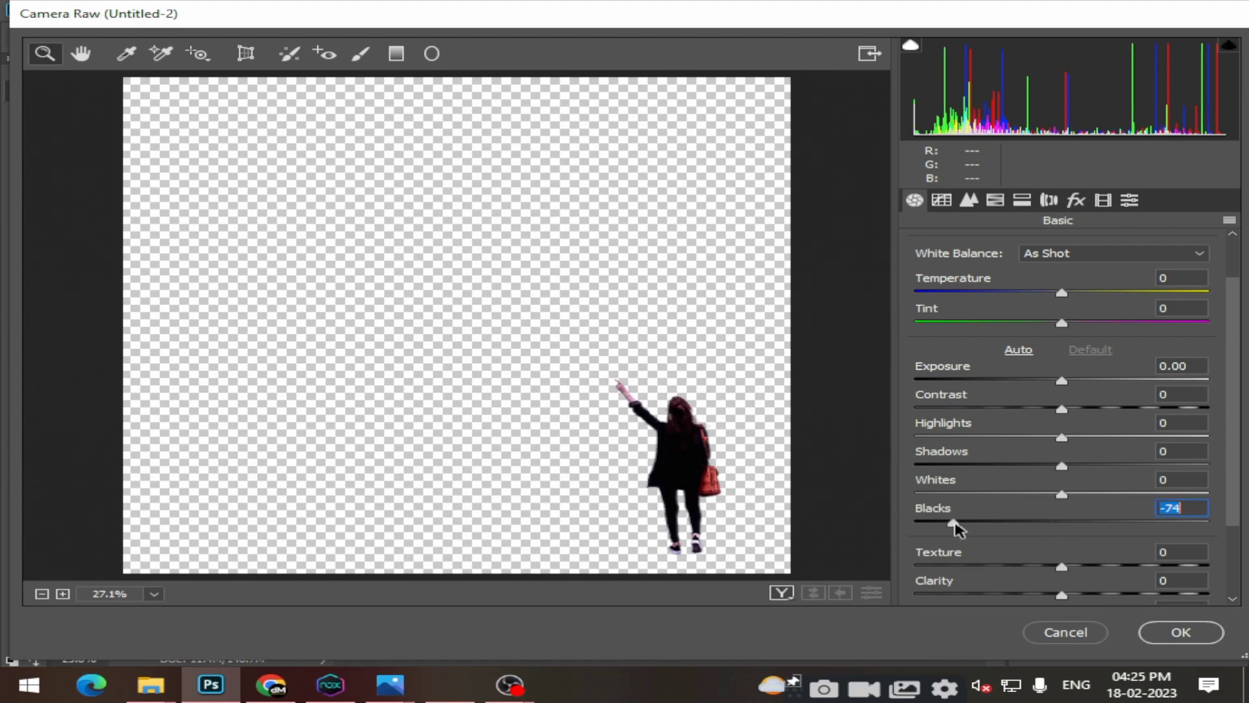
click(1144, 634)
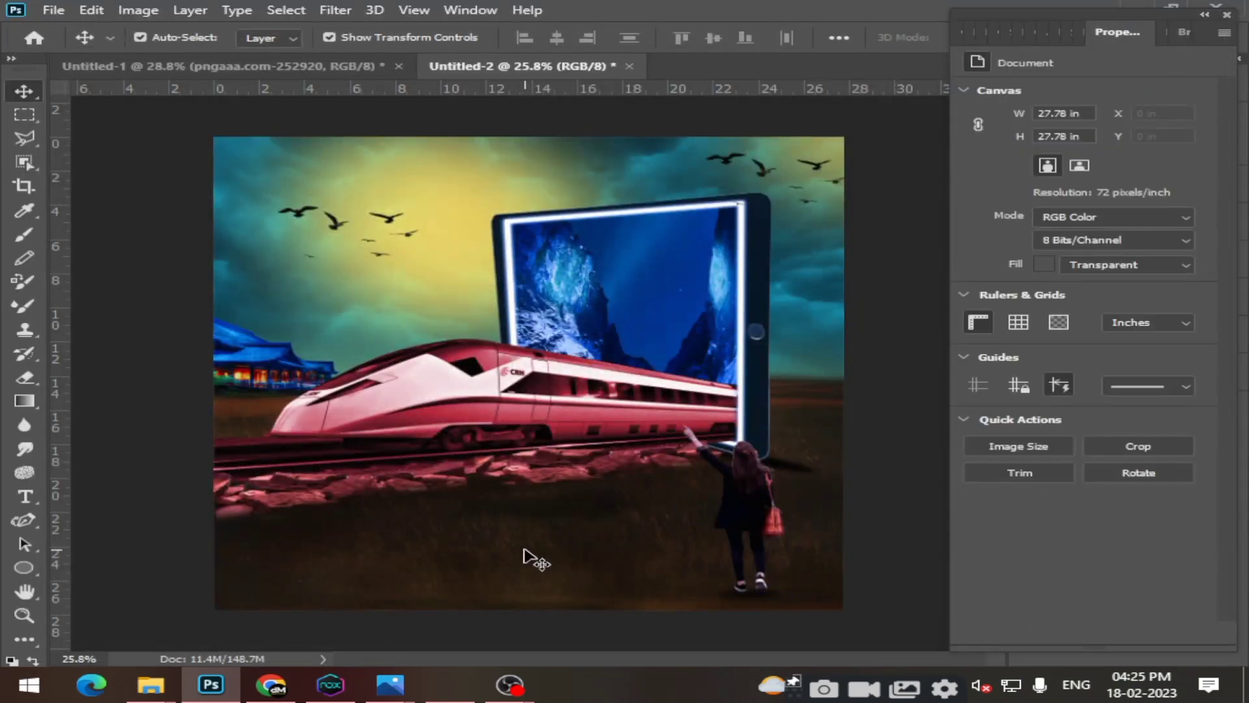
click(524, 551)
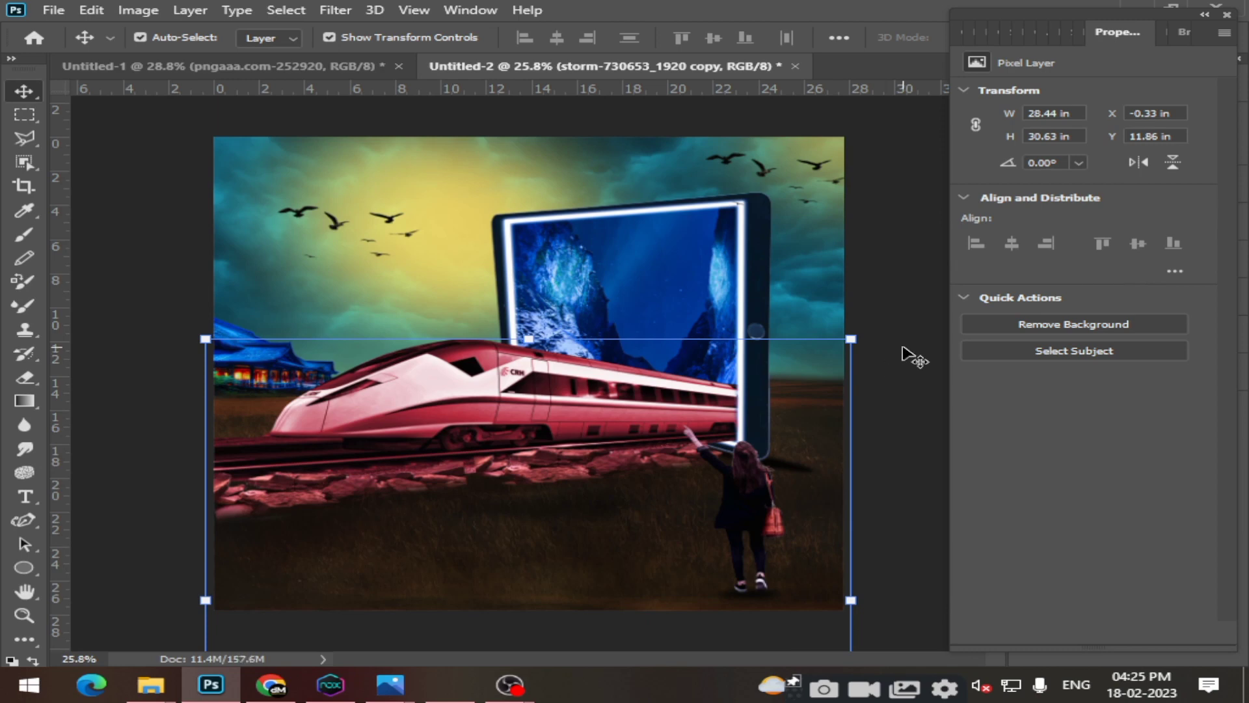
click(905, 355)
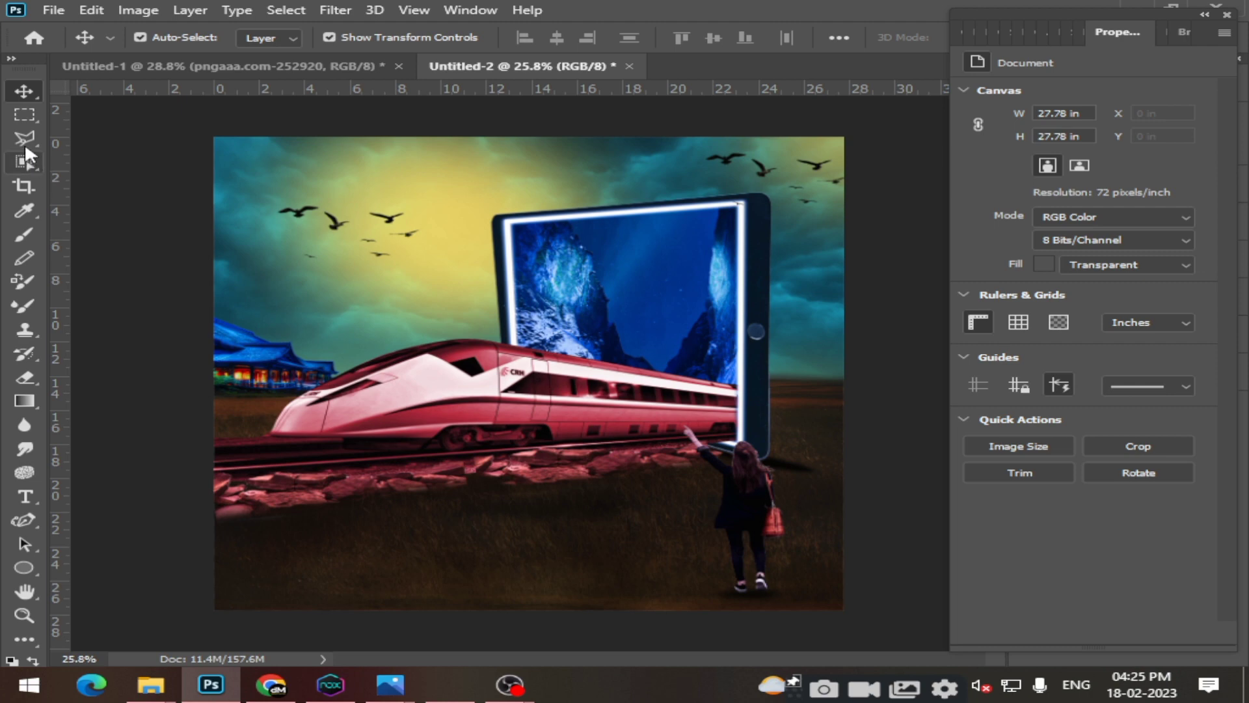
Pick the Rectangle tool and undo an accidental small rectangle at the top-left.
click(26, 568)
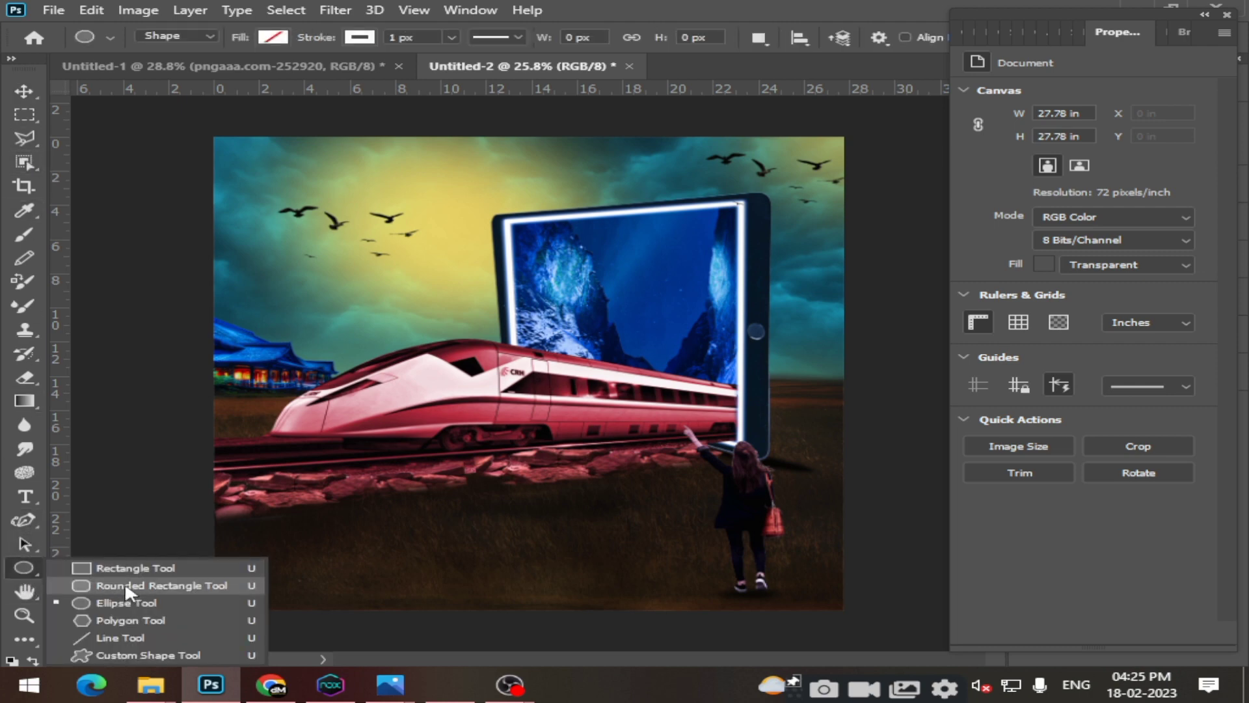
click(133, 566)
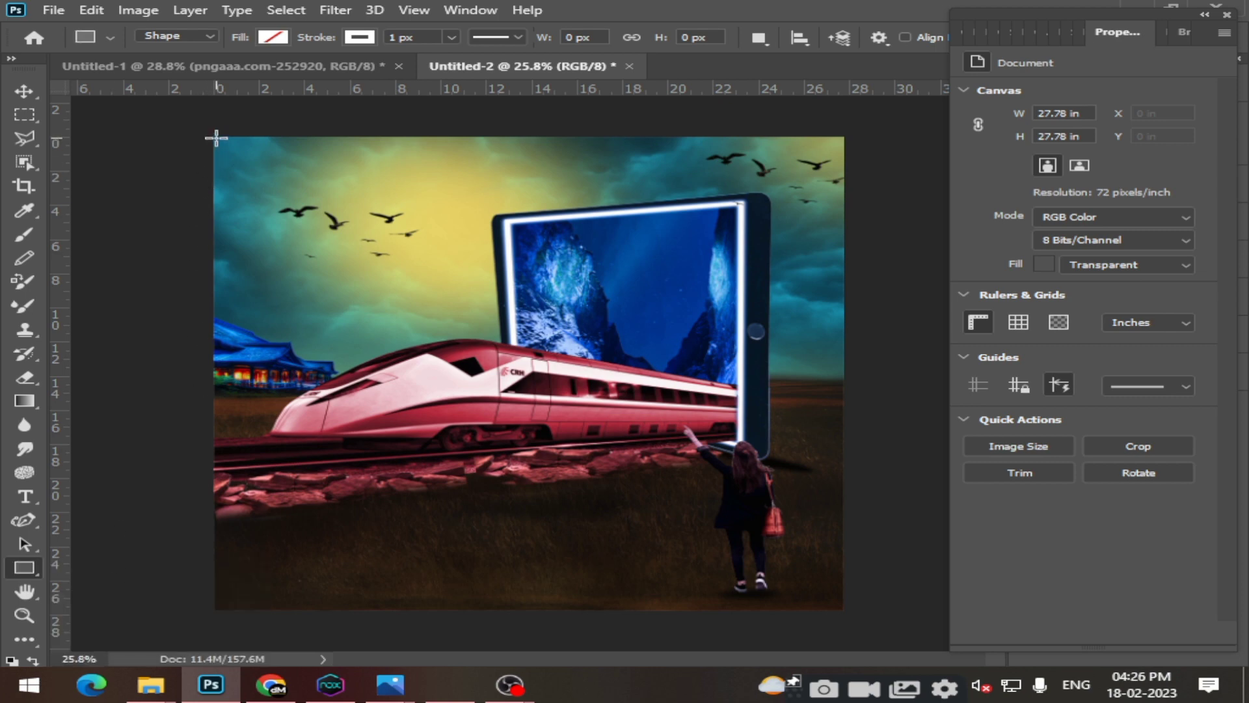
drag(215, 138, 244, 156)
key(ctrl+z)
Zoom to the top-left corner and start dragging a large rectangle toward the bottom-right.
scroll(225, 154, up, 2)
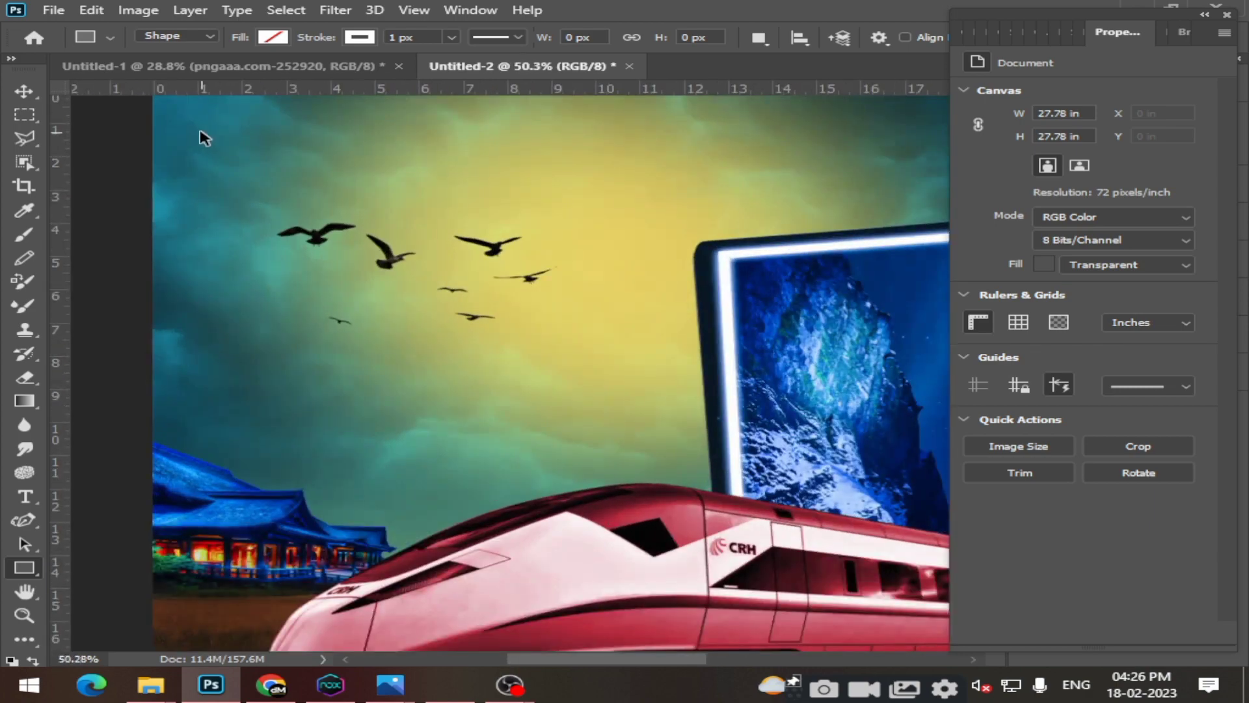
scroll(201, 135, up, 1)
scroll(291, 145, up, 2)
scroll(319, 123, down, 2)
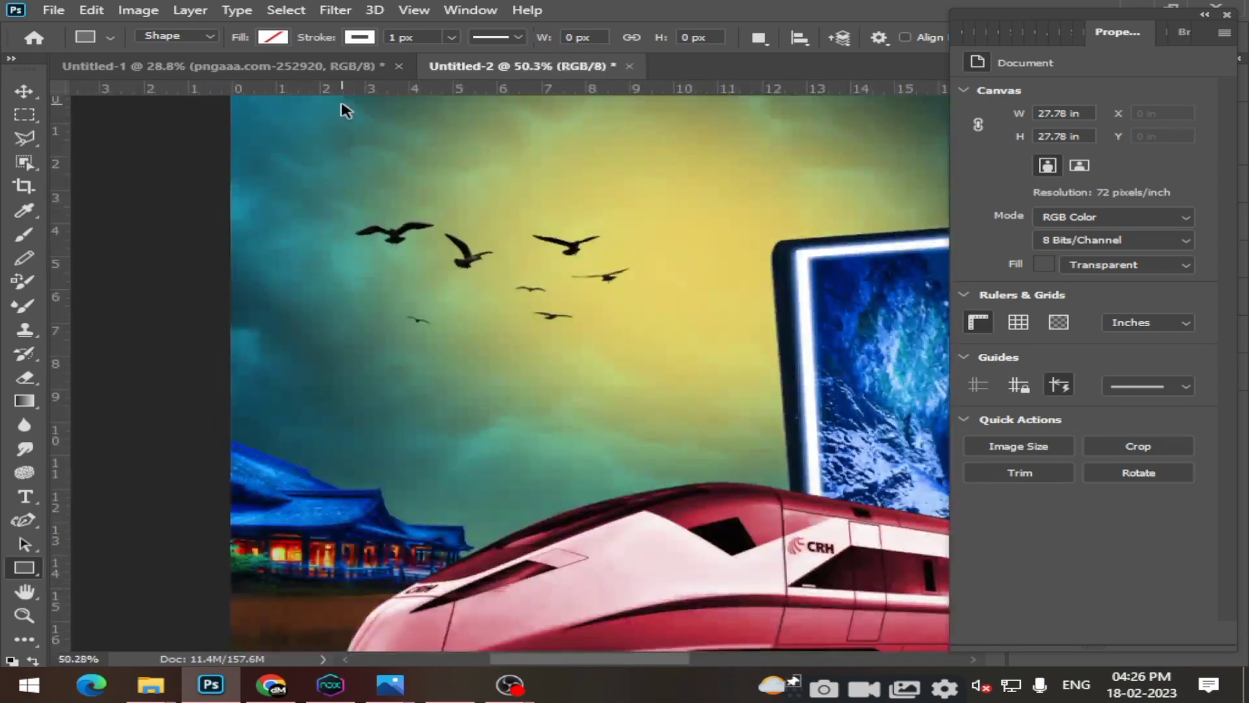
scroll(332, 120, down, 1)
scroll(364, 156, down, 1)
scroll(468, 247, down, 1)
scroll(594, 326, down, 1)
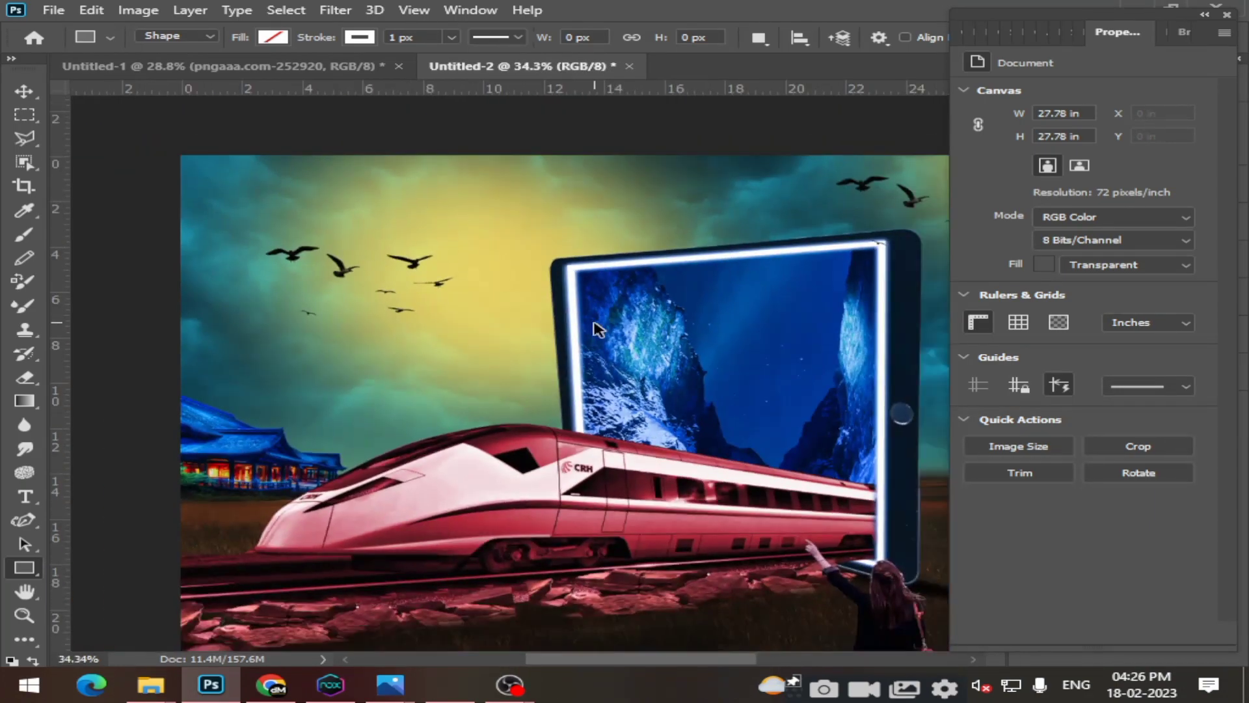
scroll(585, 330, down, 1)
scroll(599, 335, down, 2)
scroll(600, 340, down, 1)
scroll(598, 340, up, 1)
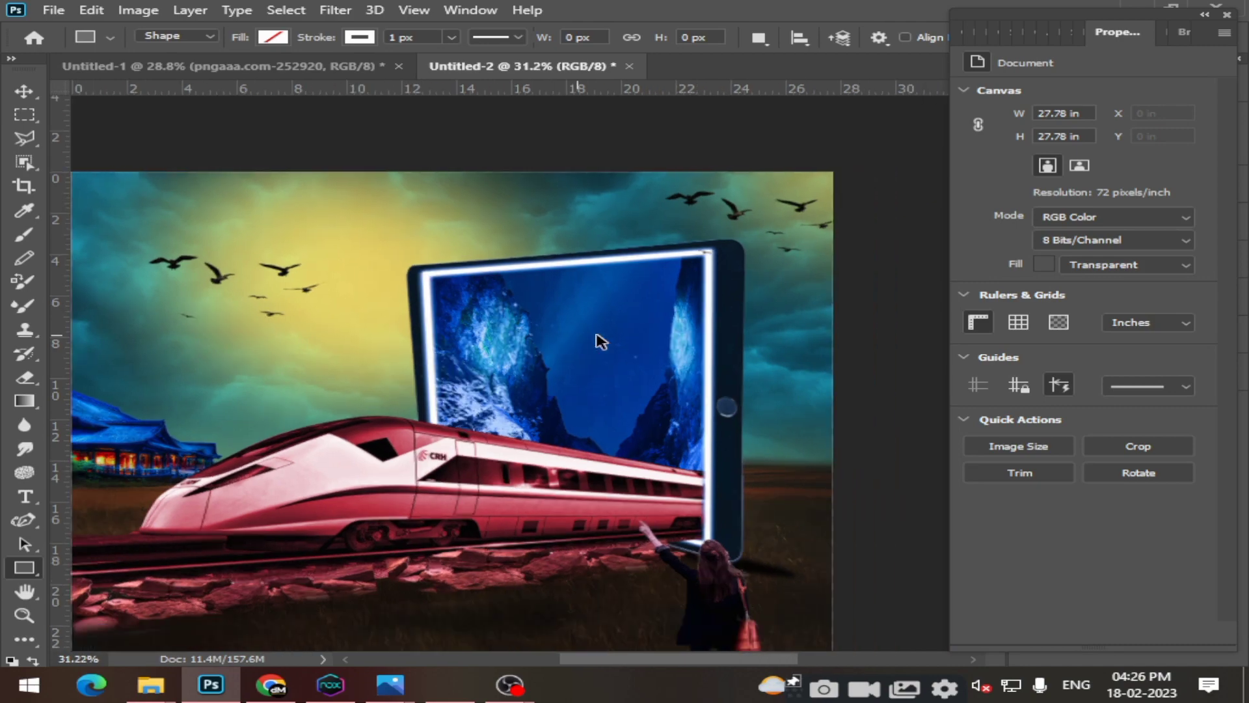
scroll(600, 341, up, 1)
scroll(602, 345, up, 1)
scroll(605, 356, up, 1)
scroll(601, 352, up, 3)
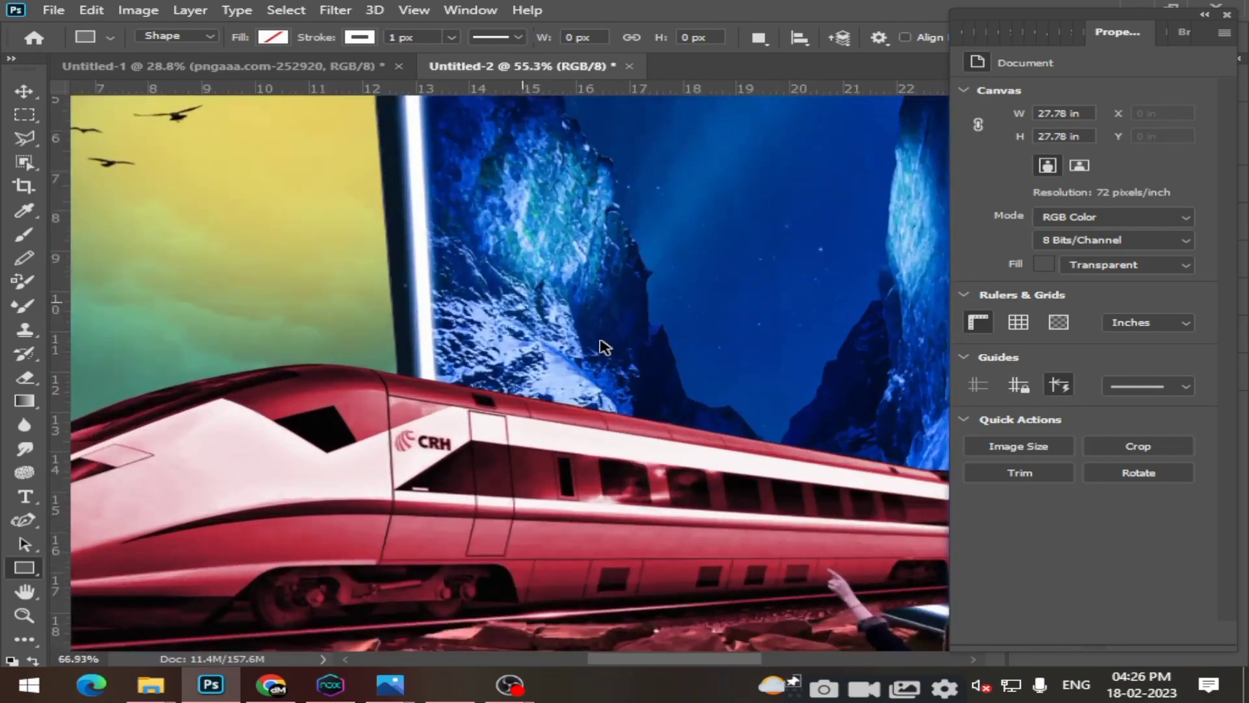
scroll(599, 349, down, 3)
scroll(748, 349, down, 3)
scroll(911, 358, up, 6)
scroll(927, 366, down, 2)
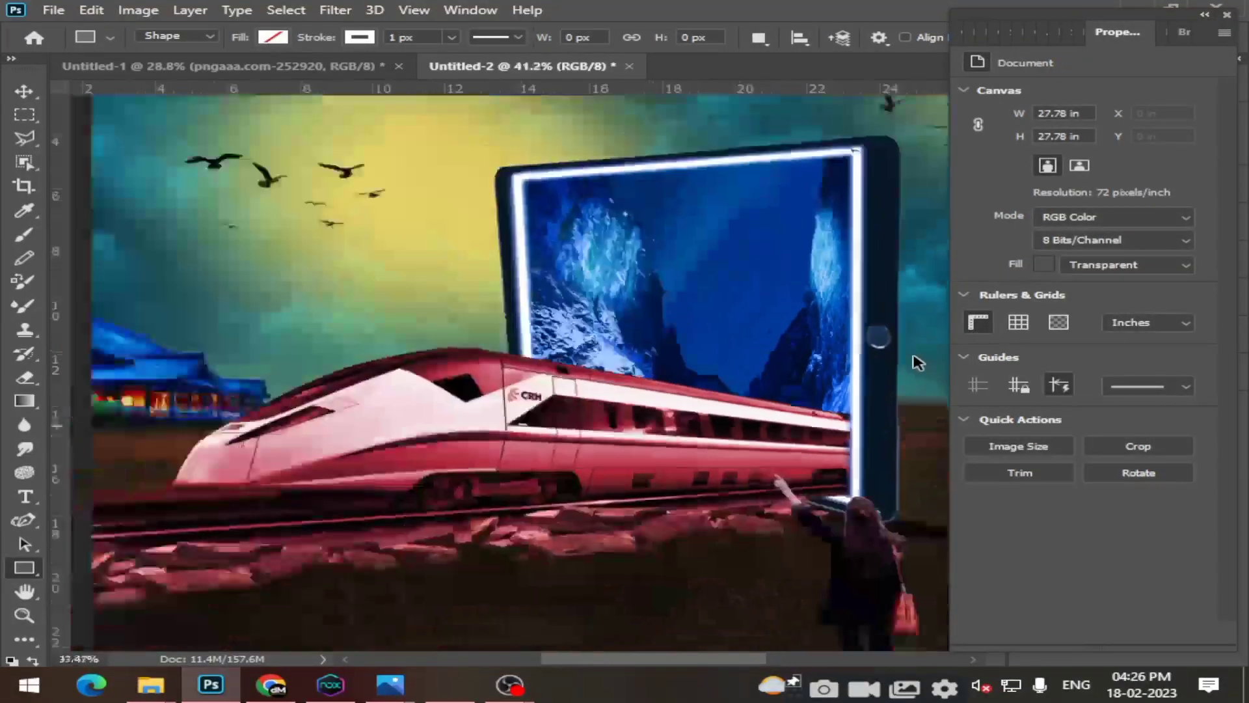
scroll(418, 522, down, 1)
scroll(245, 418, up, 2)
scroll(231, 417, up, 2)
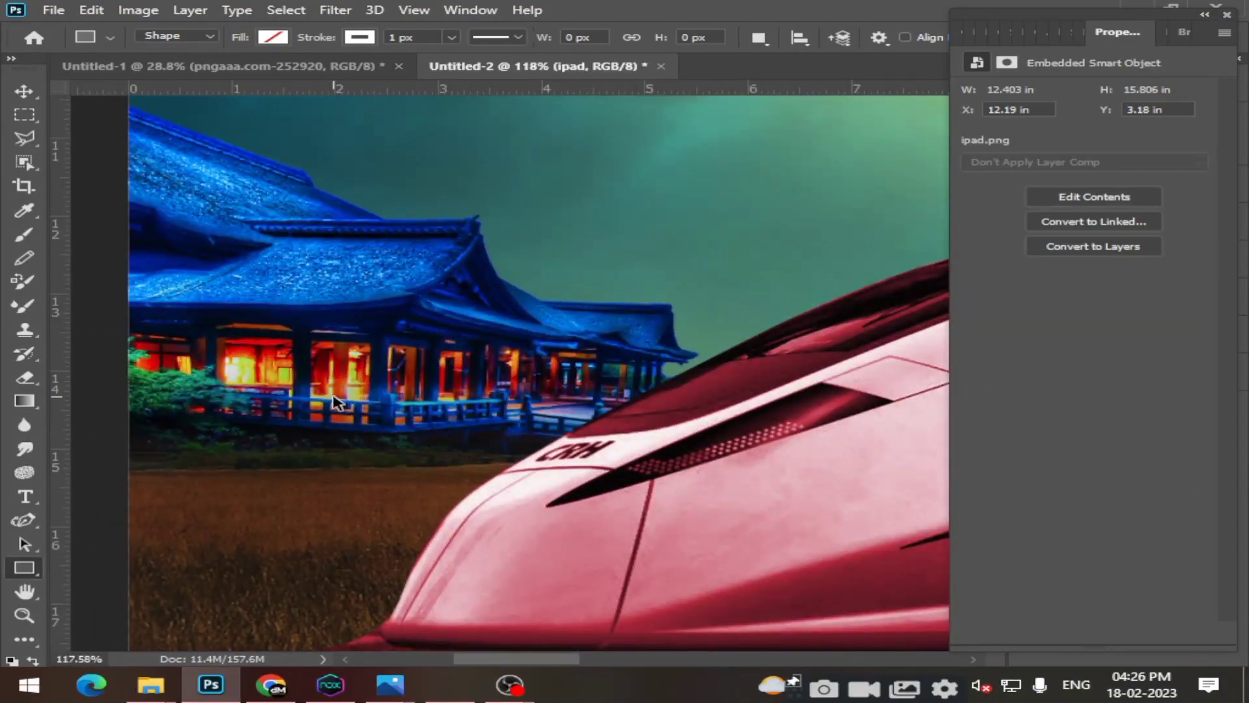
scroll(691, 340, down, 3)
scroll(758, 167, down, 2)
scroll(694, 154, up, 3)
scroll(741, 296, down, 3)
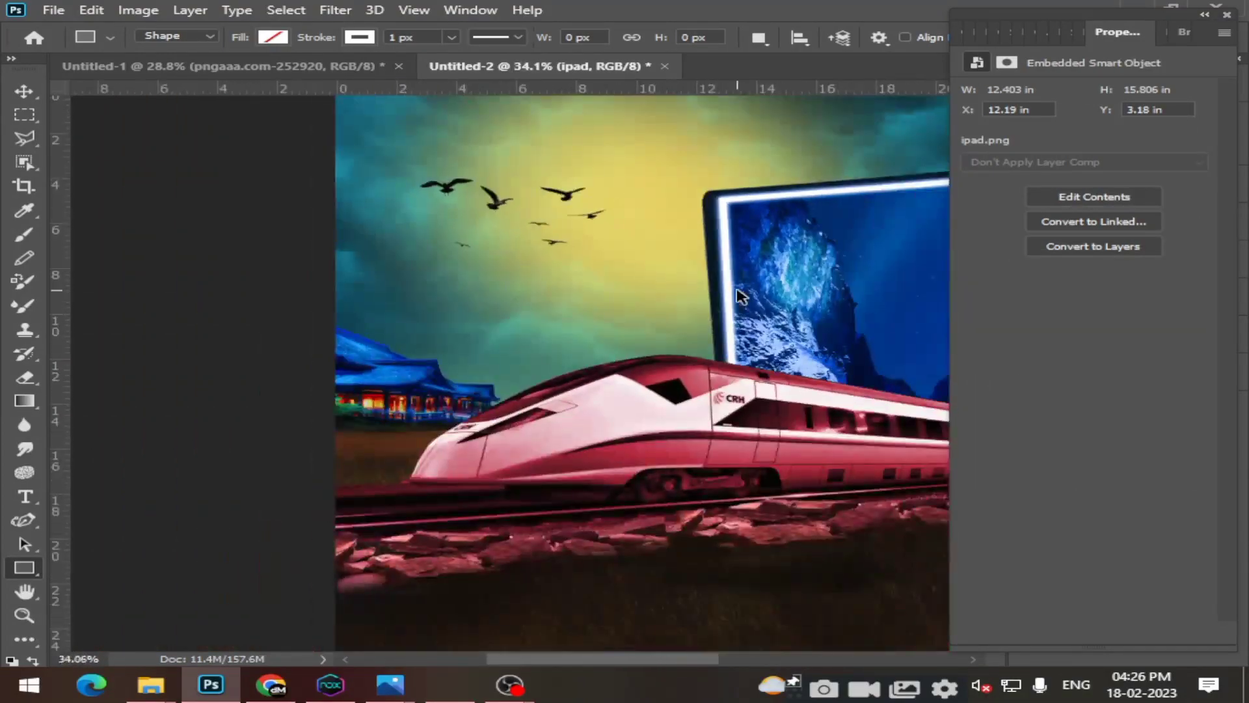
scroll(742, 296, down, 1)
scroll(857, 267, up, 2)
scroll(831, 279, up, 3)
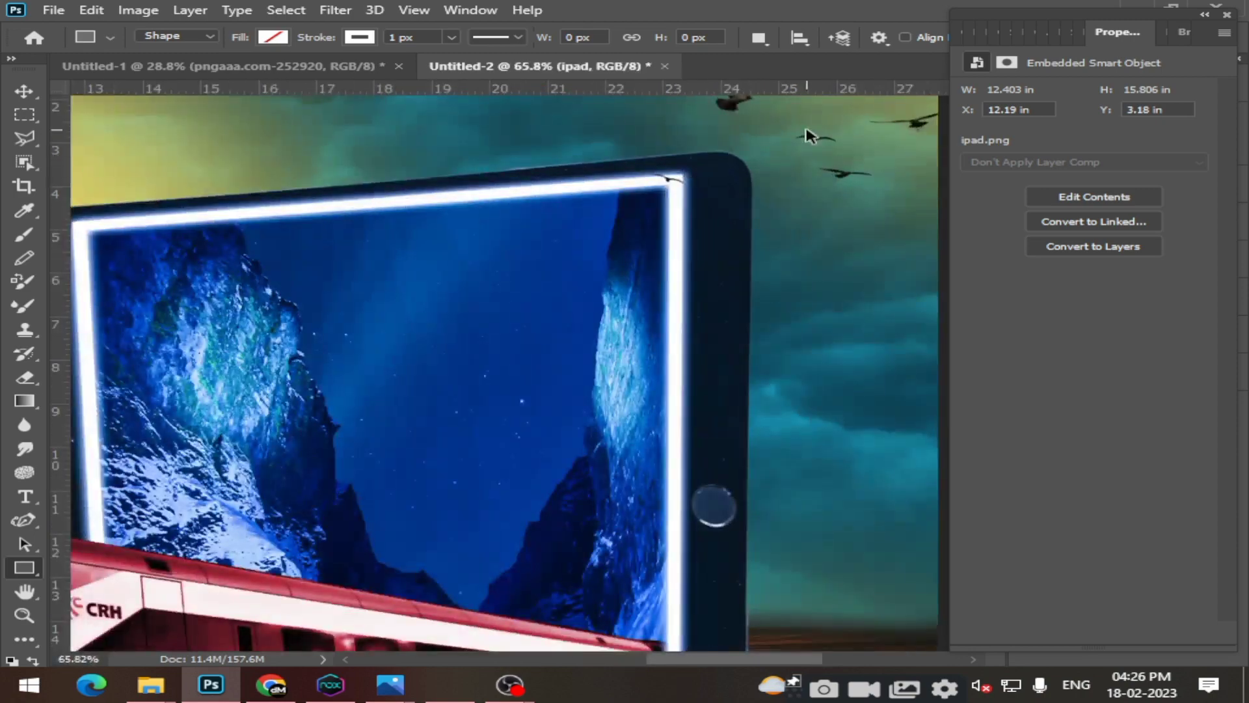
scroll(811, 140, down, 2)
scroll(825, 188, down, 2)
scroll(813, 212, down, 1)
scroll(800, 219, down, 1)
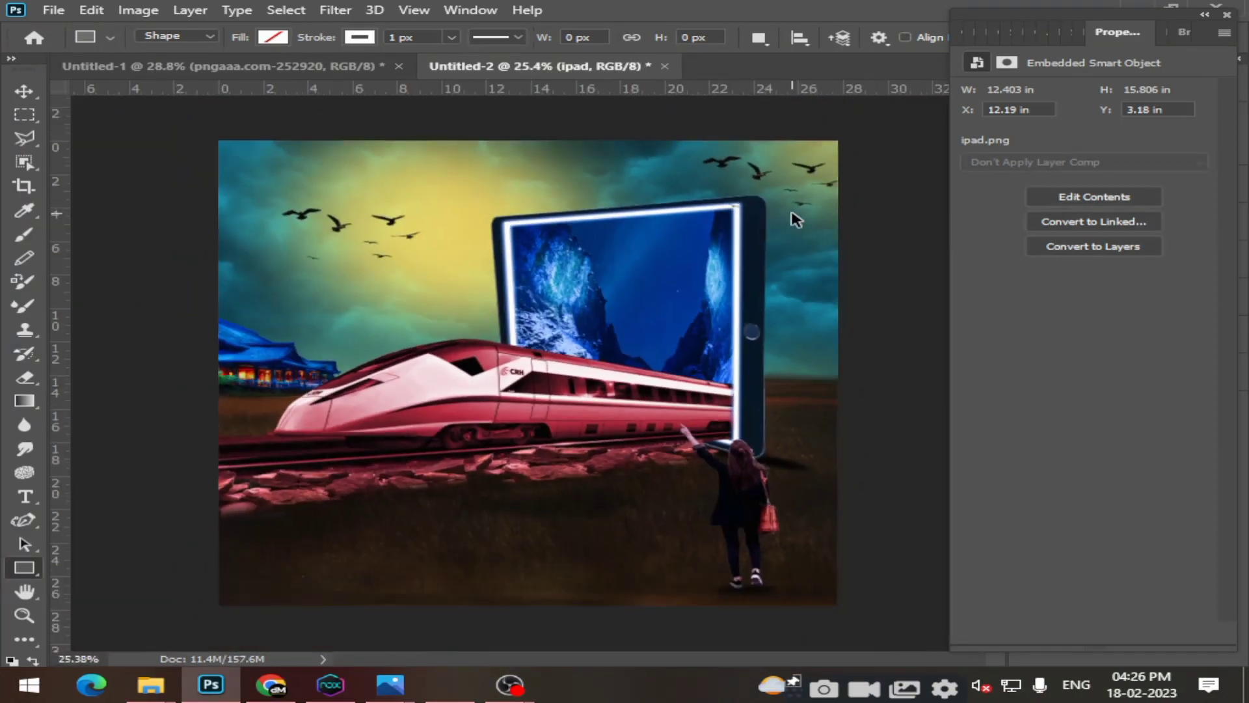
scroll(222, 146, up, 1)
scroll(188, 124, up, 5)
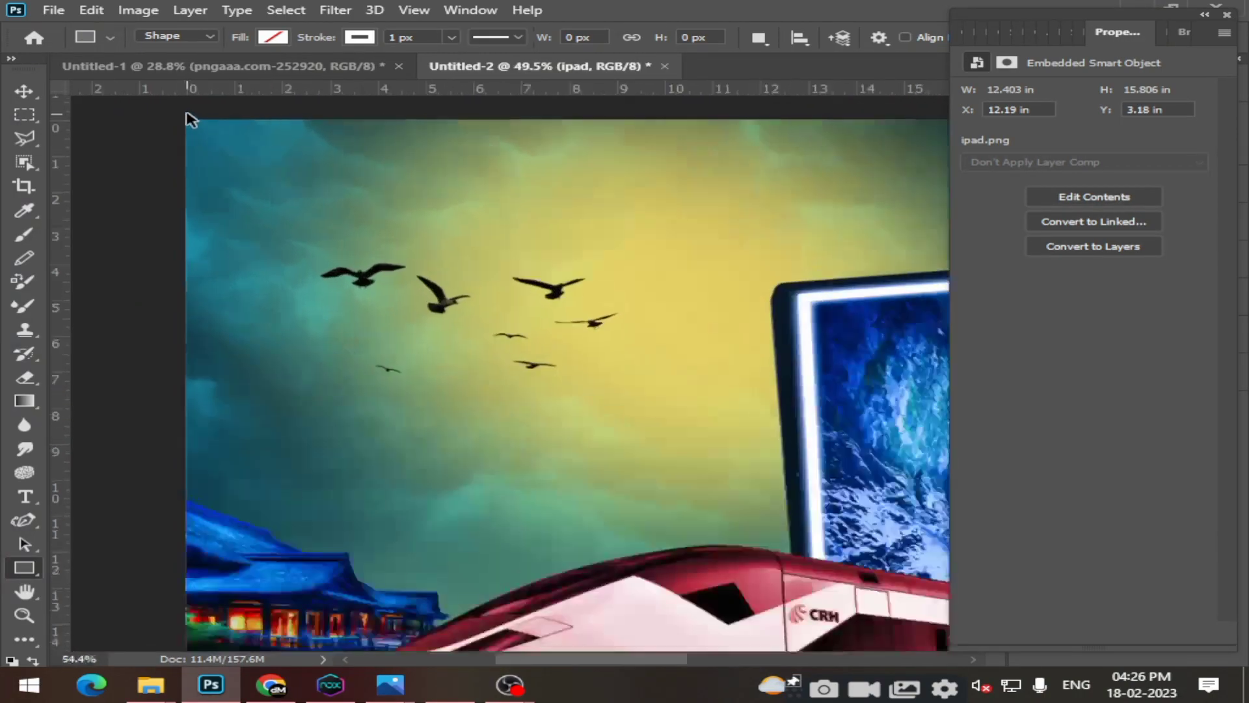
scroll(208, 125, up, 7)
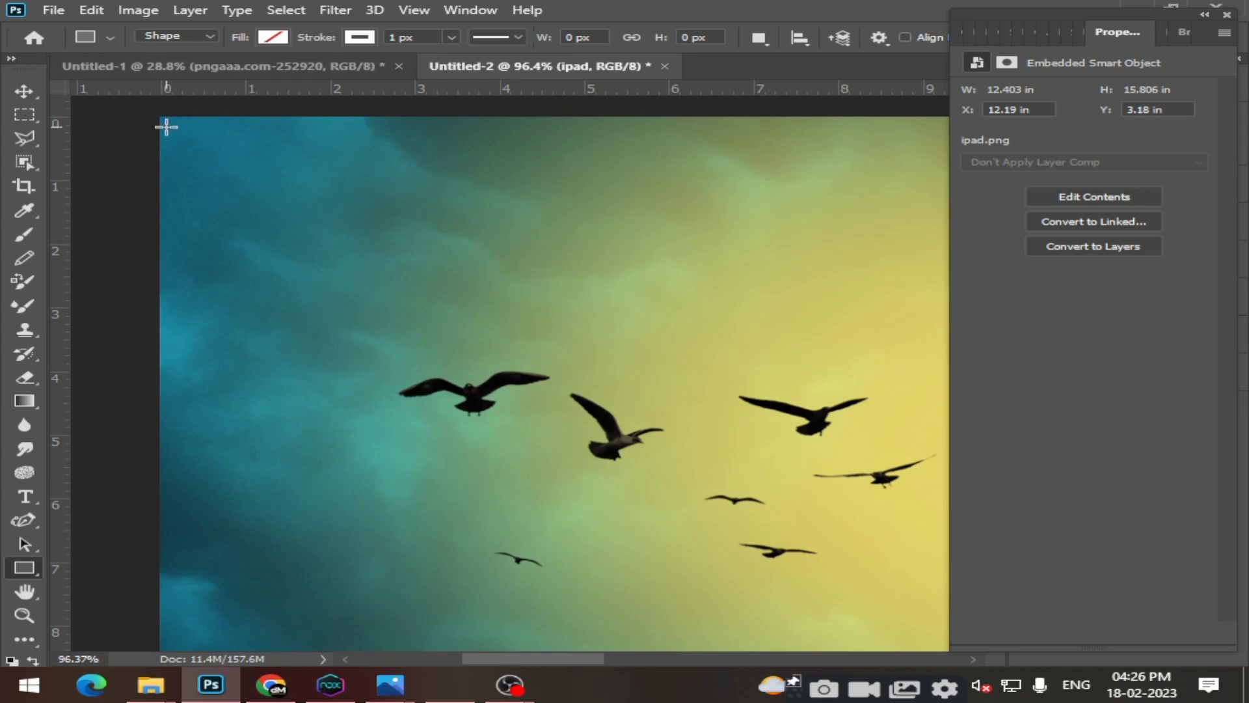
mouse_move(166, 121)
mouse_down()
mouse_move(875, 619)
mouse_move(1025, 678)
mouse_up()
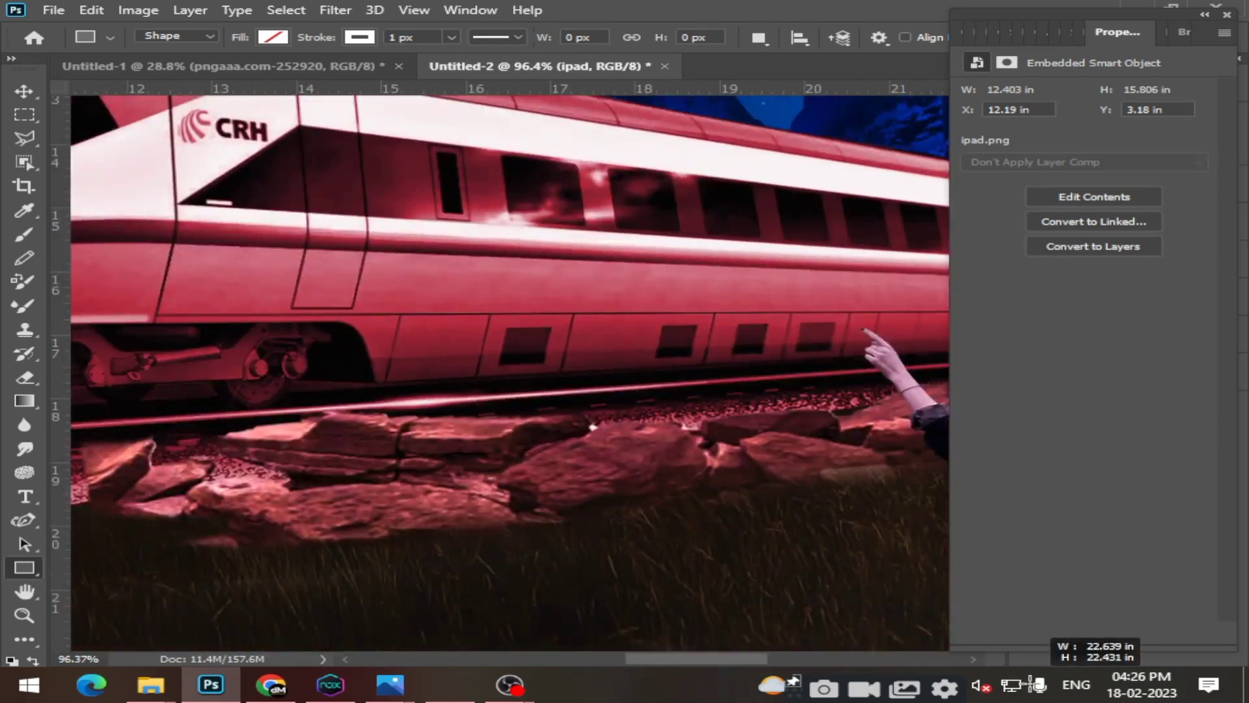
Finish the unfilled rectangle so it frames the whole image at 1990 × 1986 px.
mouse_move(1025, 678)
mouse_down()
mouse_move(859, 568)
mouse_move(757, 523)
mouse_up()
alt+scroll(615, 238, down, 2)
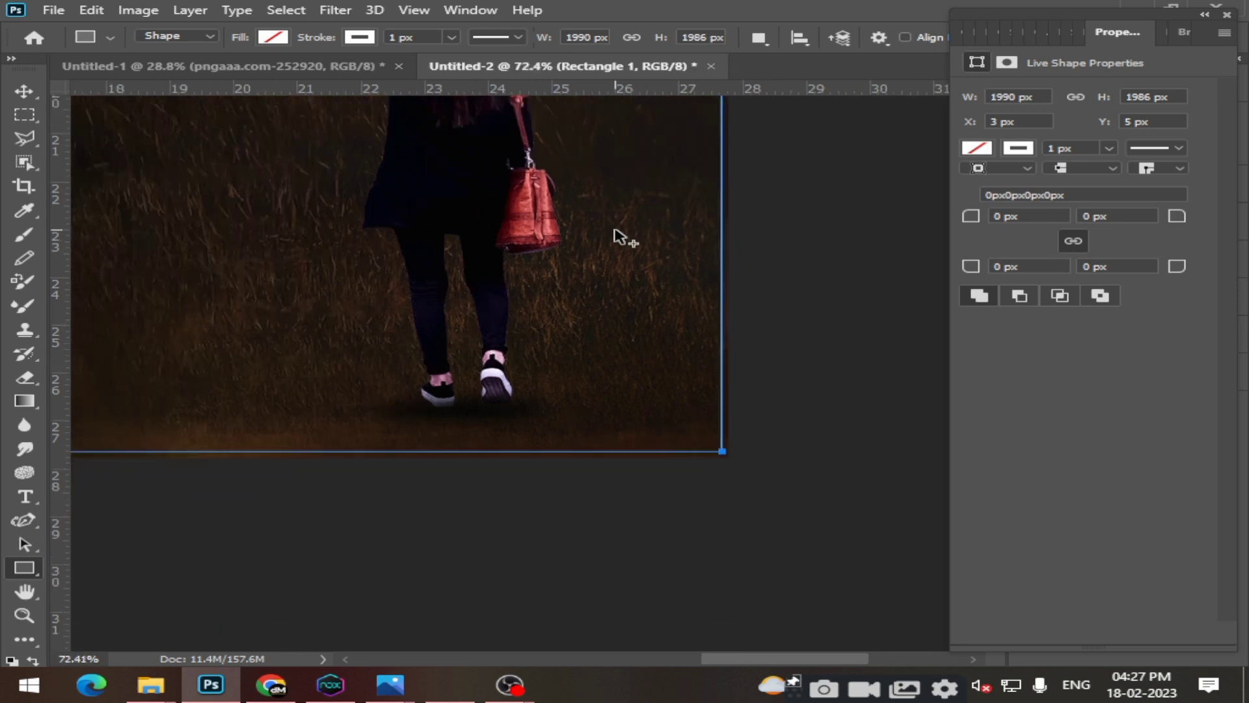
alt+scroll(615, 237, down, 3)
scroll(456, 195, left, 3)
scroll(521, 185, left, 3)
scroll(631, 195, up, 3)
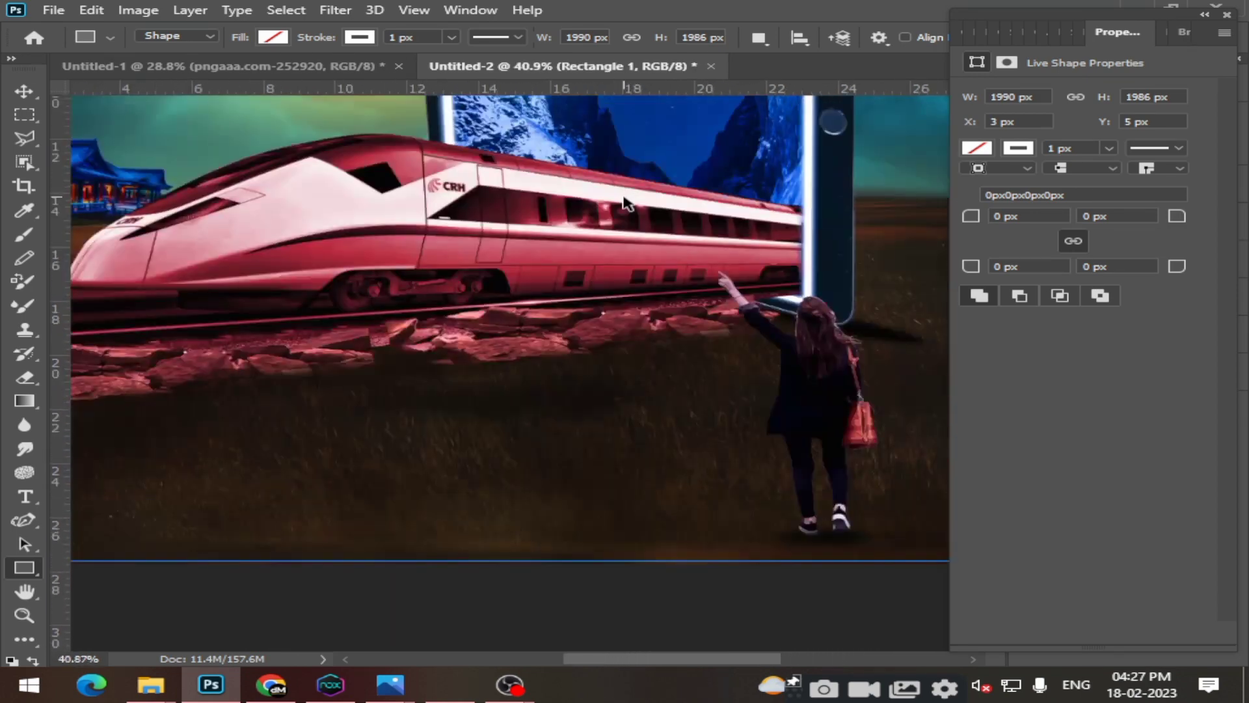
alt+scroll(625, 203, down, 2)
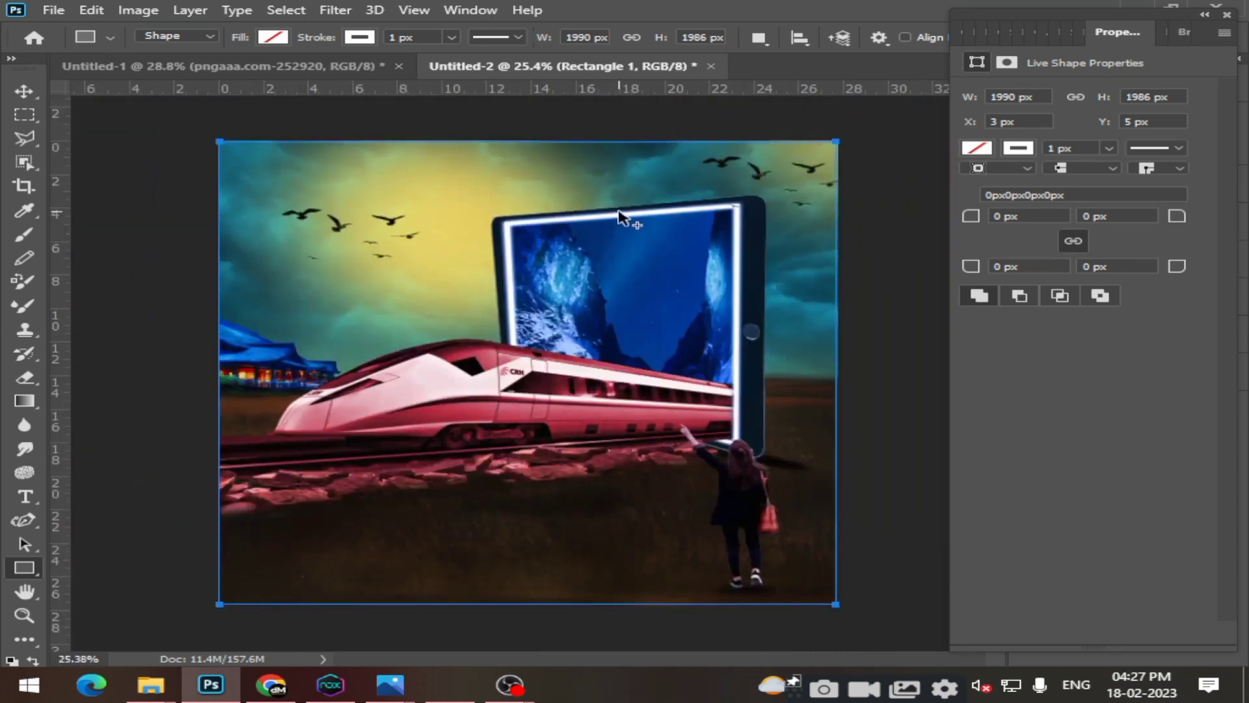
Set the rectangle's stroke width to about 8.28 px.
click(1109, 149)
drag(1114, 168, 1119, 168)
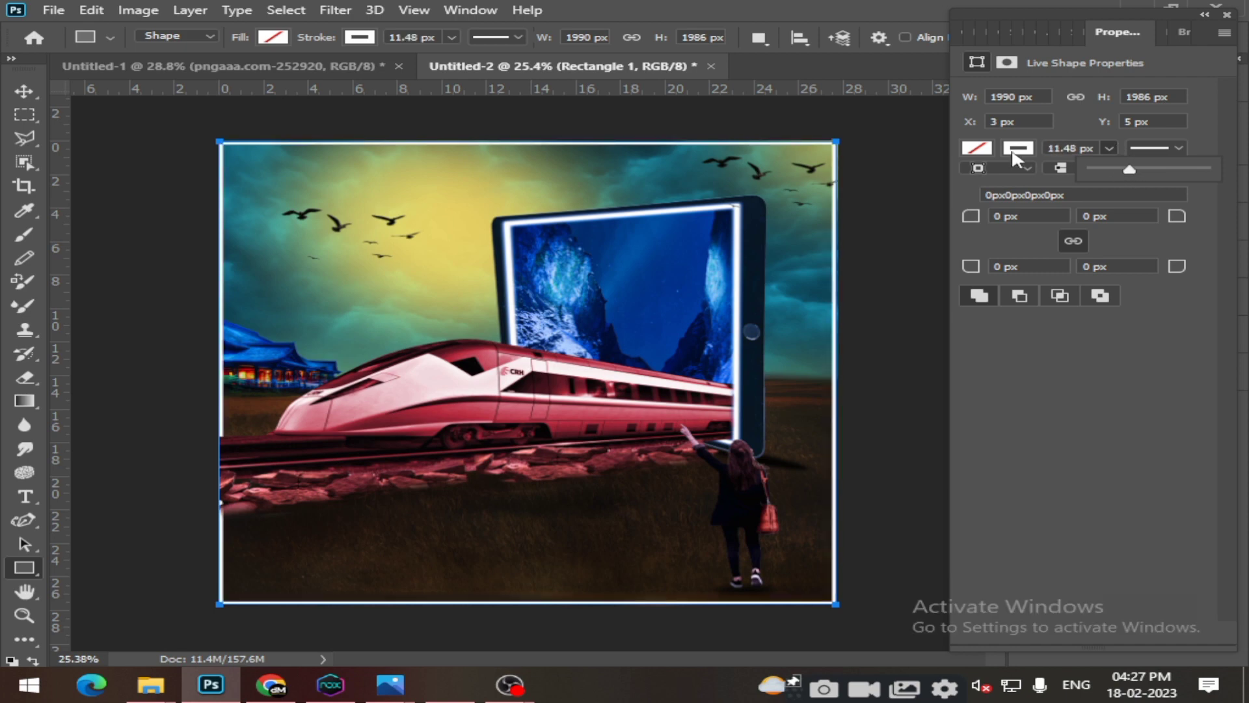
drag(1127, 165, 1124, 169)
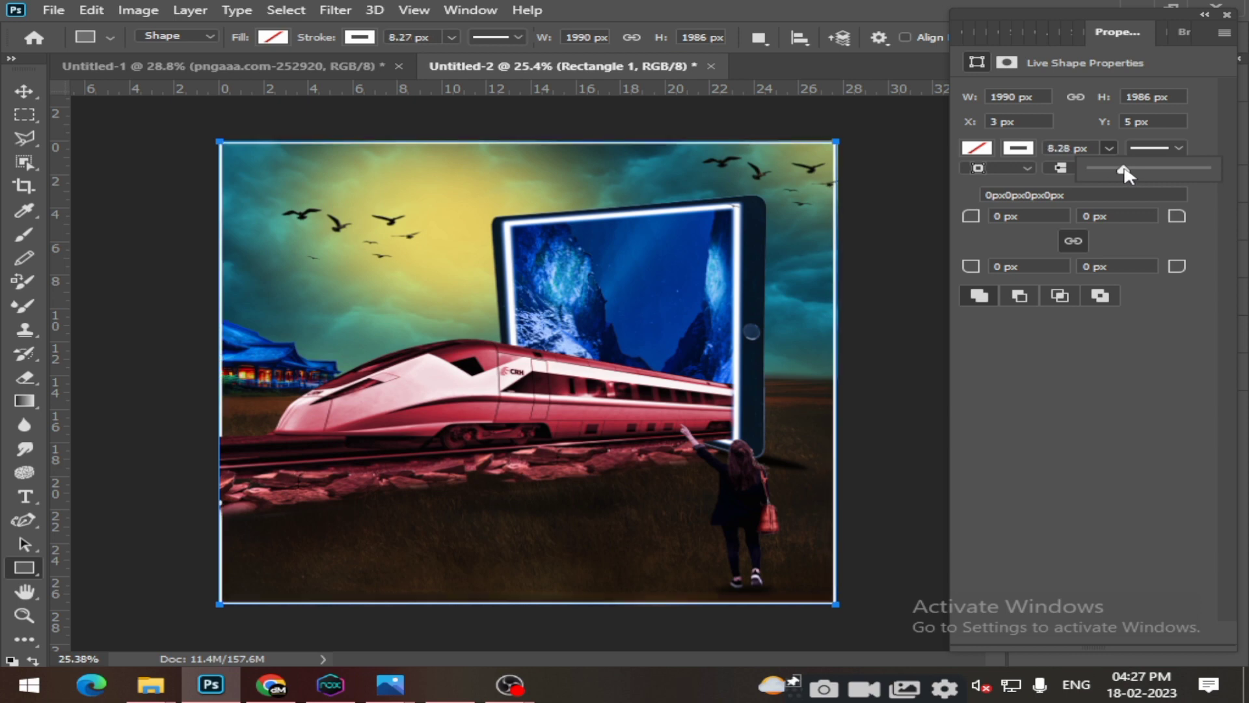
Try several outline colours on Rectangle 1, settling on a light-blue stroke.
click(1019, 150)
click(1157, 245)
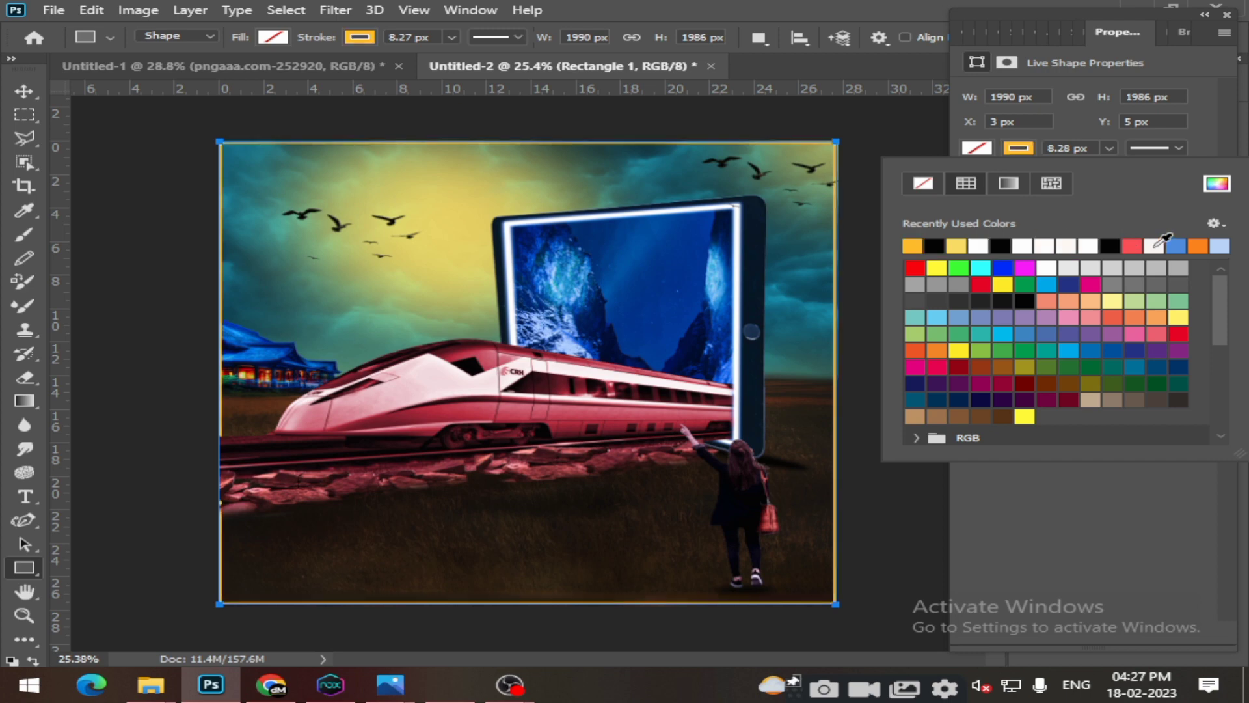
click(1179, 302)
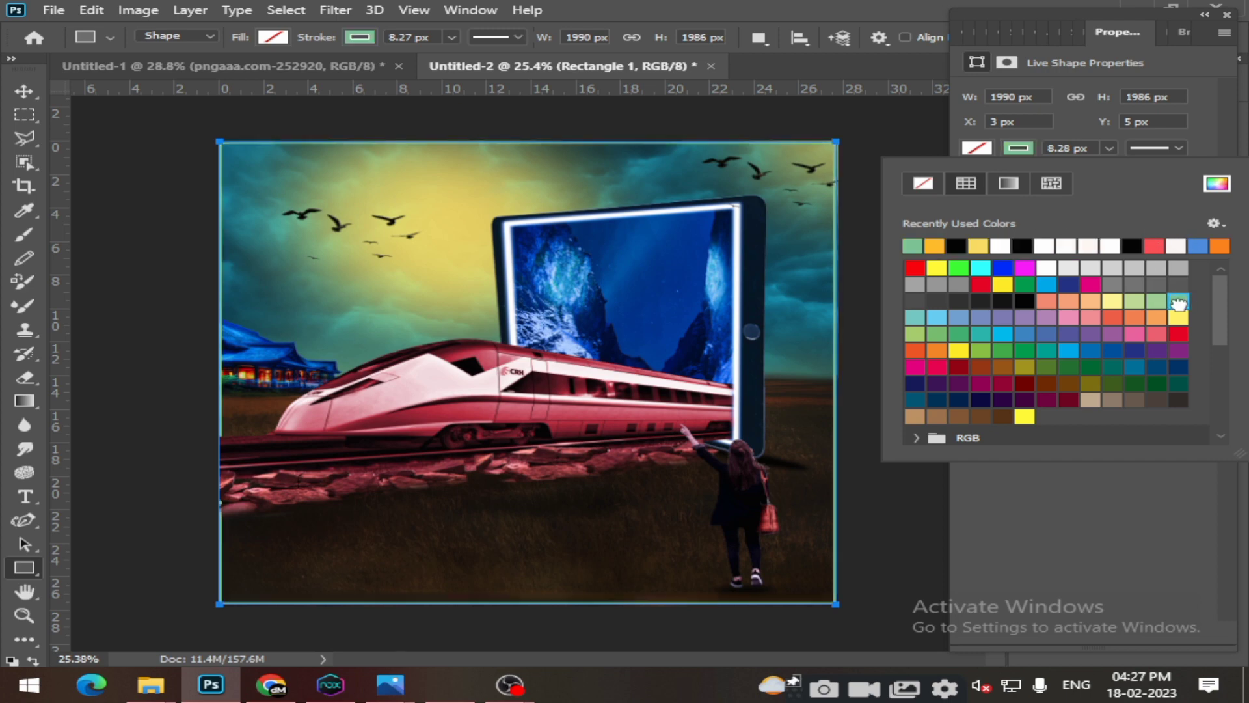
click(1004, 267)
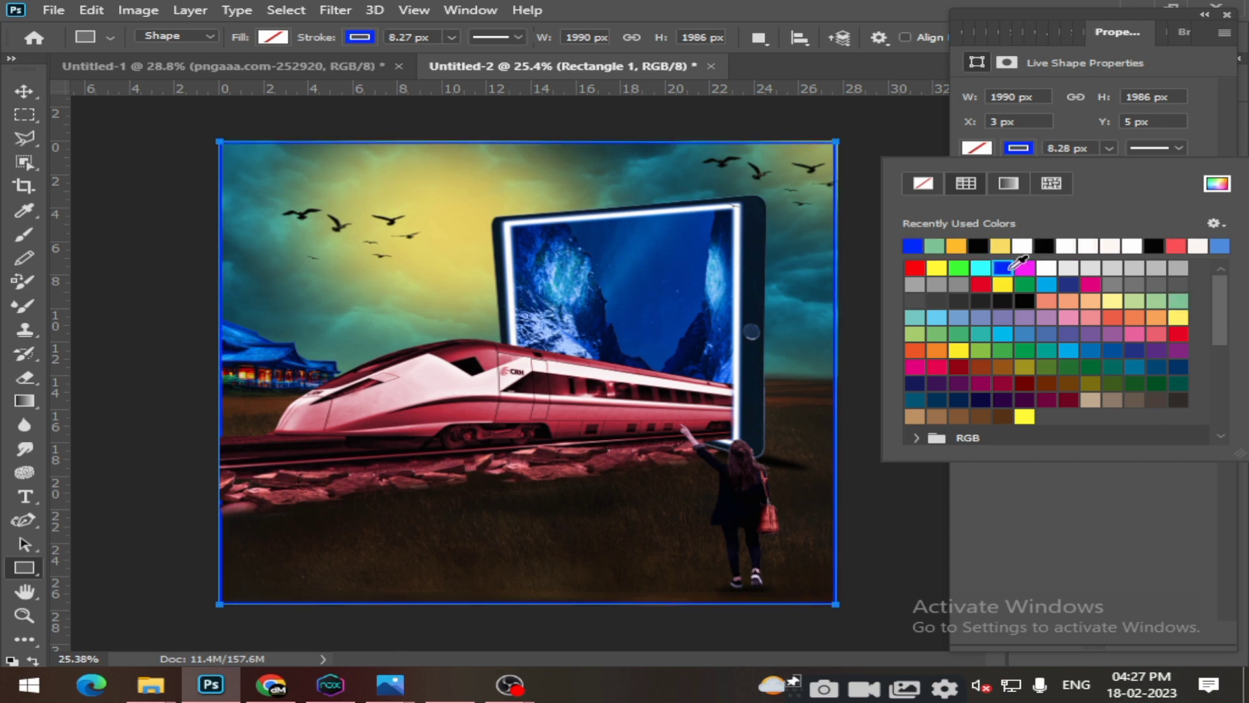
click(938, 285)
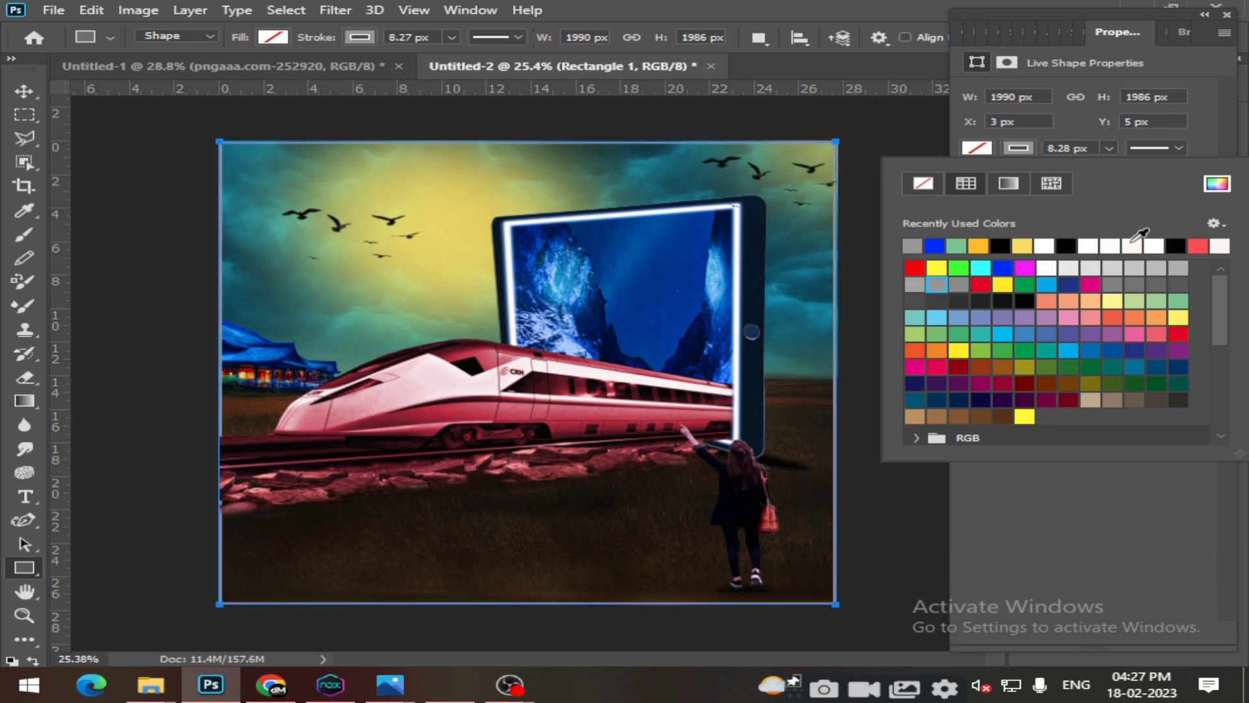
click(1178, 244)
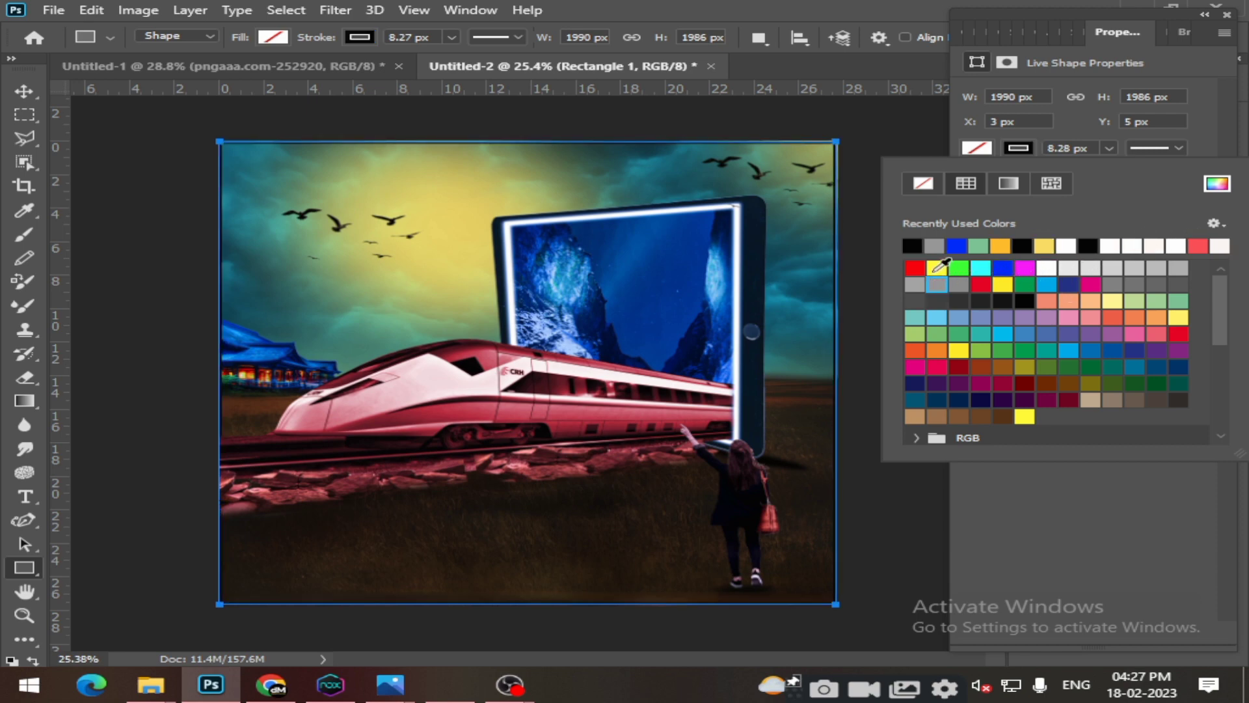
click(935, 245)
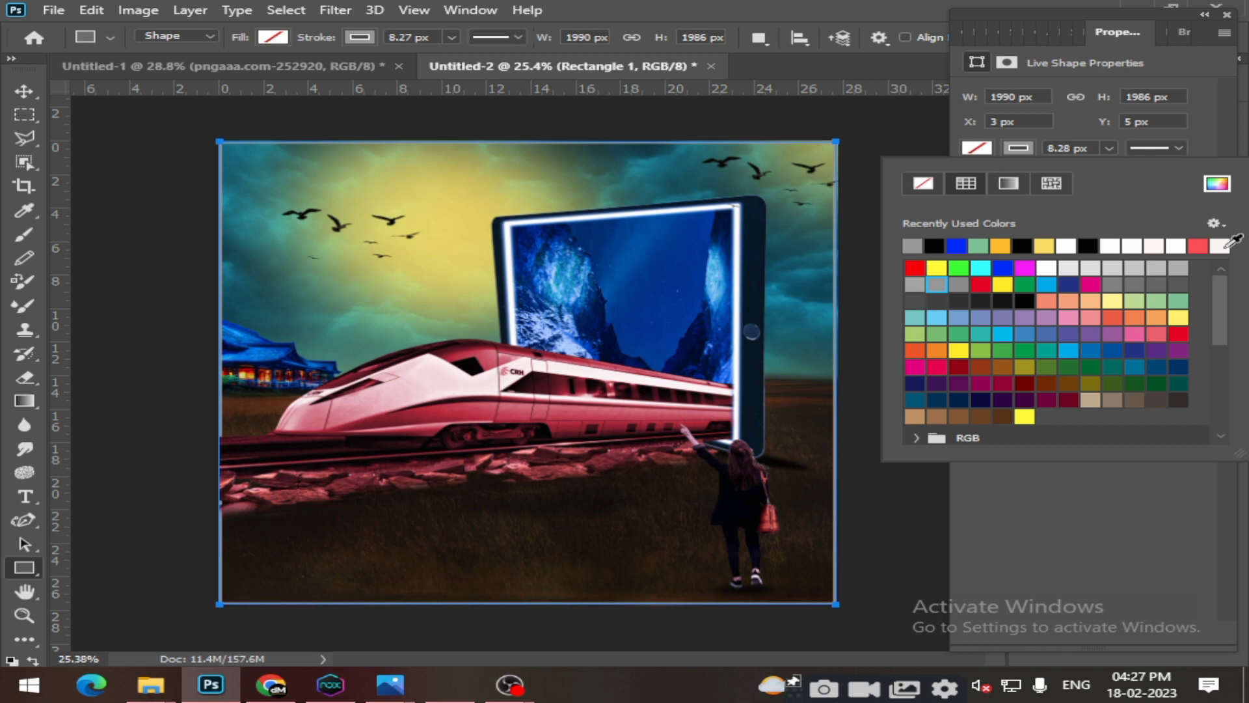
click(1227, 246)
click(1155, 317)
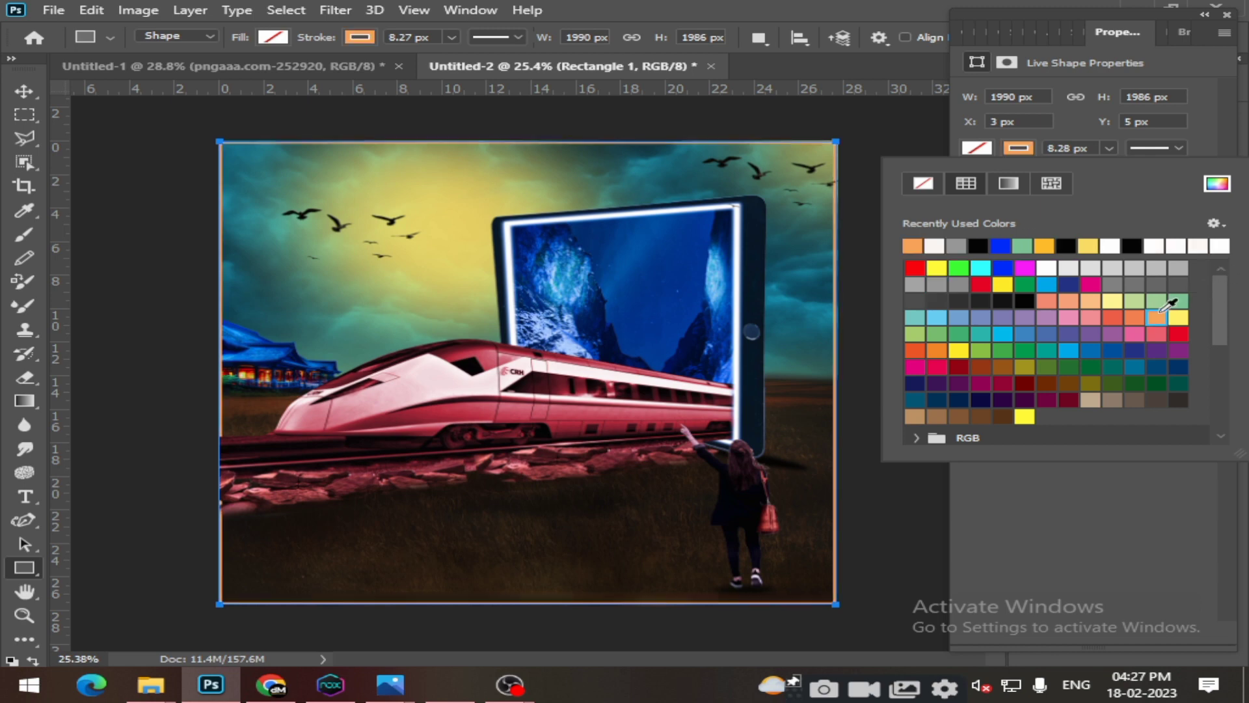
click(1179, 317)
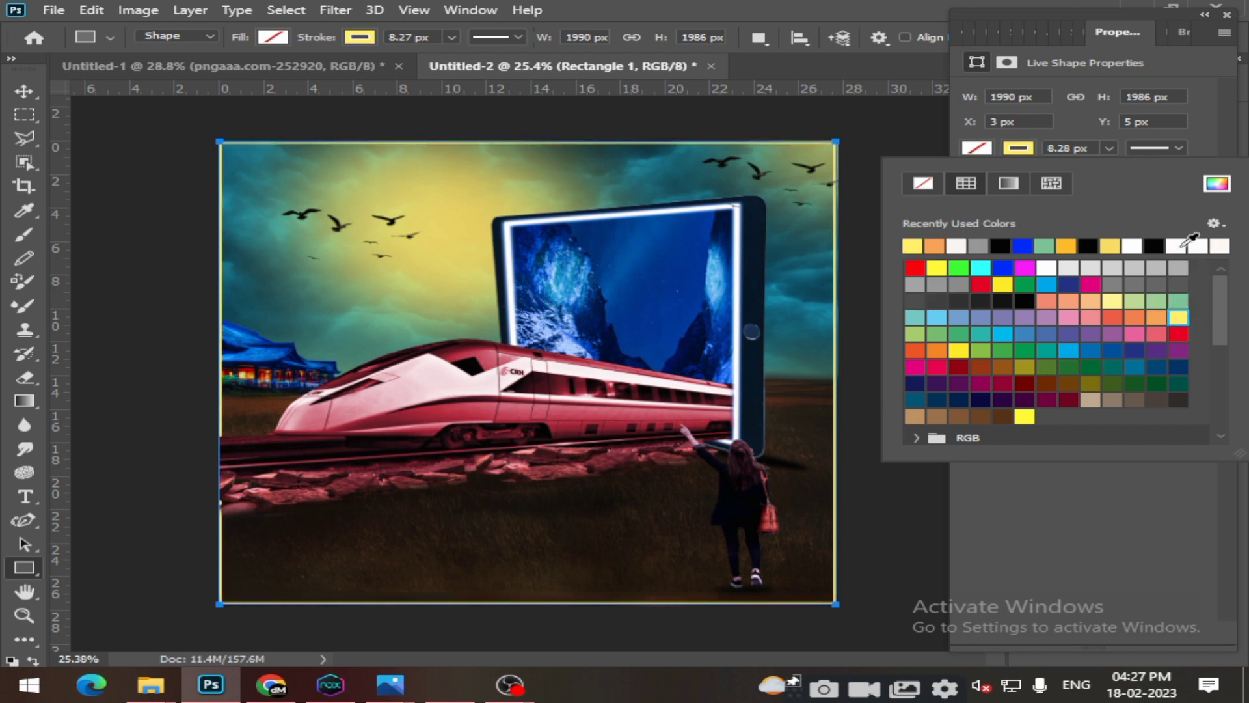
click(937, 316)
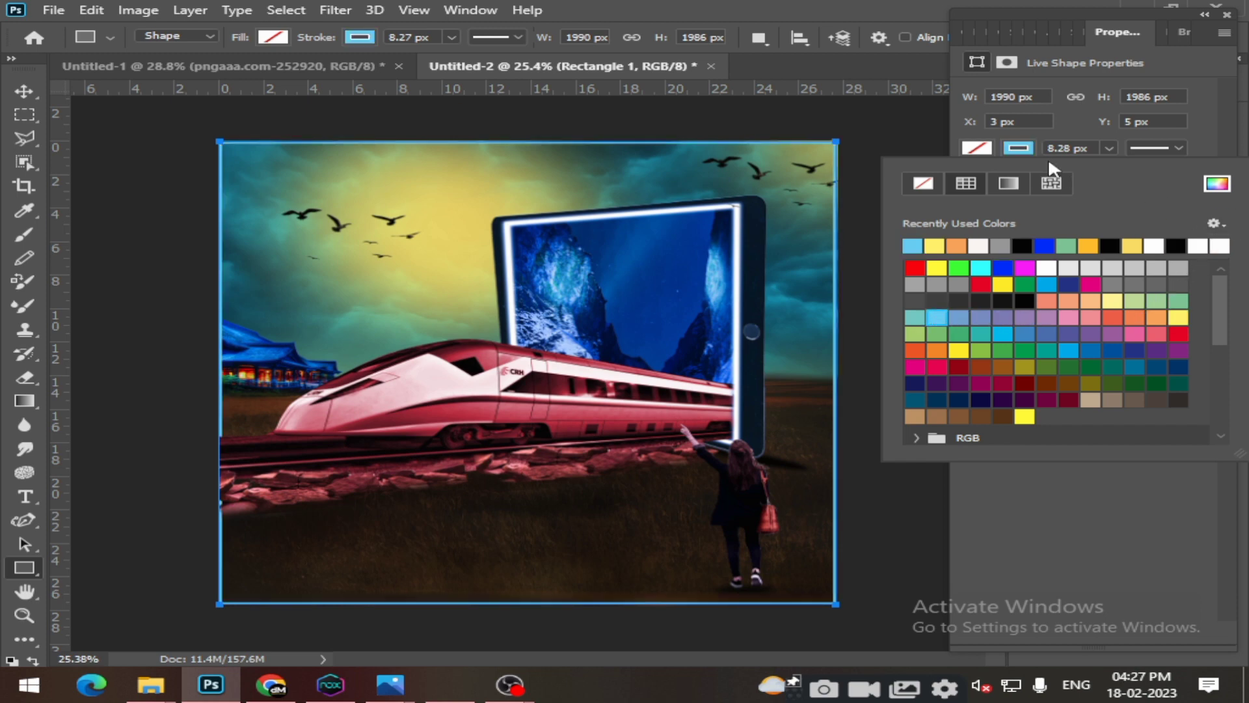
click(838, 210)
Undo the accidentally created second same-sized rectangle, keeping only Rectangle 1.
click(795, 211)
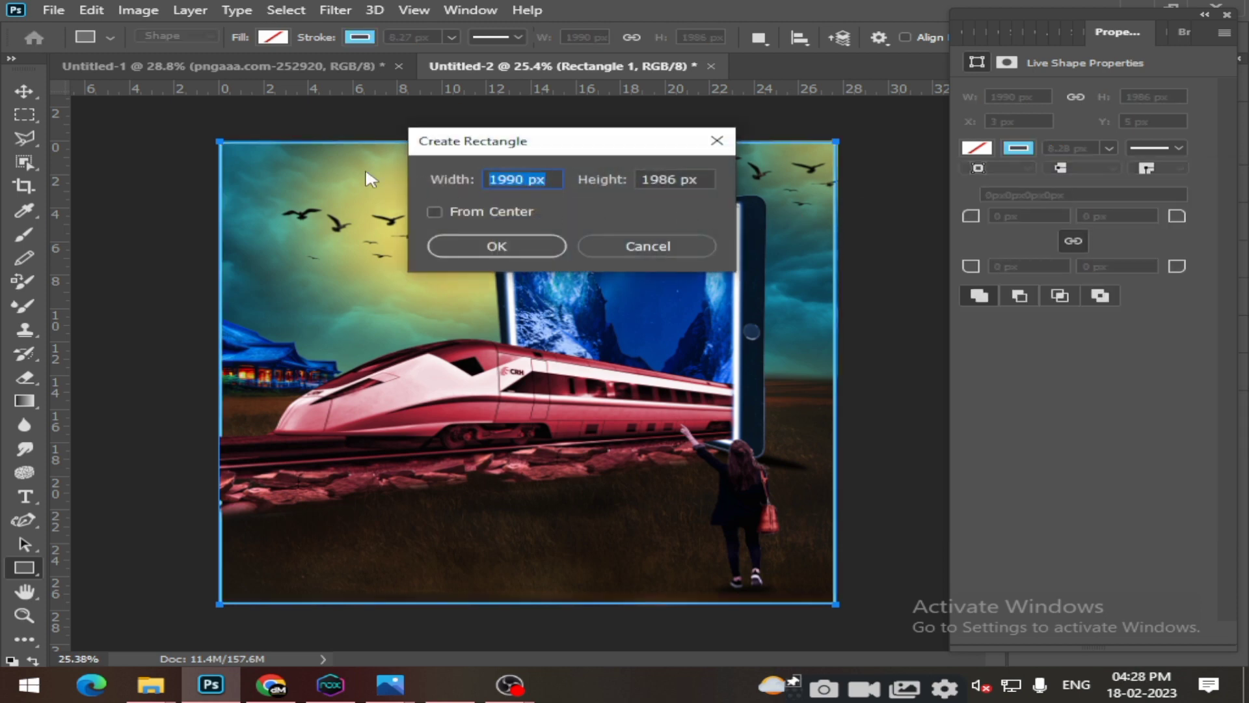
click(537, 245)
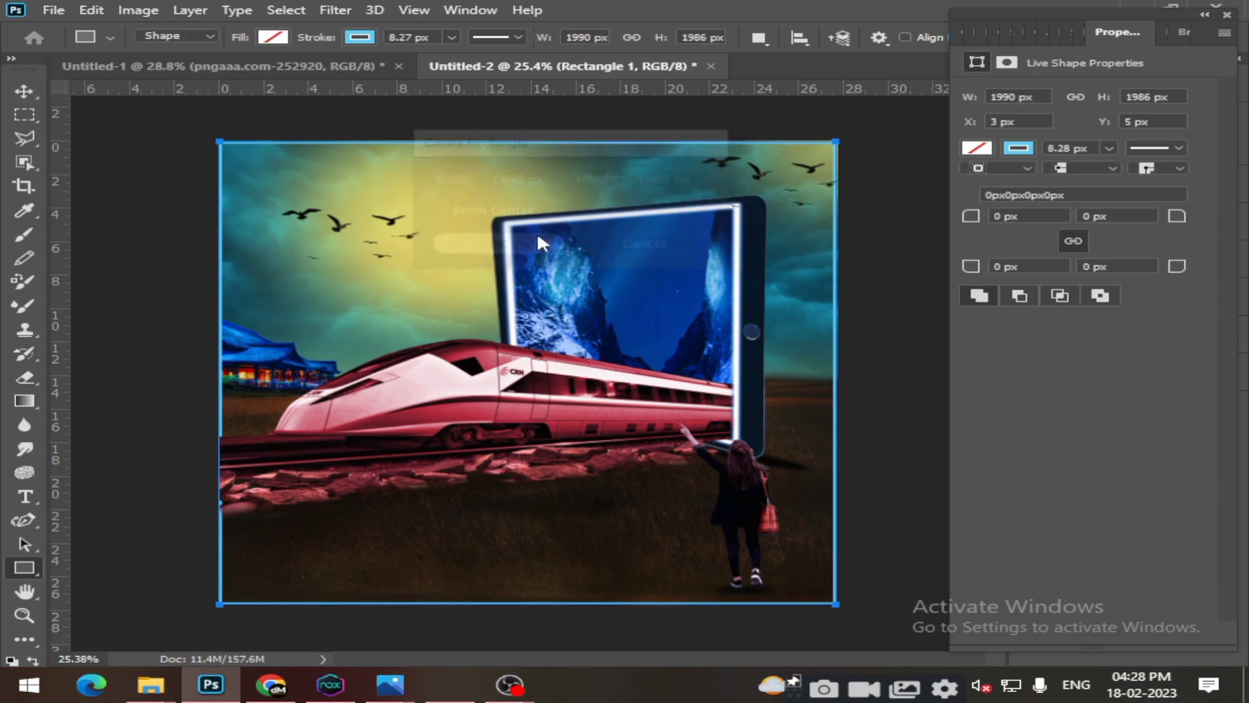
key(ctrl+z)
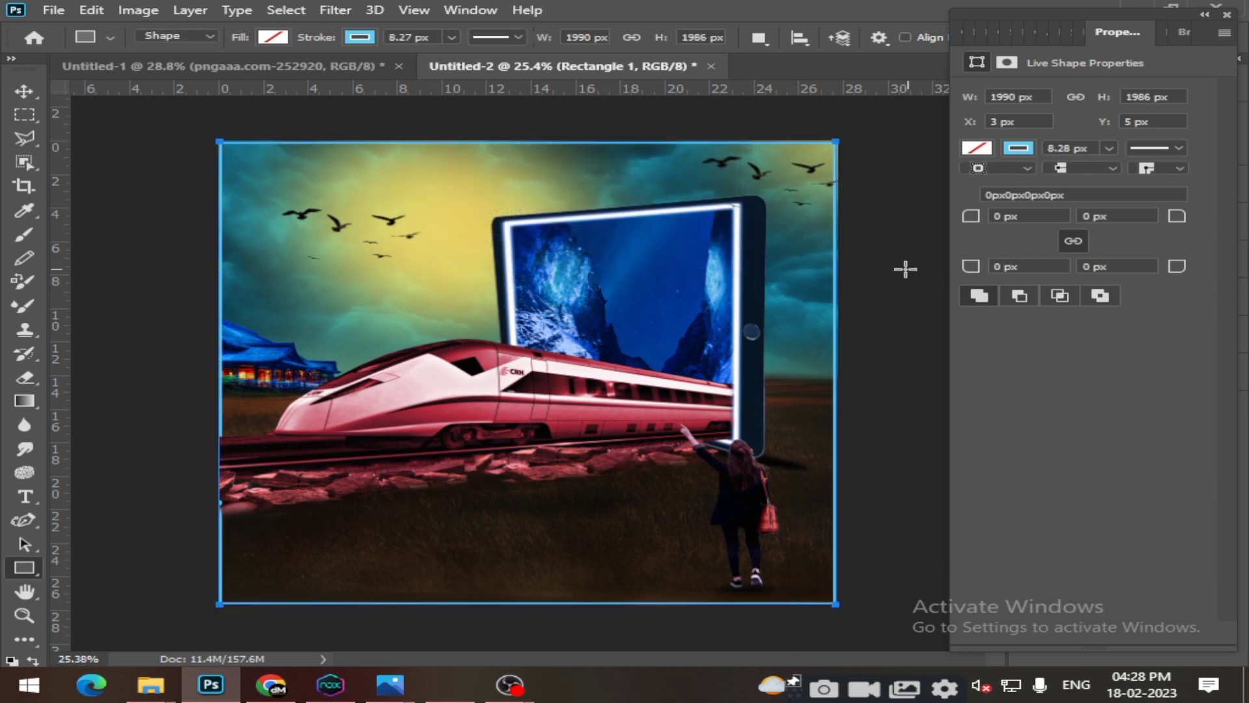
Select the Move tool and show the Layers panel via the Window menu.
click(22, 94)
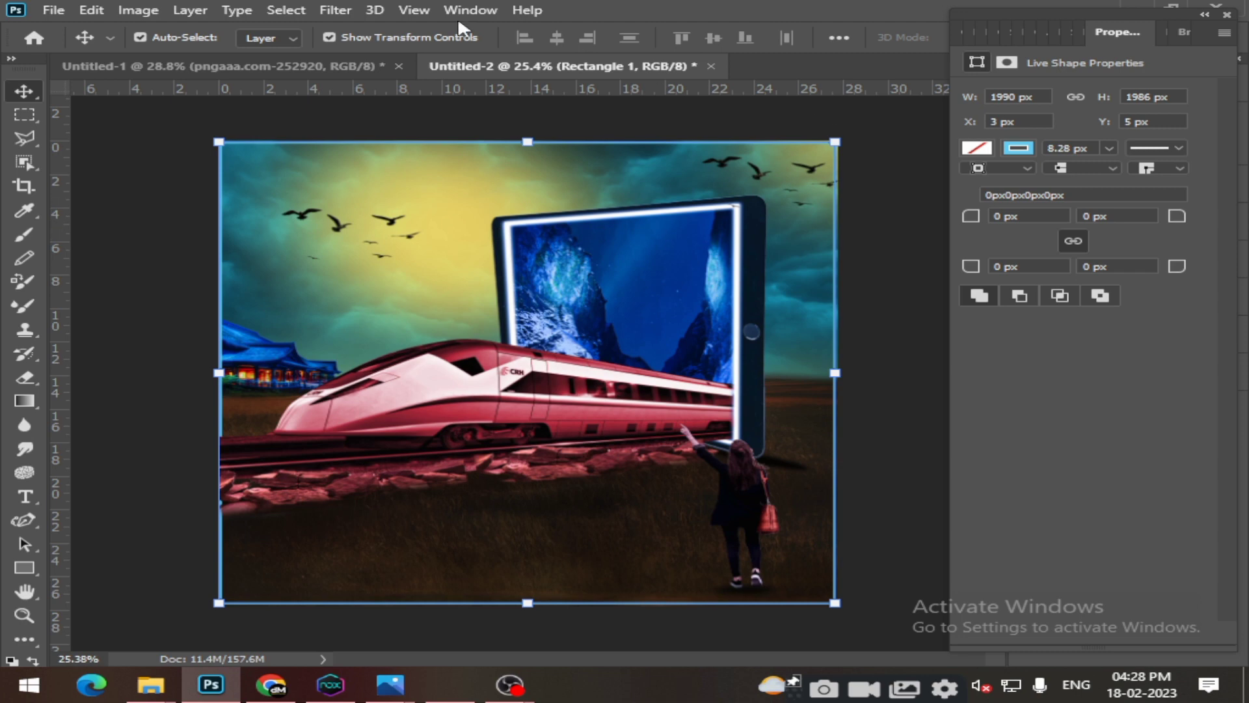
click(468, 10)
click(615, 395)
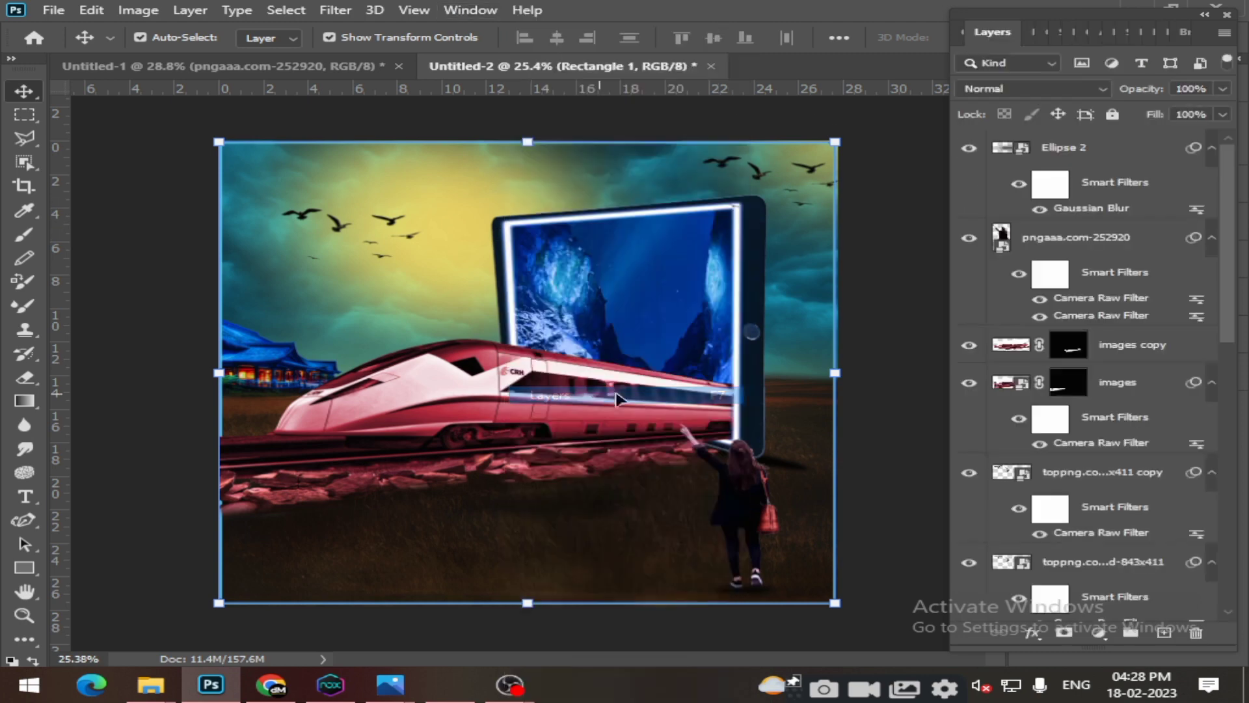
scroll(1106, 253, down, 5)
scroll(1114, 262, down, 5)
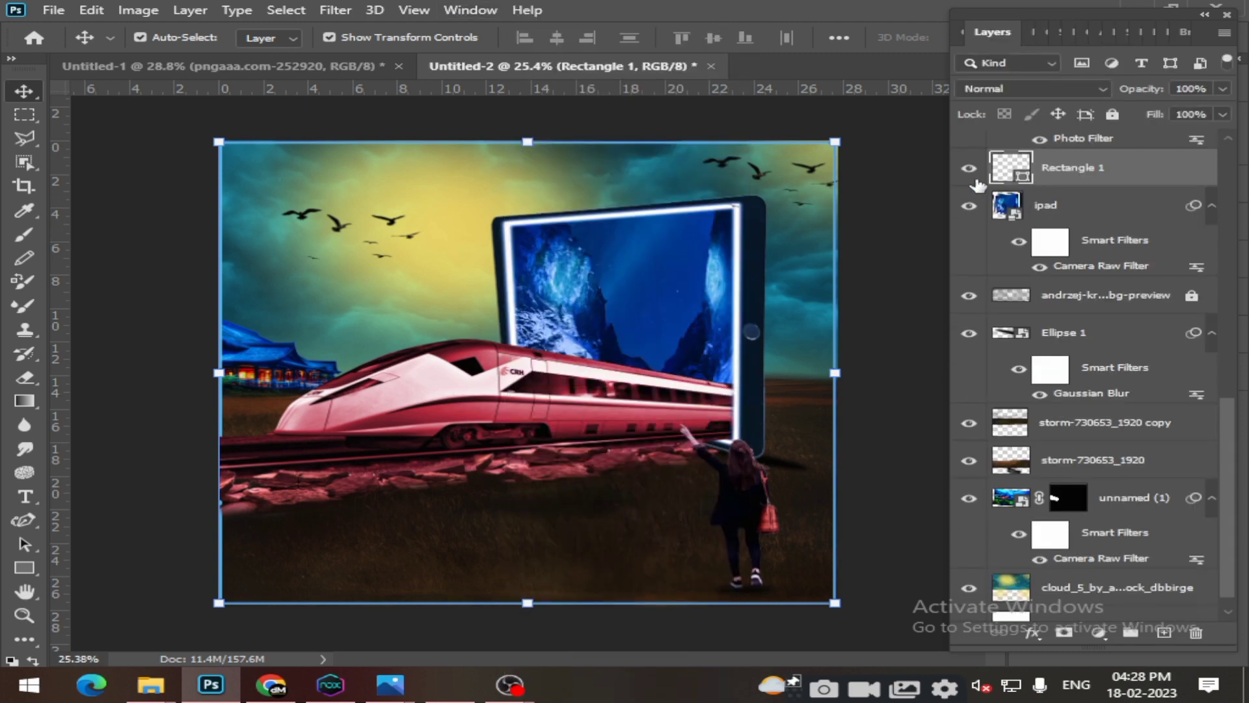
Drag Rectangle 1 above Ellipse 2 to the top of the layer stack.
click(969, 170)
mouse_move(1136, 171)
mouse_down()
mouse_move(1102, 202)
mouse_move(1118, 203)
mouse_move(1106, 138)
mouse_up()
click(917, 309)
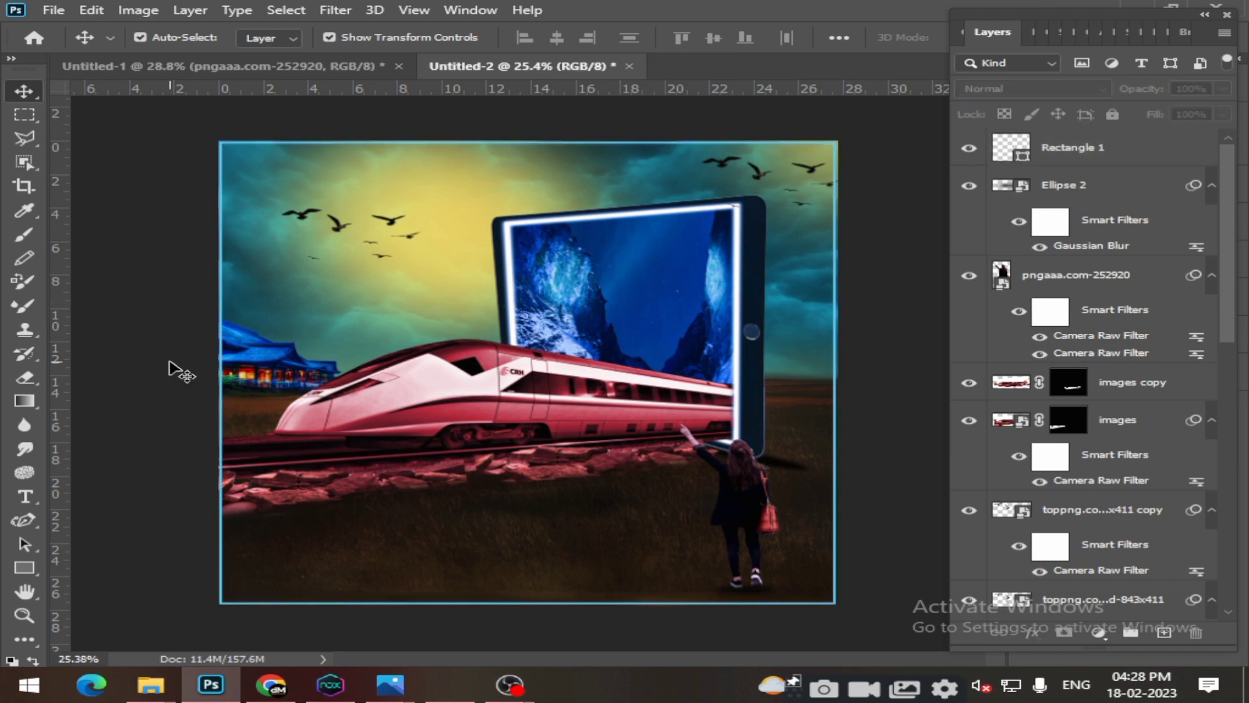
scroll(273, 504, up, 3)
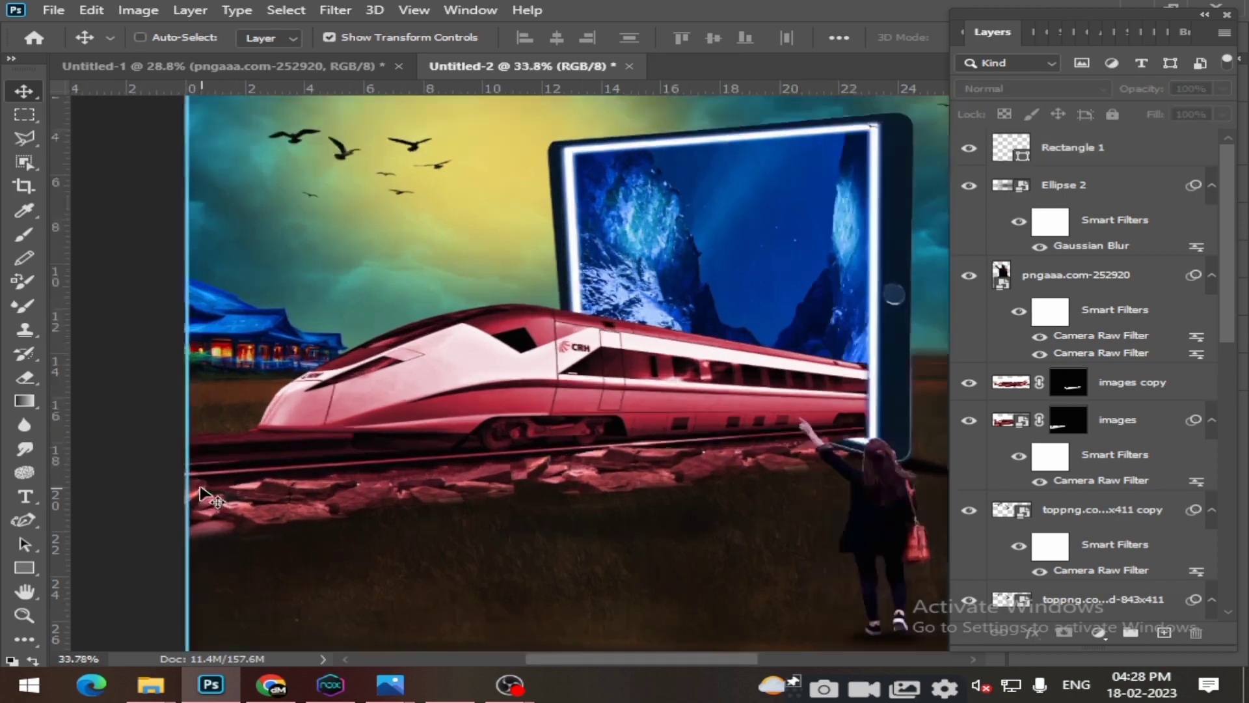
scroll(755, 387, down, 5)
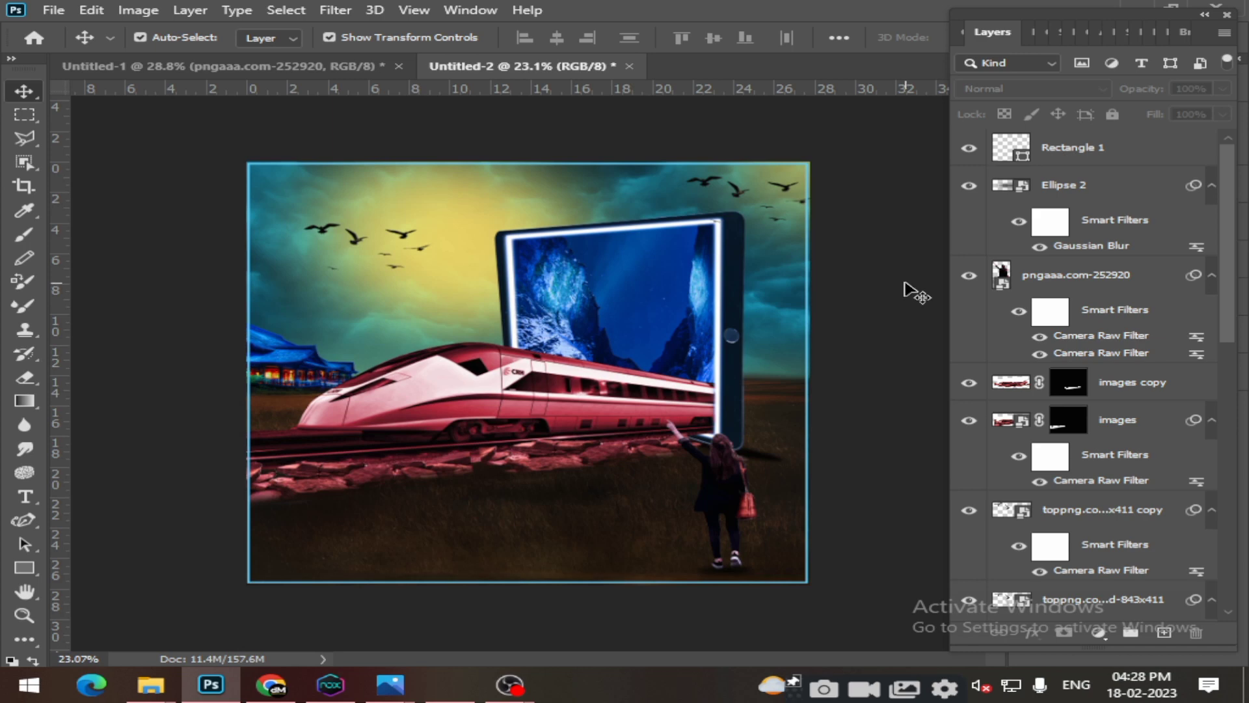
click(809, 273)
click(923, 266)
Free-transform Rectangle 1, nudging its right and left edges slightly outward.
scroll(919, 363, up, 3)
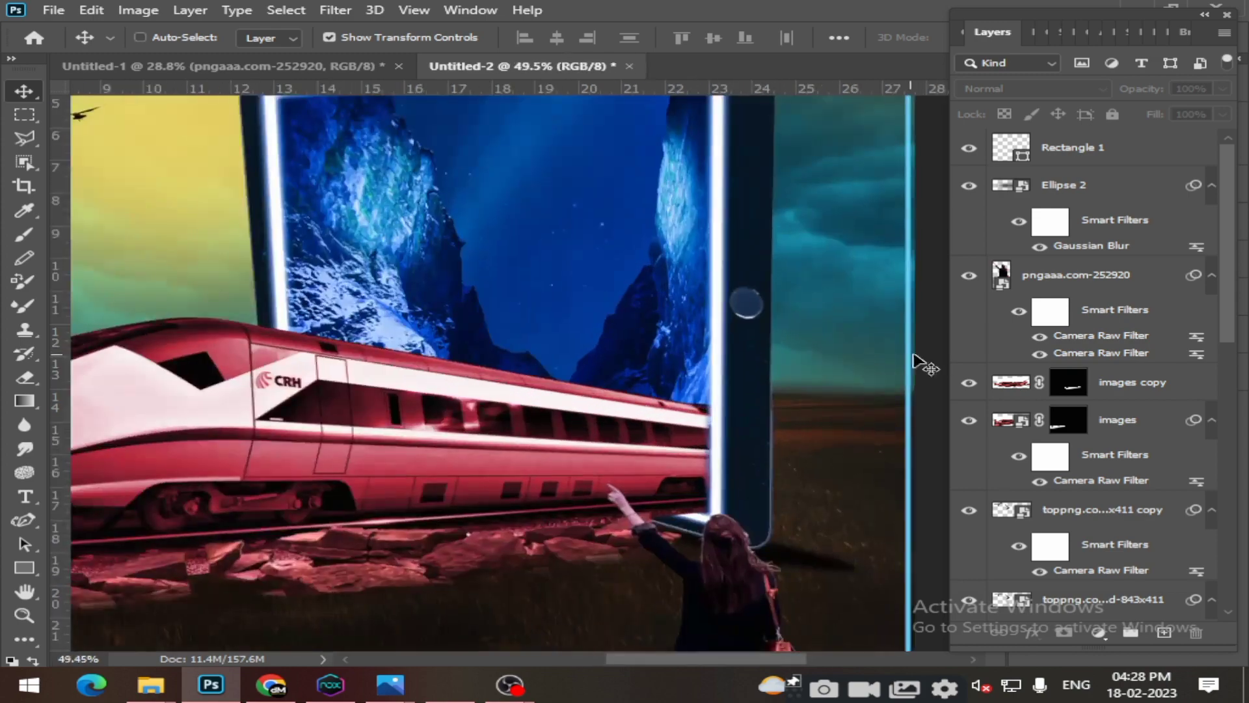
click(916, 382)
drag(916, 382, 920, 382)
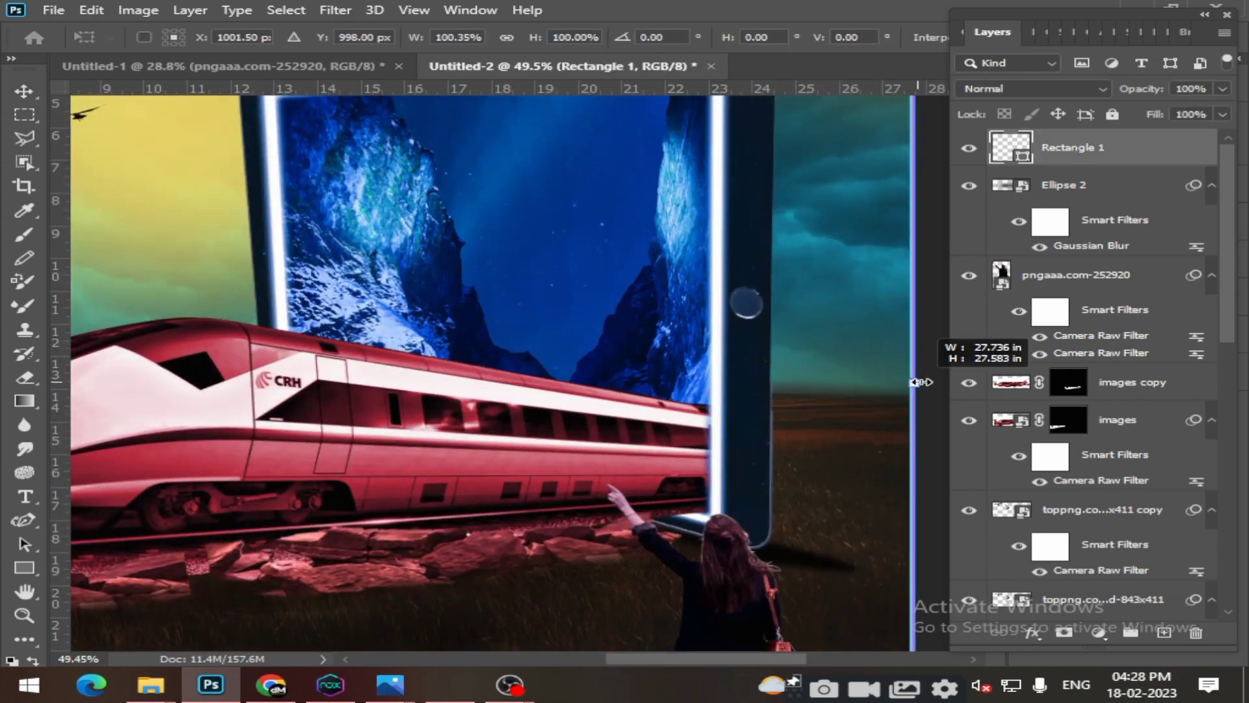
scroll(789, 412, down, 3)
scroll(263, 396, up, 2)
scroll(264, 395, up, 2)
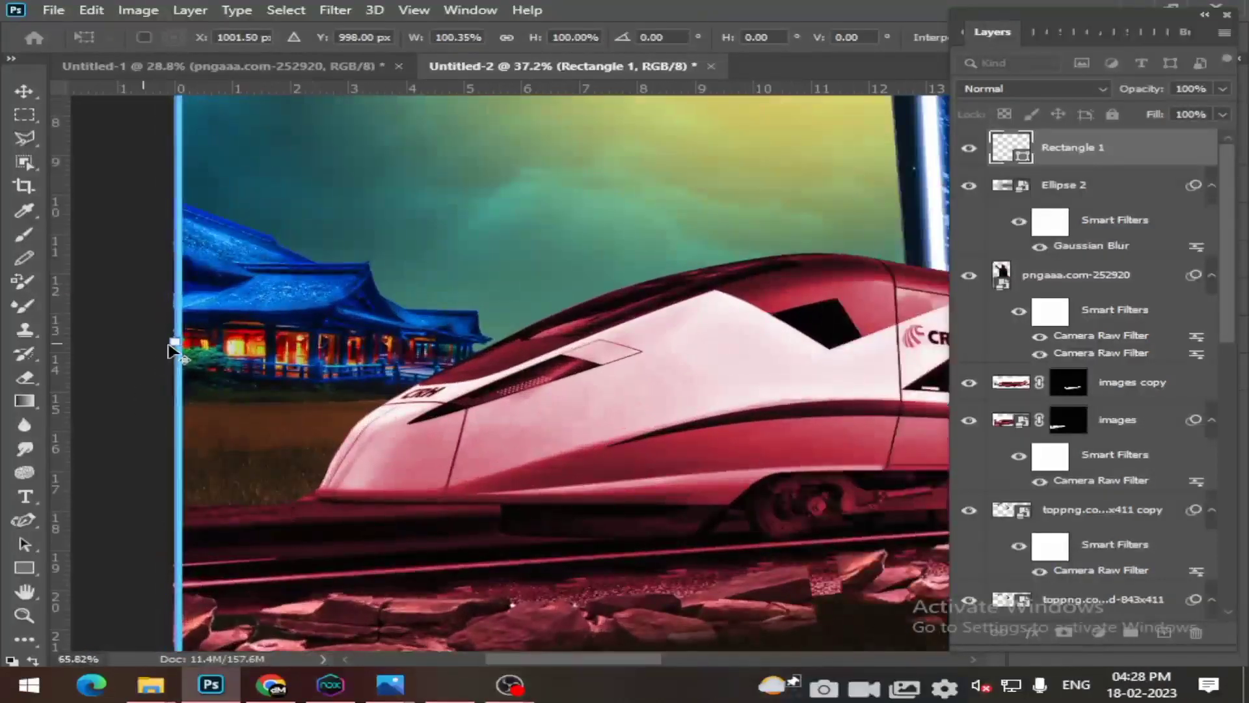
scroll(174, 346, up, 2)
drag(185, 330, 186, 329)
scroll(364, 358, down, 1)
scroll(365, 357, down, 2)
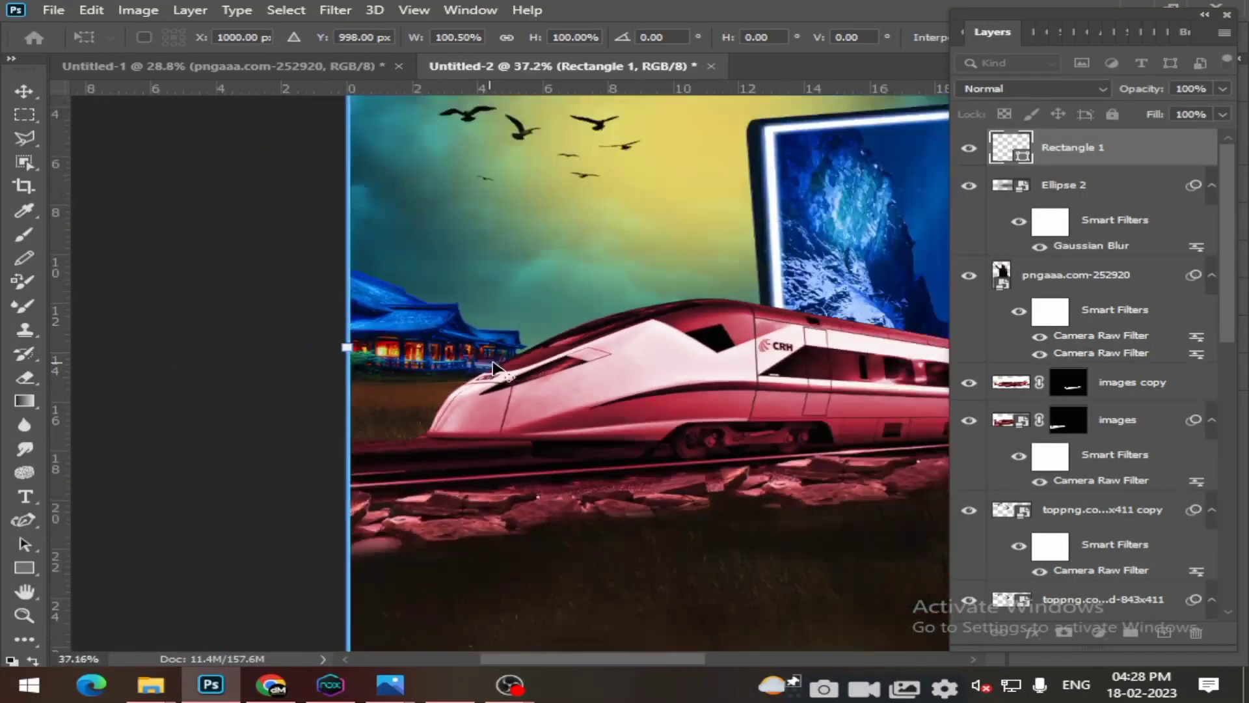
scroll(511, 178, down, 3)
scroll(547, 123, up, 3)
scroll(530, 107, up, 1)
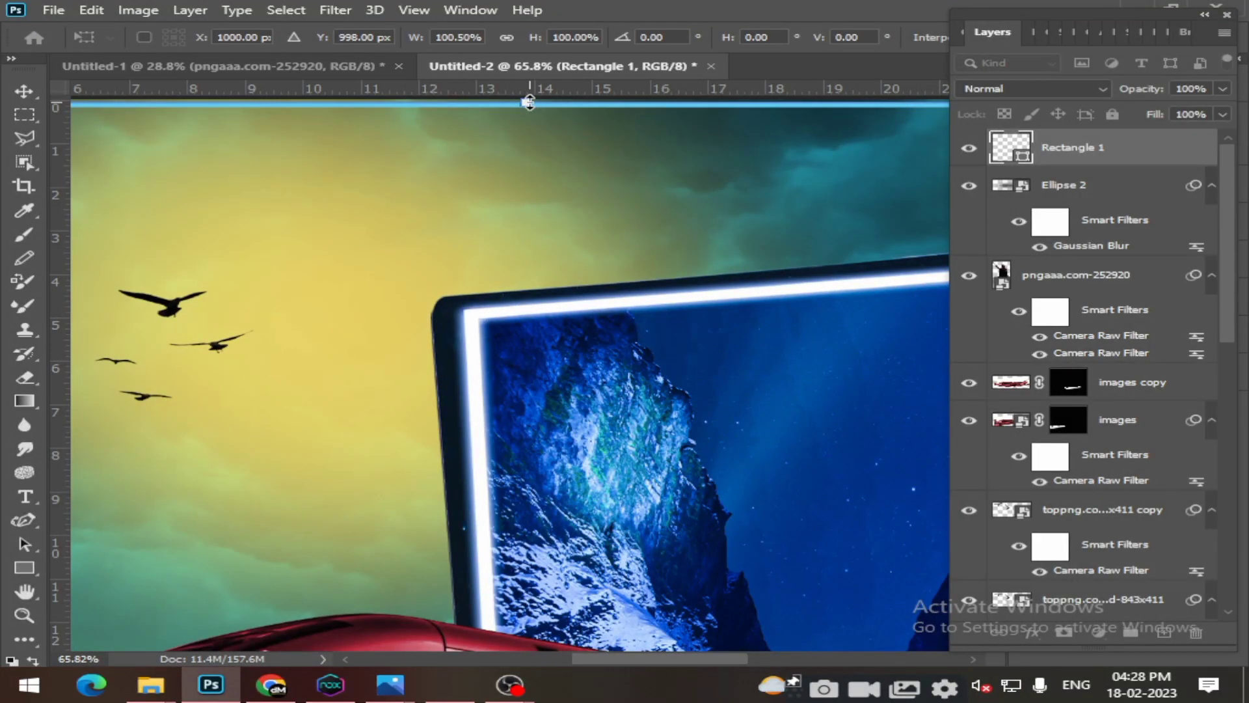
Raise the frame's top edge a little, undoing an accidental upward shift of the frame.
drag(529, 102, 529, 99)
scroll(580, 240, down, 1)
scroll(636, 453, down, 3)
scroll(535, 572, up, 2)
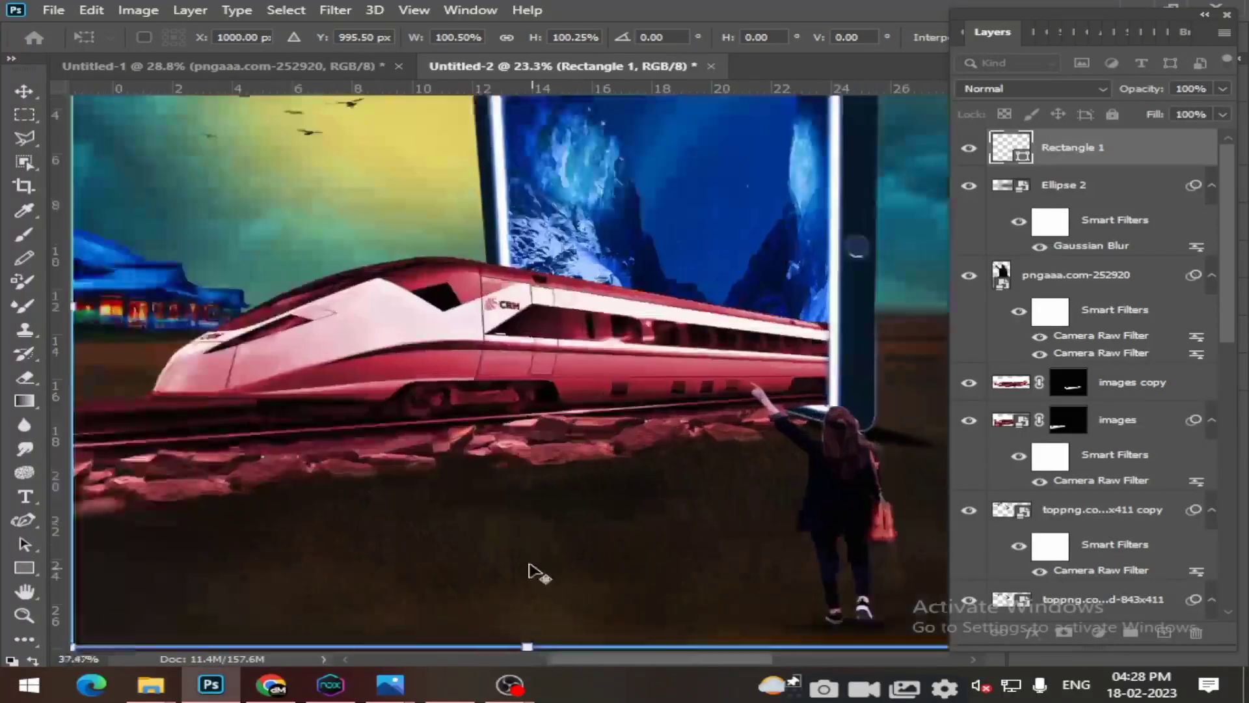
scroll(530, 566, down, 2)
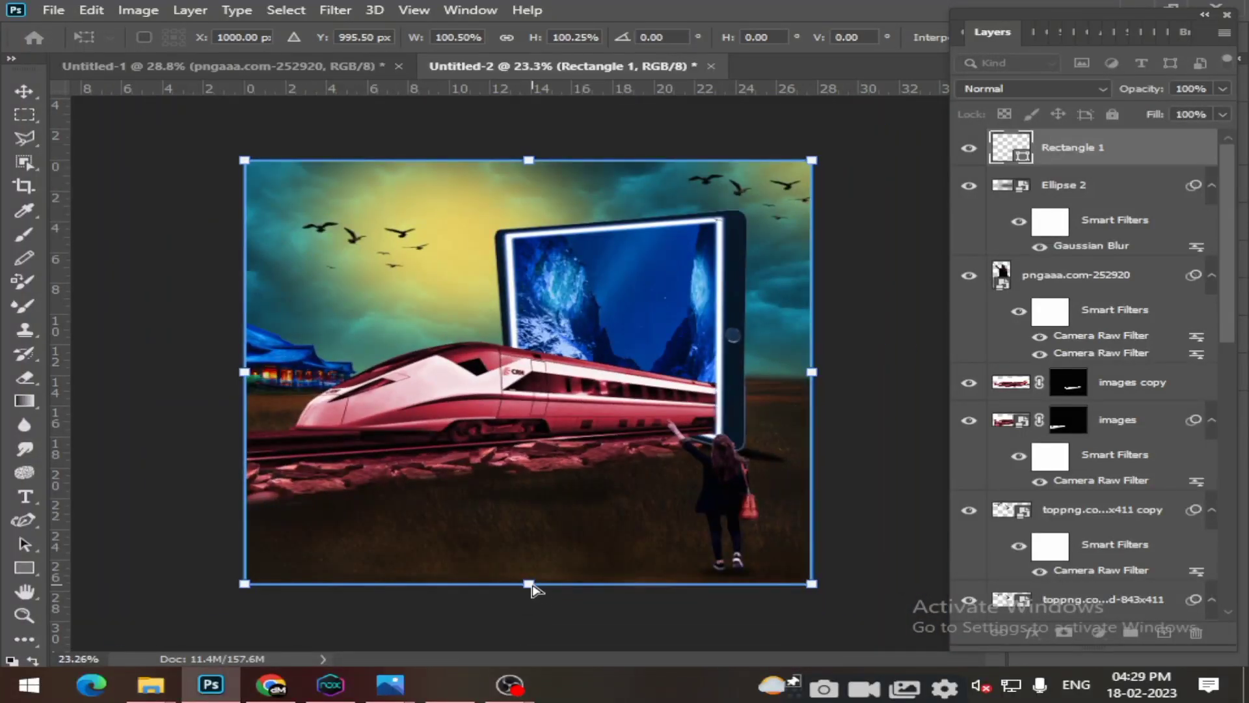
scroll(533, 589, up, 1)
scroll(537, 599, up, 2)
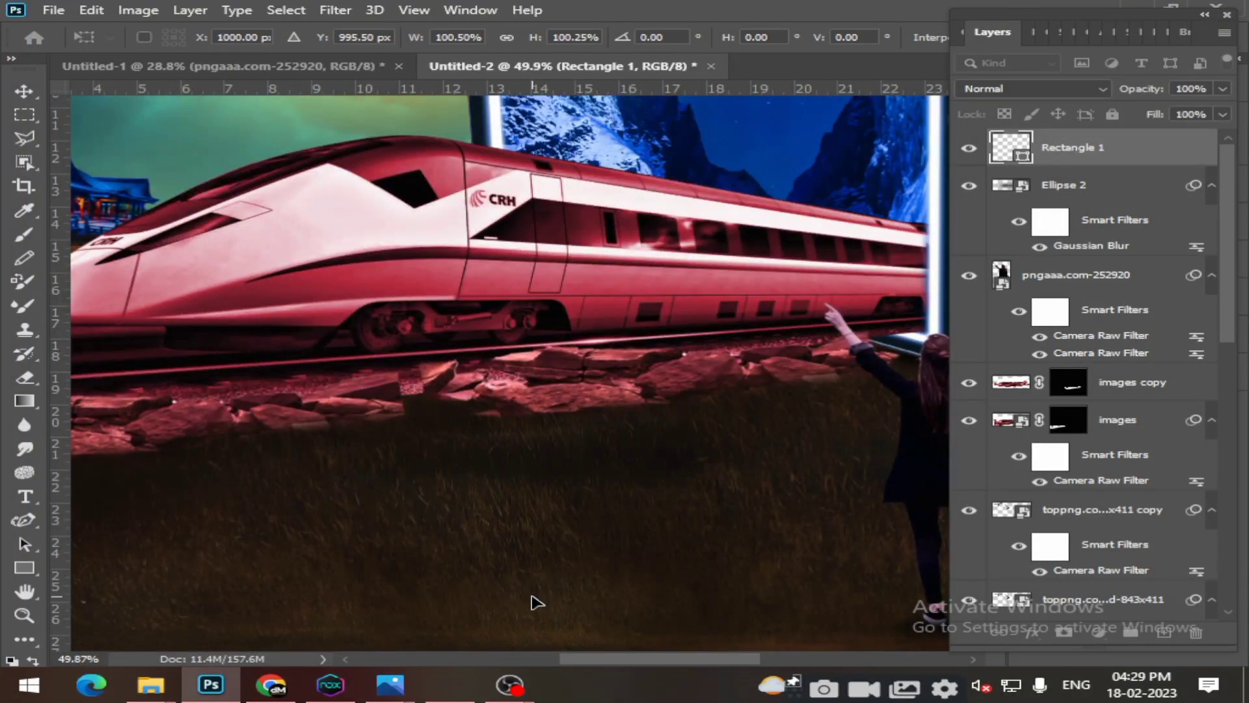
drag(532, 600, 581, 493)
key(ctrl+z)
scroll(586, 530, down, 2)
scroll(549, 559, down, 2)
Nudge the frame's bottom edge to the canvas edge and commit the transform.
drag(523, 509, 524, 511)
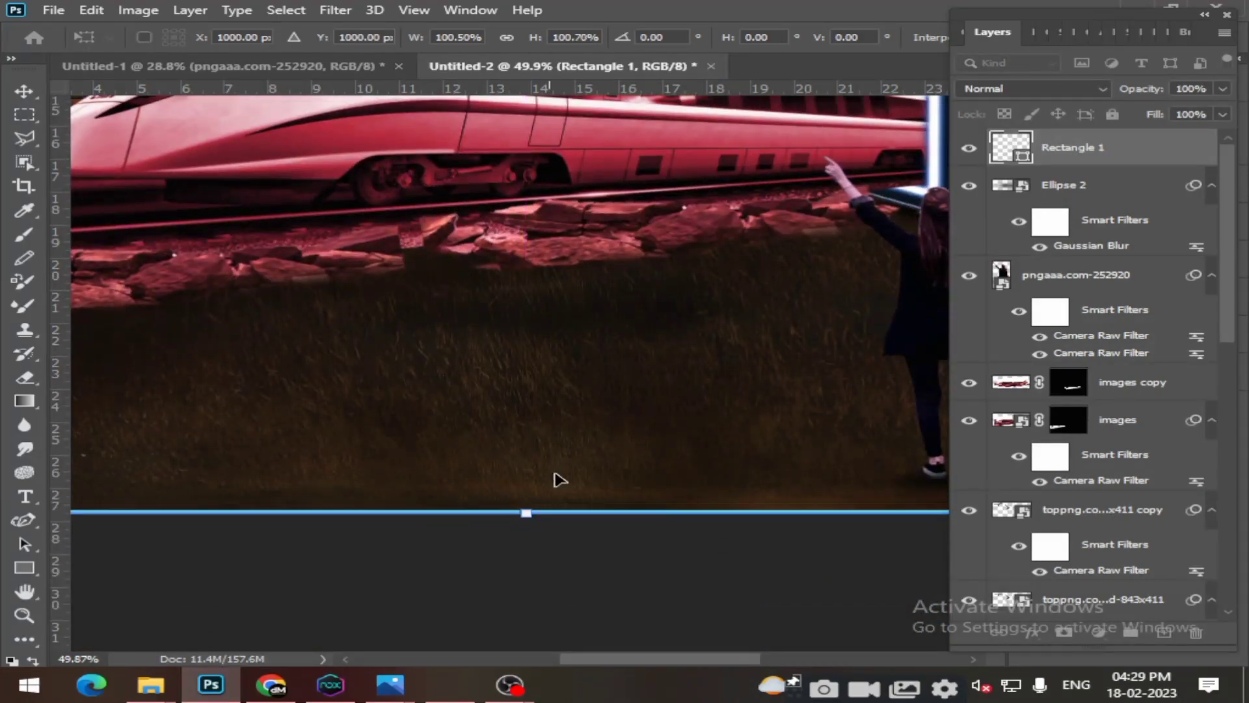
scroll(633, 362, up, 1)
scroll(633, 363, up, 2)
scroll(634, 368, up, 3)
scroll(635, 368, up, 3)
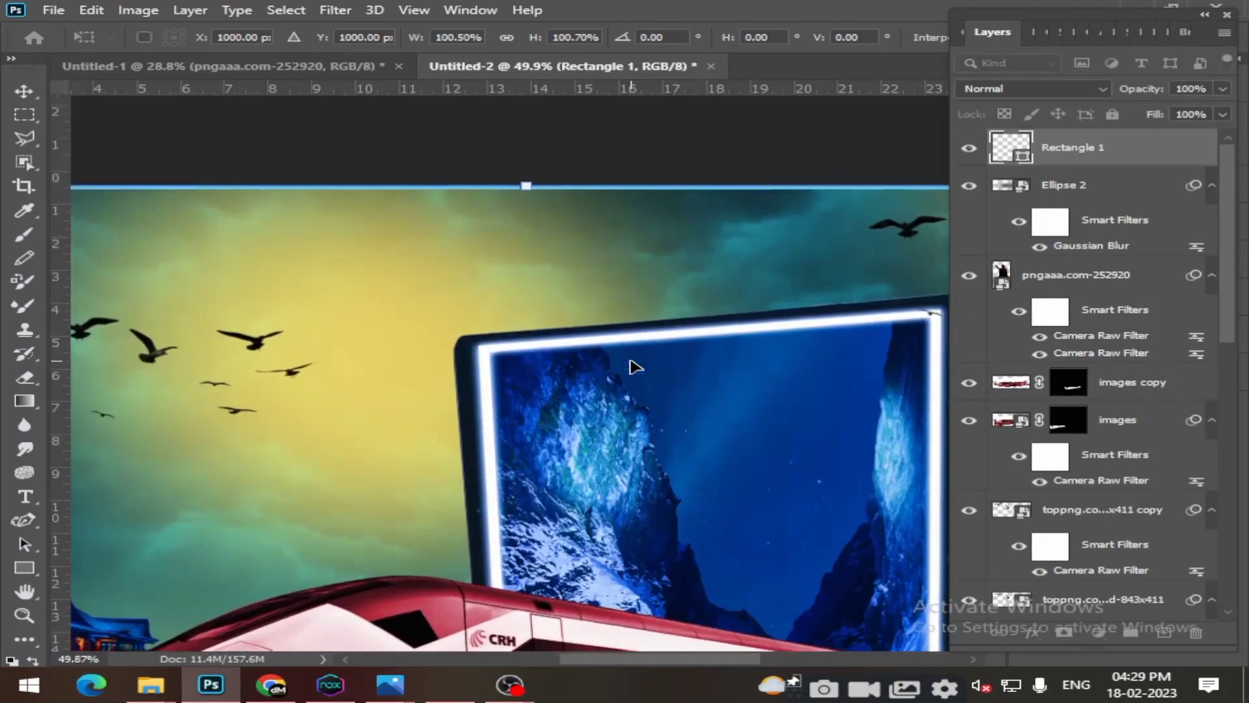
scroll(636, 364, right, 3)
scroll(641, 374, right, 3)
scroll(642, 381, right, 2)
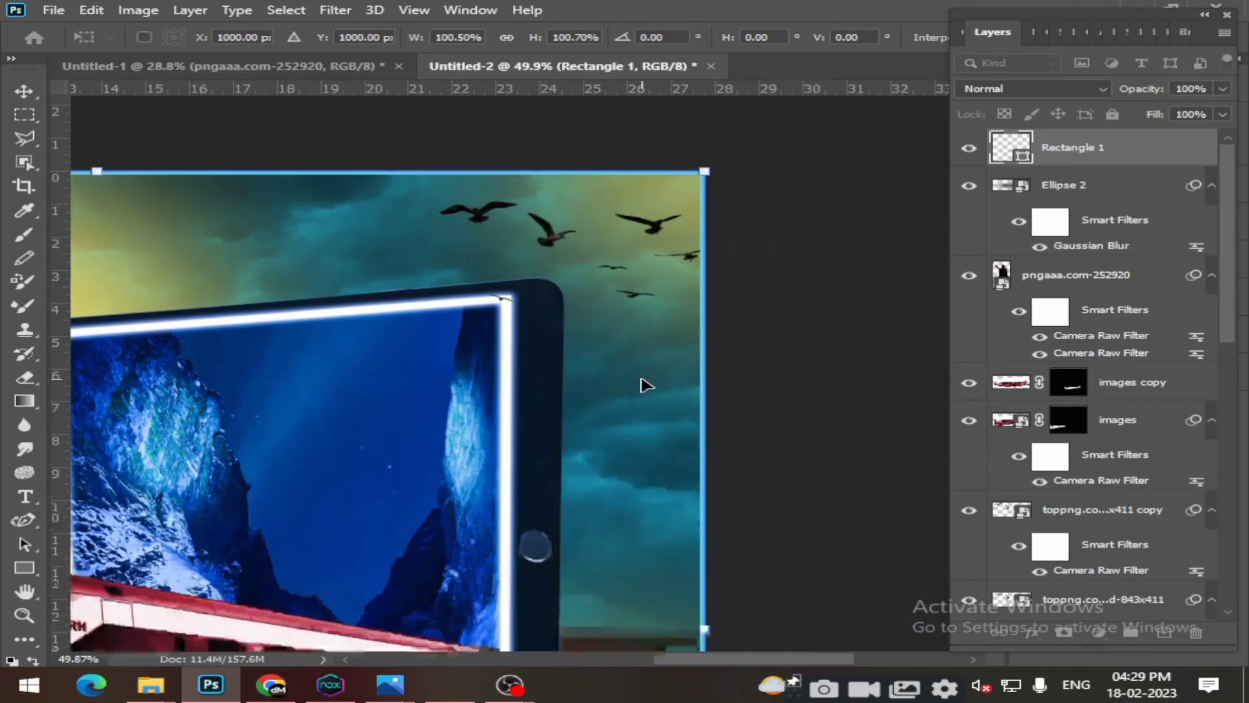
scroll(641, 391, down, 3)
scroll(642, 398, down, 2)
scroll(458, 434, left, 2)
scroll(457, 434, left, 1)
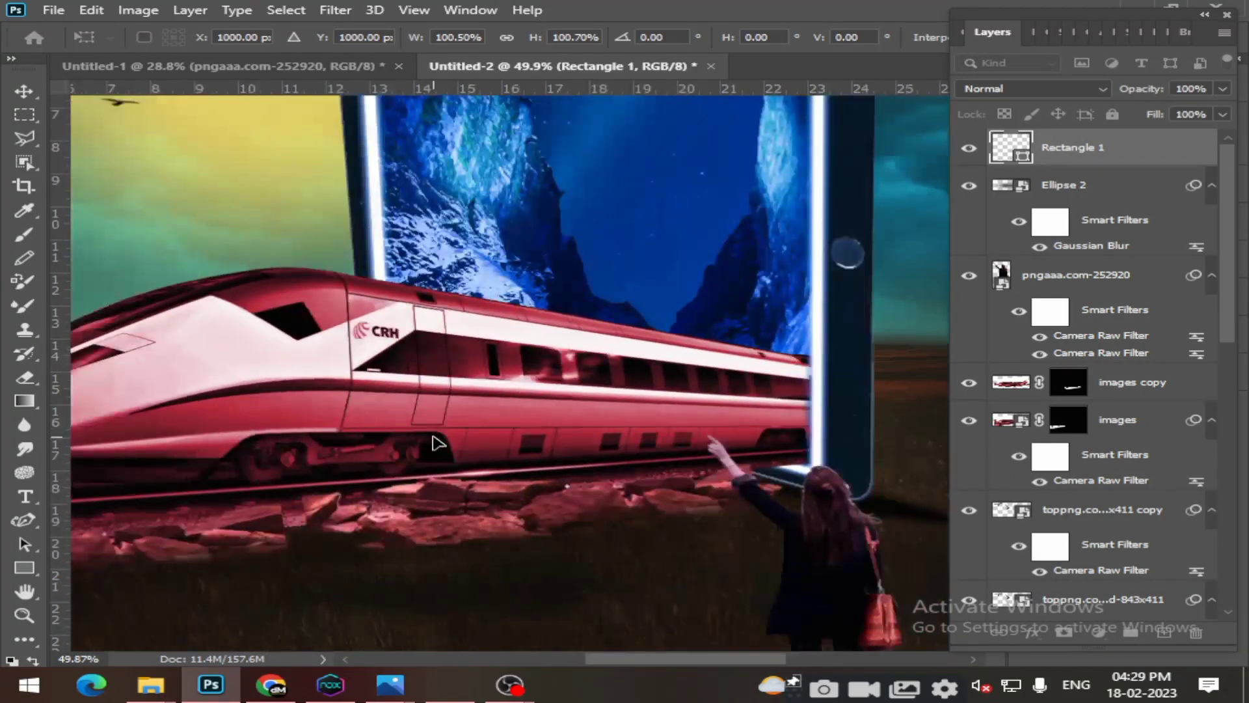
scroll(433, 435, left, 3)
scroll(426, 433, left, 2)
scroll(424, 416, right, 2)
scroll(455, 416, down, 2)
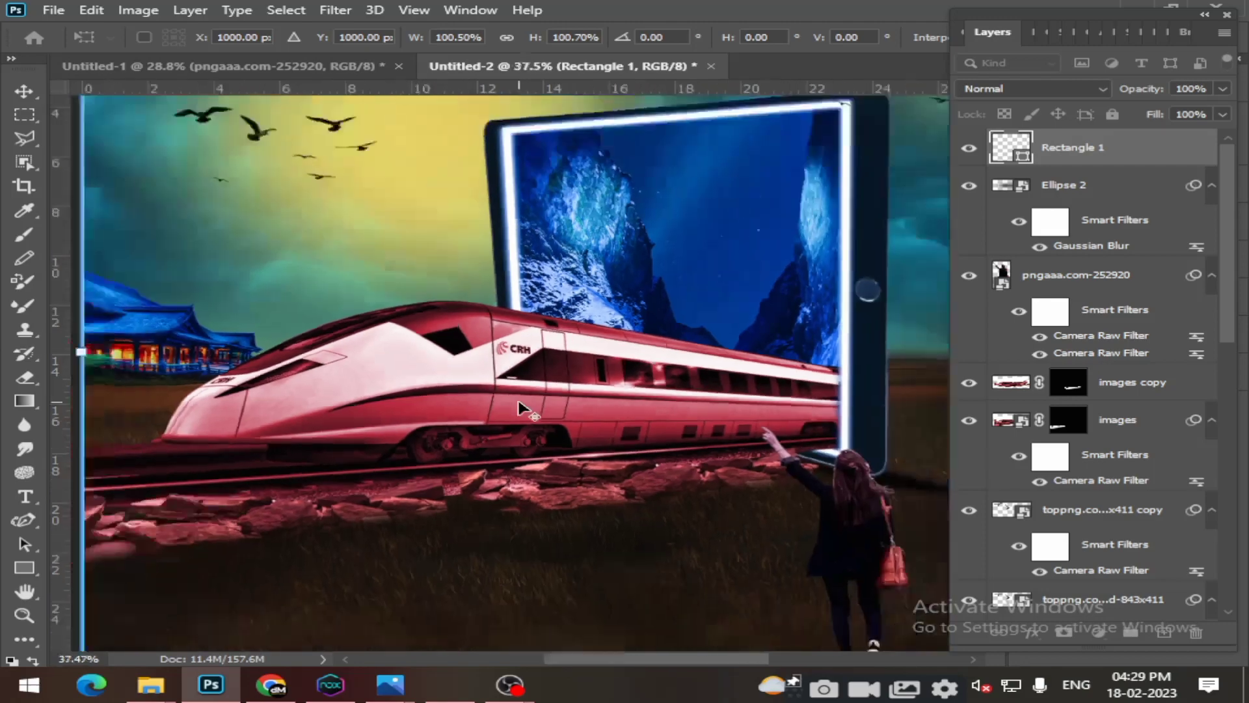
scroll(521, 409, down, 2)
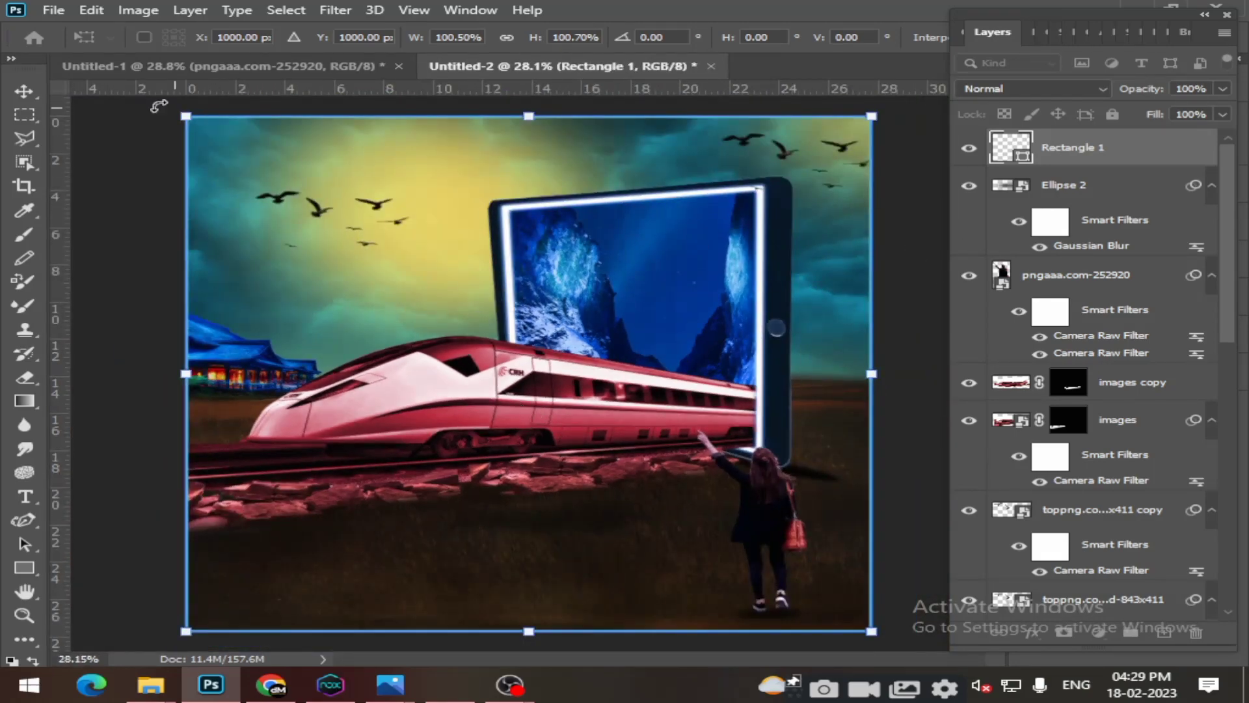
click(28, 91)
click(871, 363)
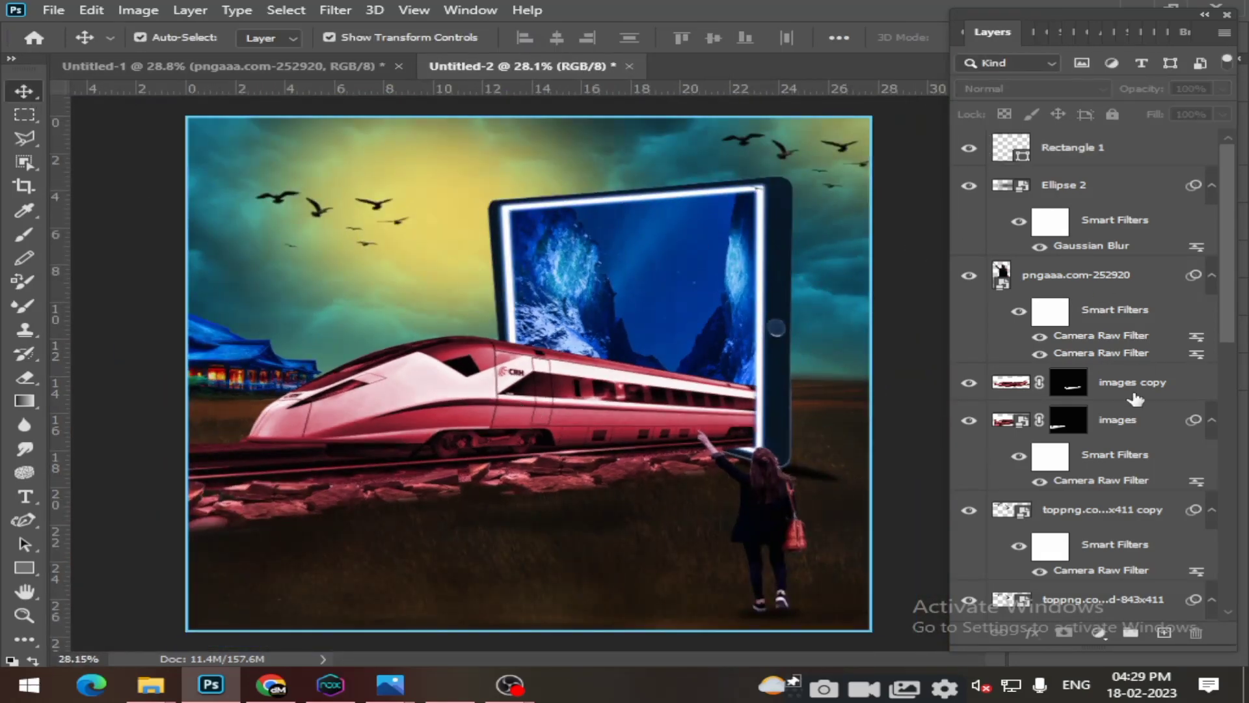